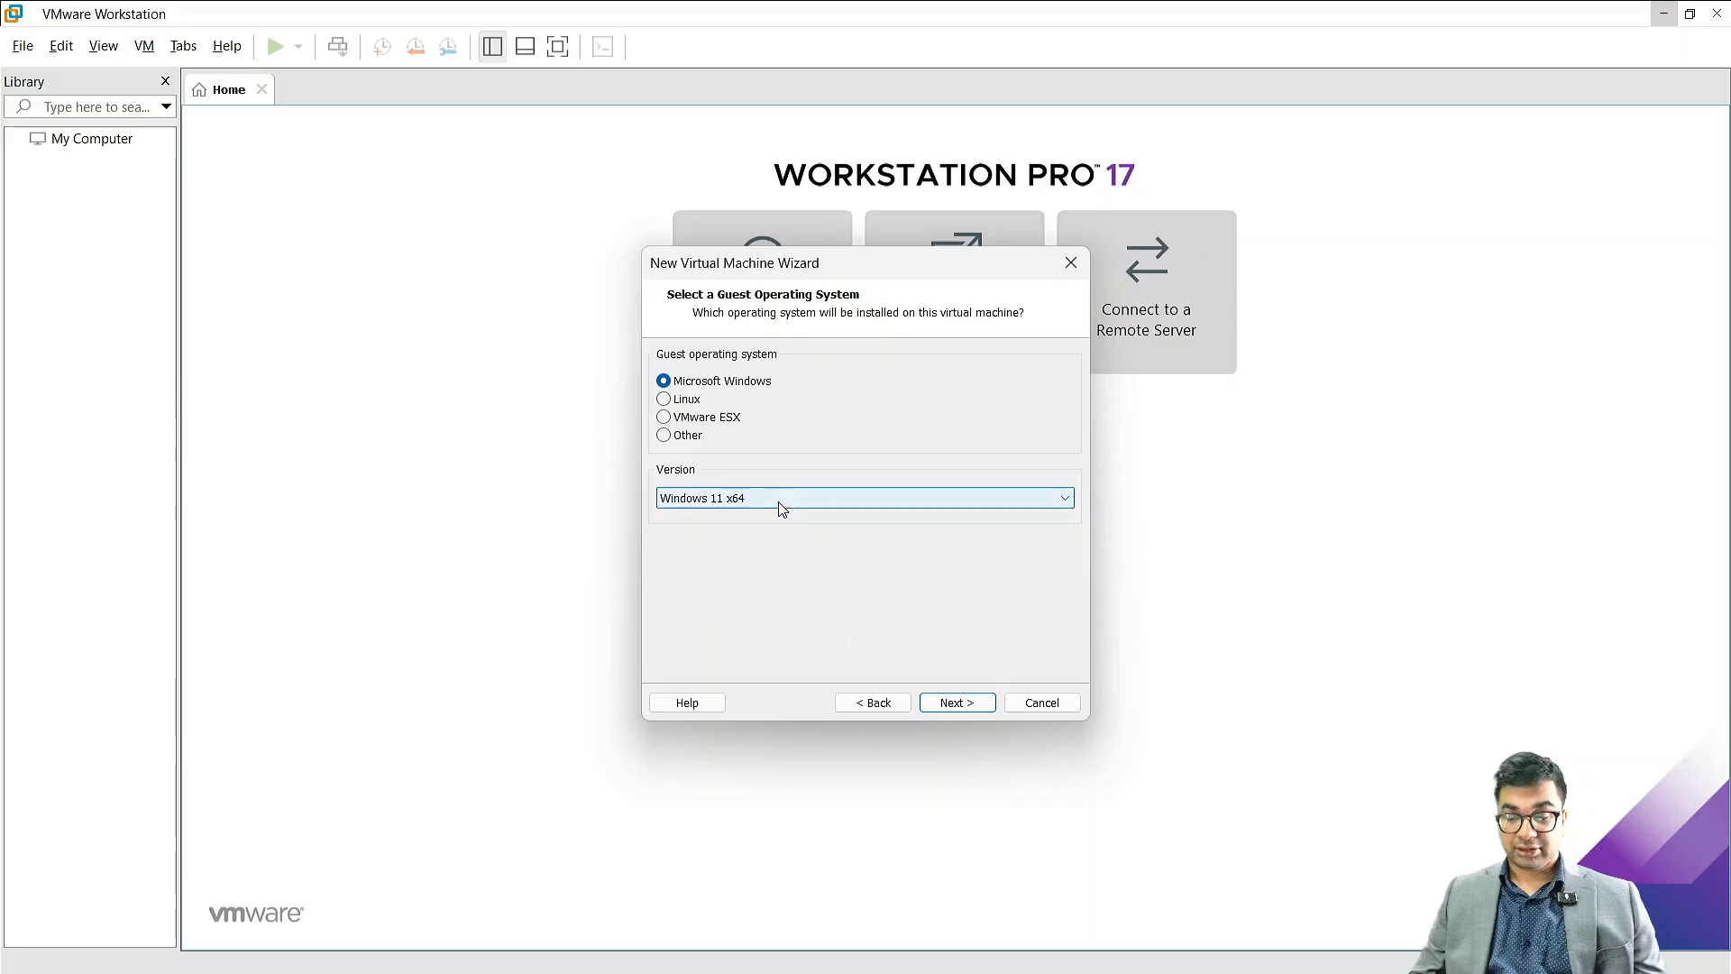
Step: Choose Windows Server 2025 as the guest operating system version for the new virtual machine
left_click(778, 500)
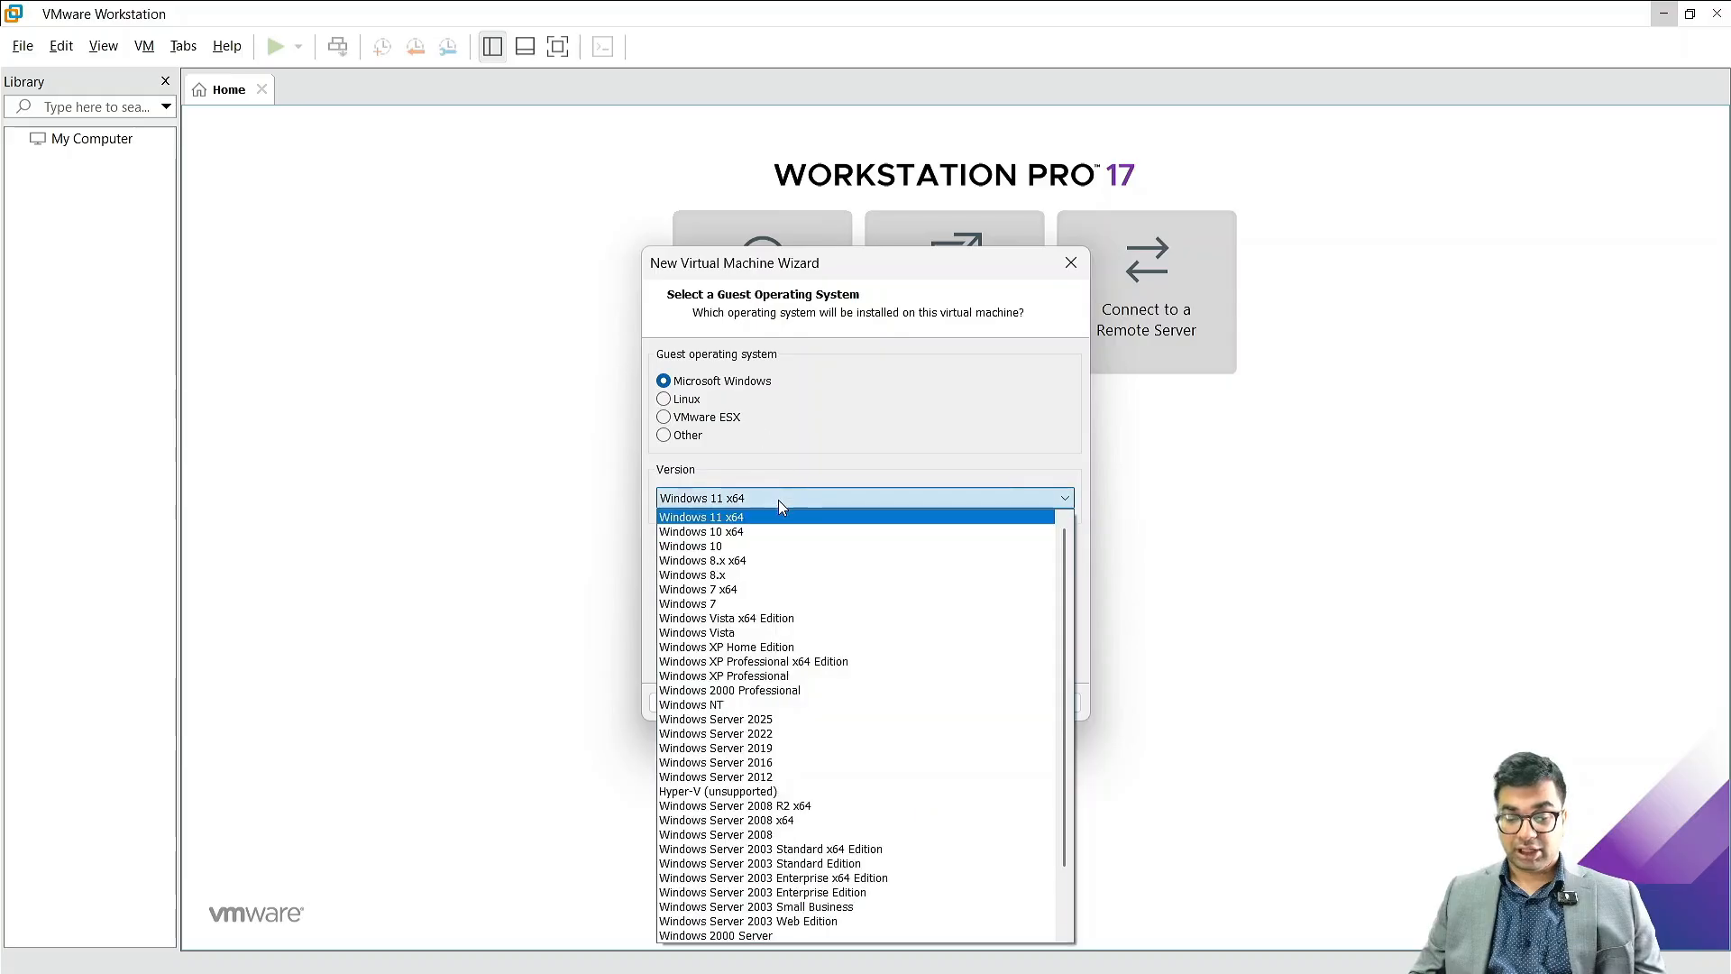
left_click(741, 719)
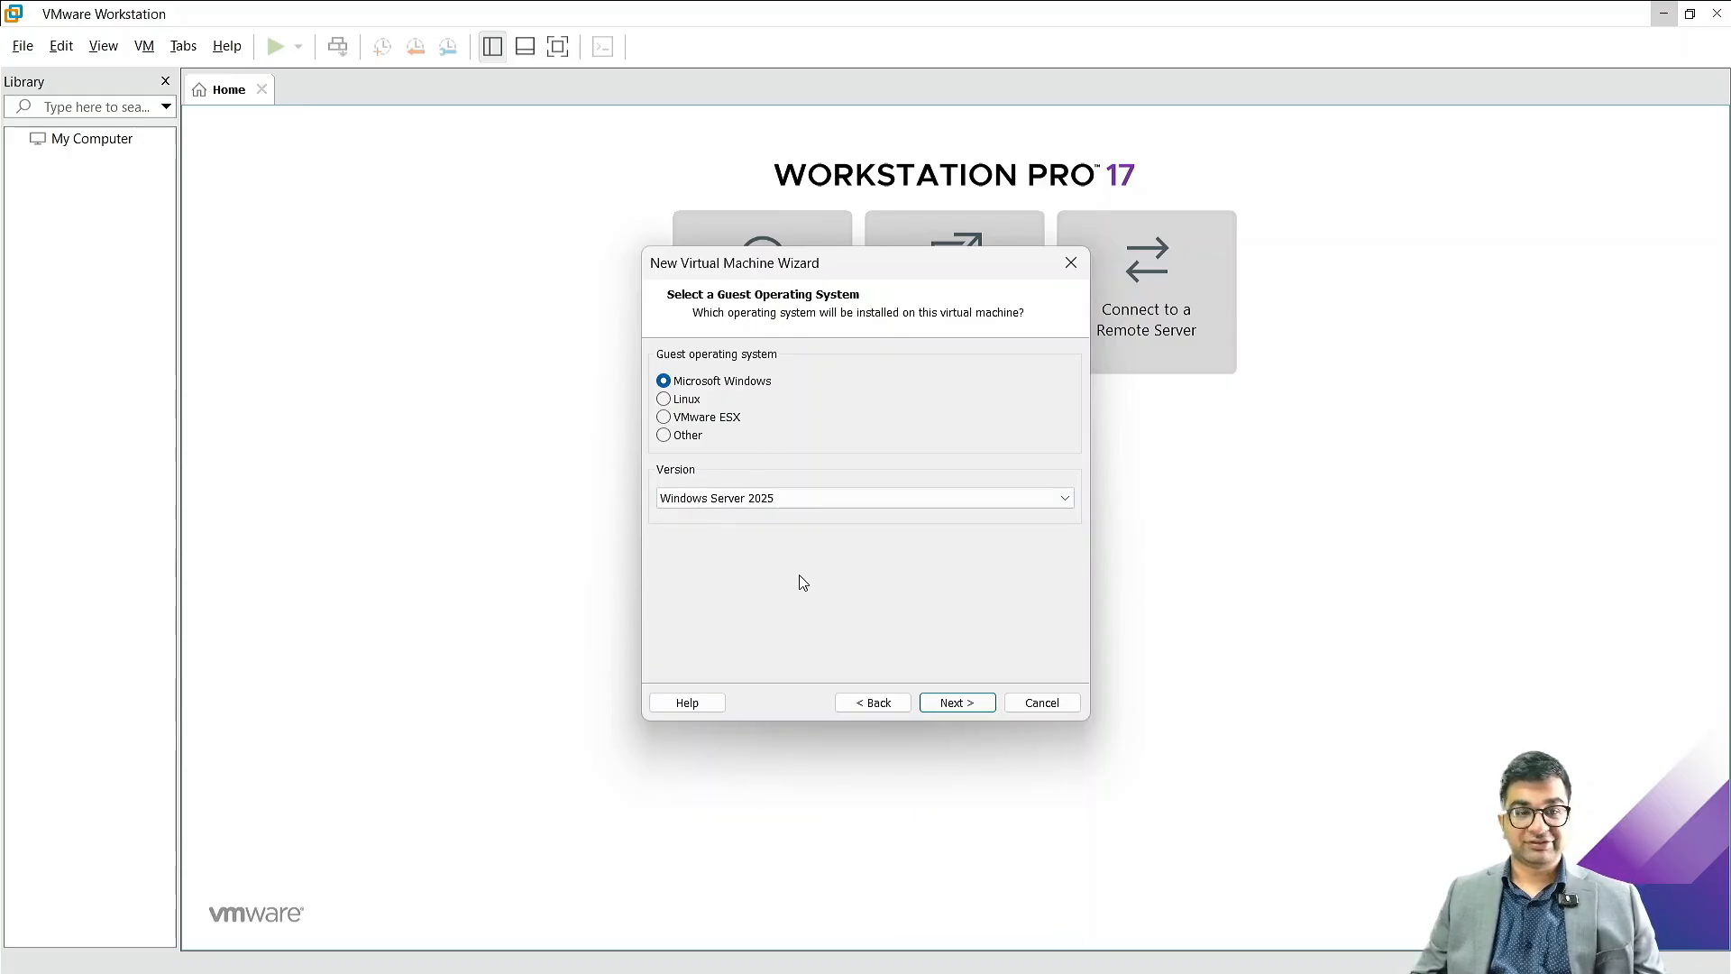
left_click(954, 702)
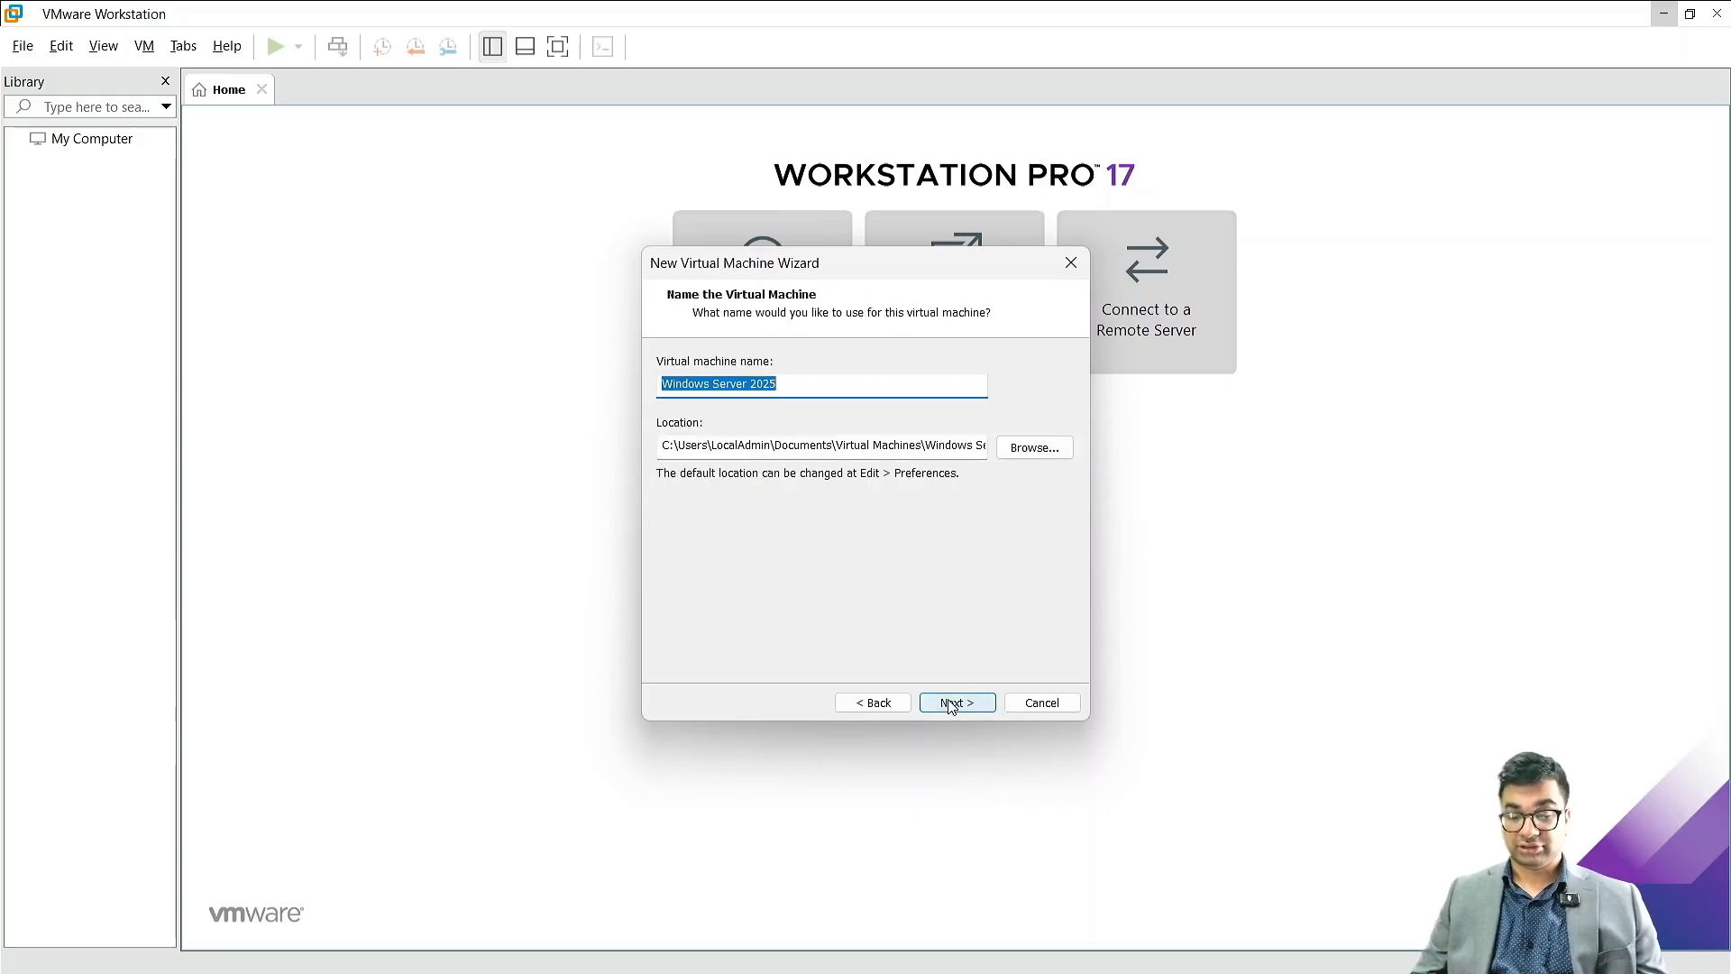
Step: Name the virtual machine NITAADDS01
type("NIT")
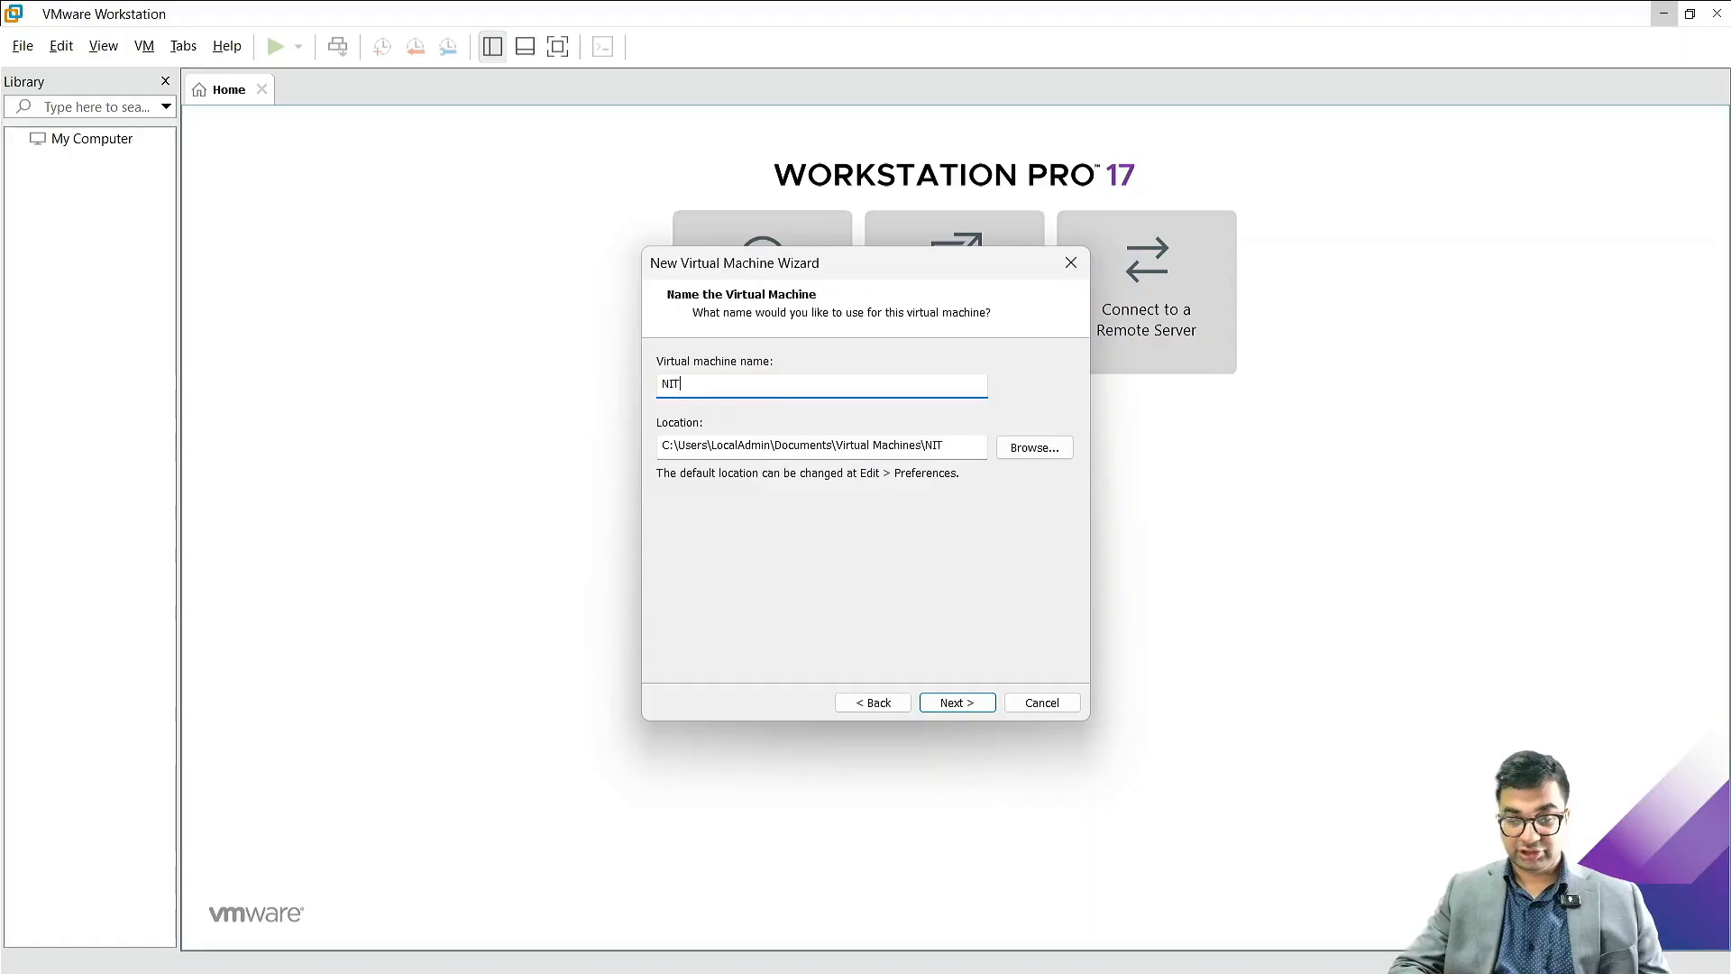
type("AA")
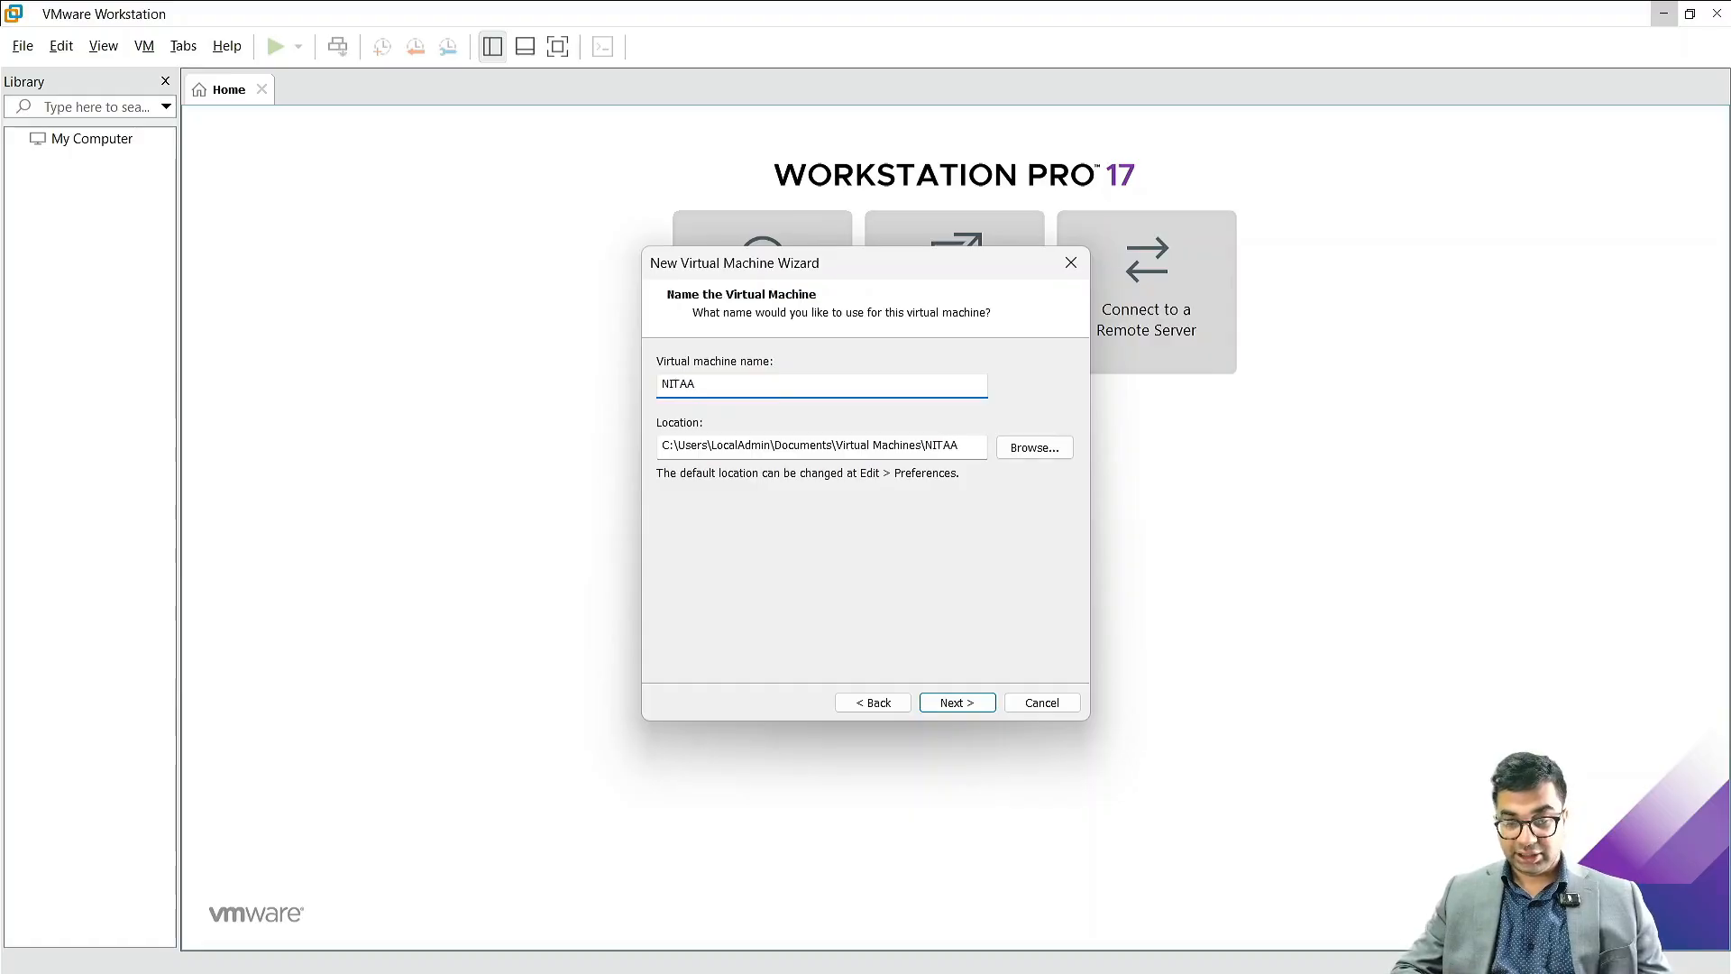
type("DDS01")
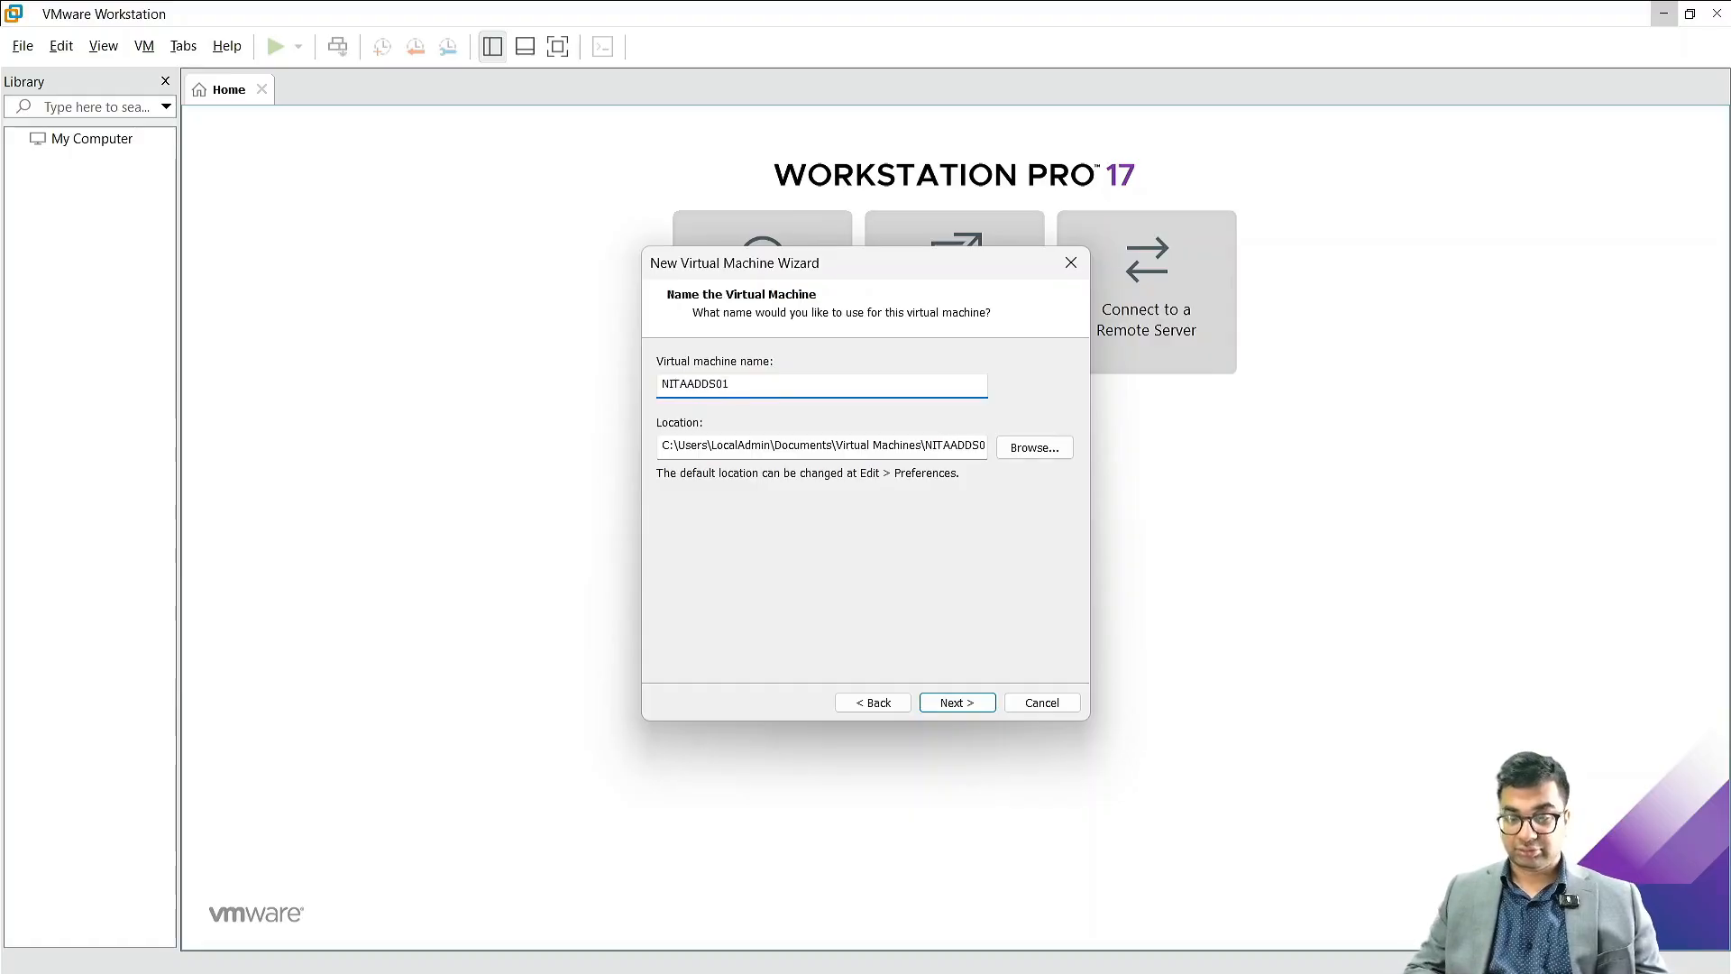
Step: Create a new folder named Exchange Labs inside Virtual Machines while browsing for the virtual machine's location
left_click(1010, 449)
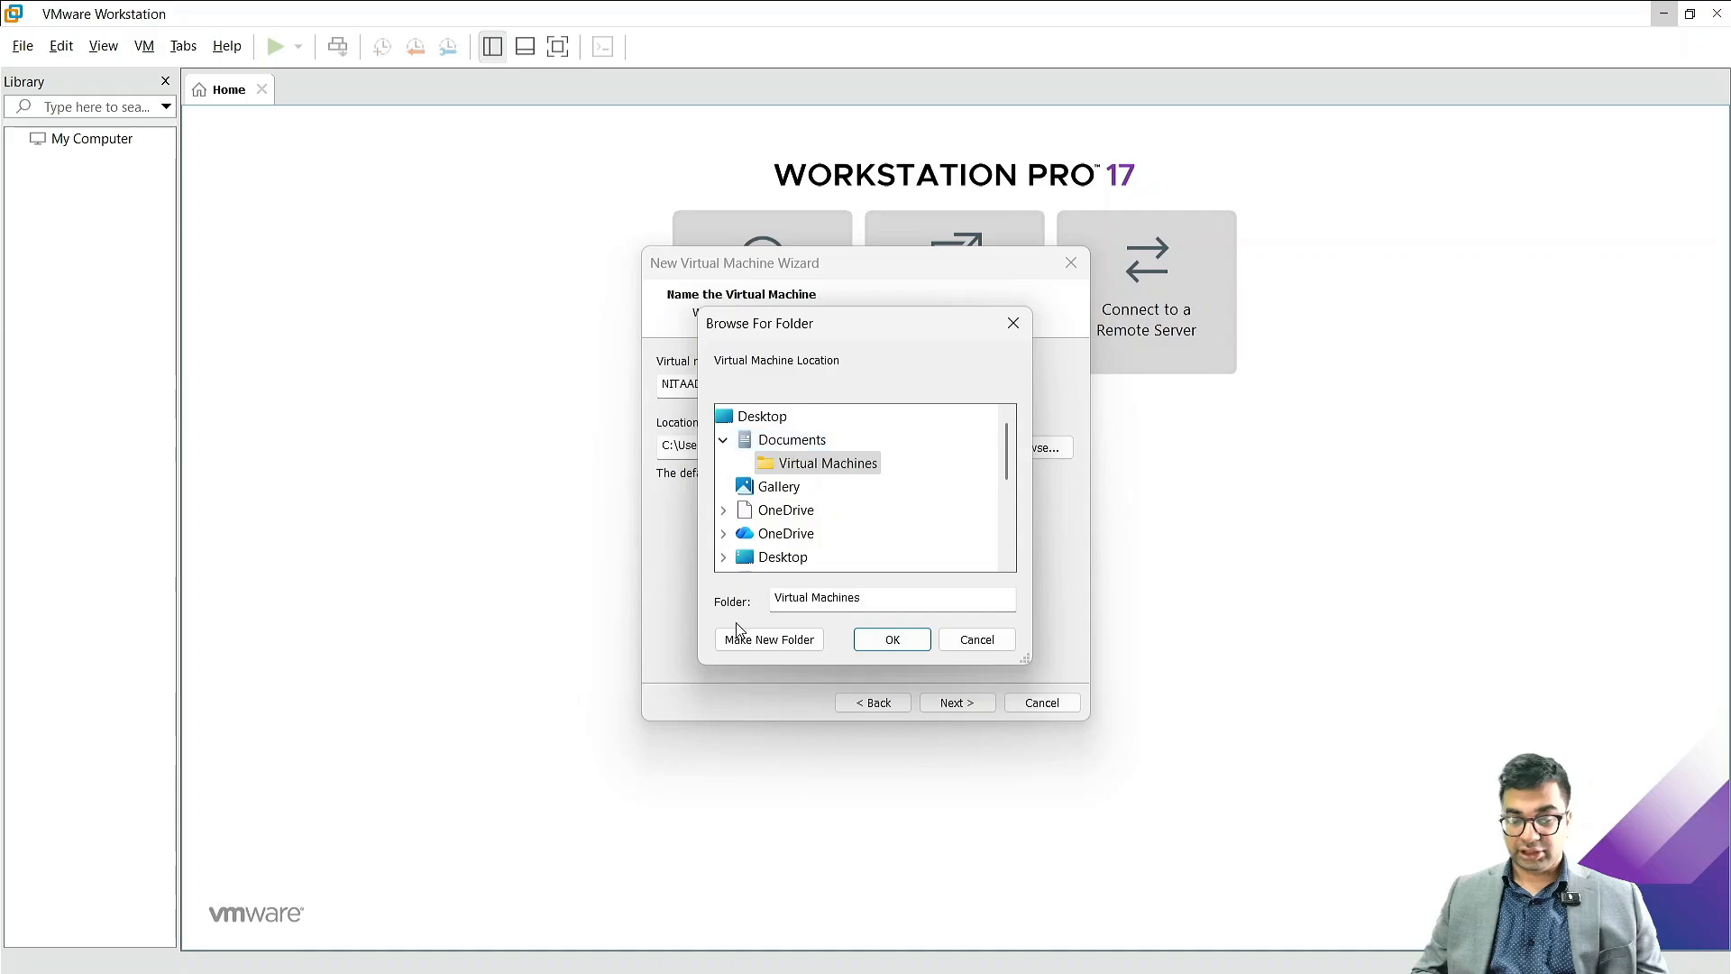
left_click(758, 645)
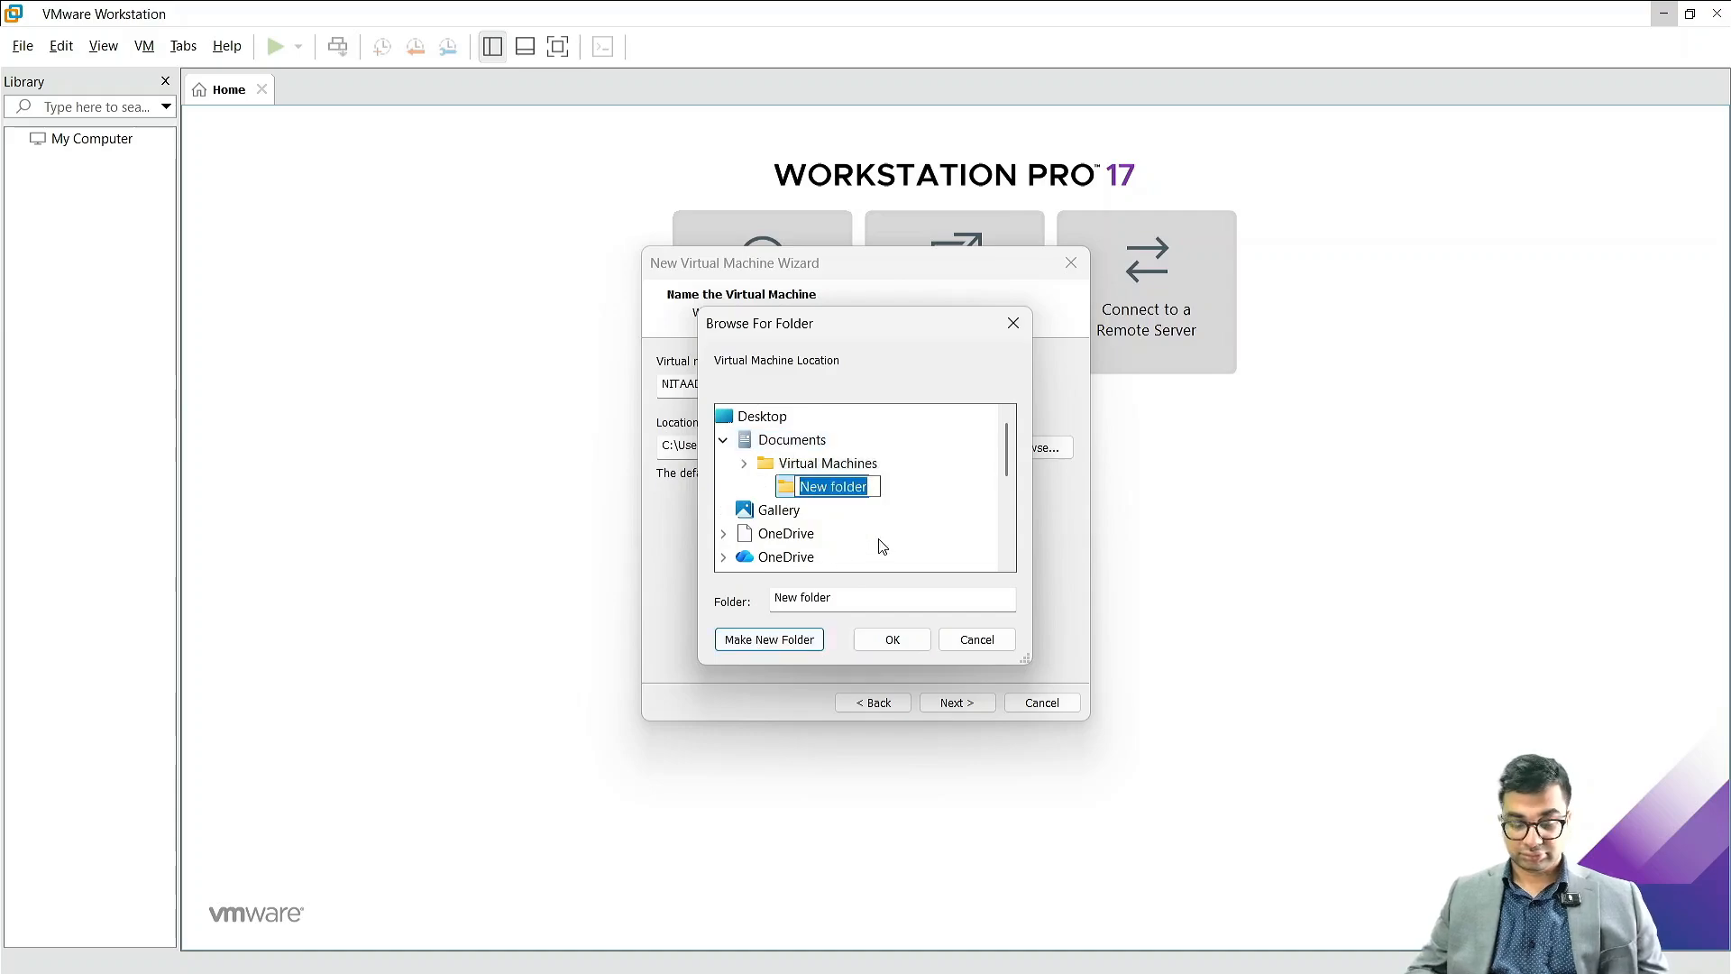
type("Exch")
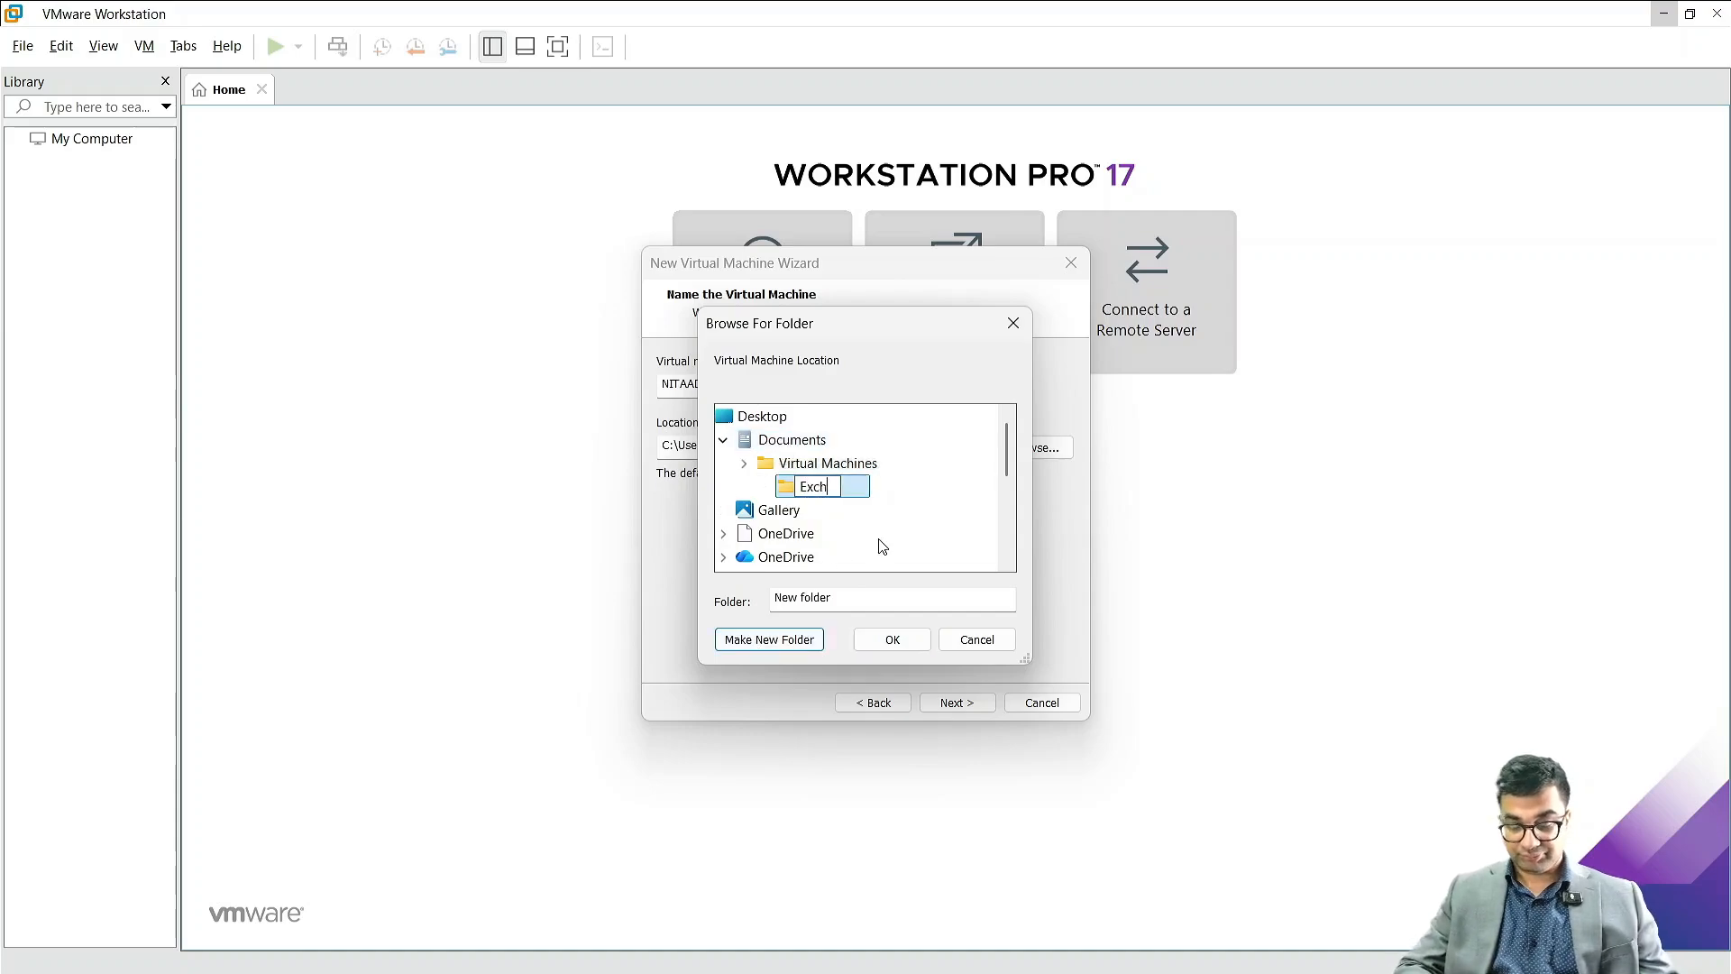
type("ange Labs")
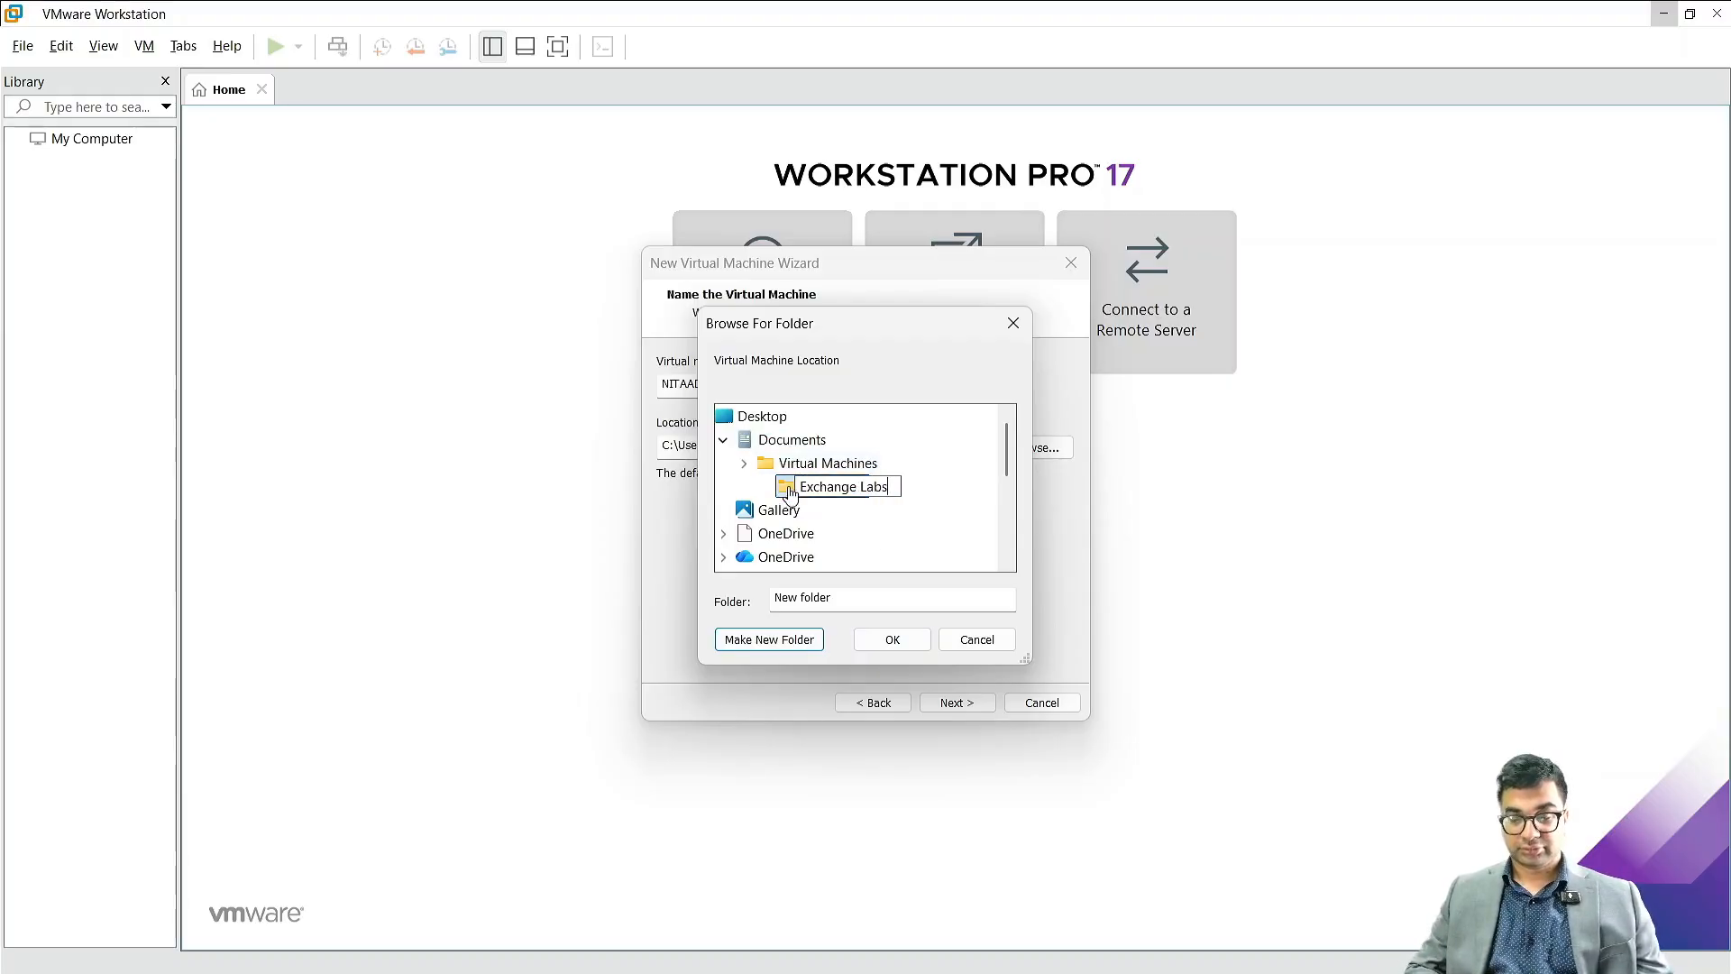
left_click(951, 483)
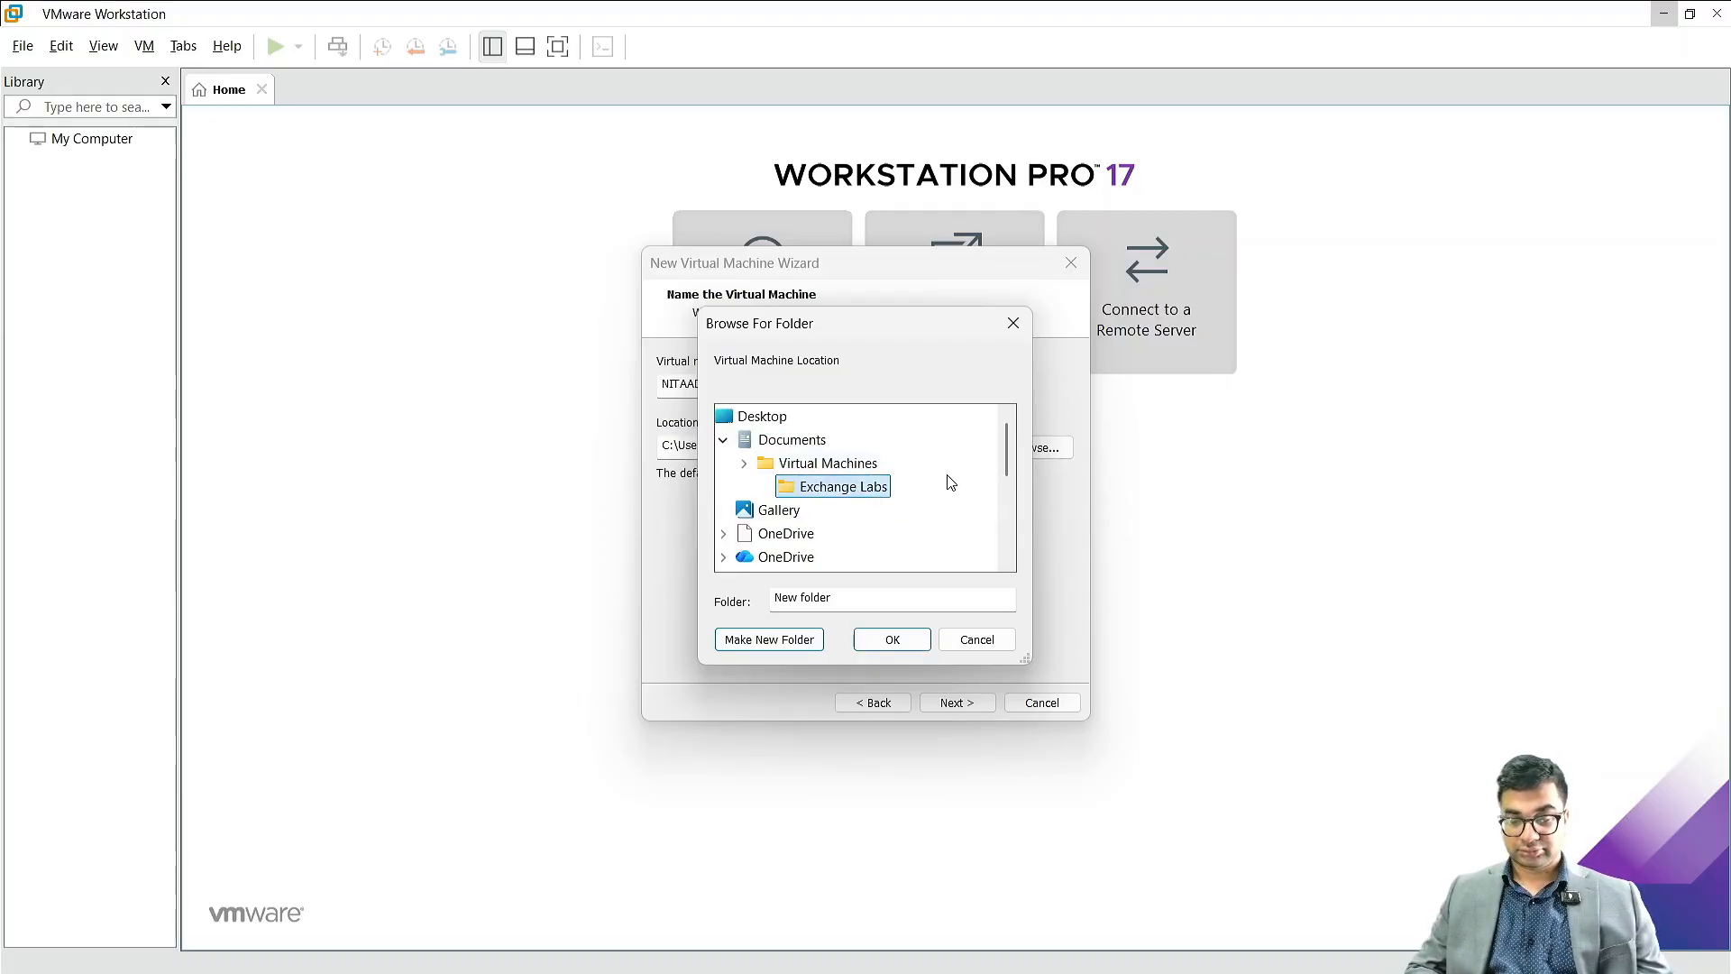
Step: Move the Exchange Labs folder into Documents and use it as the virtual machine's storage location
left_click_drag(834, 487, 802, 447)
left_click(828, 486)
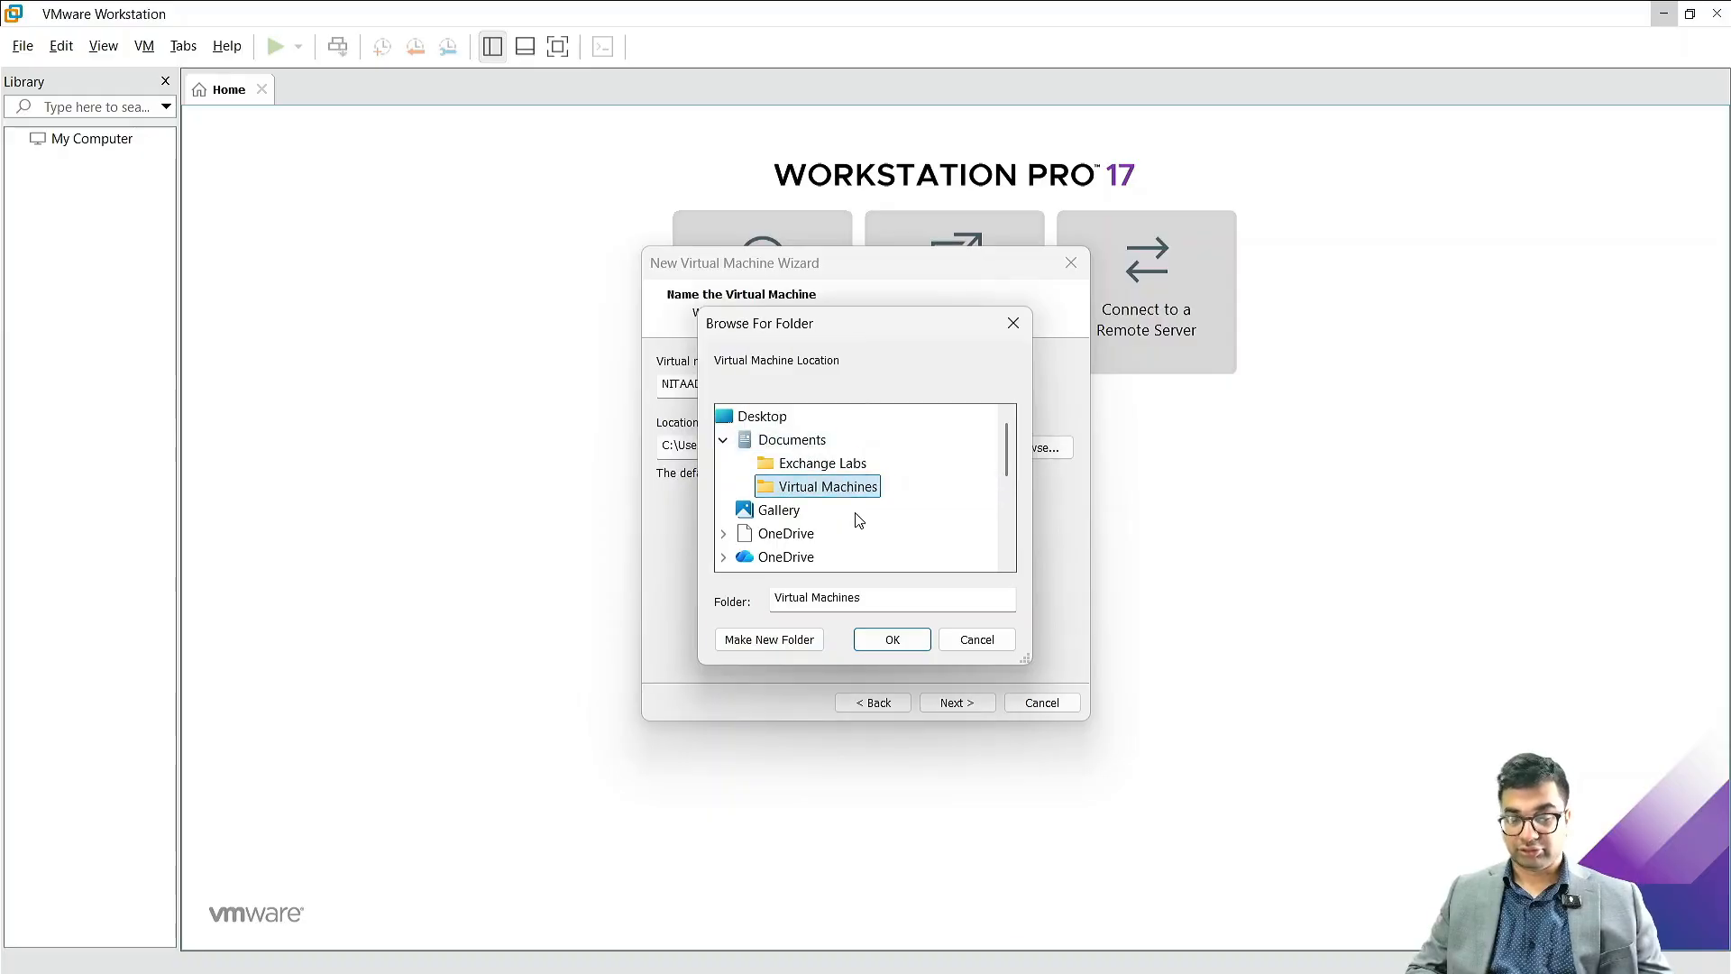
left_click(824, 464)
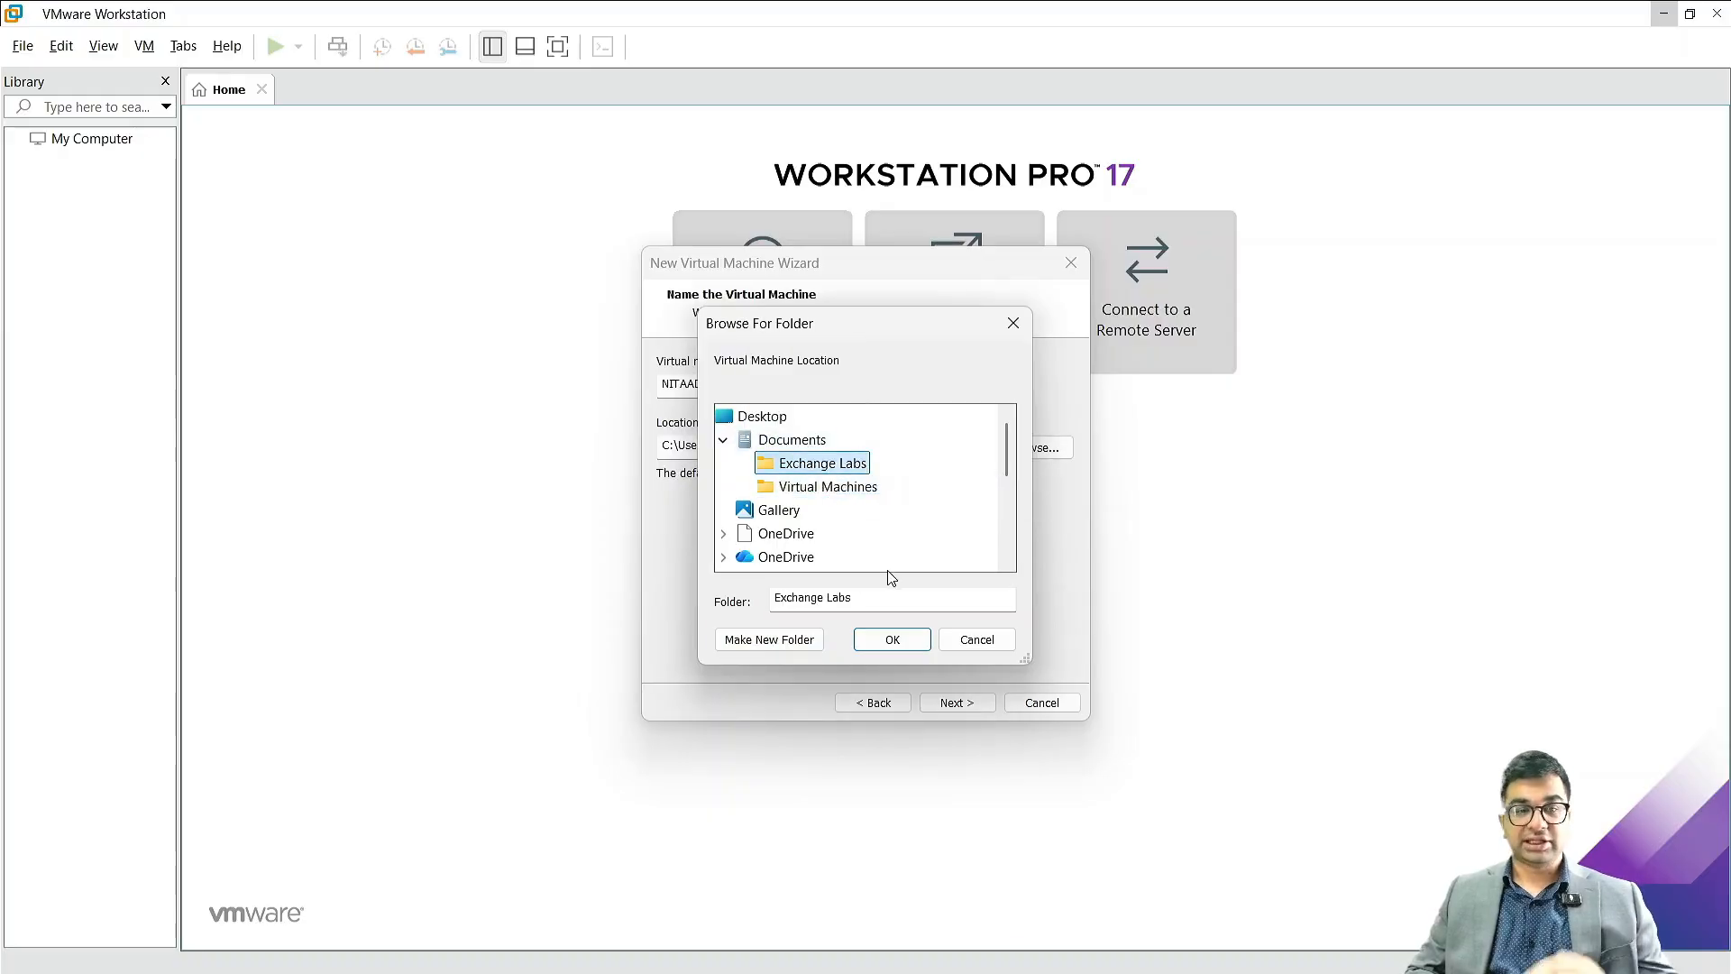
left_click(893, 642)
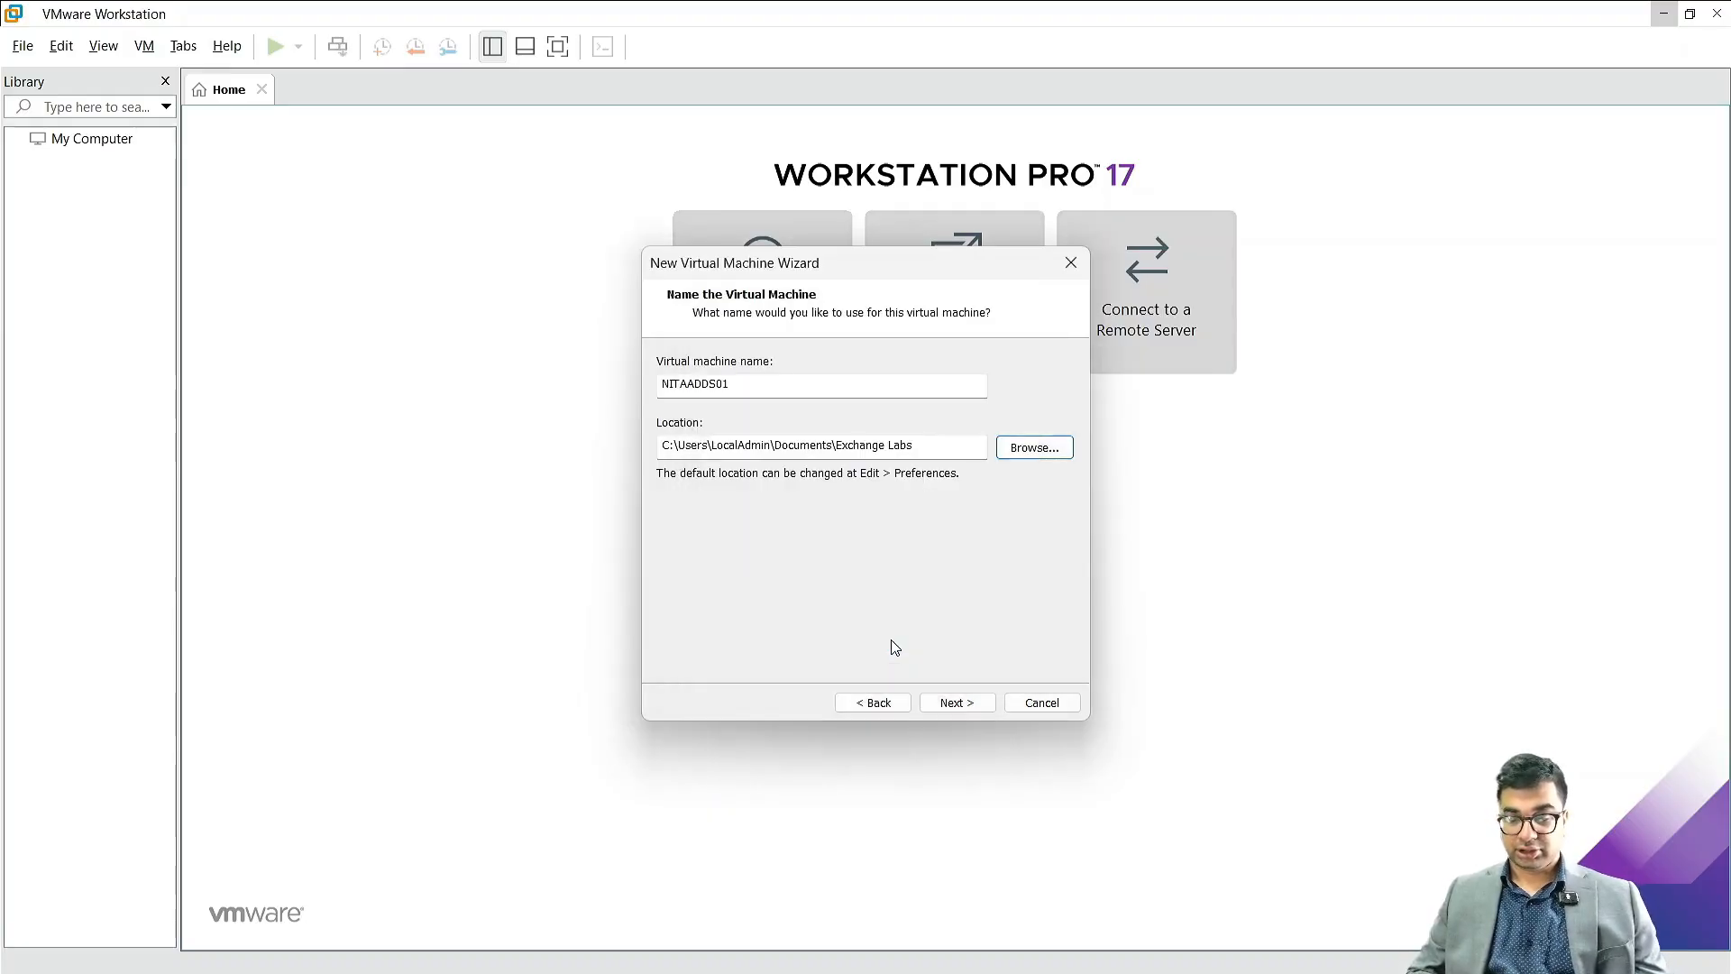
left_click(958, 702)
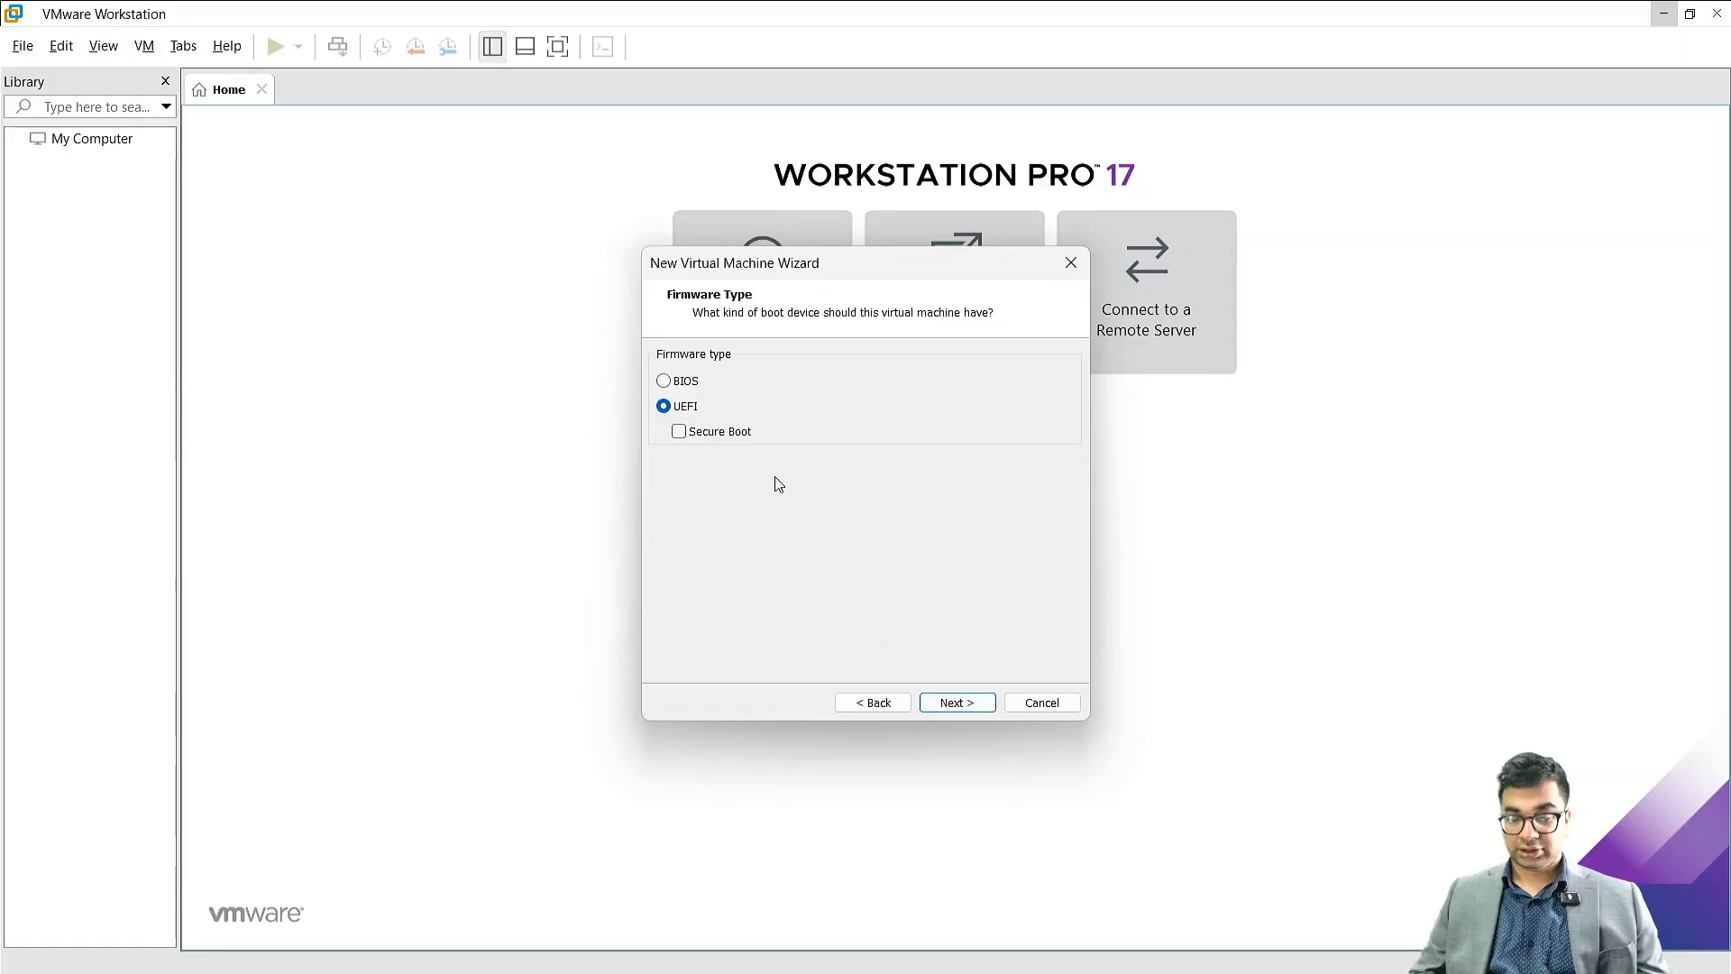
Step: Set the virtual machine's firmware type to BIOS
left_click(665, 383)
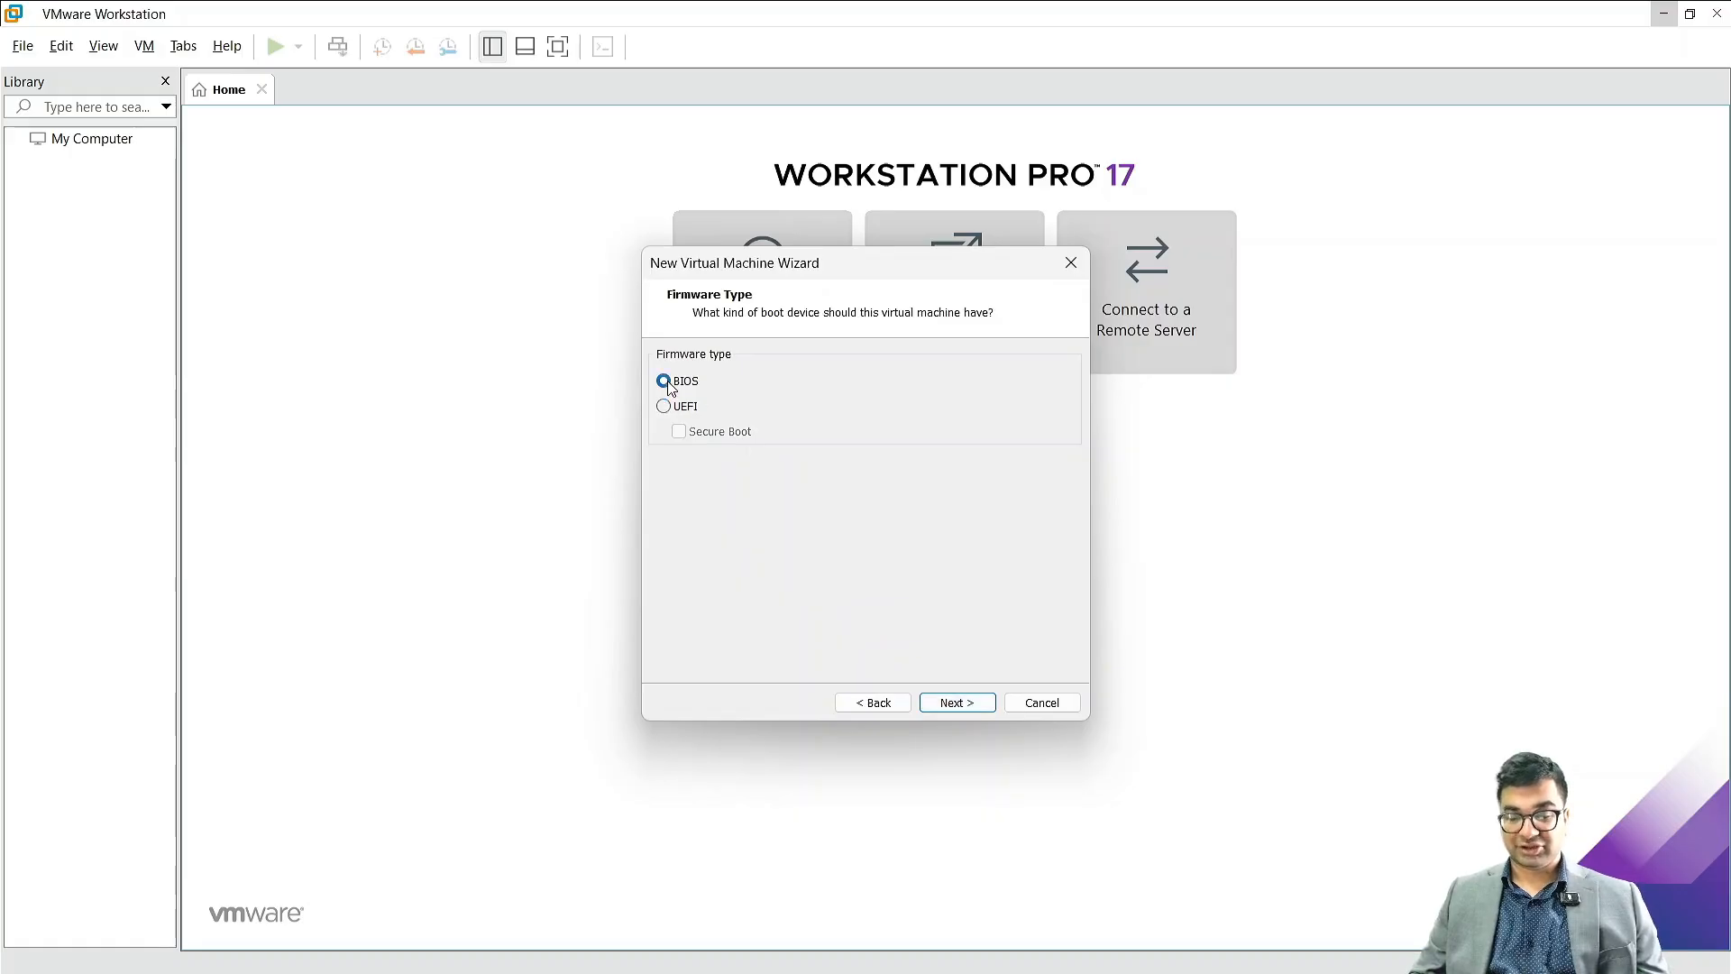
left_click(957, 702)
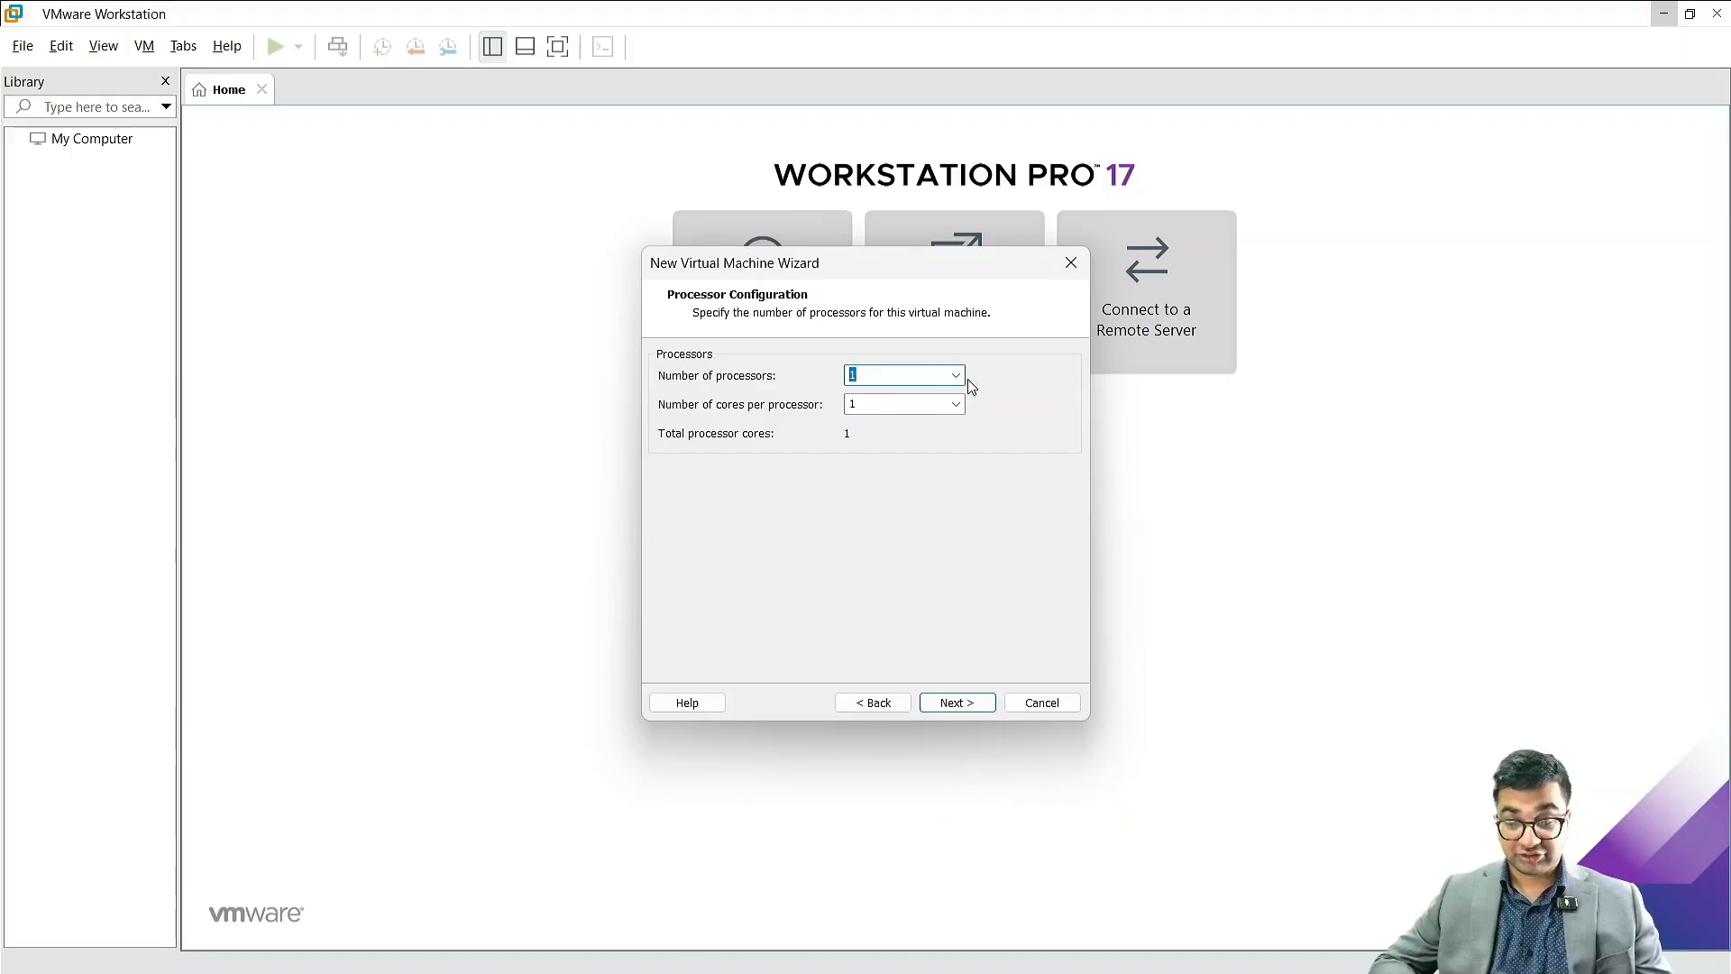
Step: Try a processor configuration of 2 processors with 2 cores per processor
left_click(953, 407)
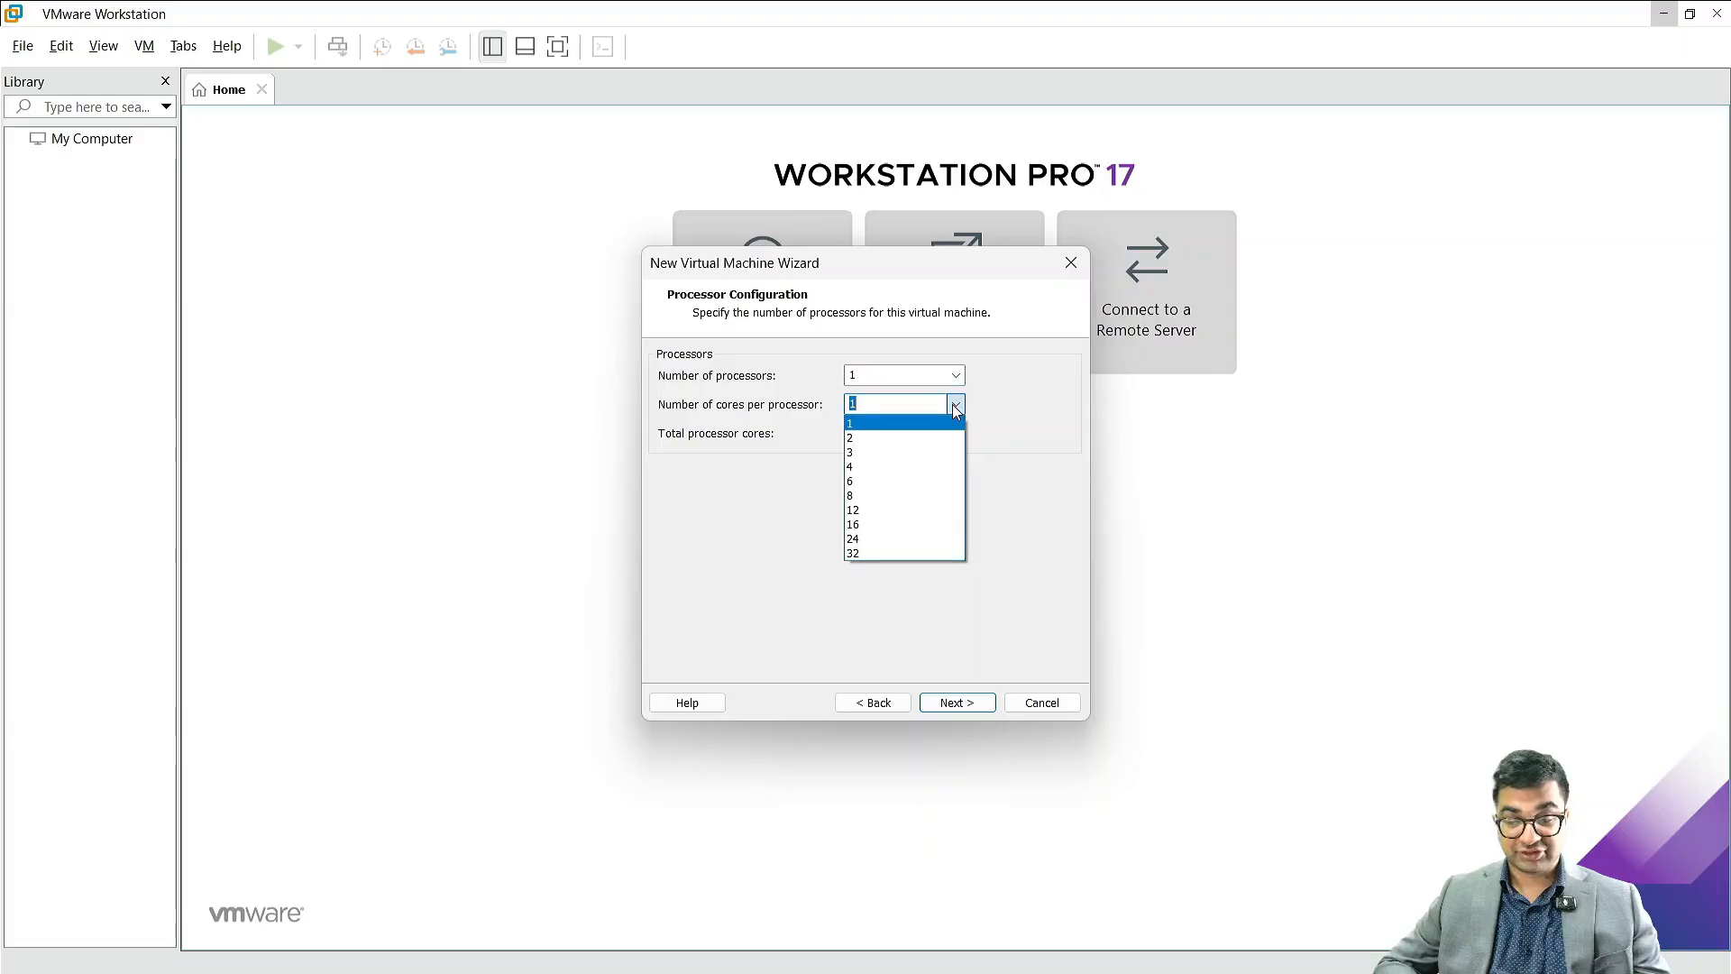
left_click(1019, 382)
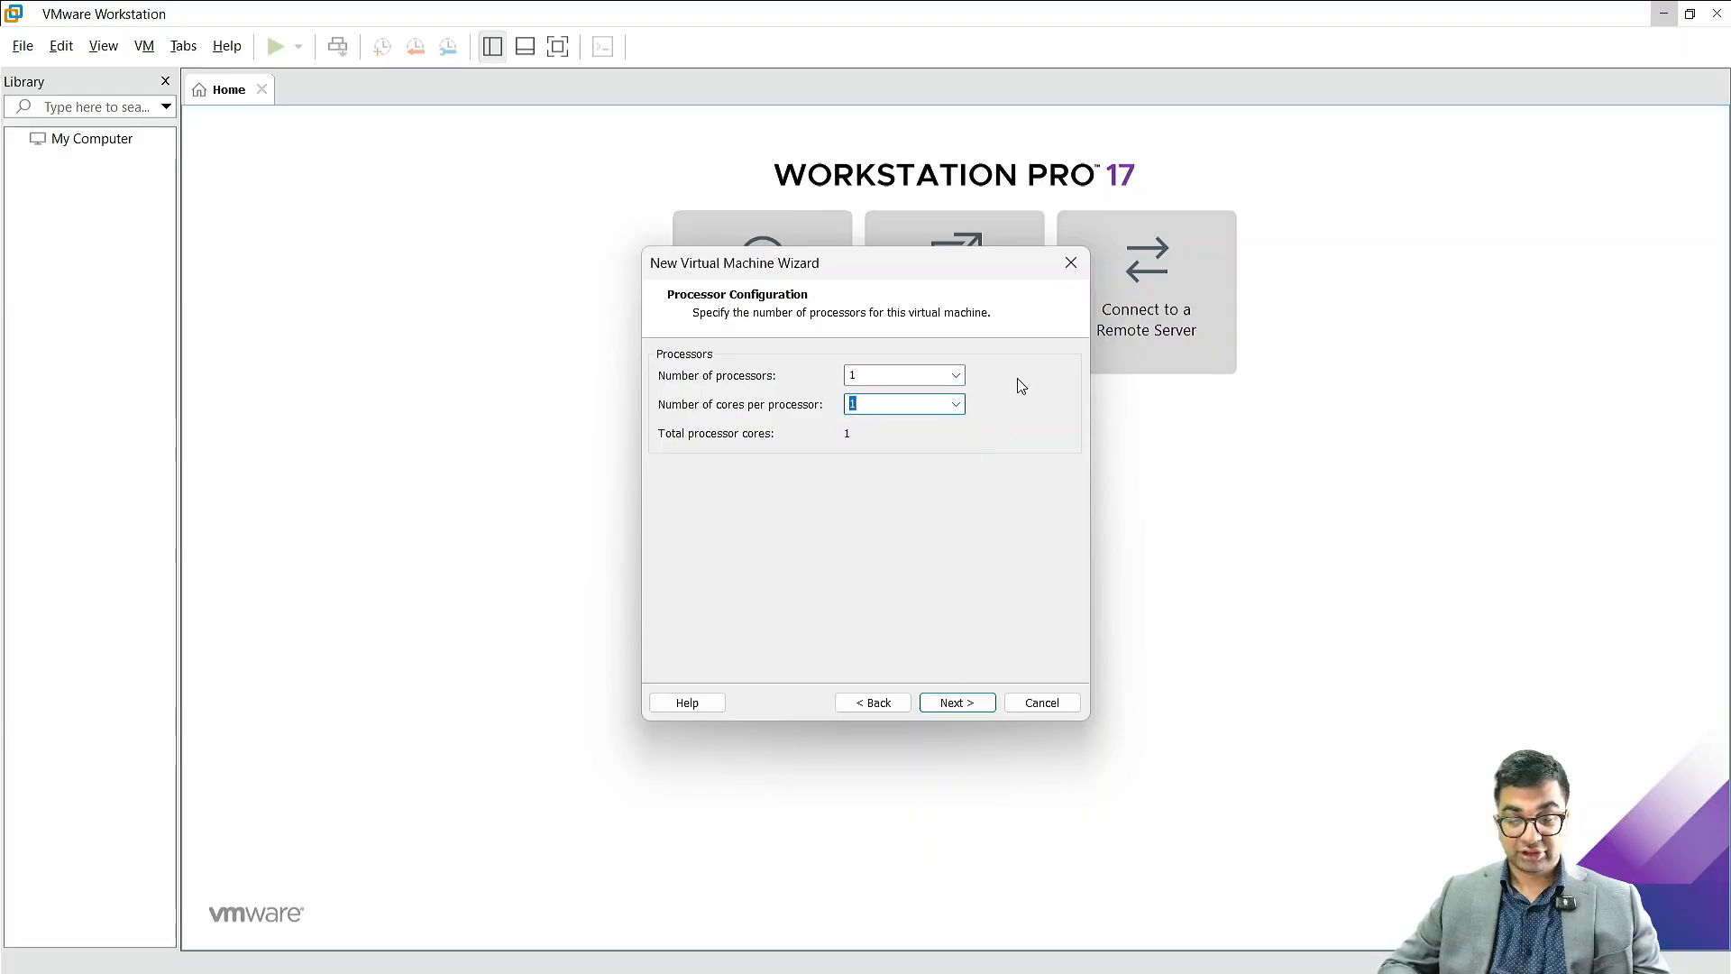
left_click(956, 375)
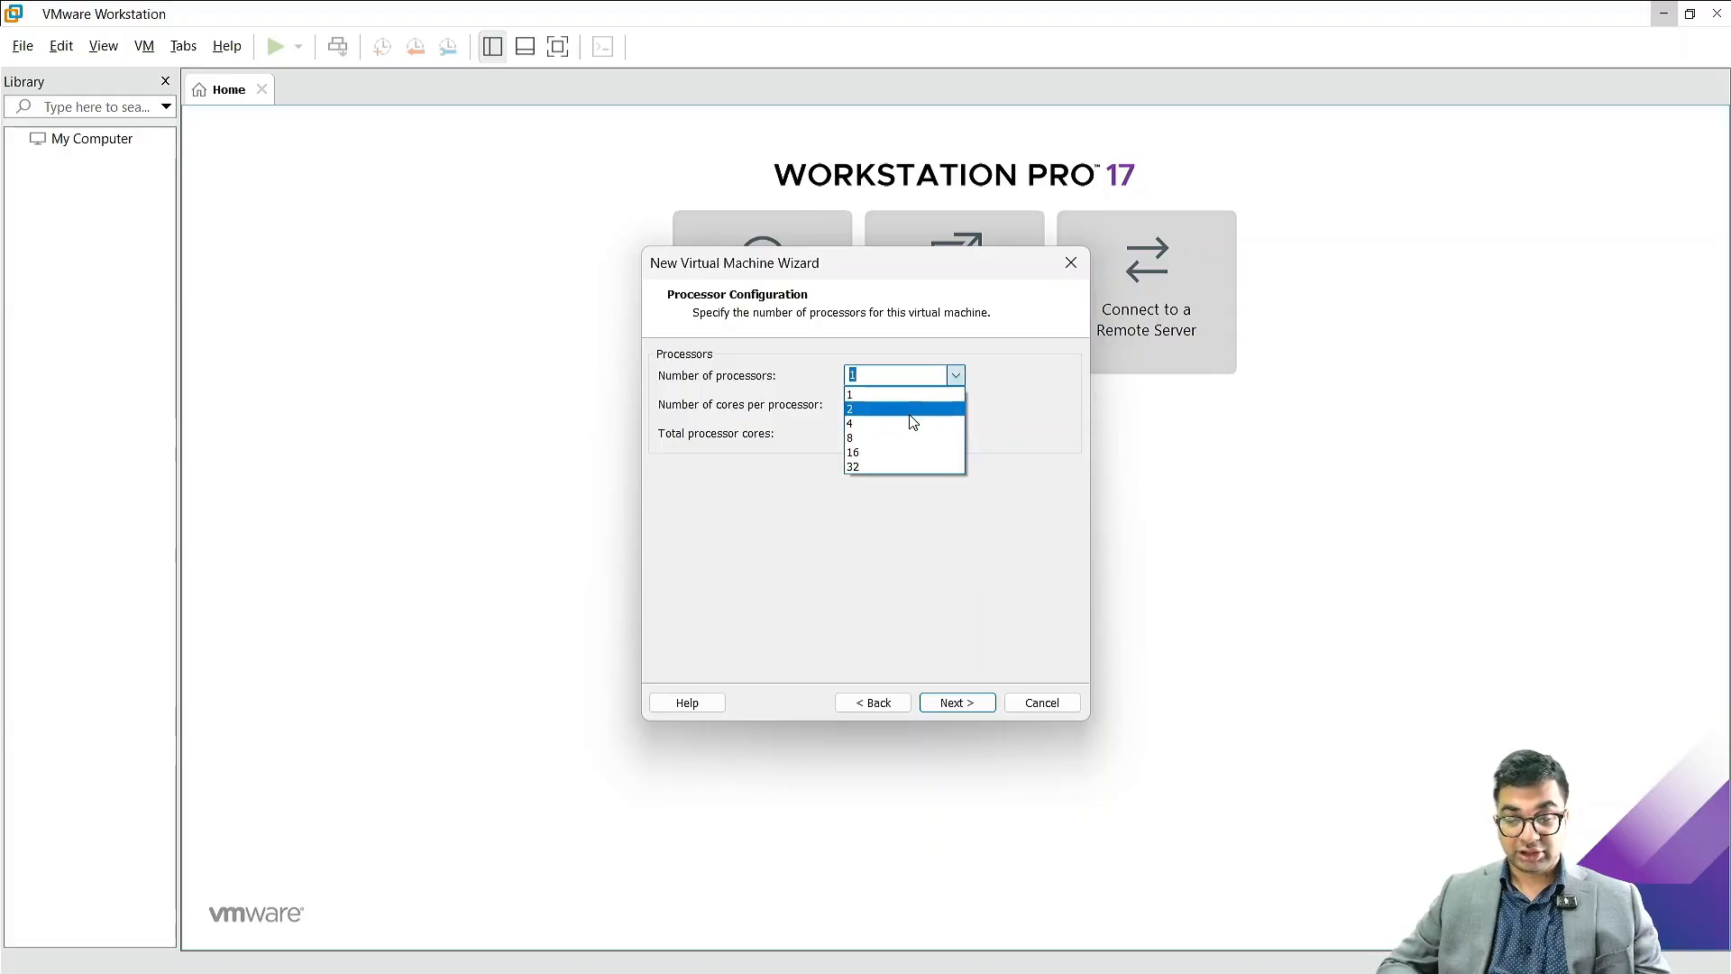
left_click(909, 410)
left_click(955, 405)
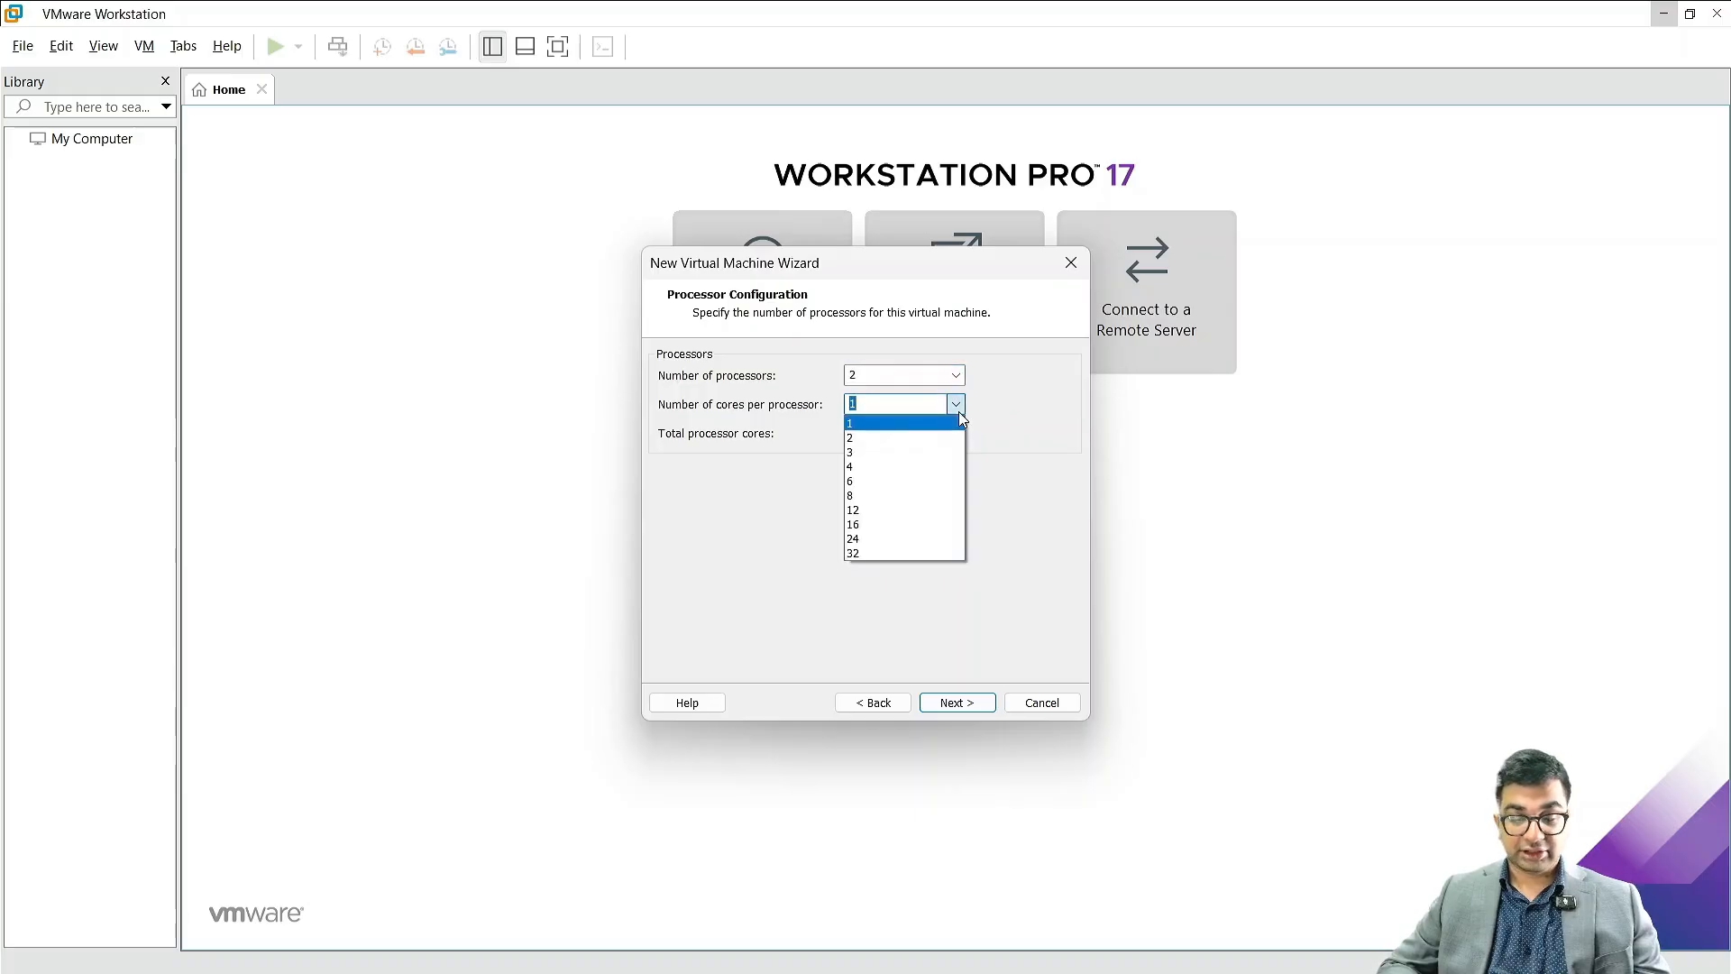
left_click(911, 439)
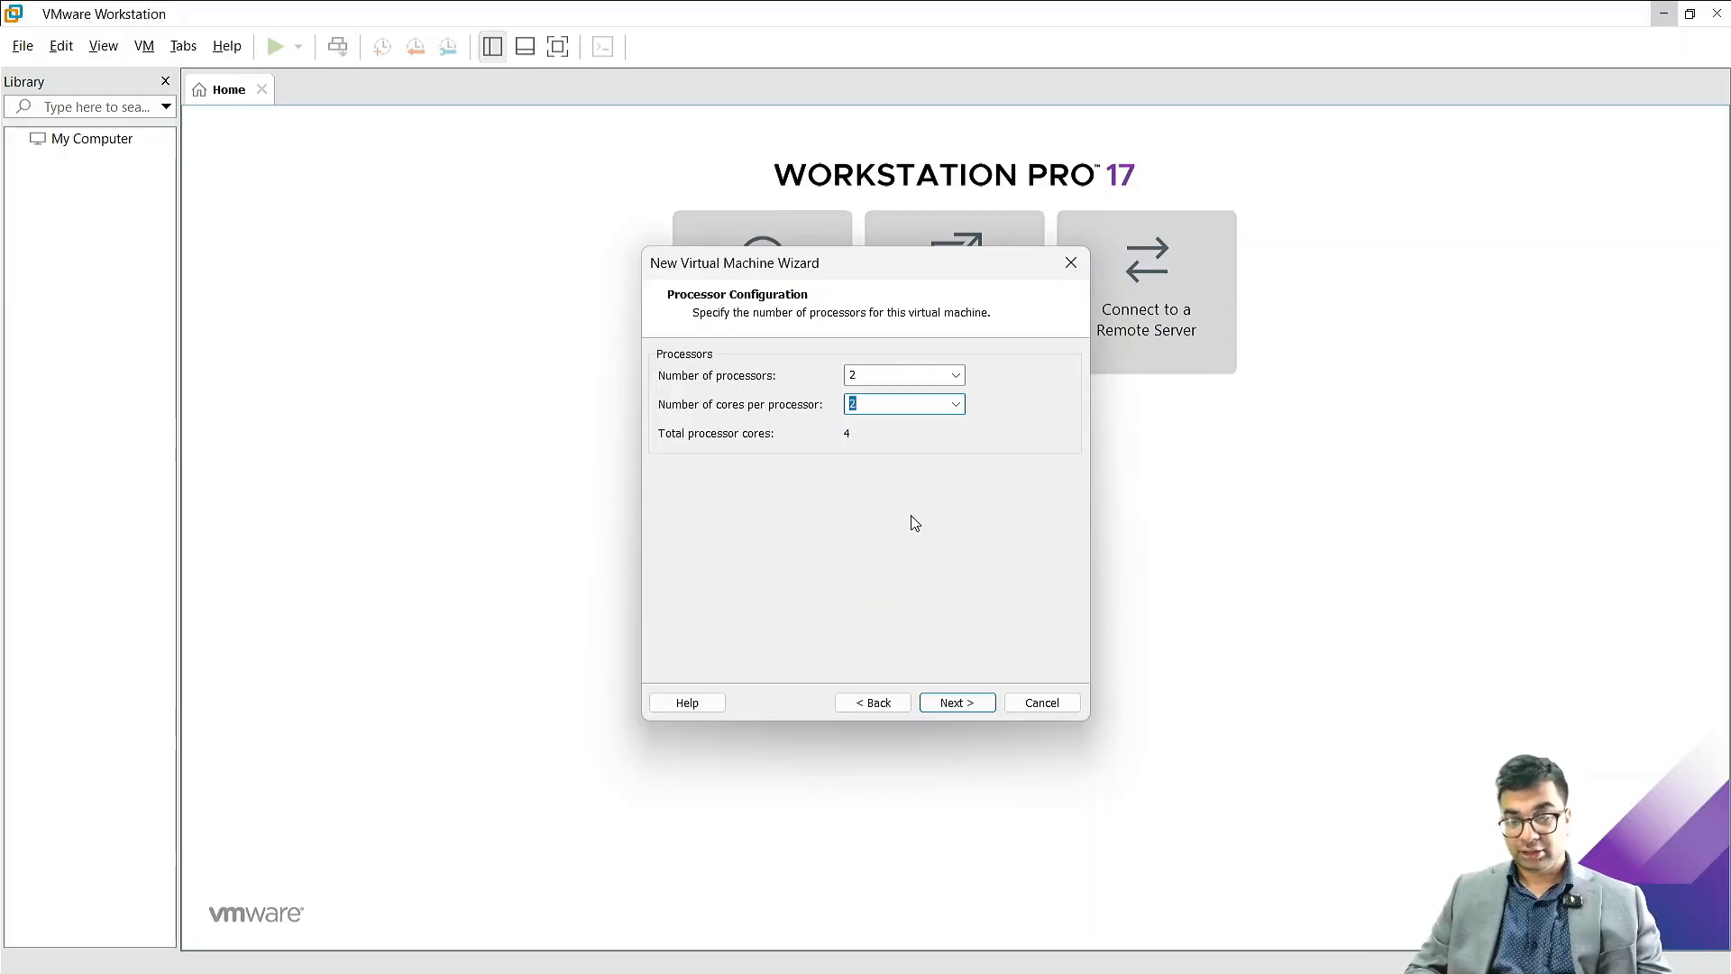
Step: Set the processor configuration to 1 processor with 1 core per processor
left_click(957, 376)
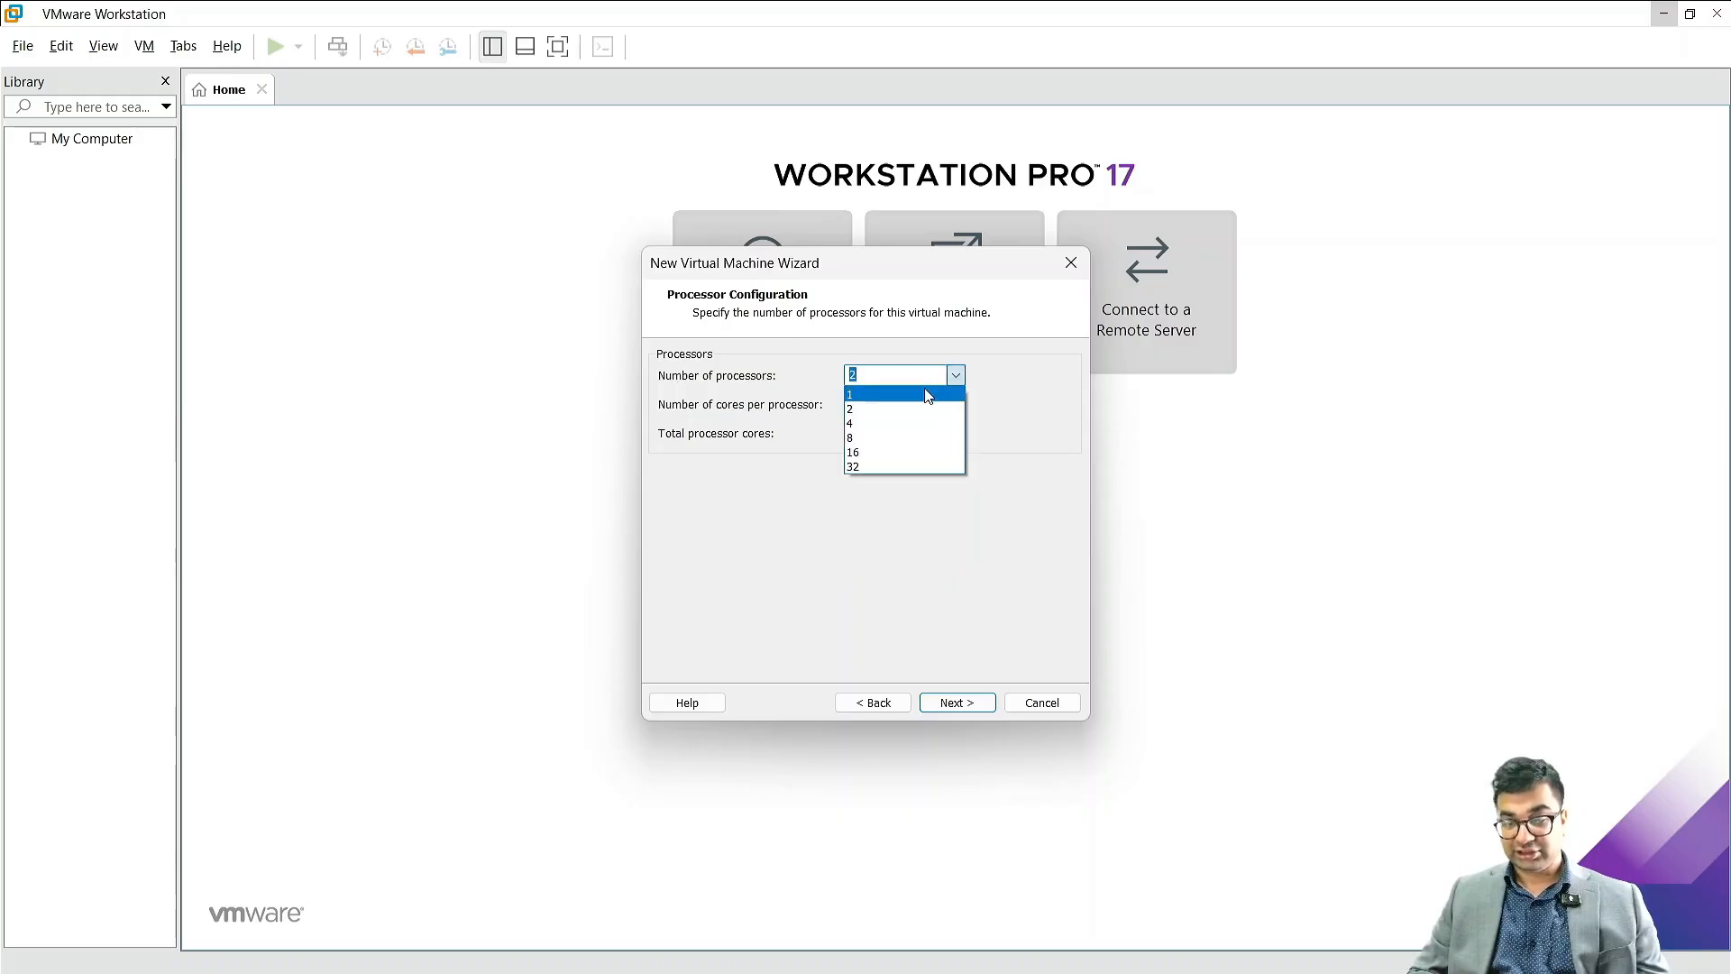
left_click(929, 392)
left_click(957, 405)
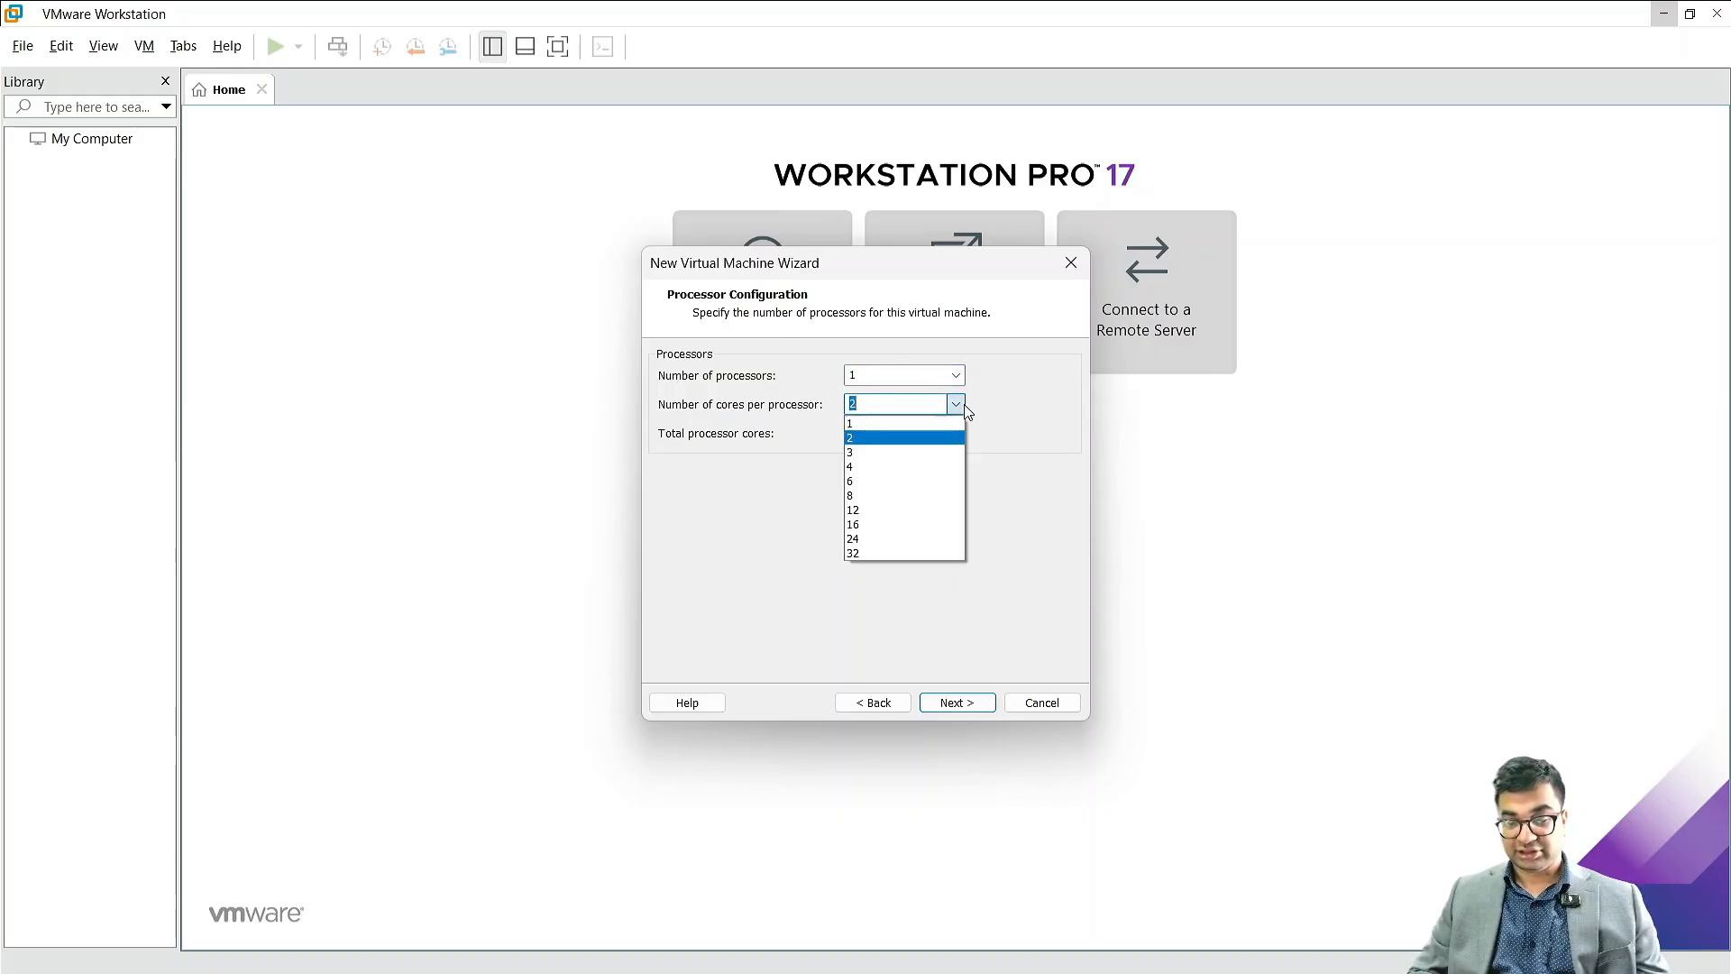
left_click(908, 427)
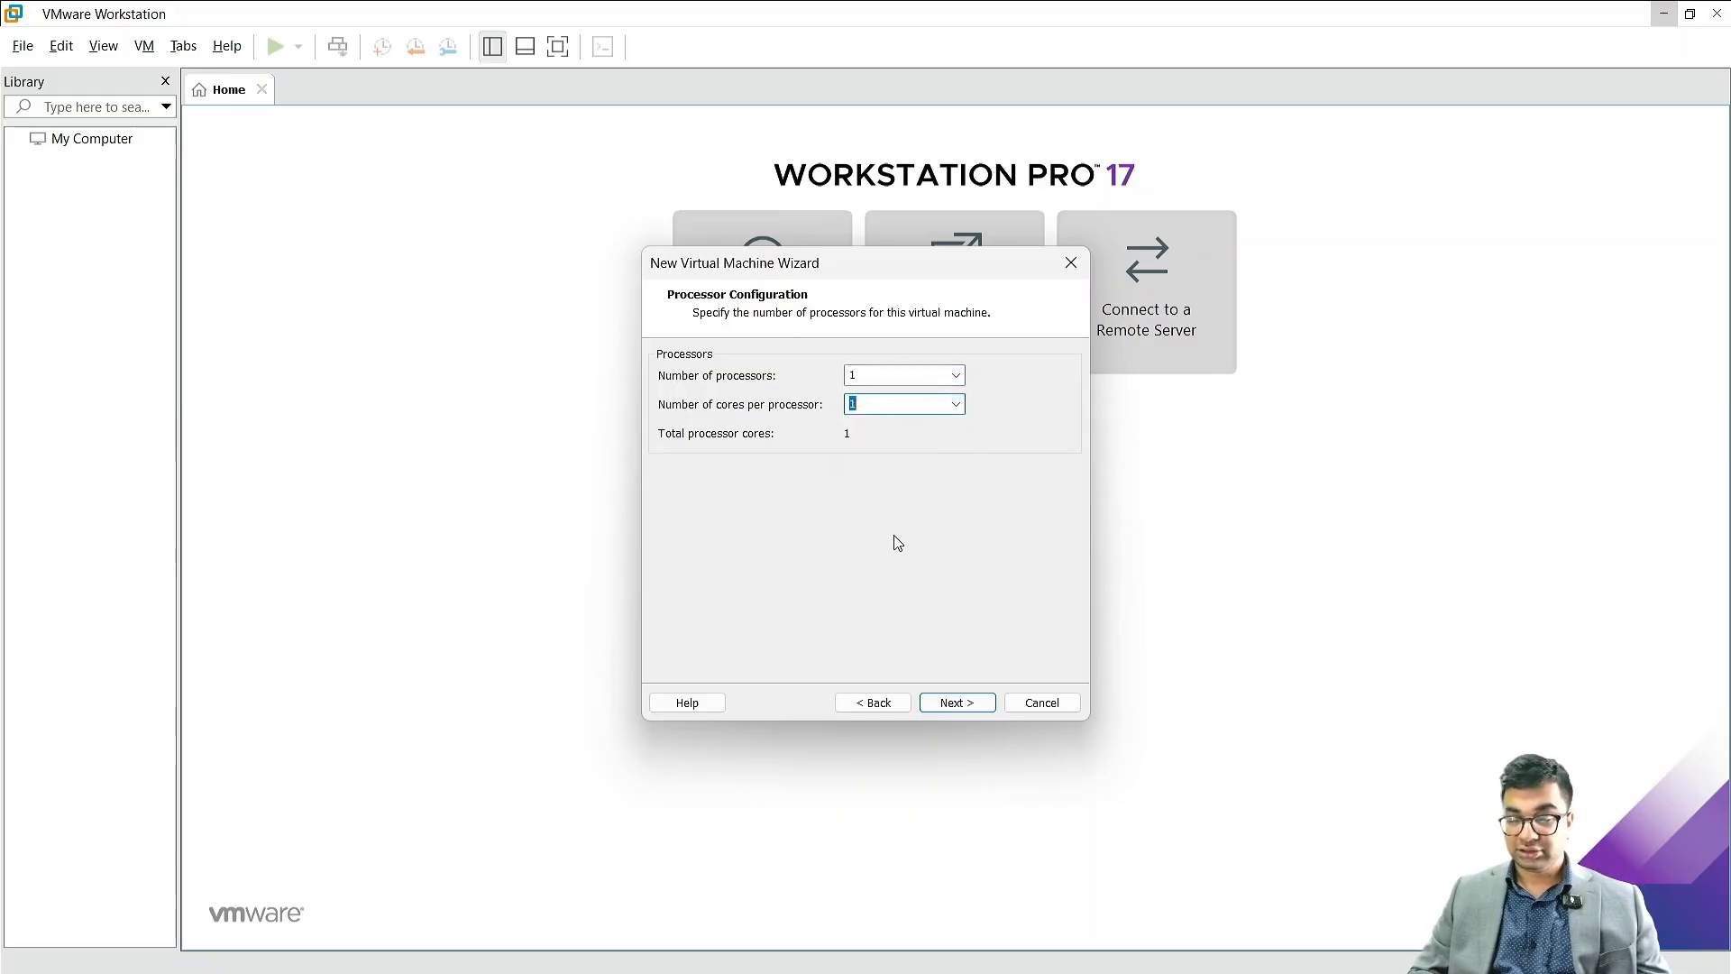
left_click(969, 706)
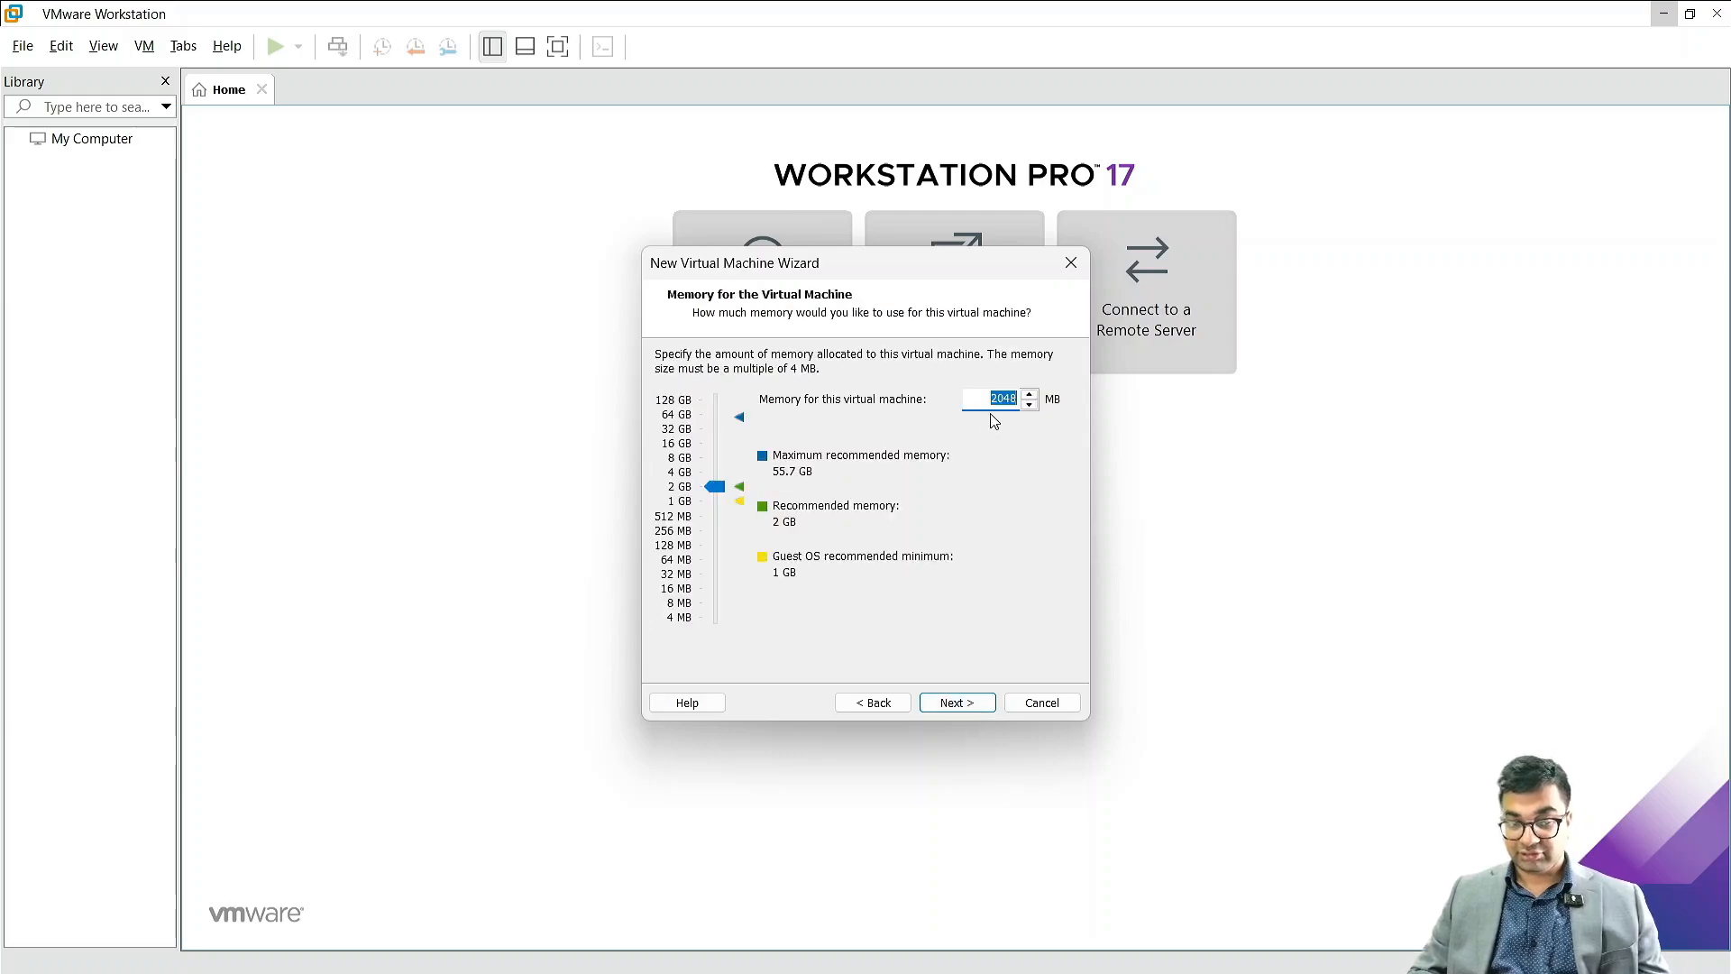
Step: Allocate 4096 MB of memory to the virtual machine and accept NAT as its network type
type("4096")
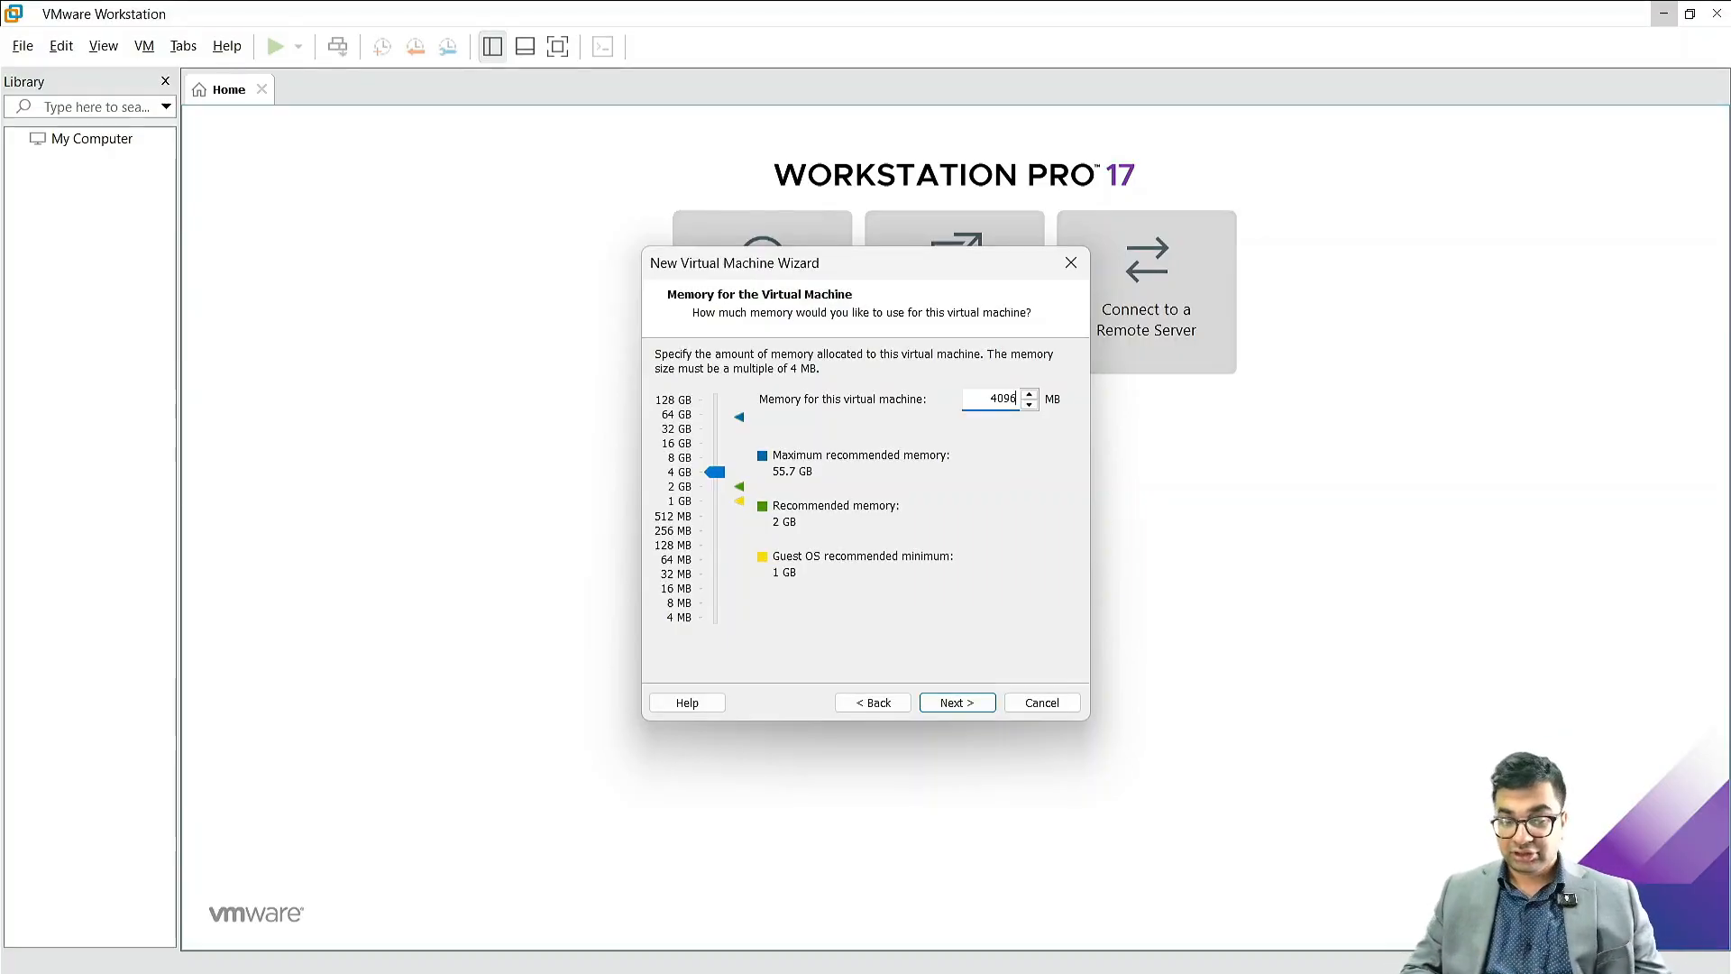
left_click(945, 704)
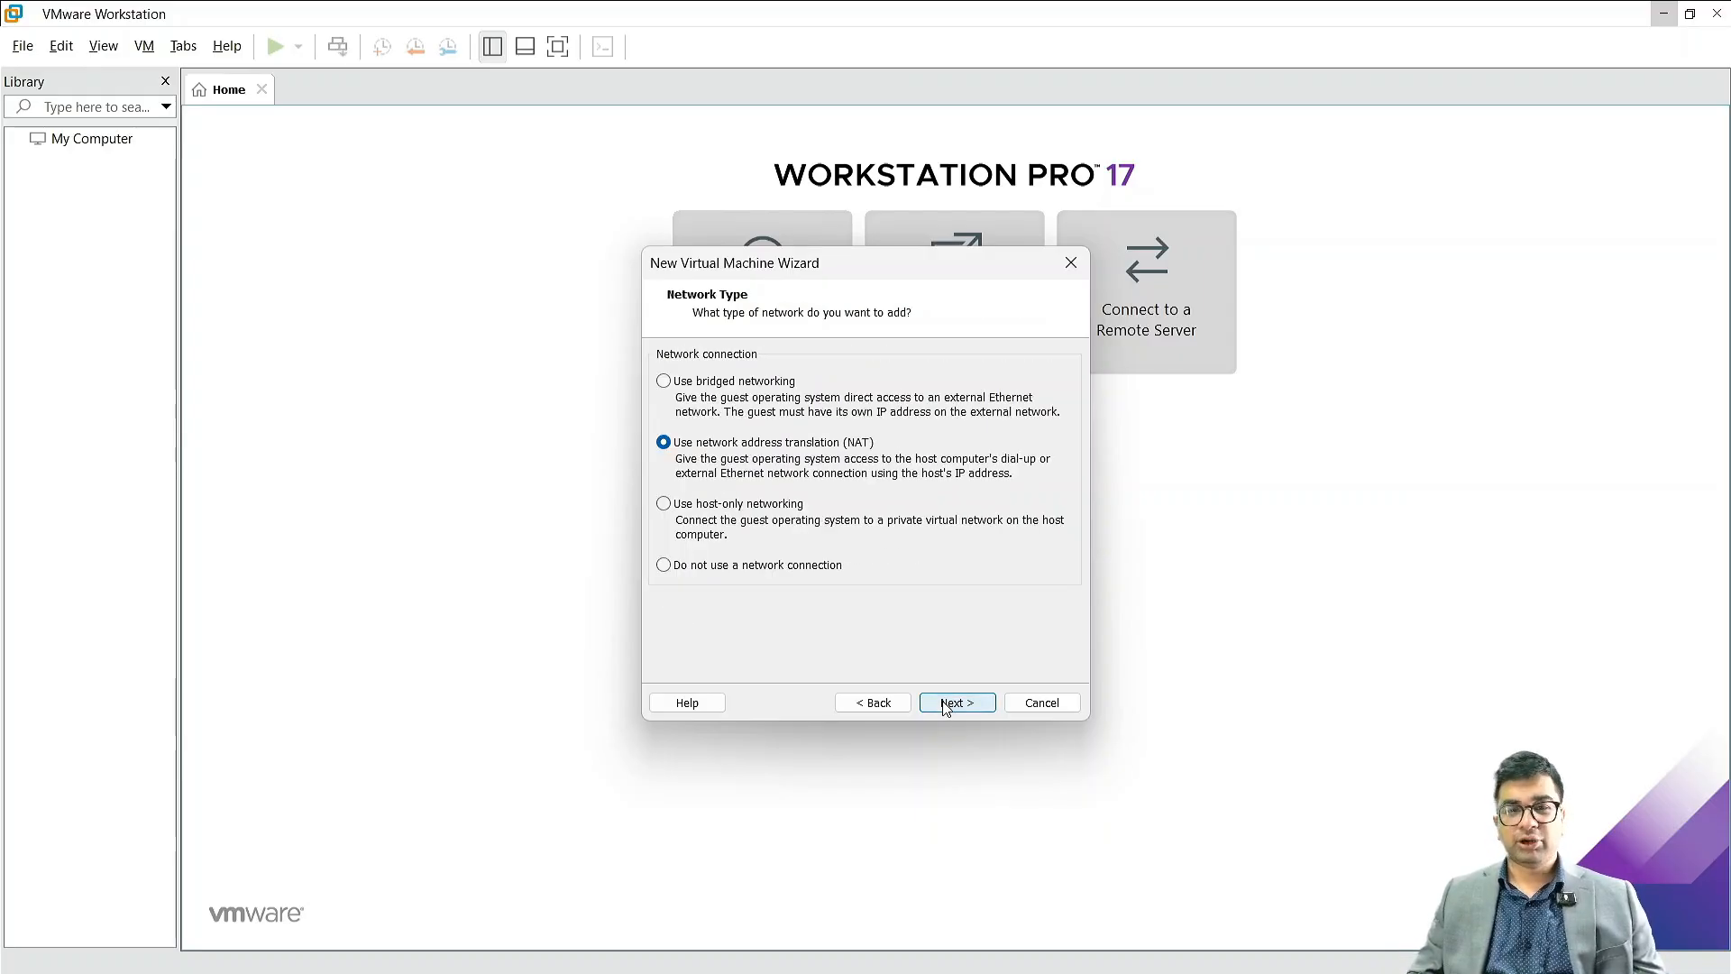
left_click(948, 706)
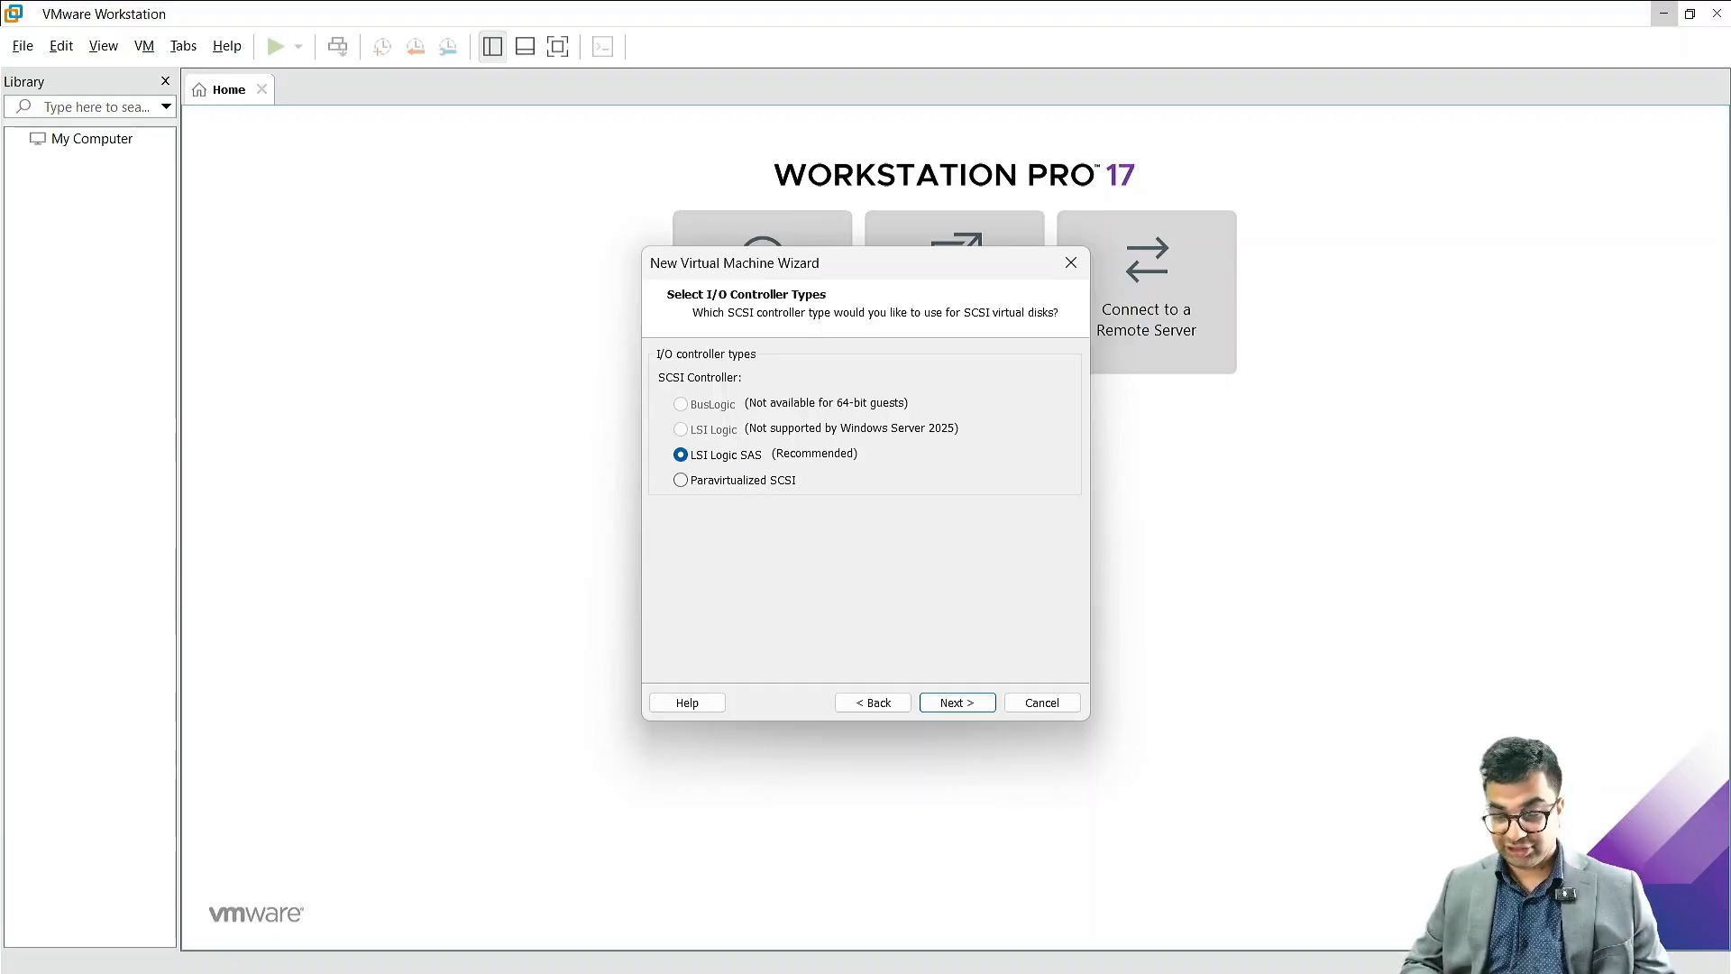
Step: Accept the LSI Logic SAS controller and choose SCSI as the virtual disk type
left_click(940, 712)
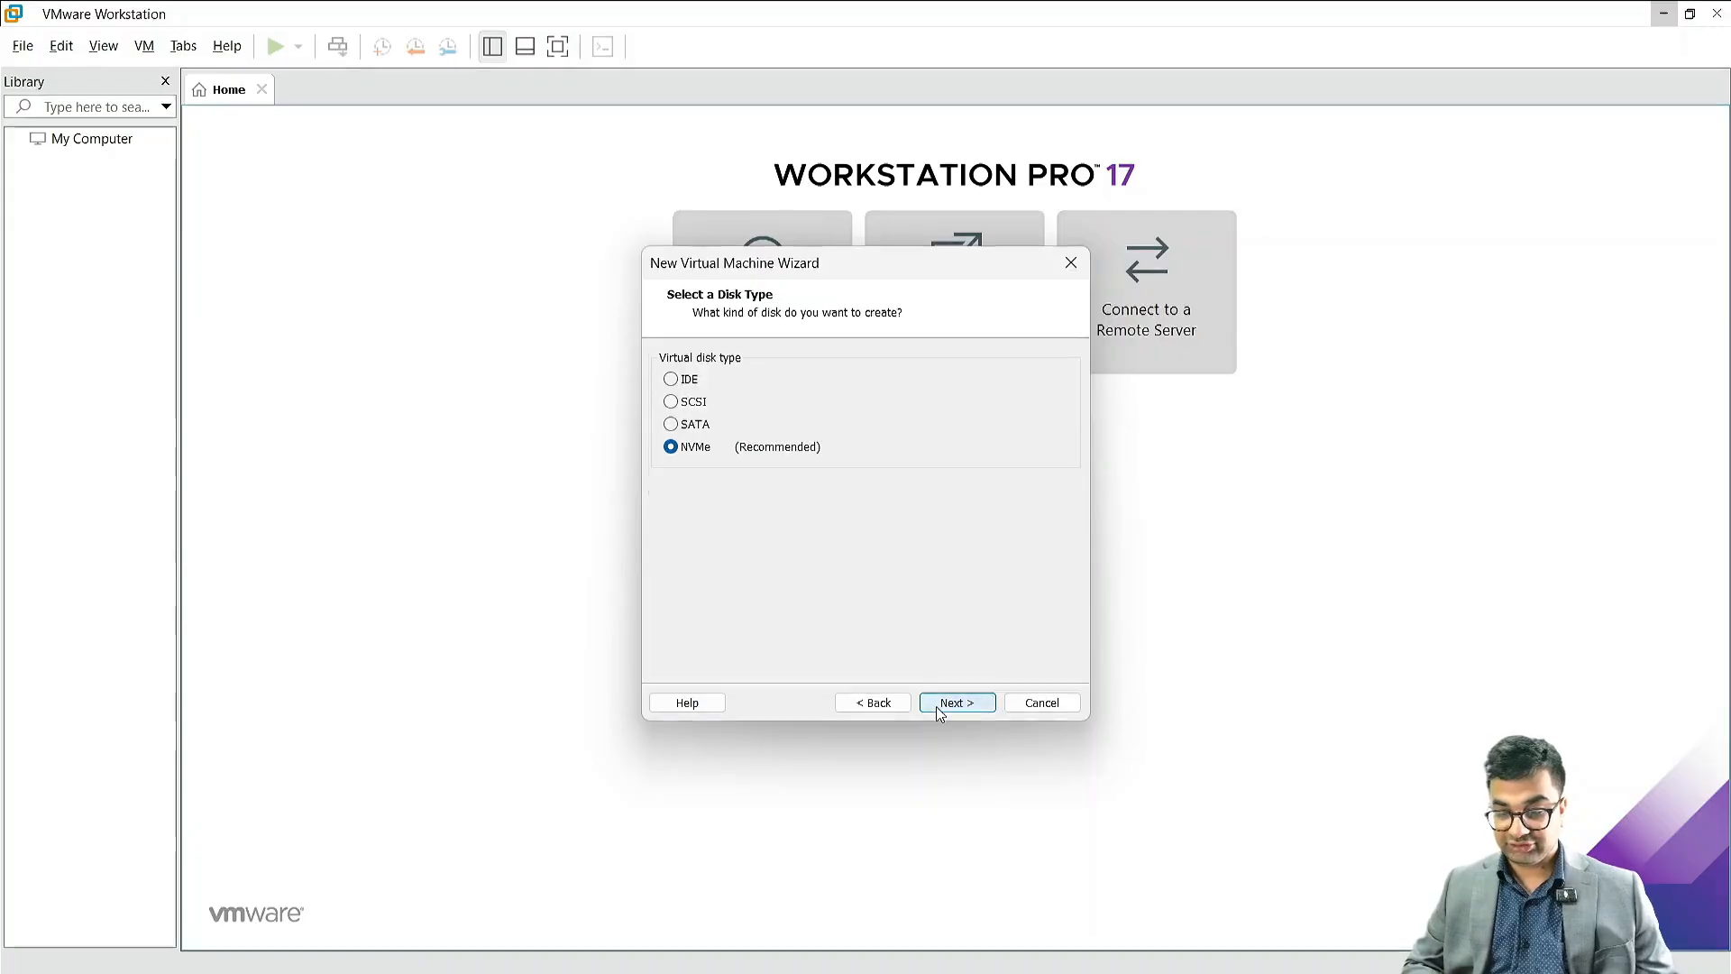
left_click(674, 403)
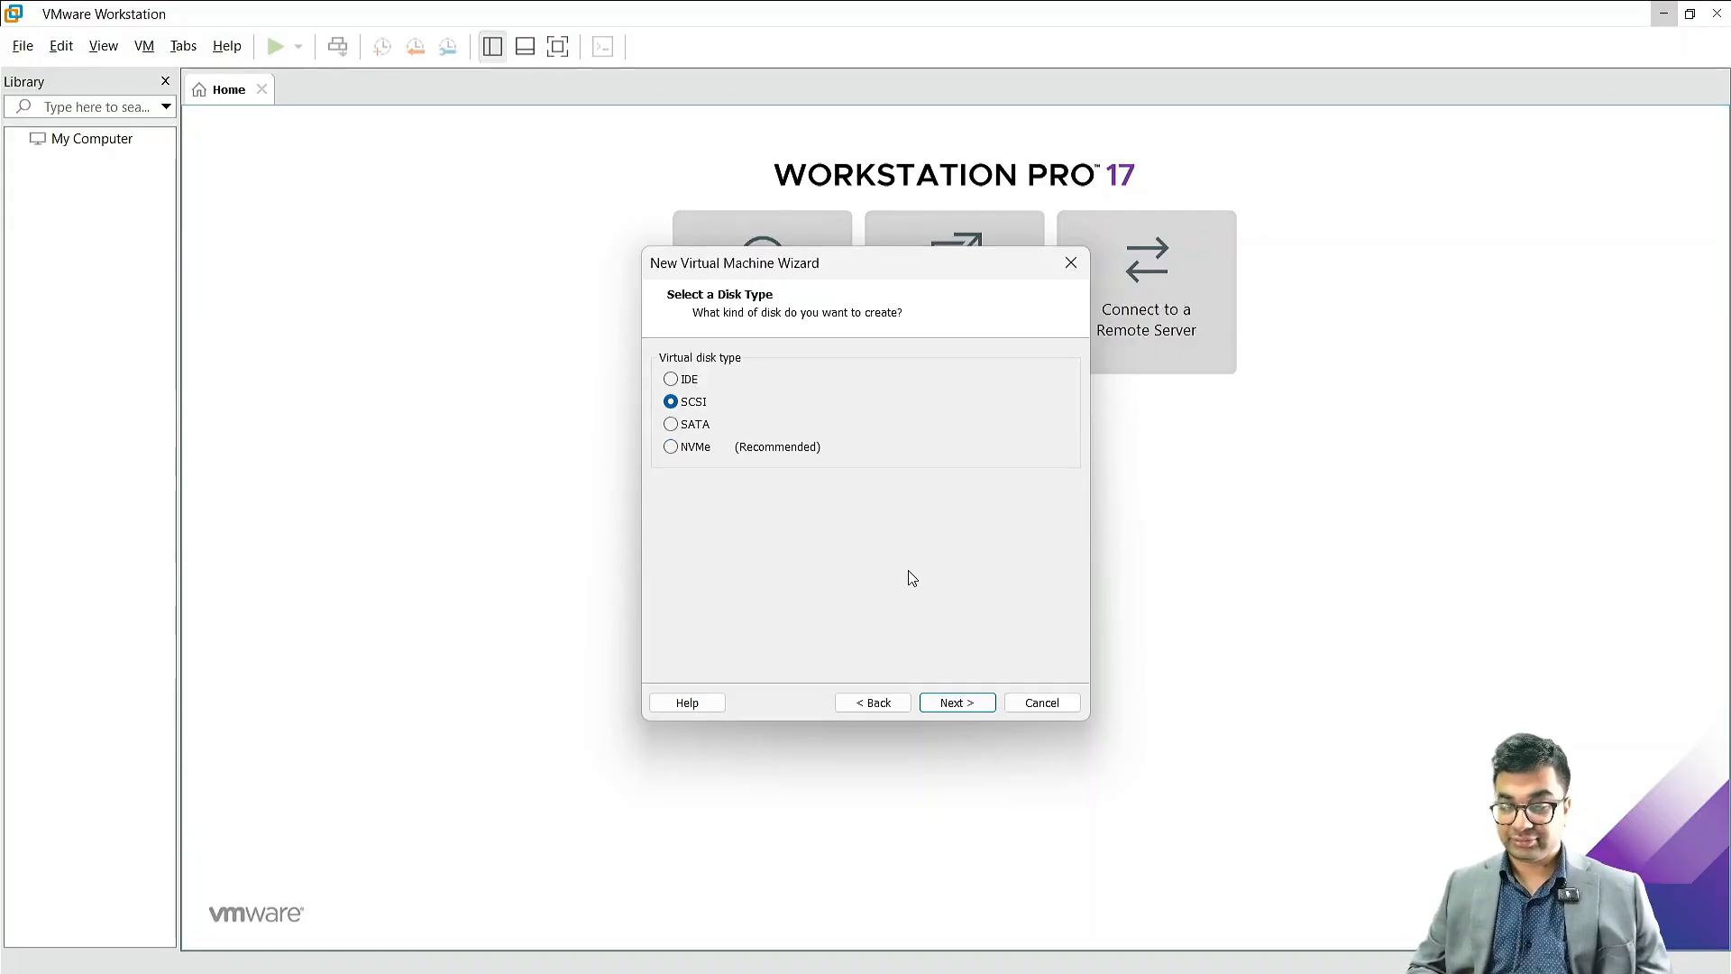
left_click(971, 712)
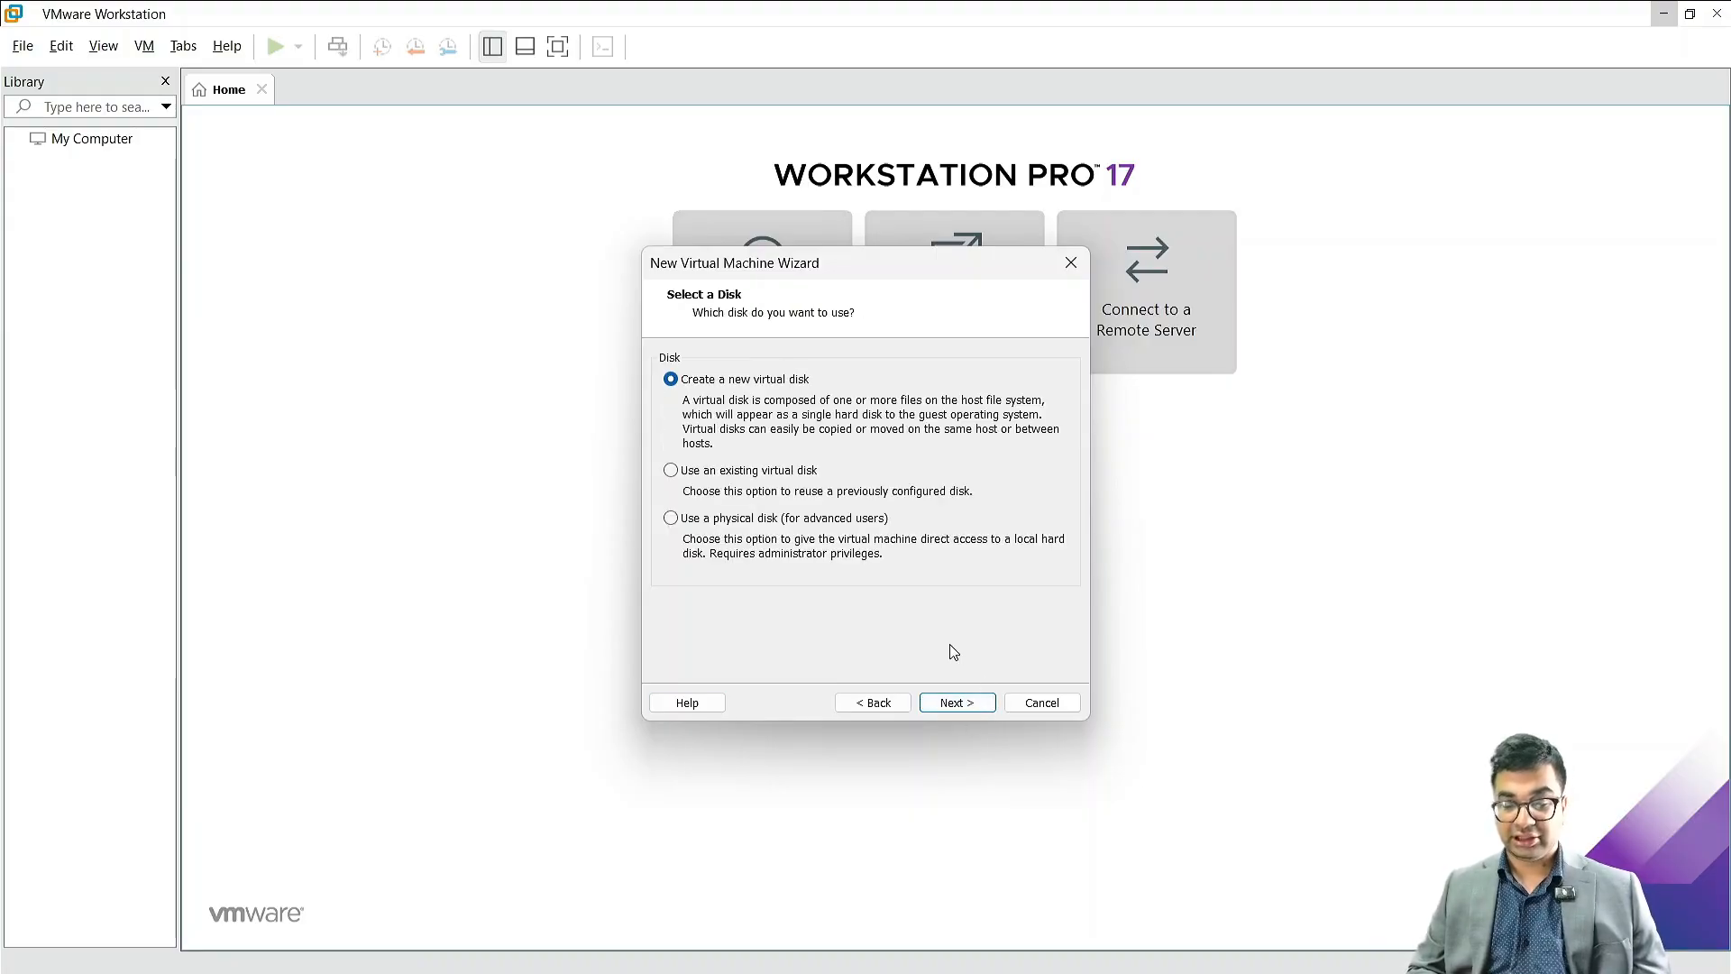
Step: Create a new 60 GB virtual disk stored as a single file in NITAADDS01.vmdk and finish creating the virtual machine
left_click(954, 709)
left_click(709, 539)
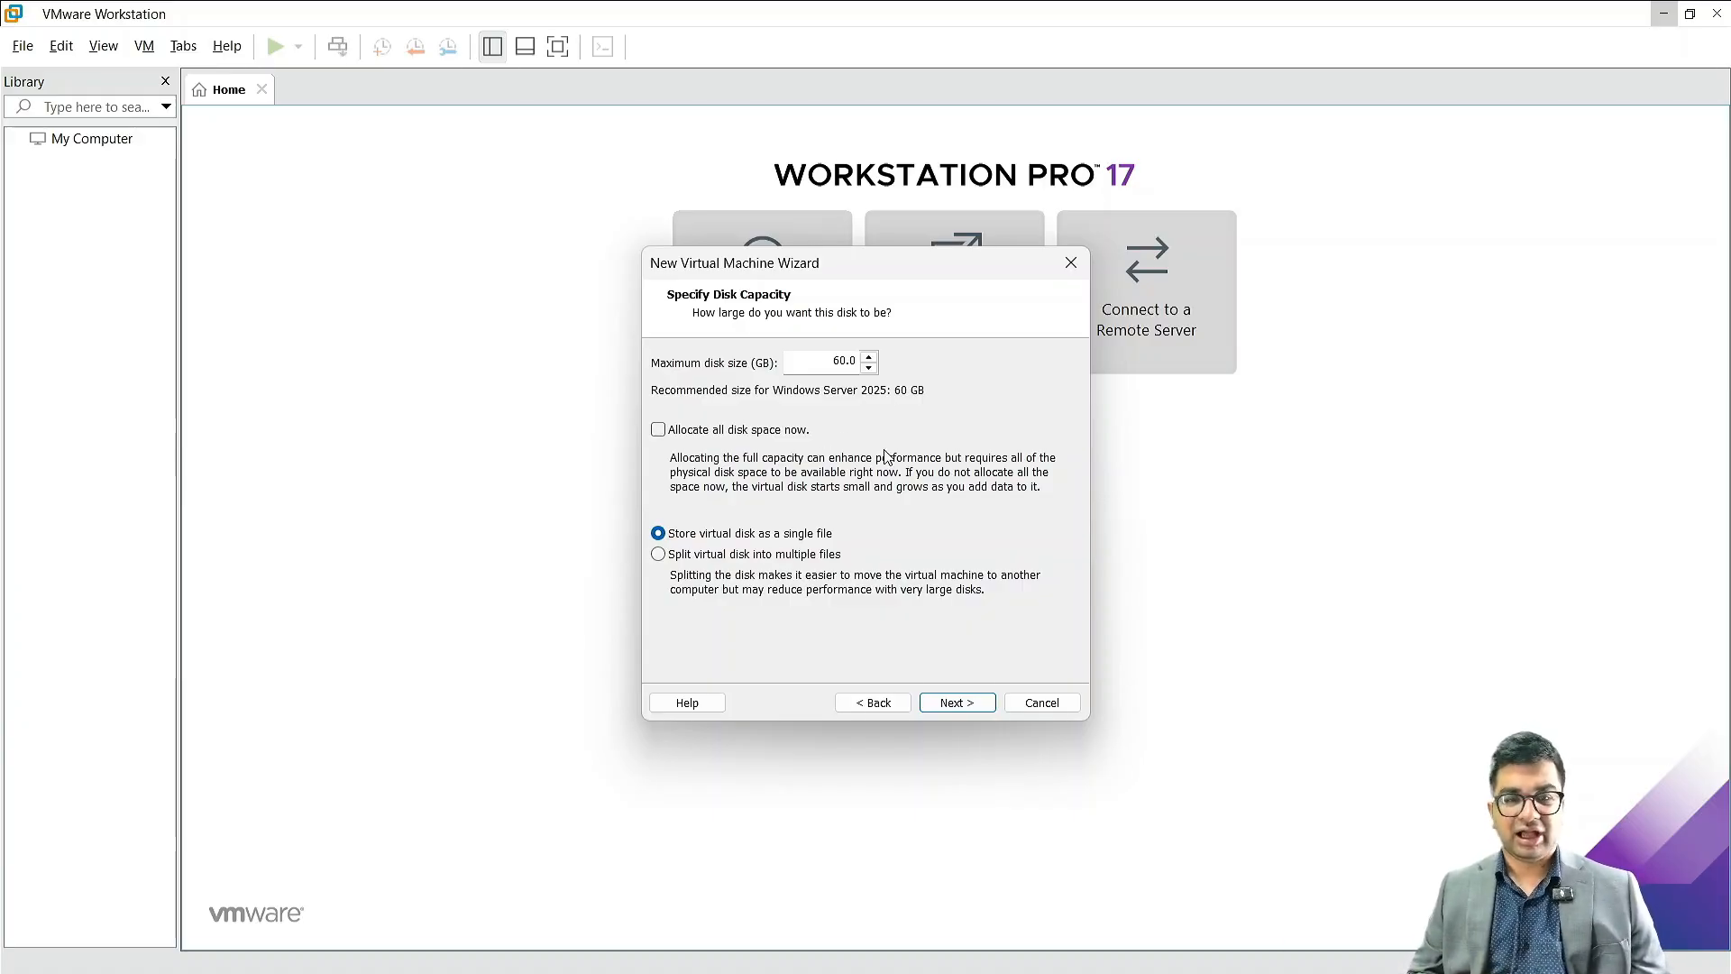
left_click(953, 707)
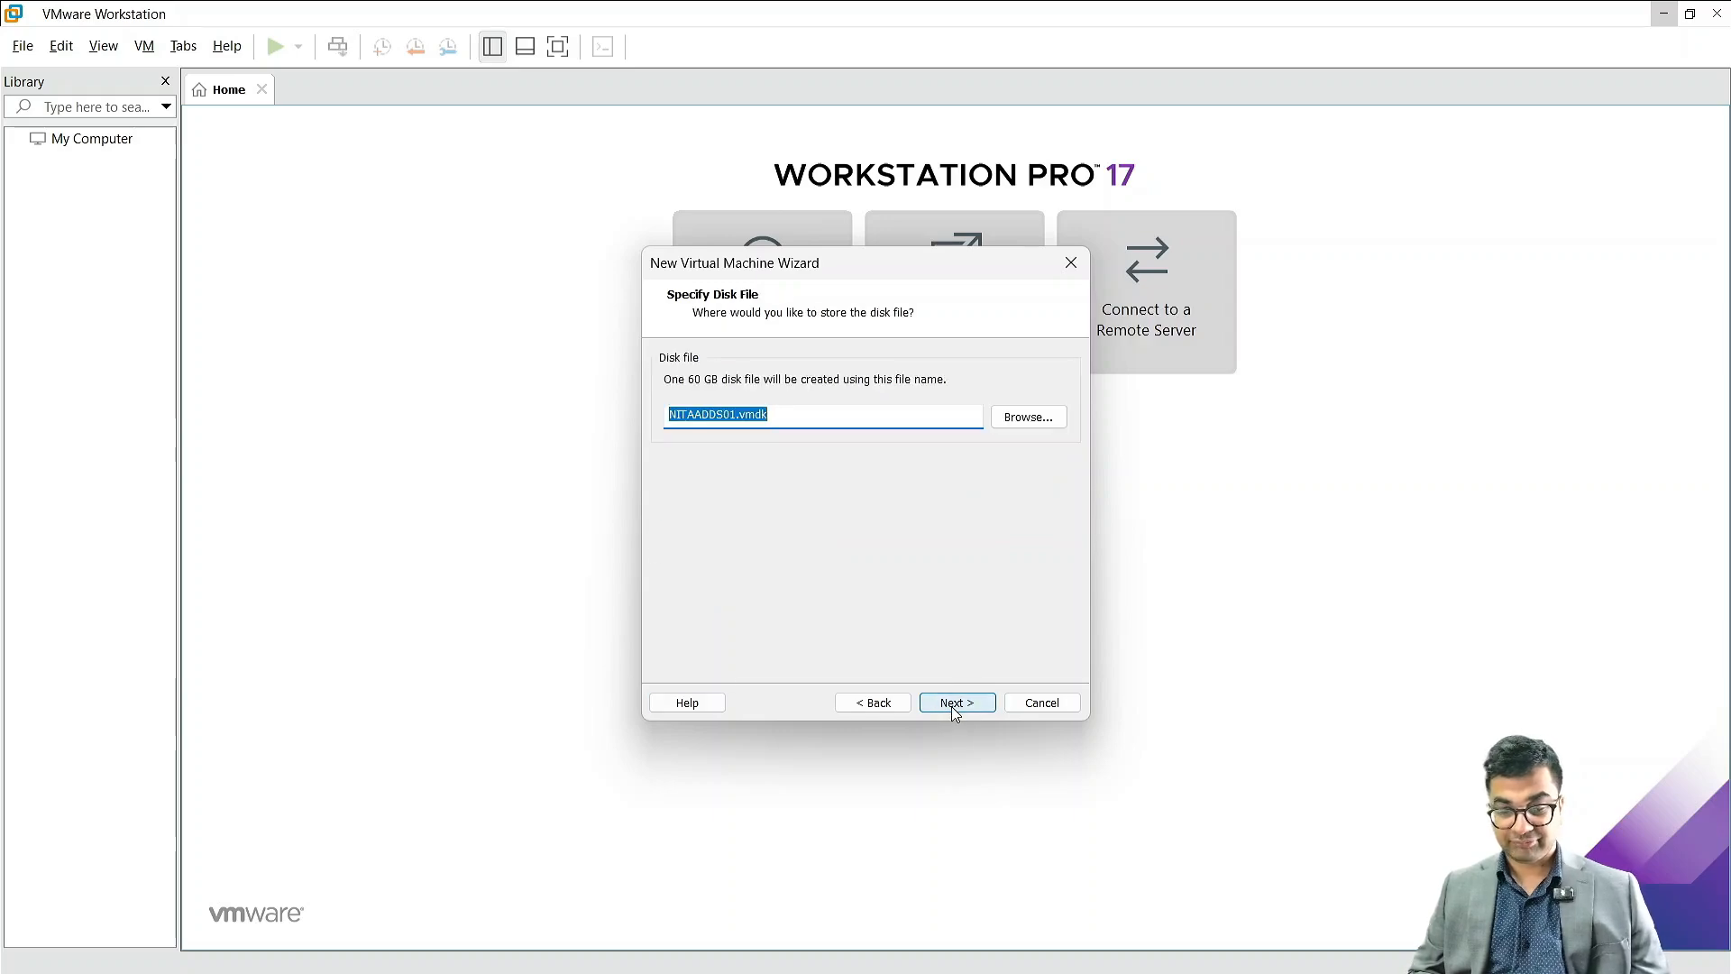
left_click(952, 709)
left_click(952, 708)
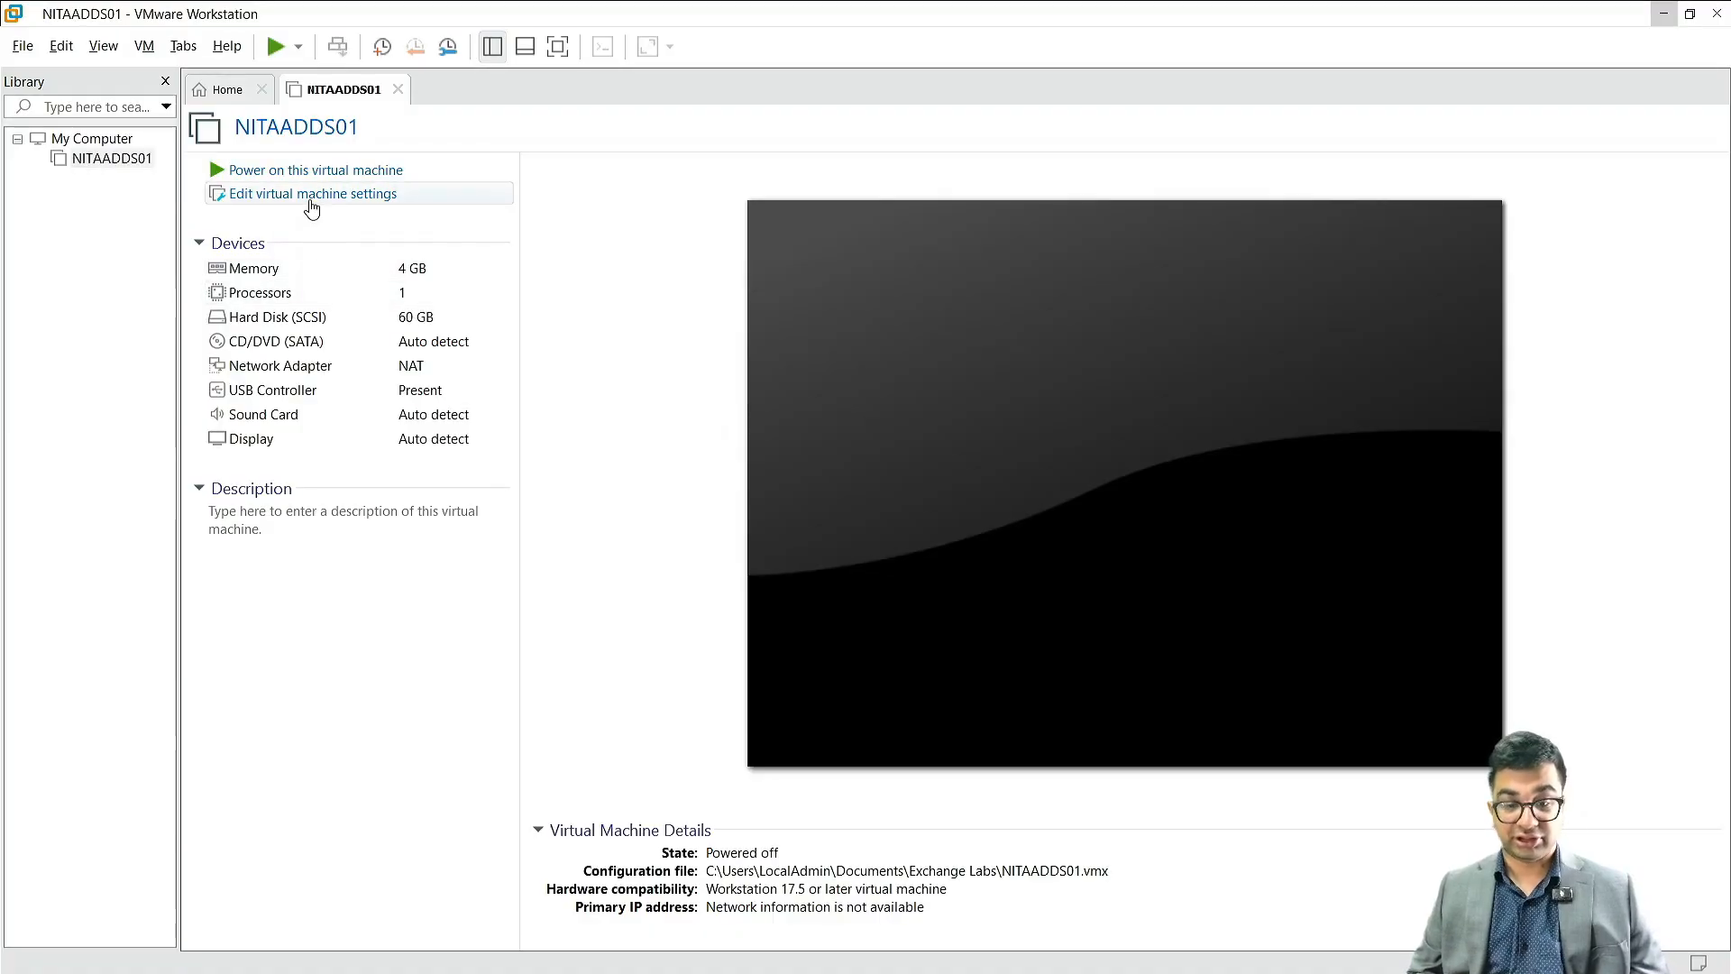
Step: Set the virtual machine's CD/DVD (SATA) drive to use an ISO image file and start browsing for the image
left_click(311, 202)
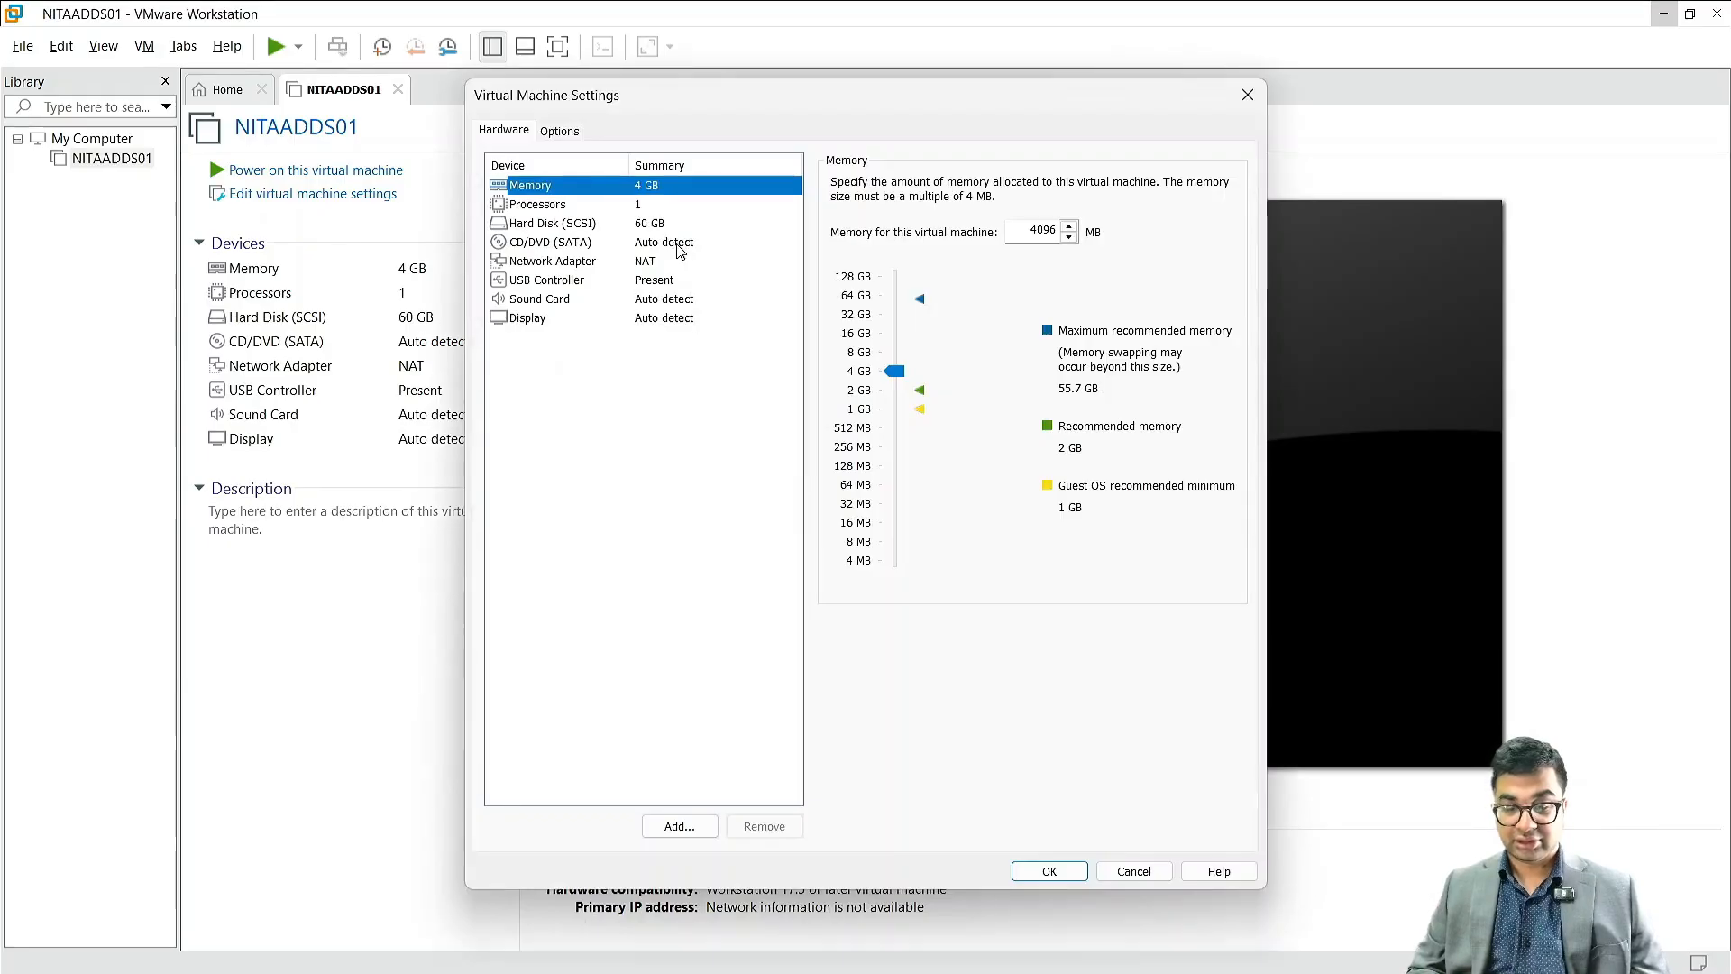
left_click(675, 245)
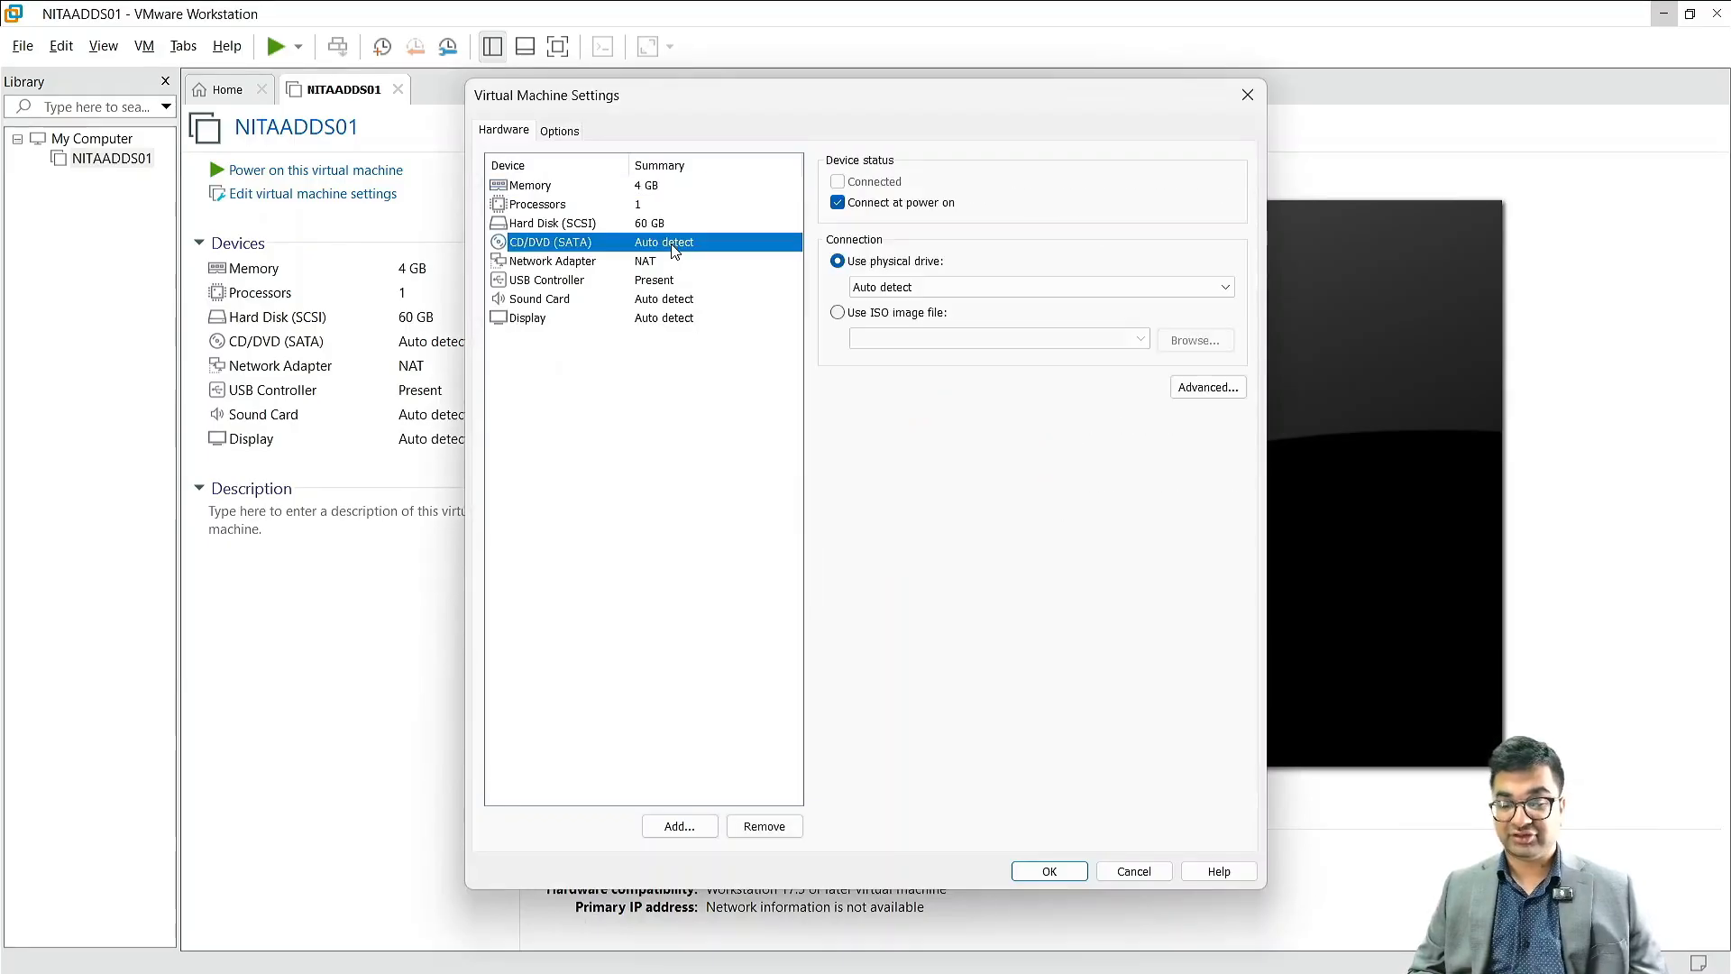
left_click(845, 316)
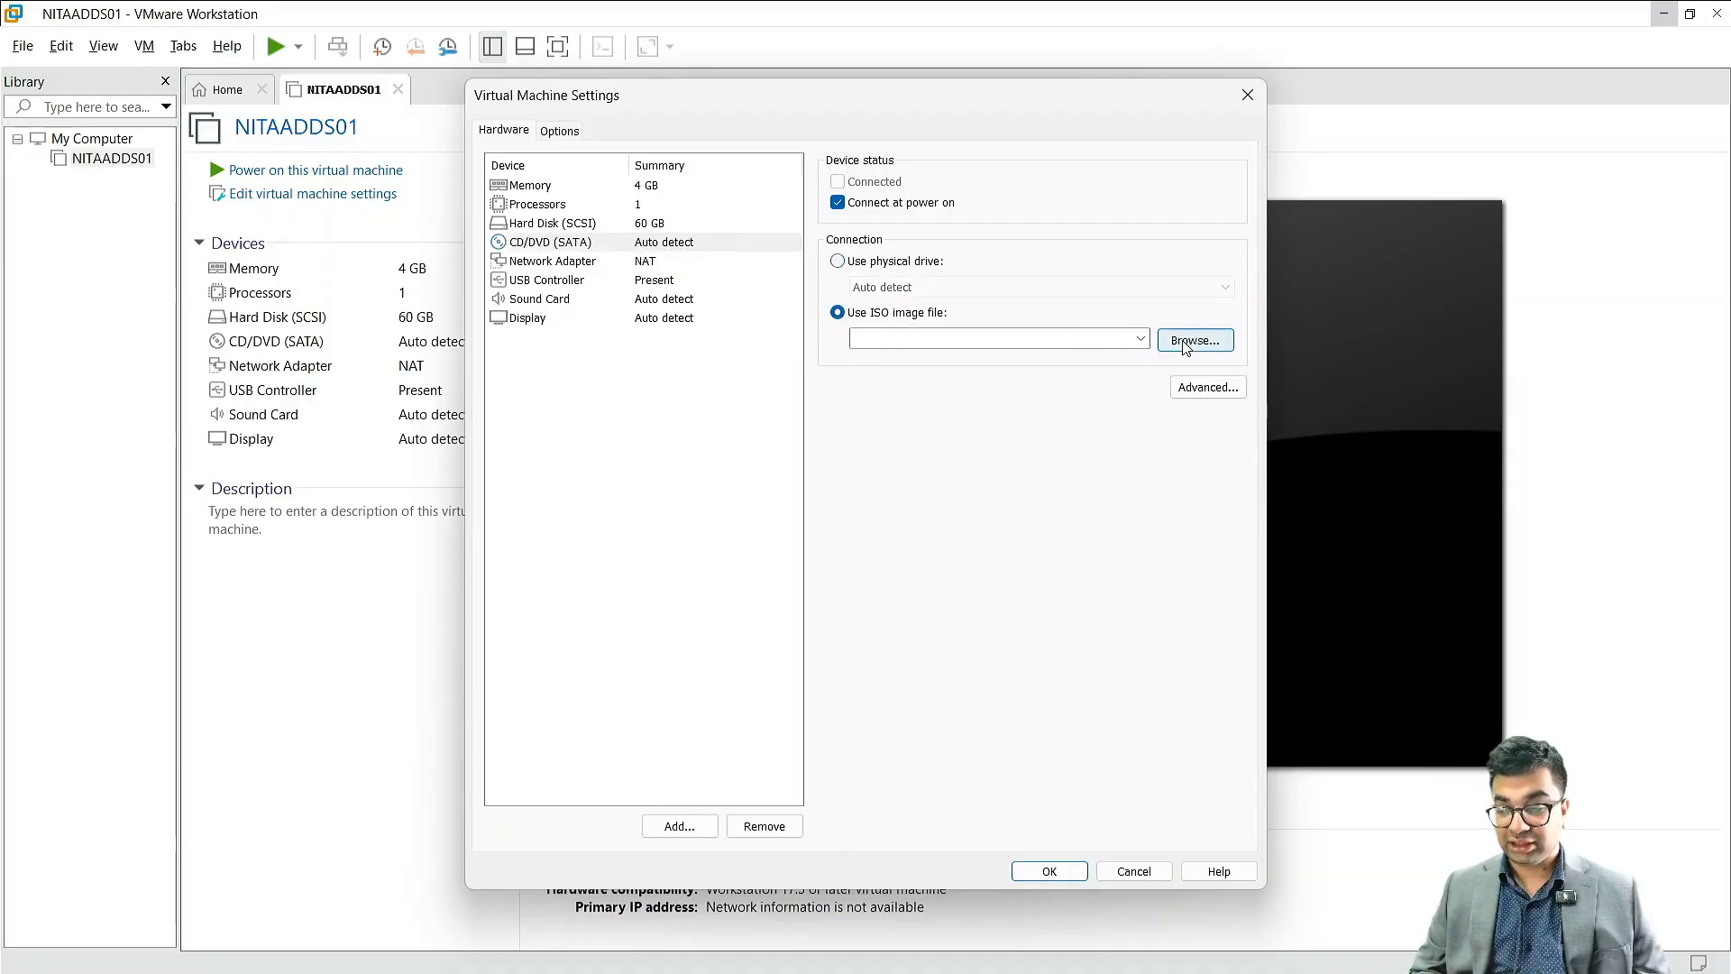
left_click(1184, 342)
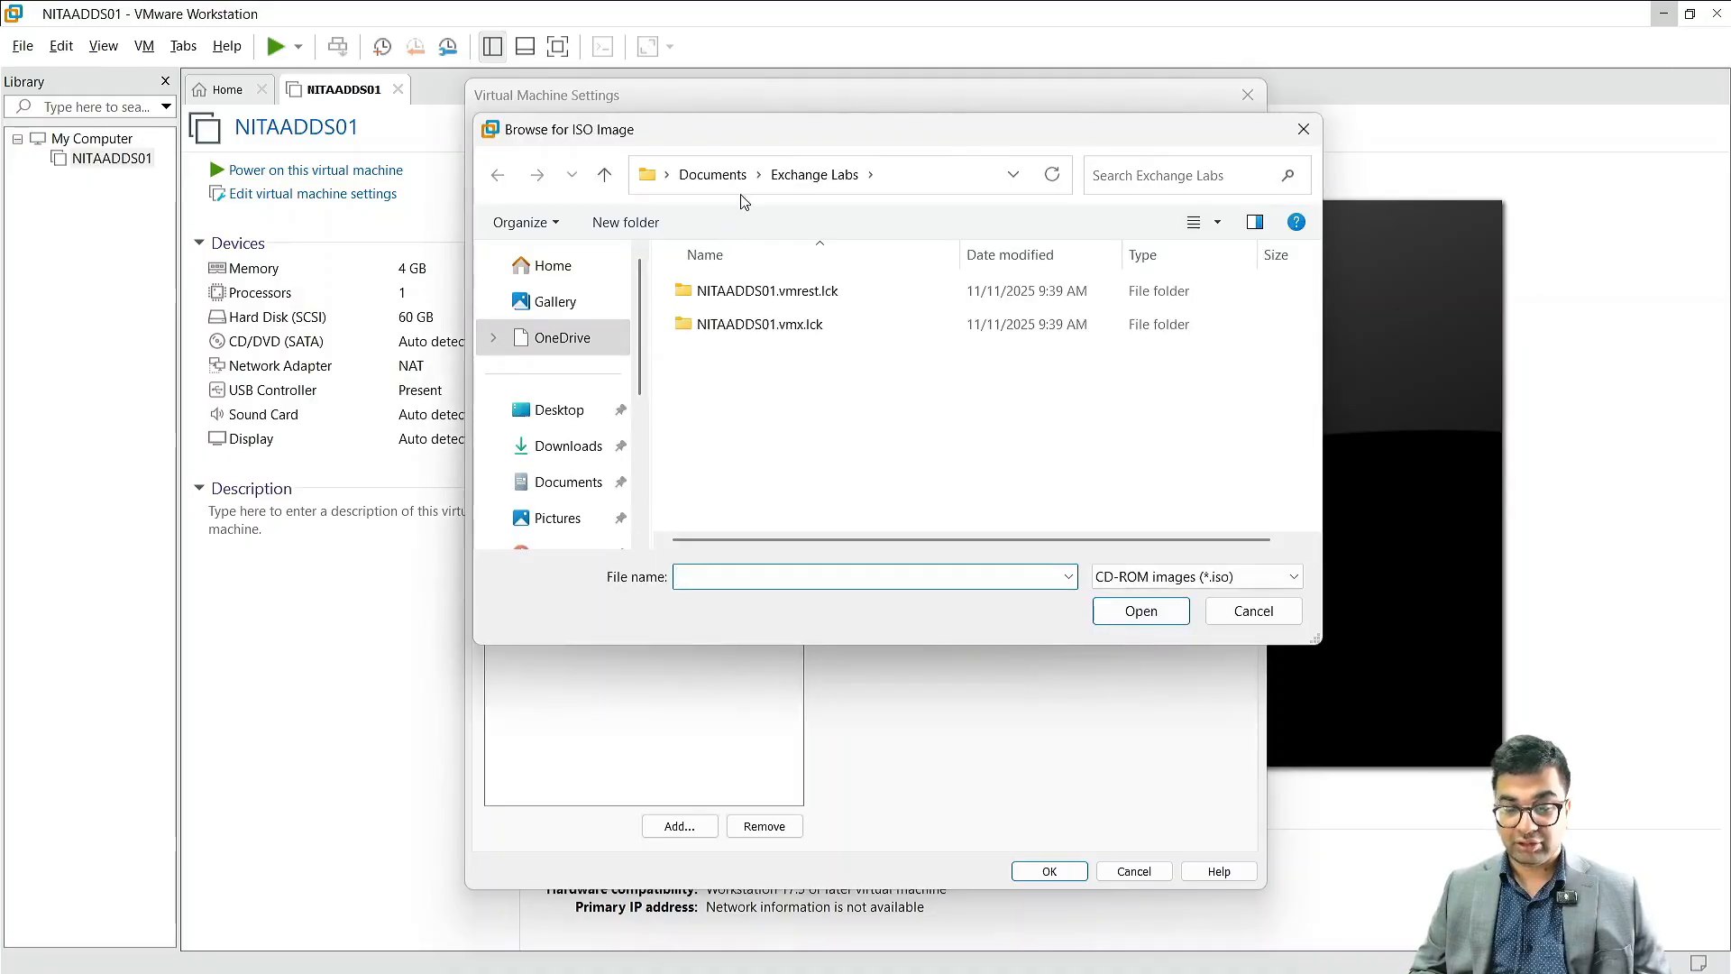
Step: Choose the Microsoft Windows Server 2025 image from C:\Labs\ISOs and save the virtual machine settings
scroll(580, 367, "down", 3)
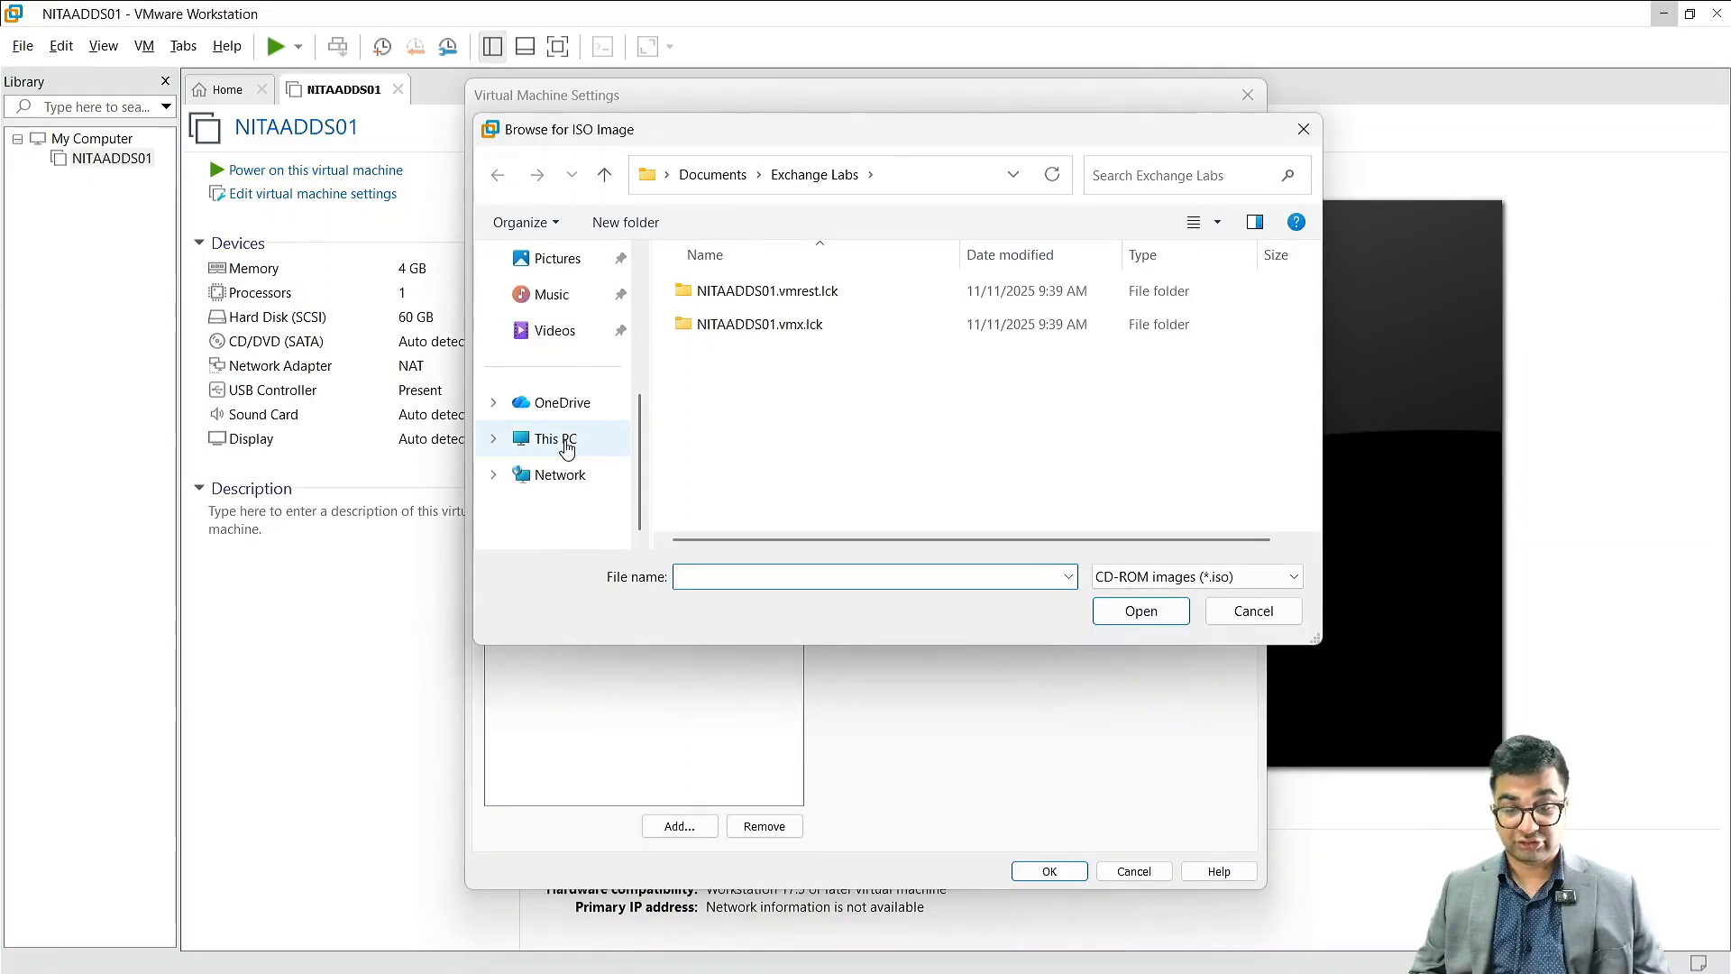
left_click(565, 442)
double_click(720, 290)
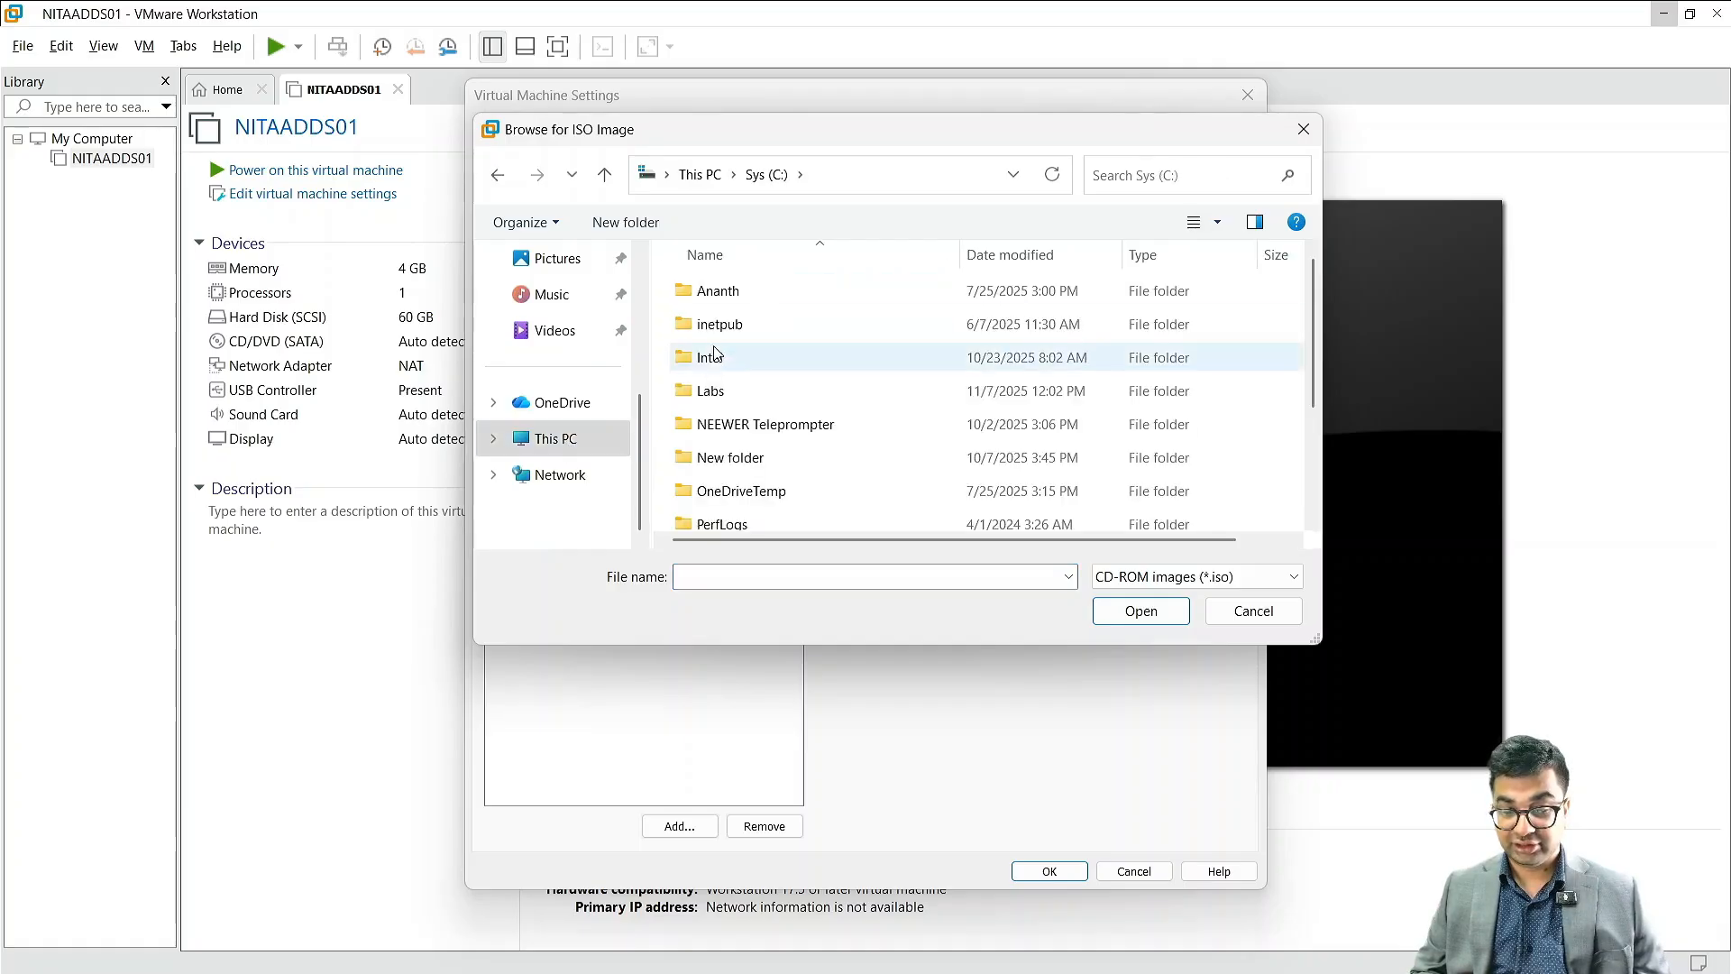
double_click(710, 391)
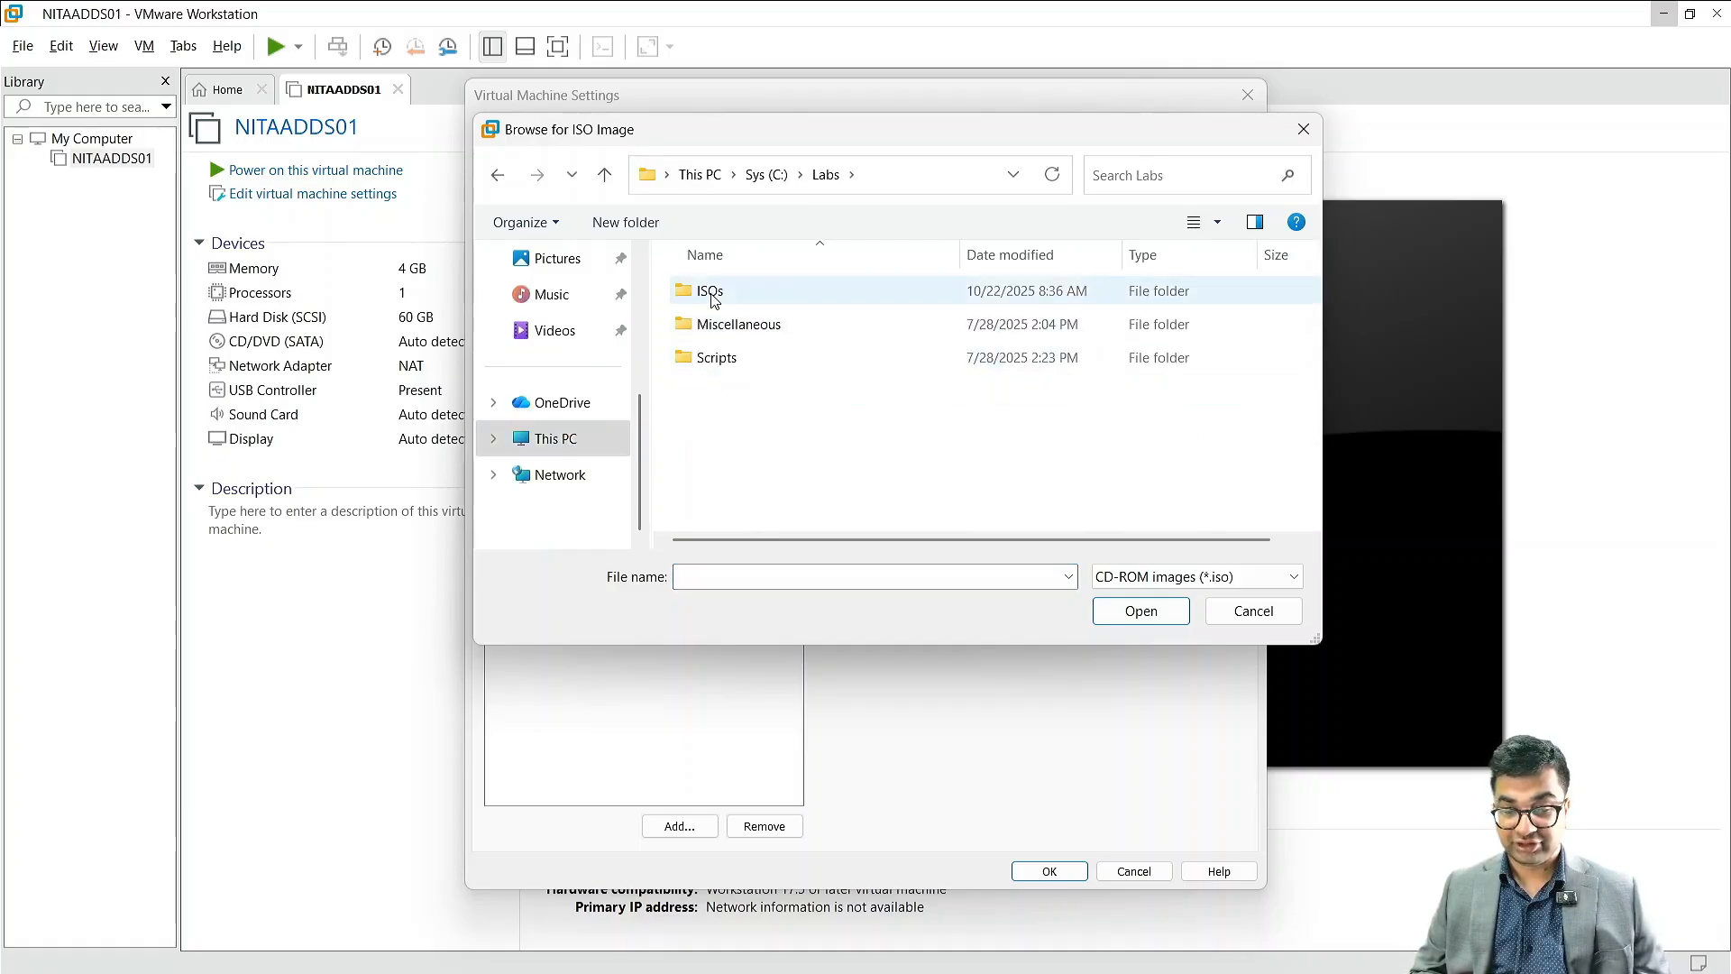
double_click(711, 292)
scroll(756, 391, "down", 1)
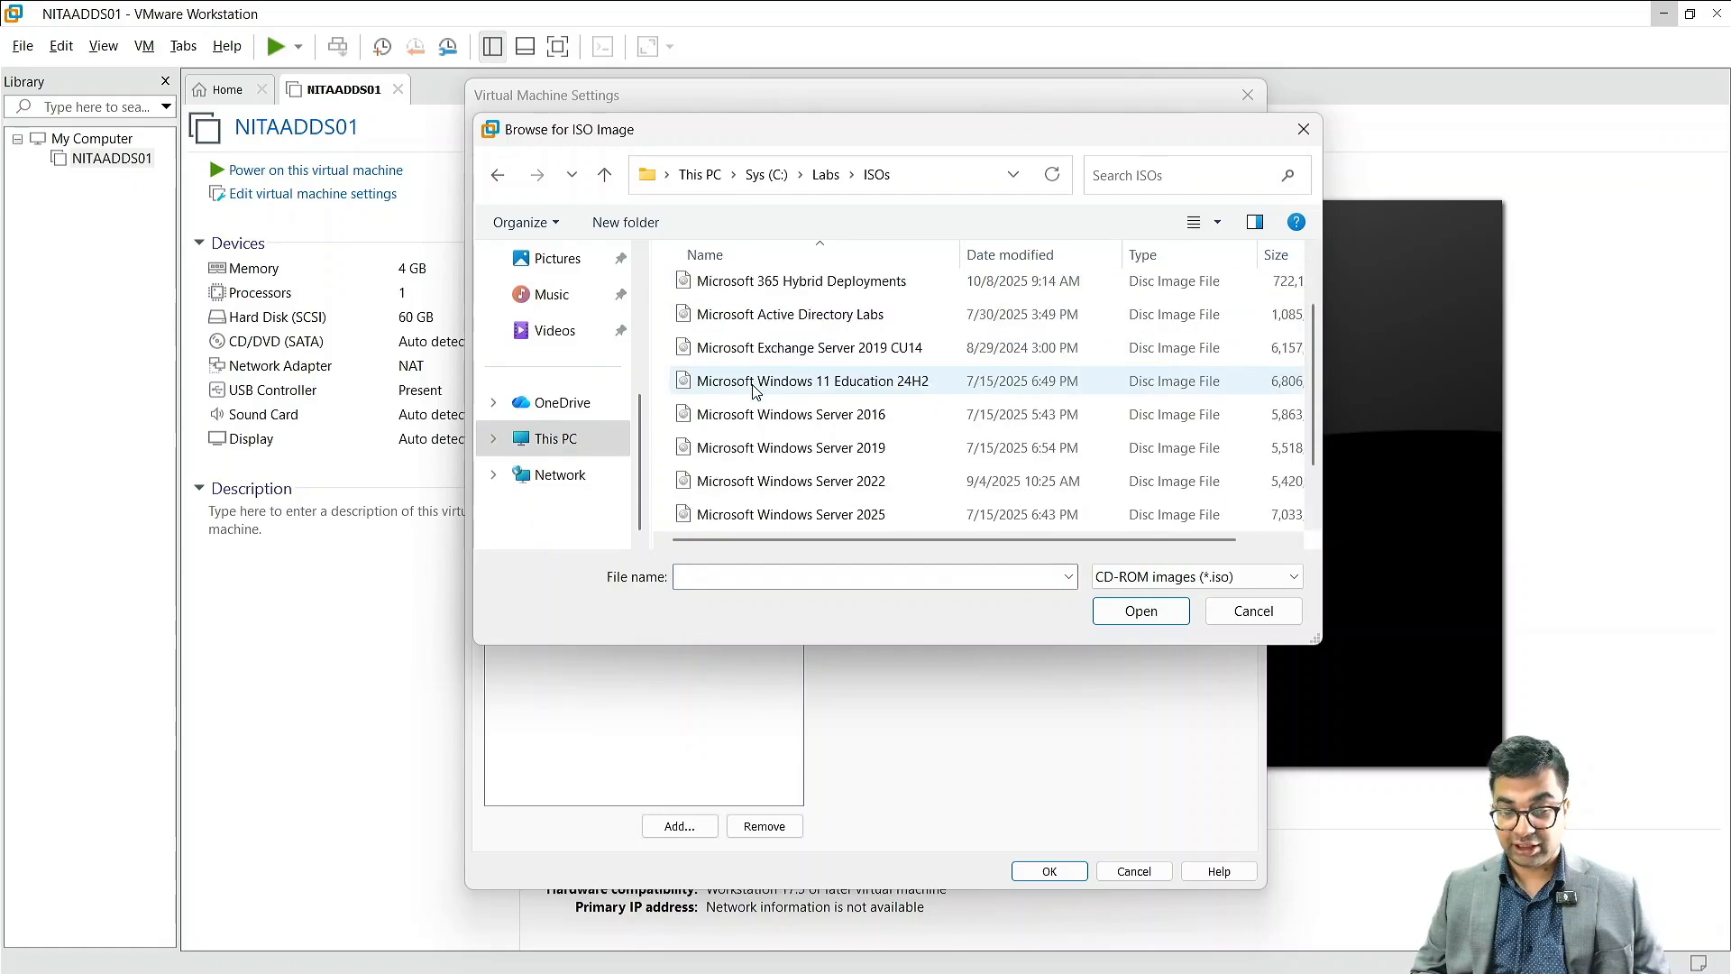
scroll(758, 396, "down", 1)
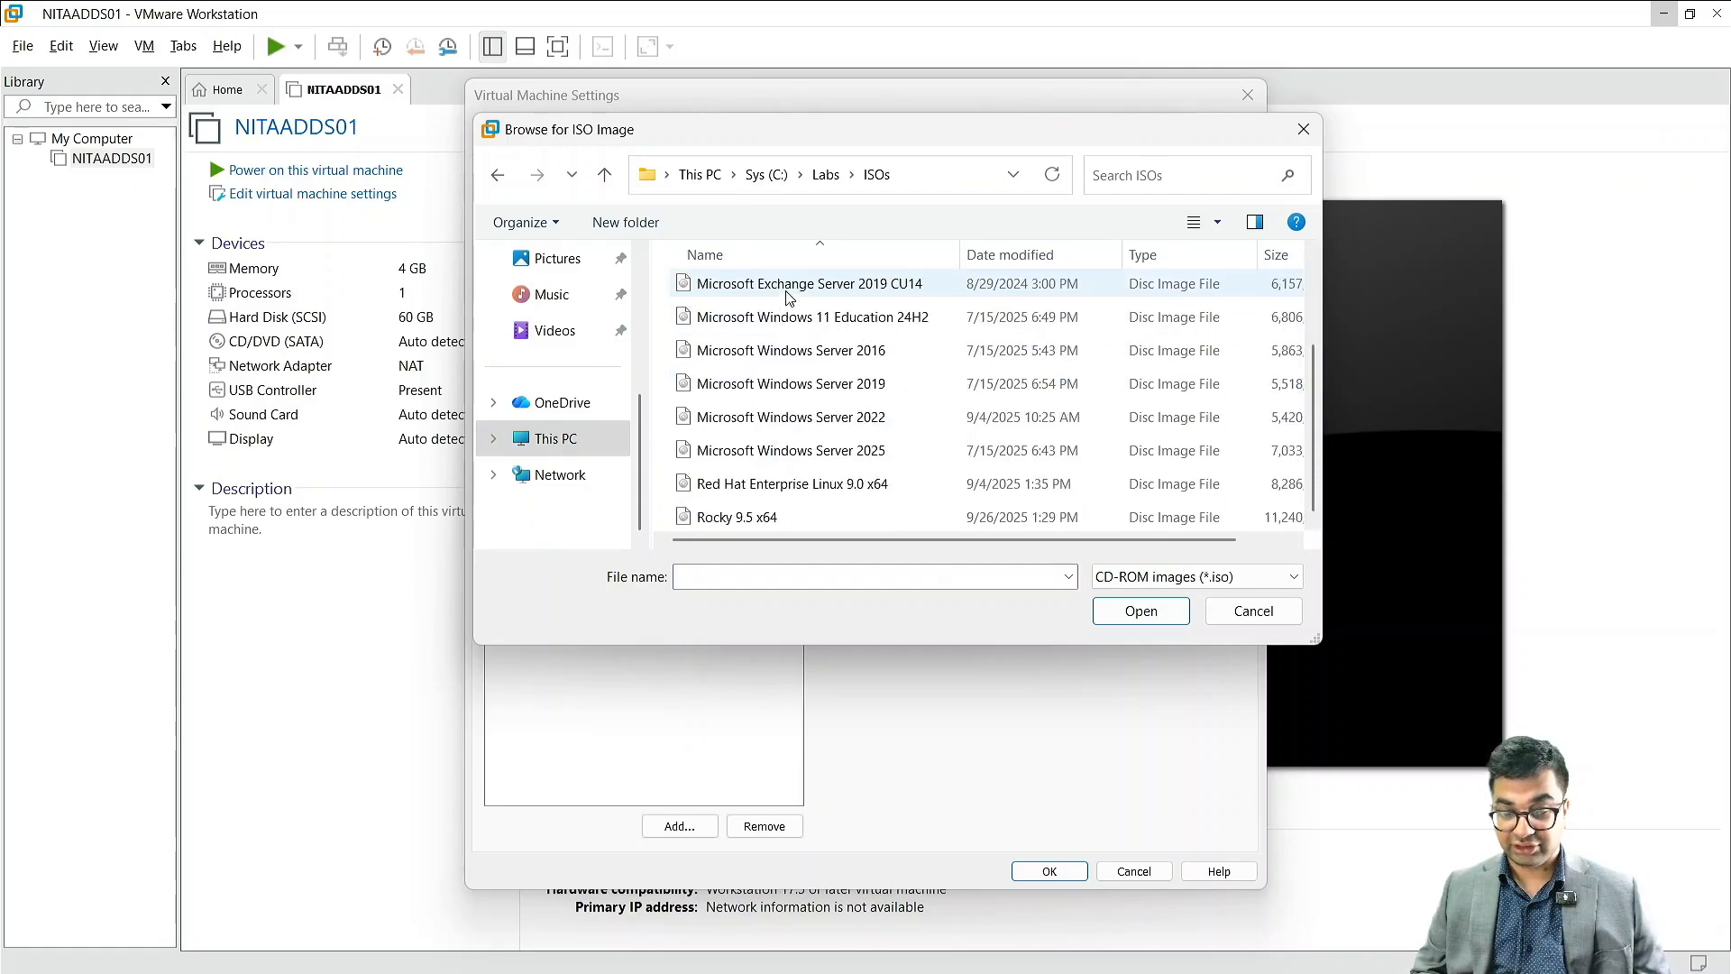
left_click(837, 451)
left_click(1139, 621)
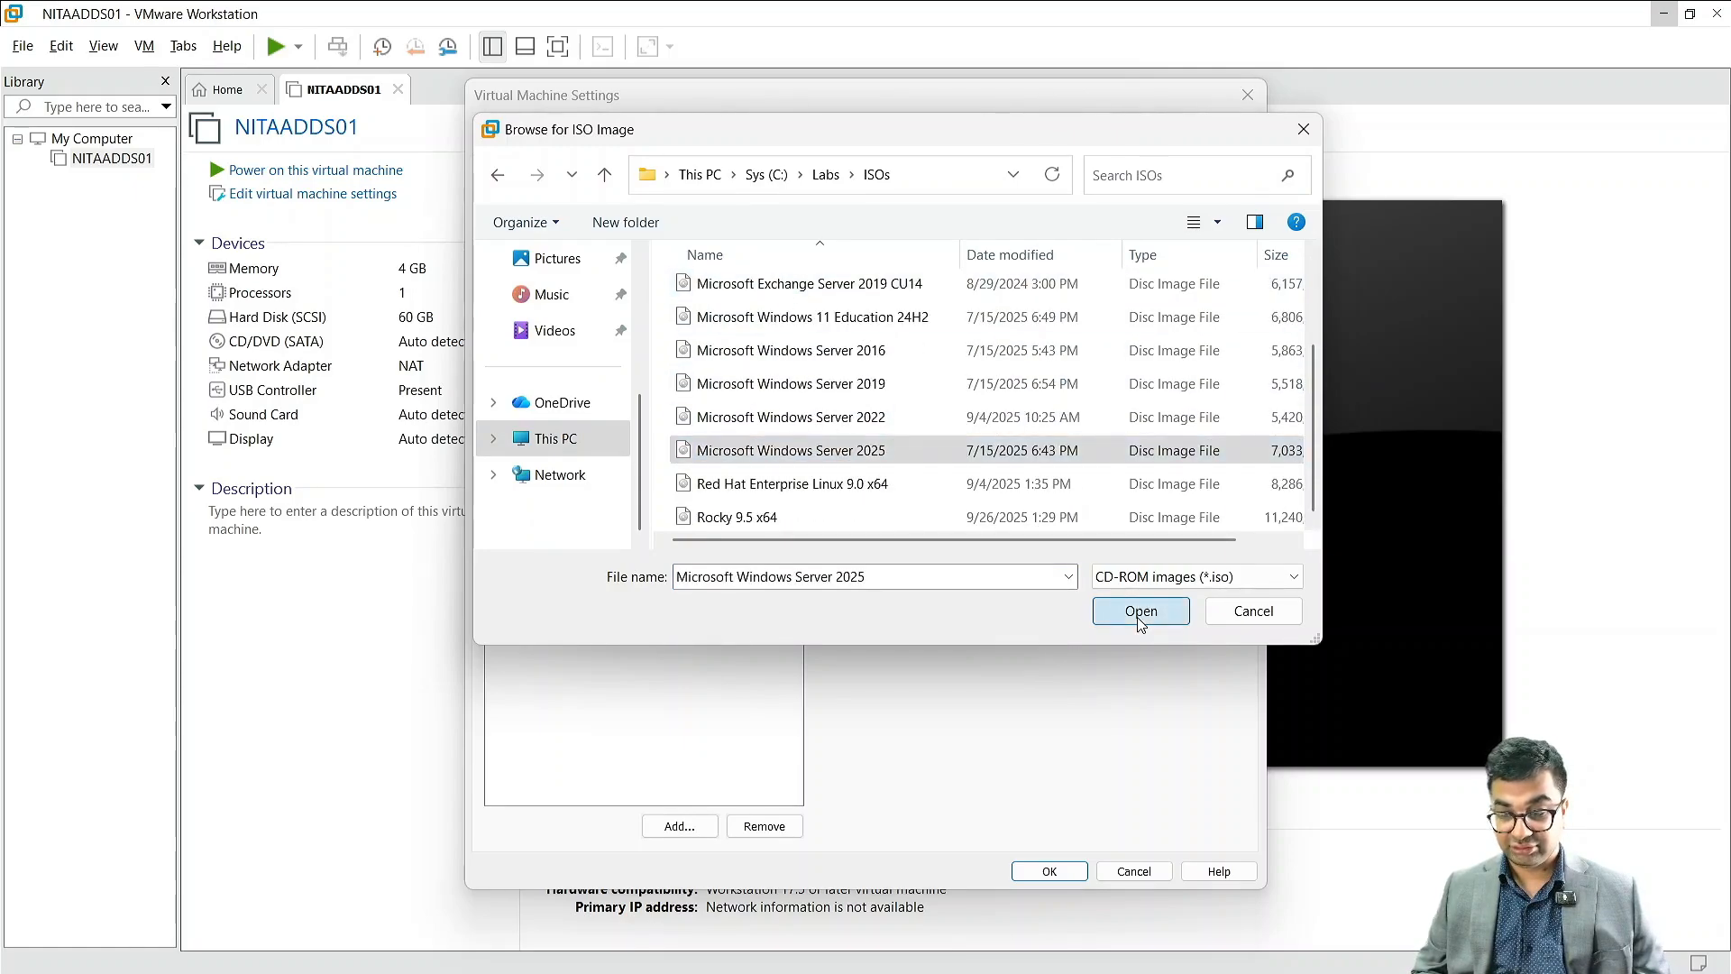
left_click(1053, 869)
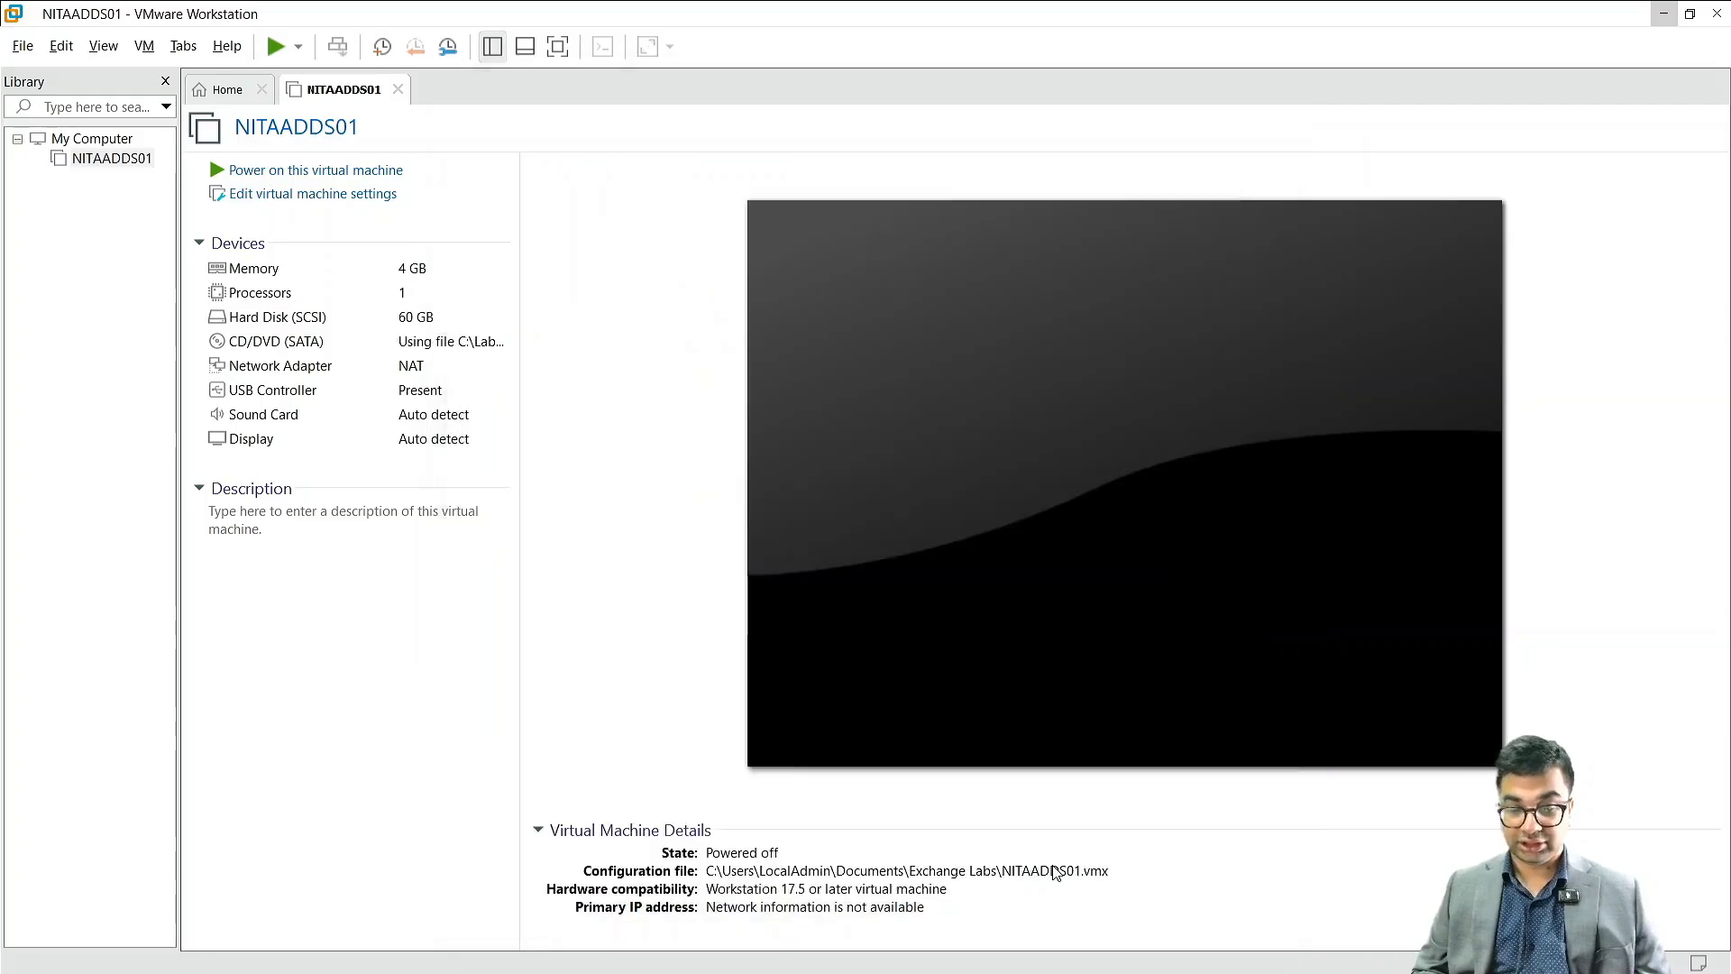
Step: Power on the NITAADDS01 virtual machine and direct input into it to boot the Windows Server installer
left_click(339, 169)
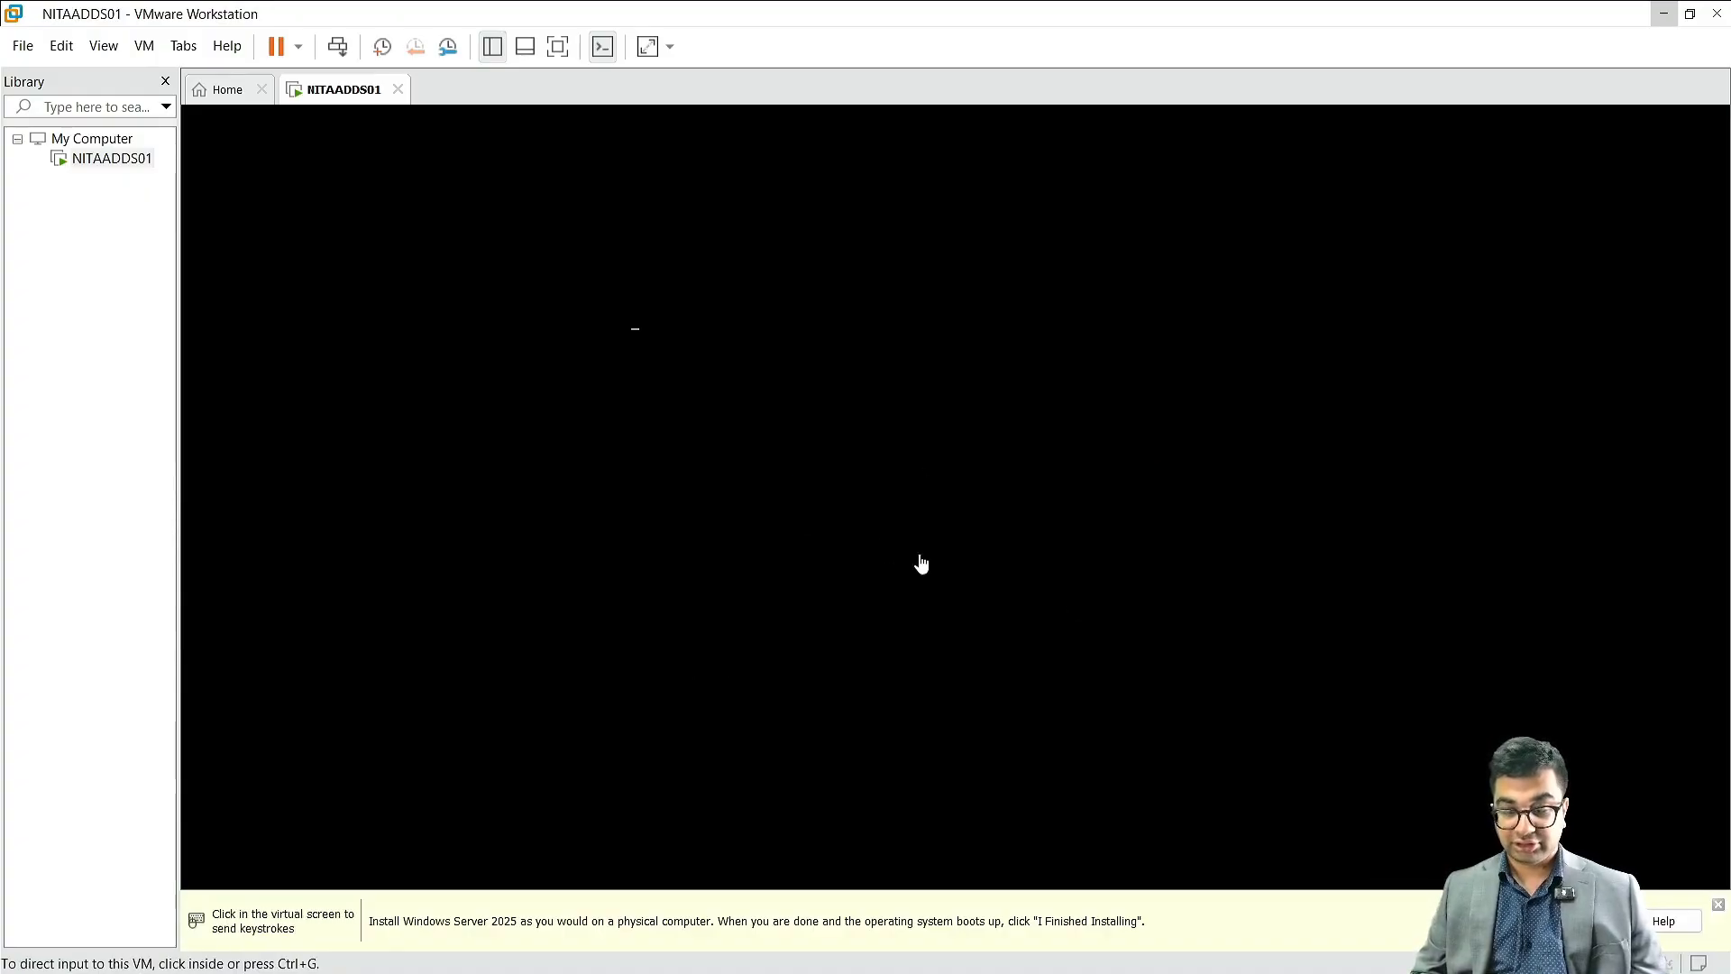
left_click(904, 436)
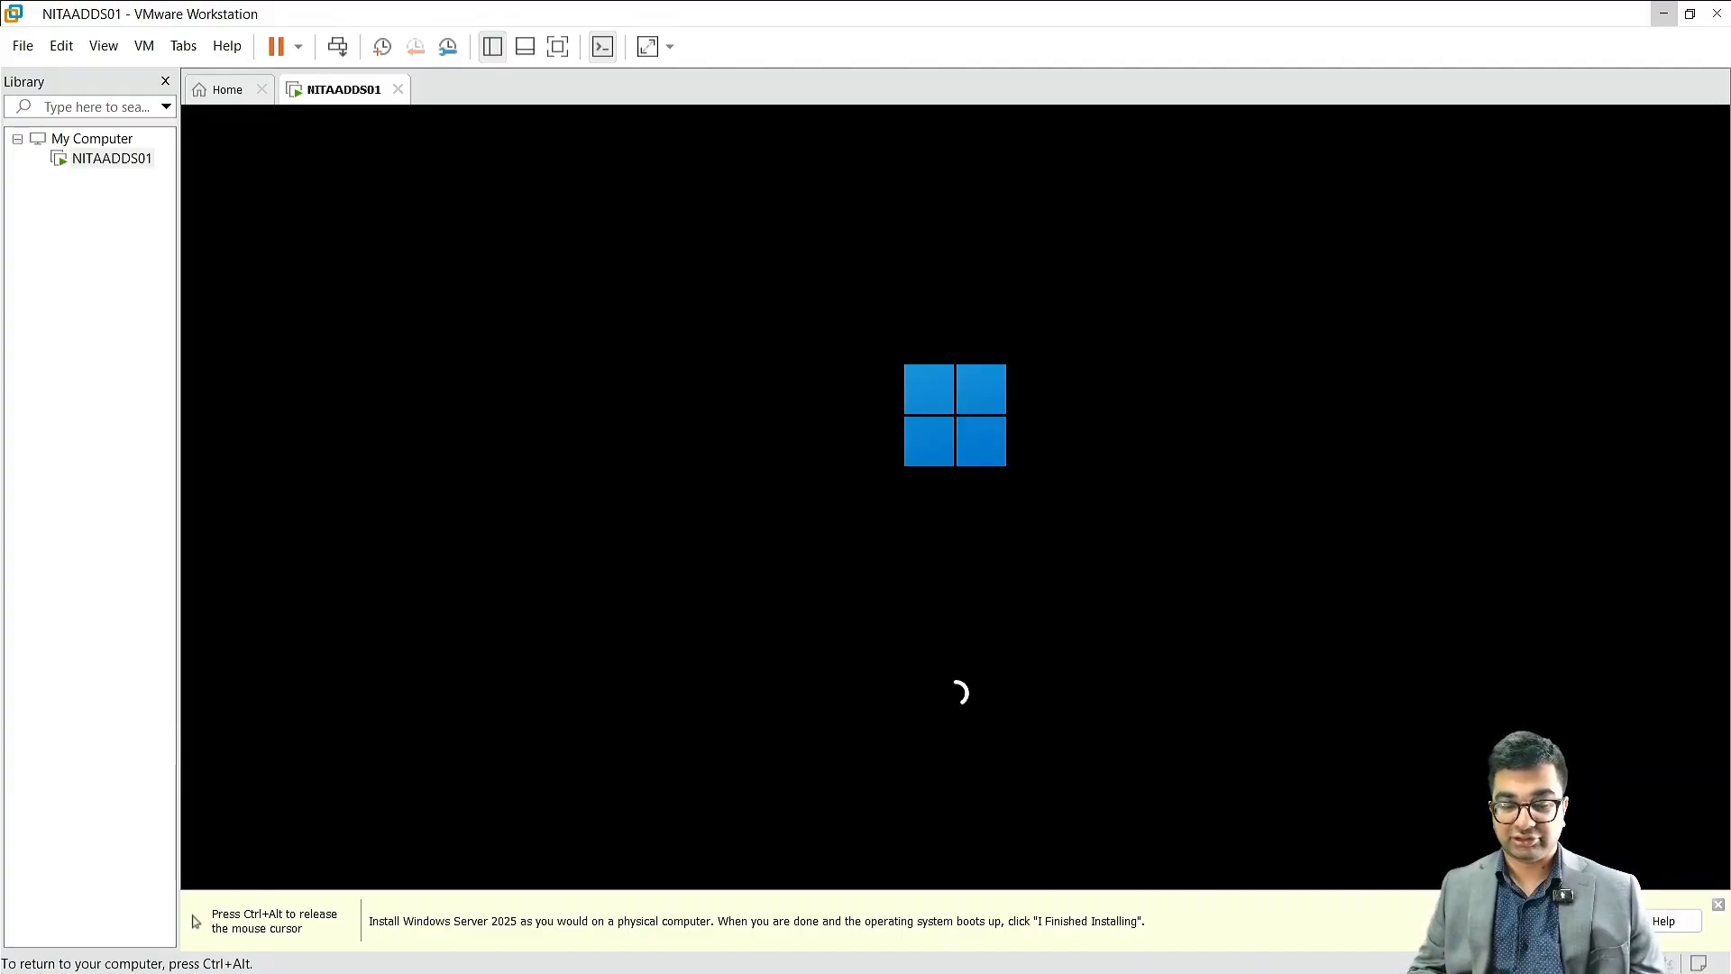
key("ctrl+alt")
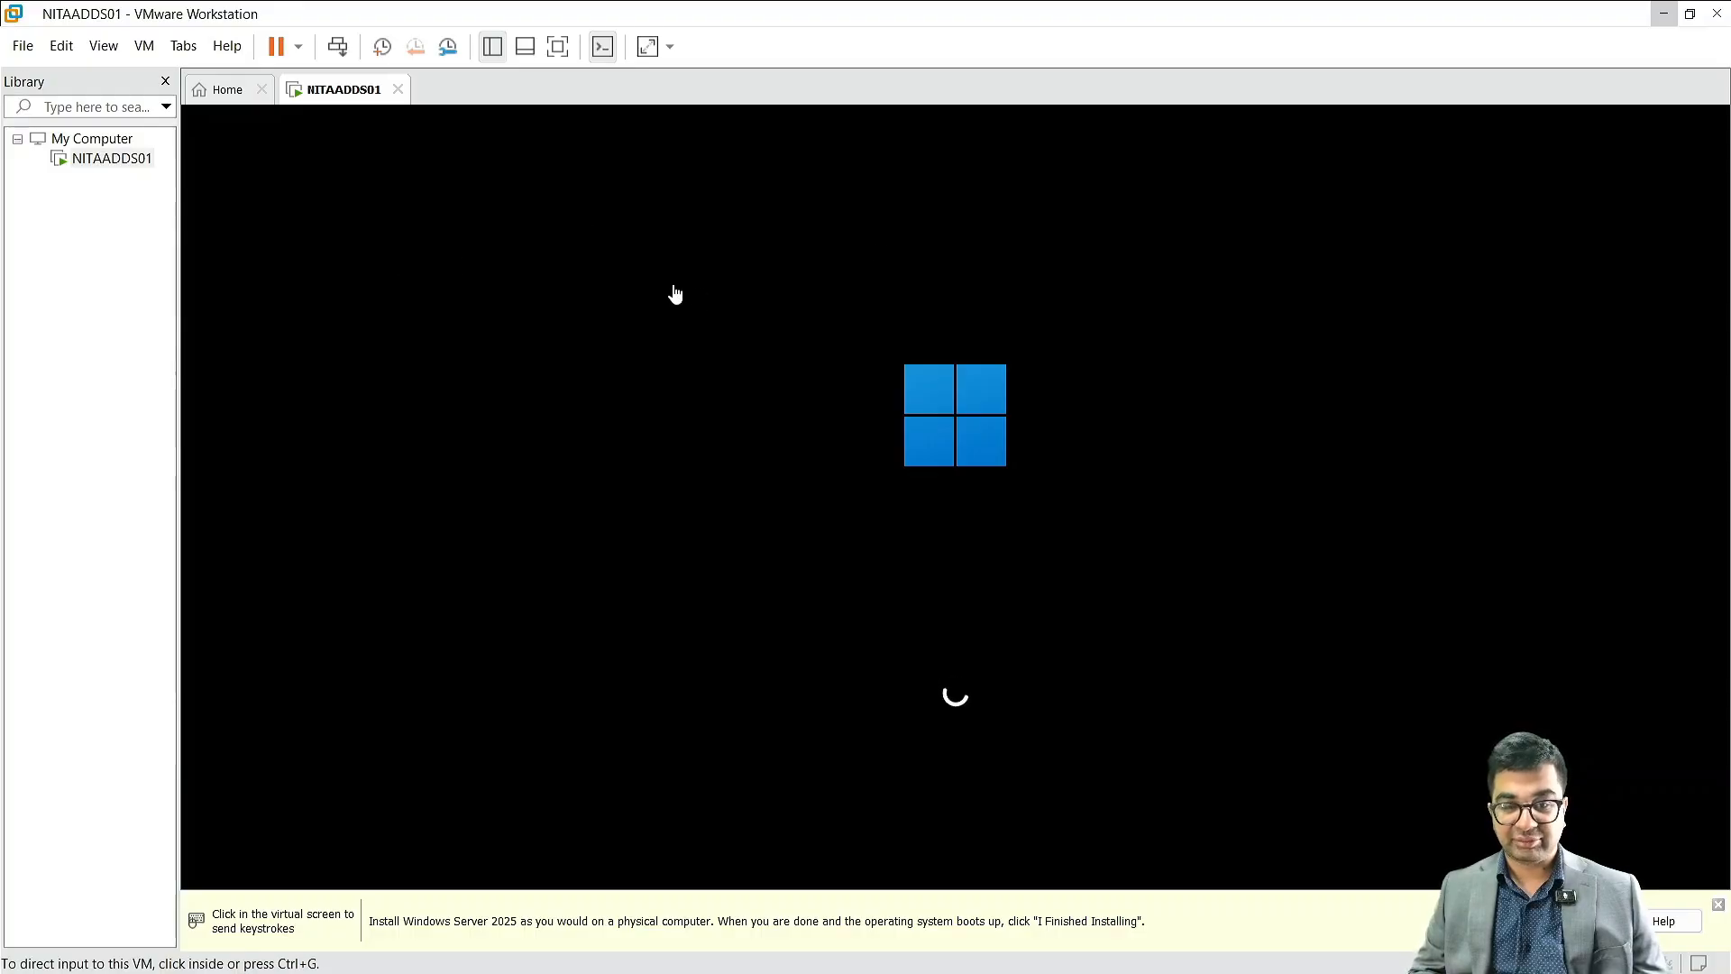
left_click(989, 262)
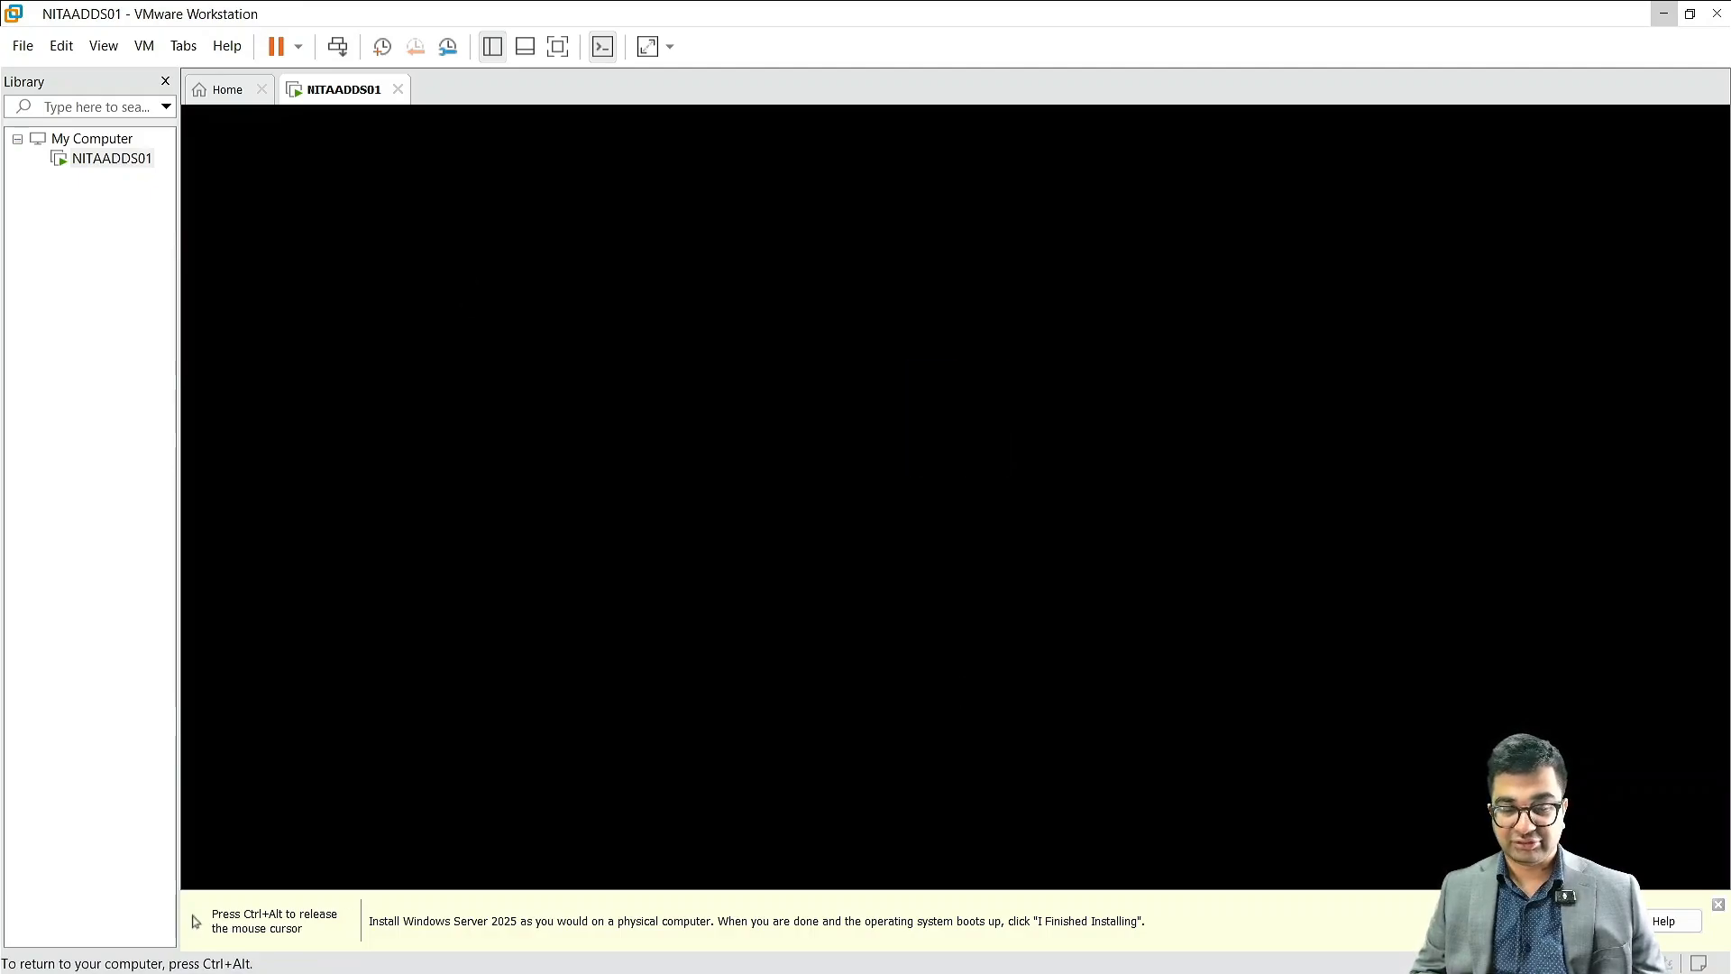
key("ctrl+alt")
left_click(646, 431)
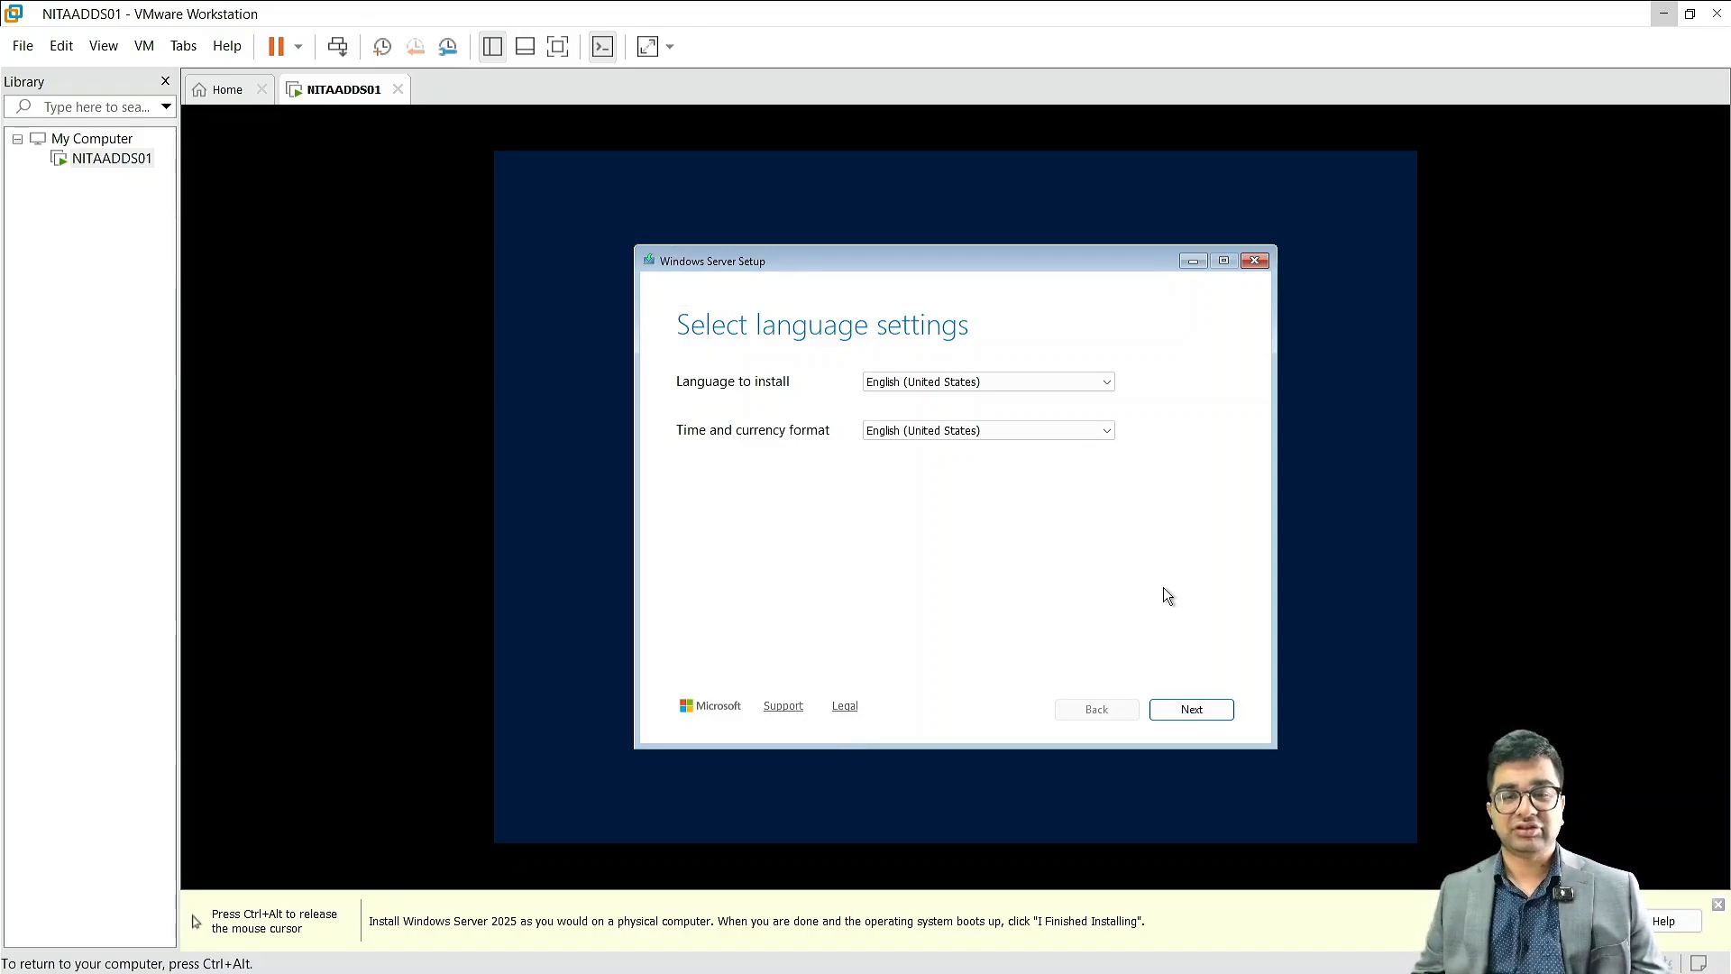
Step: Accept the English (United States) language settings, keep Install Windows Server selected and agree that everything will be deleted
left_click(1191, 709)
left_click(1193, 710)
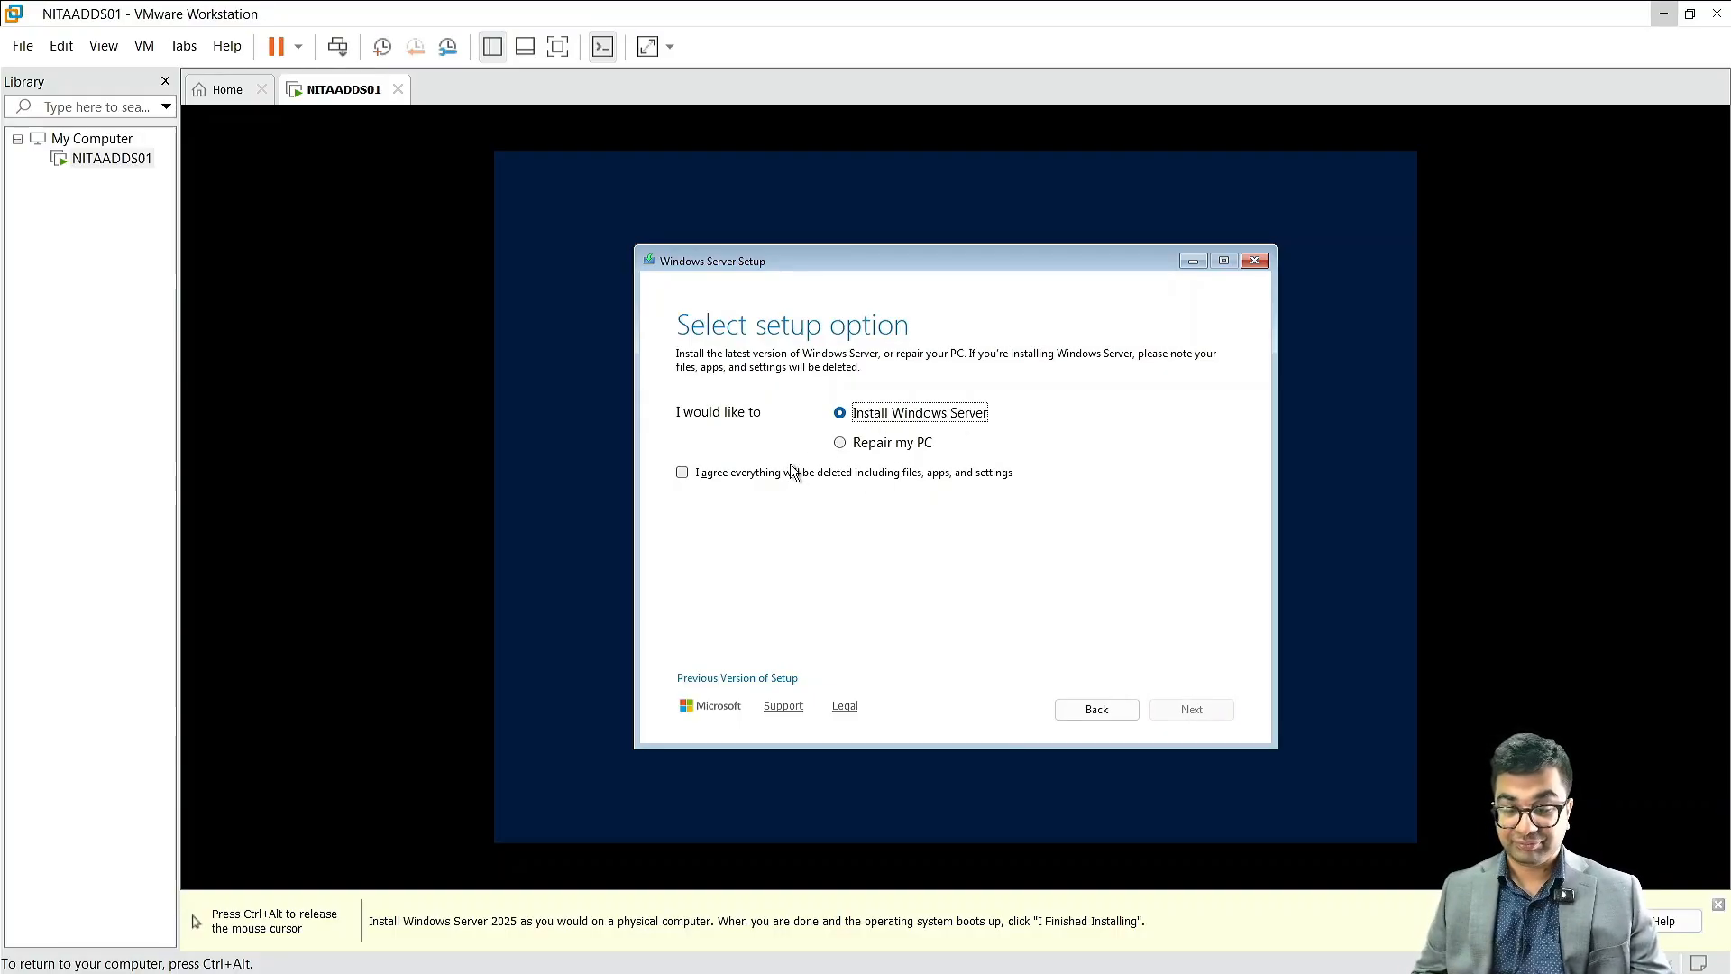
left_click(760, 475)
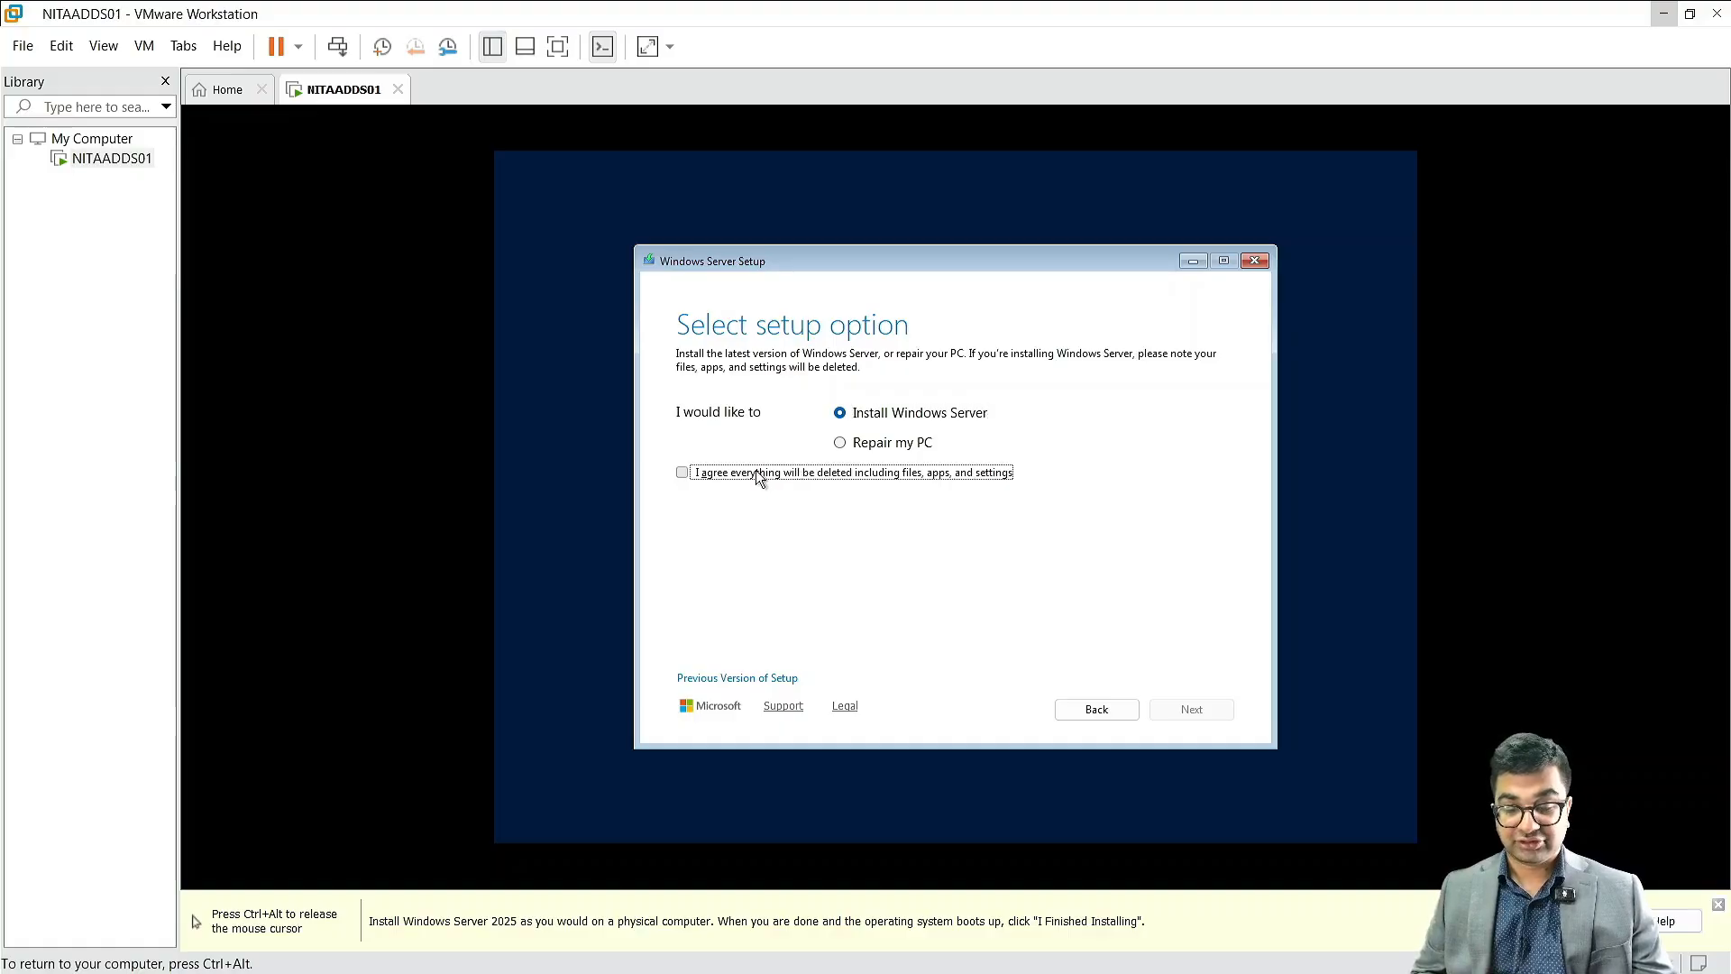
left_click(684, 477)
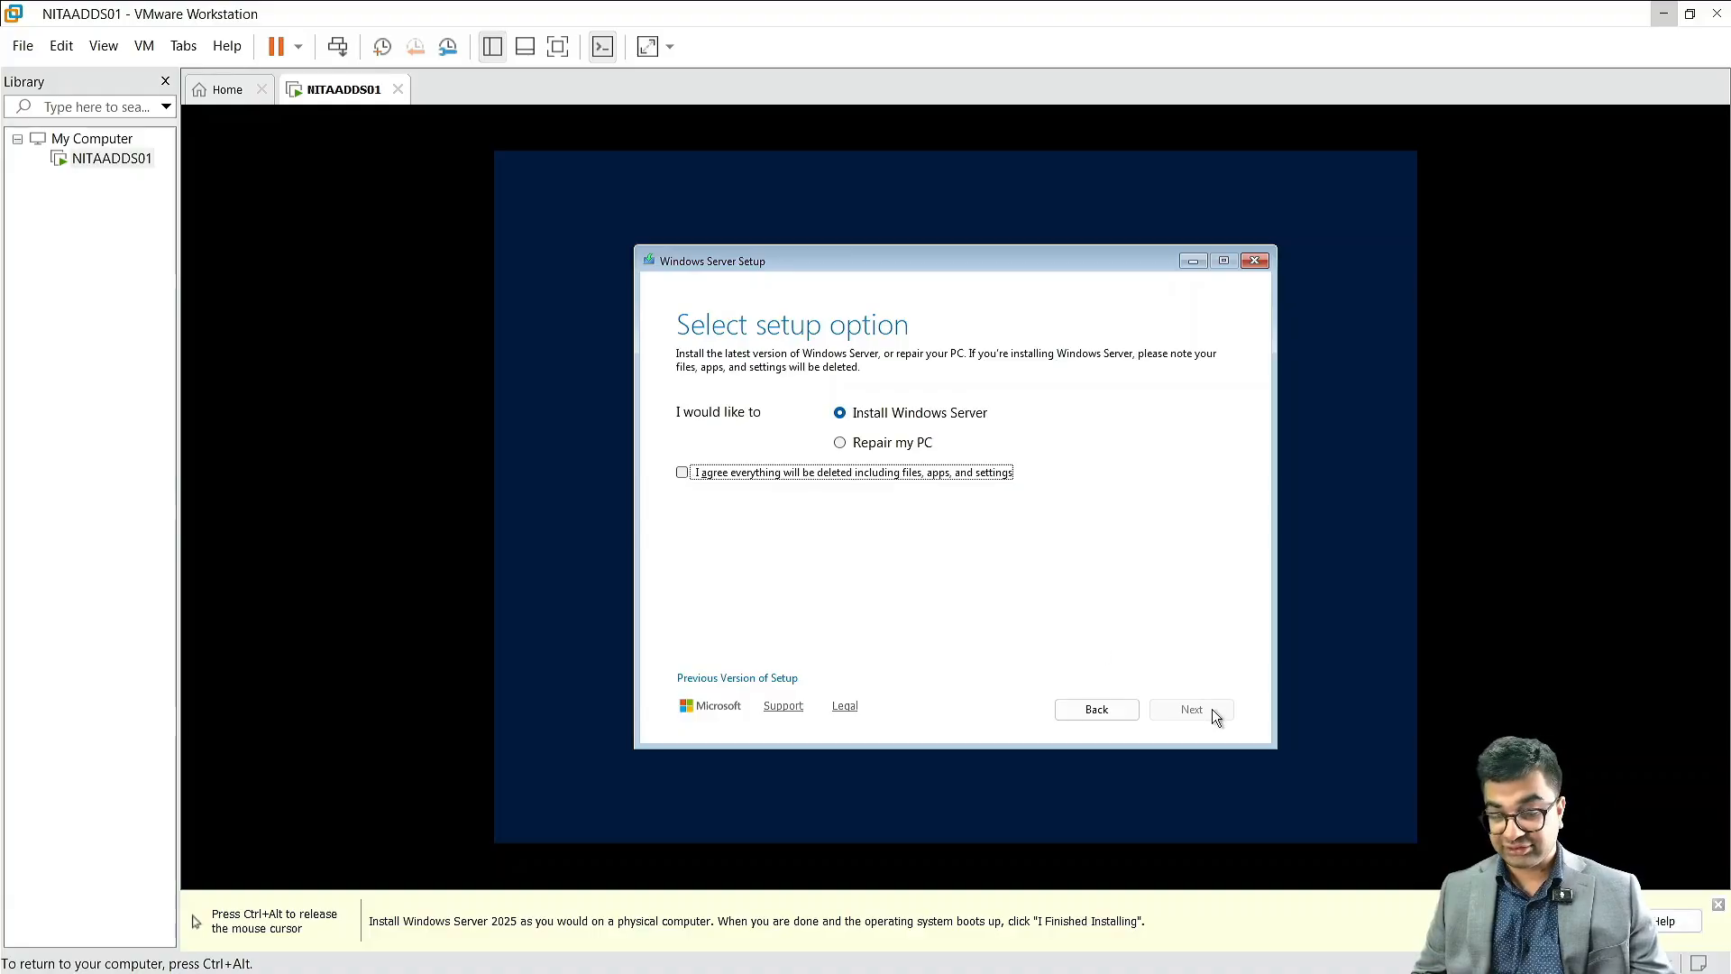
left_click(695, 476)
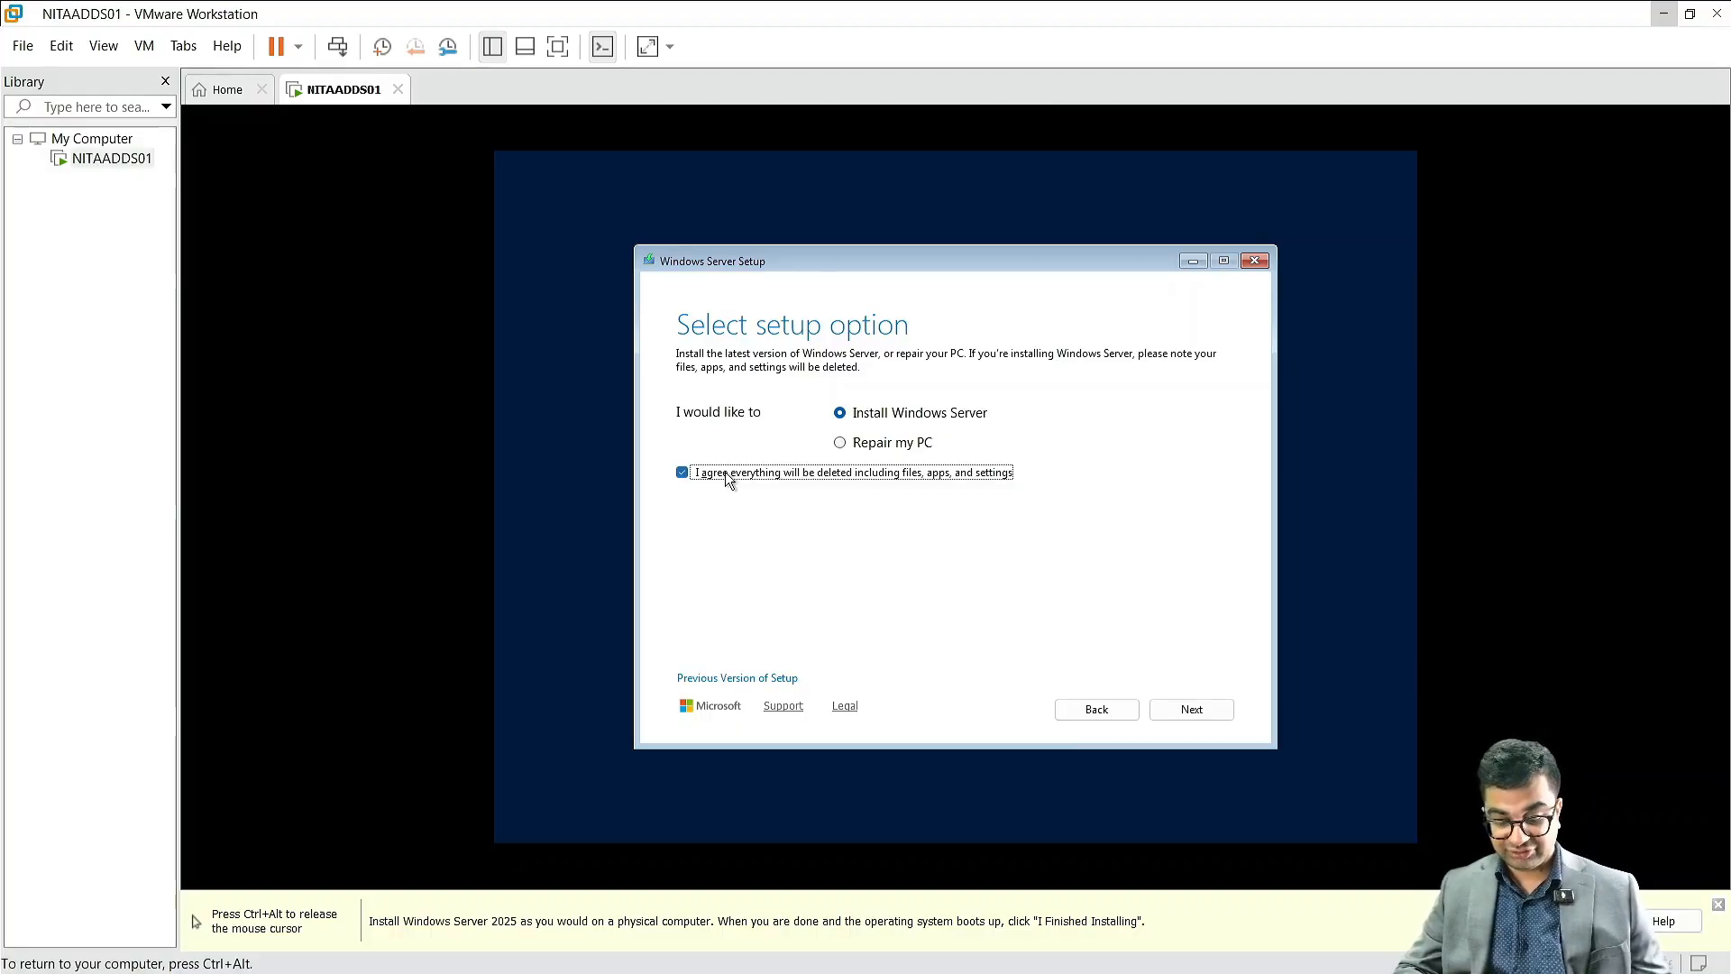
Step: Magnify the setup option page to examine the deletion agreement, and return the display to 100% with the agreement checked
key("ctrl+alt")
key("super+plus")
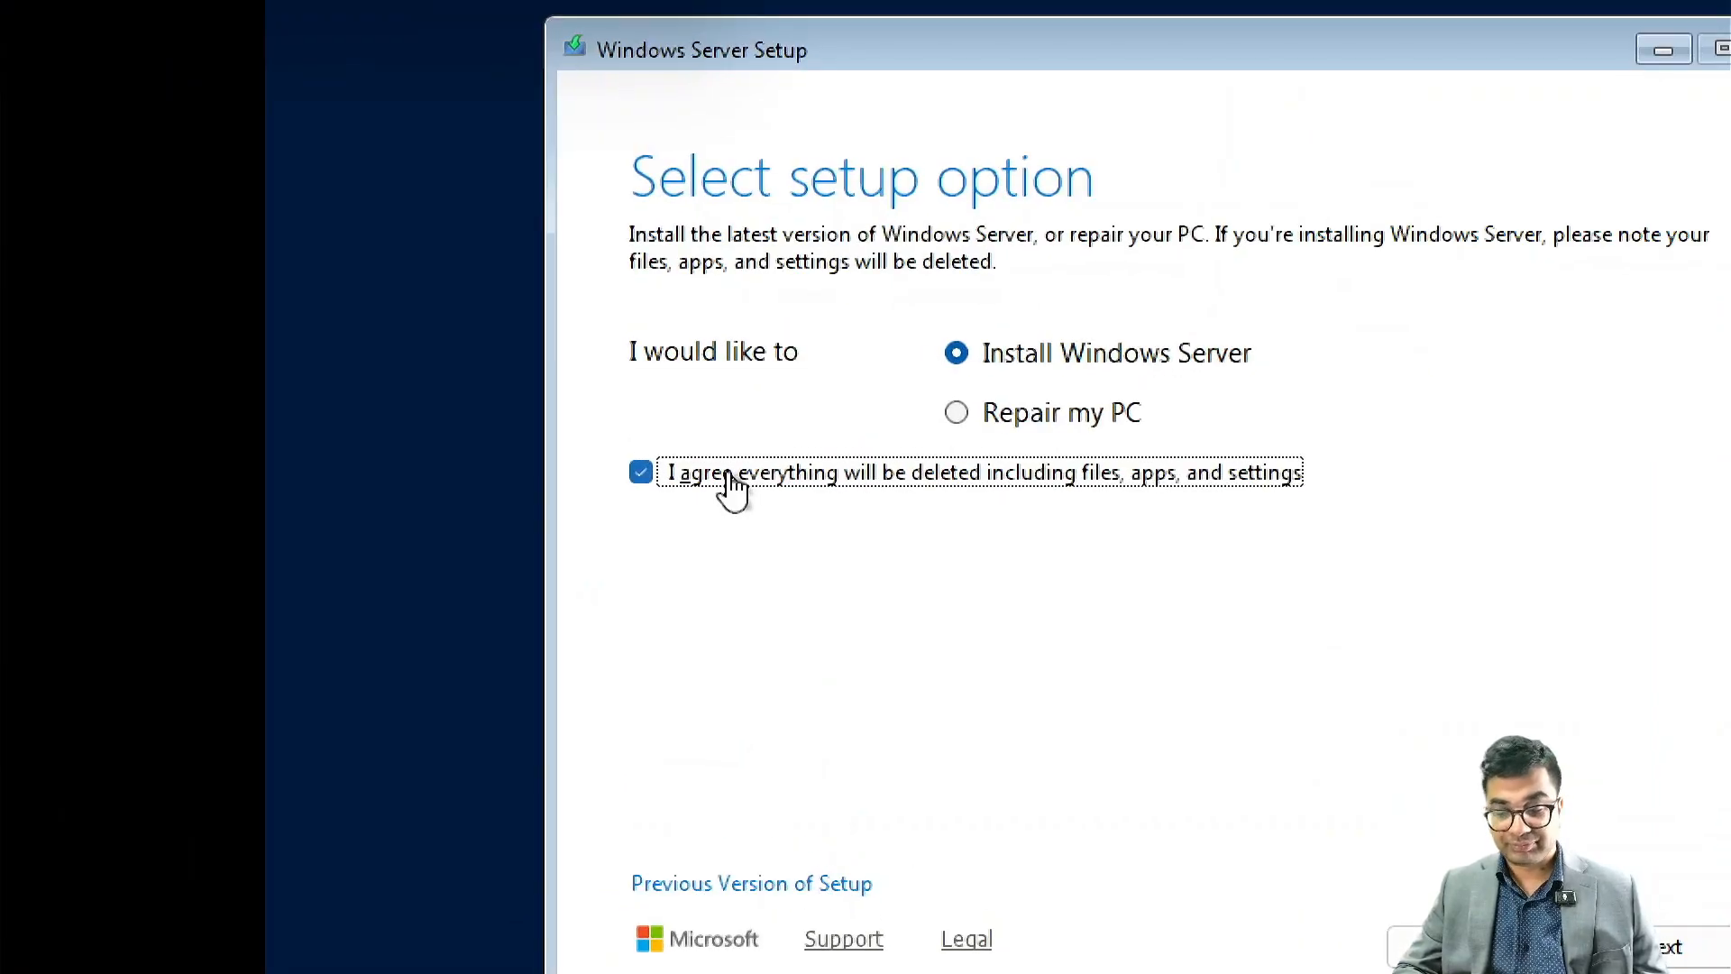
key("super")
key("super")
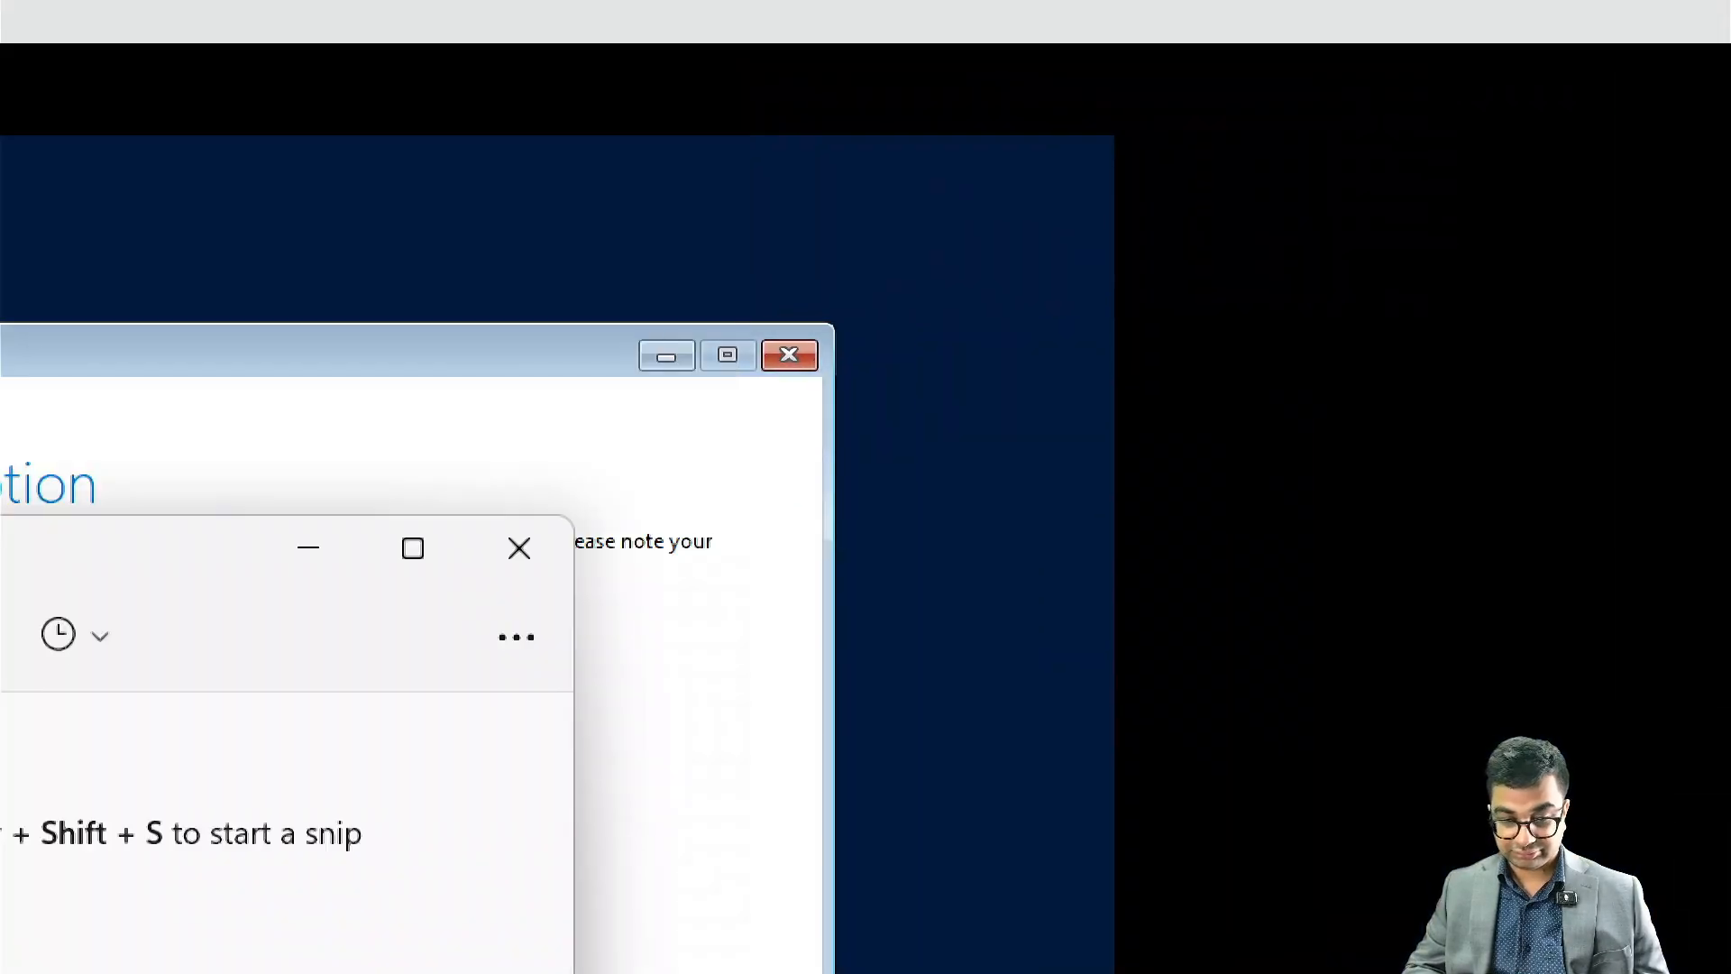
key("super")
key("super")
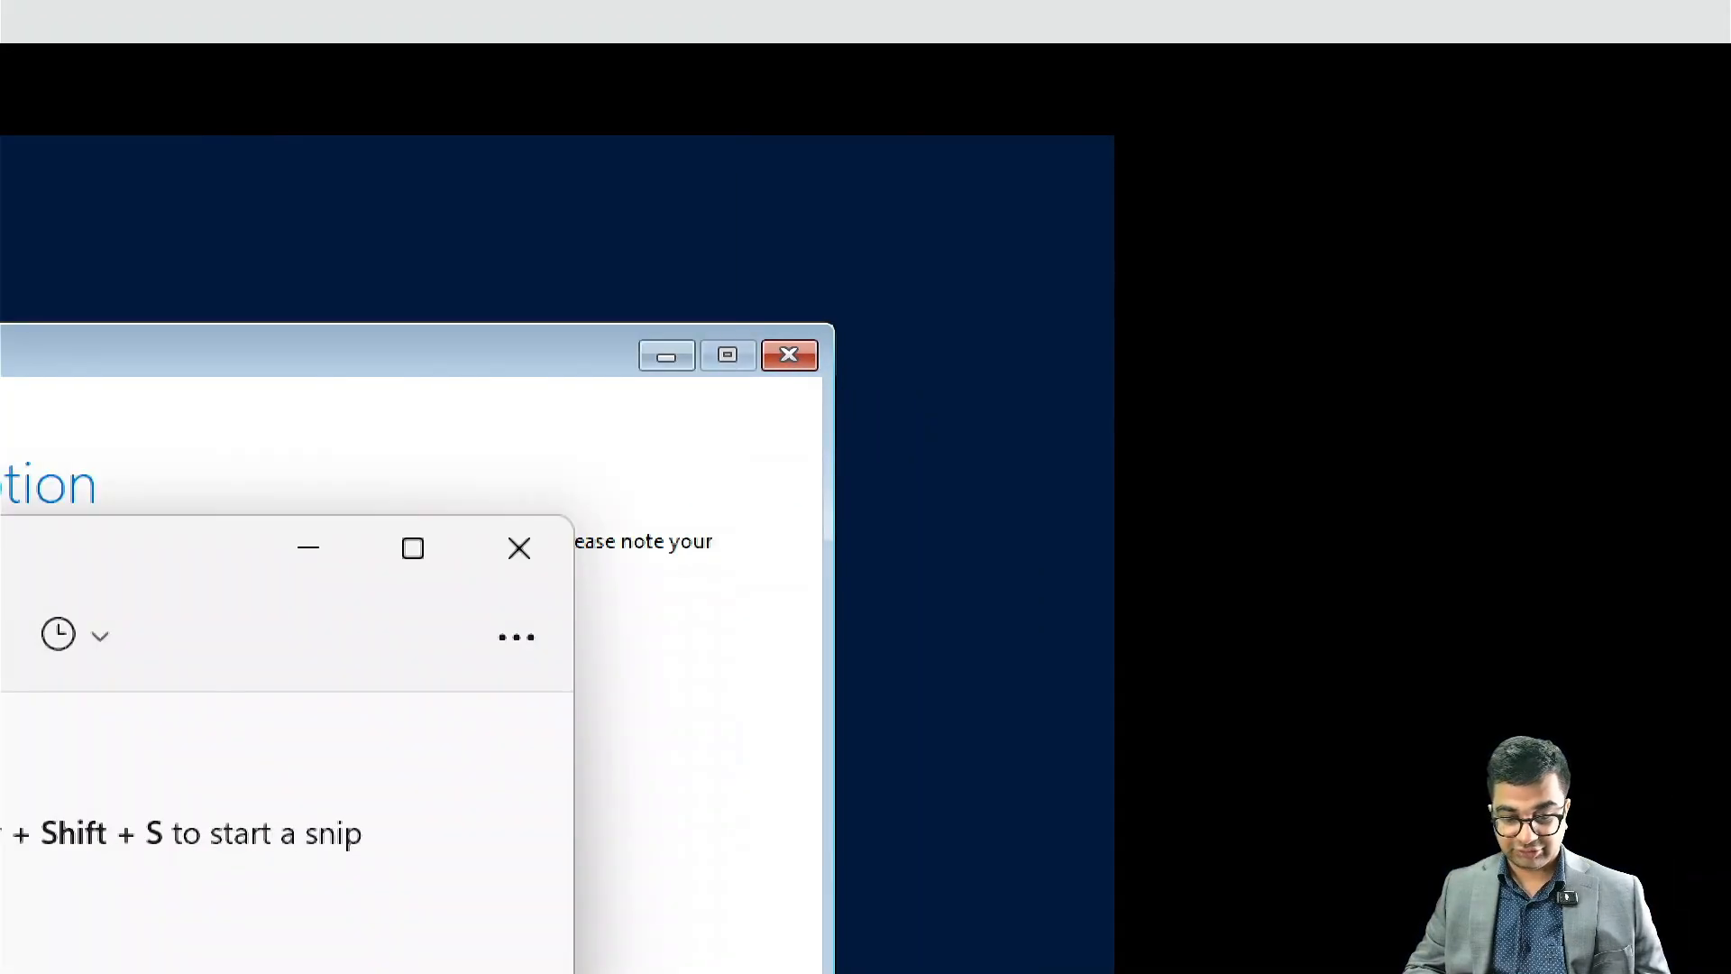
key("super+minus")
key("super+plus")
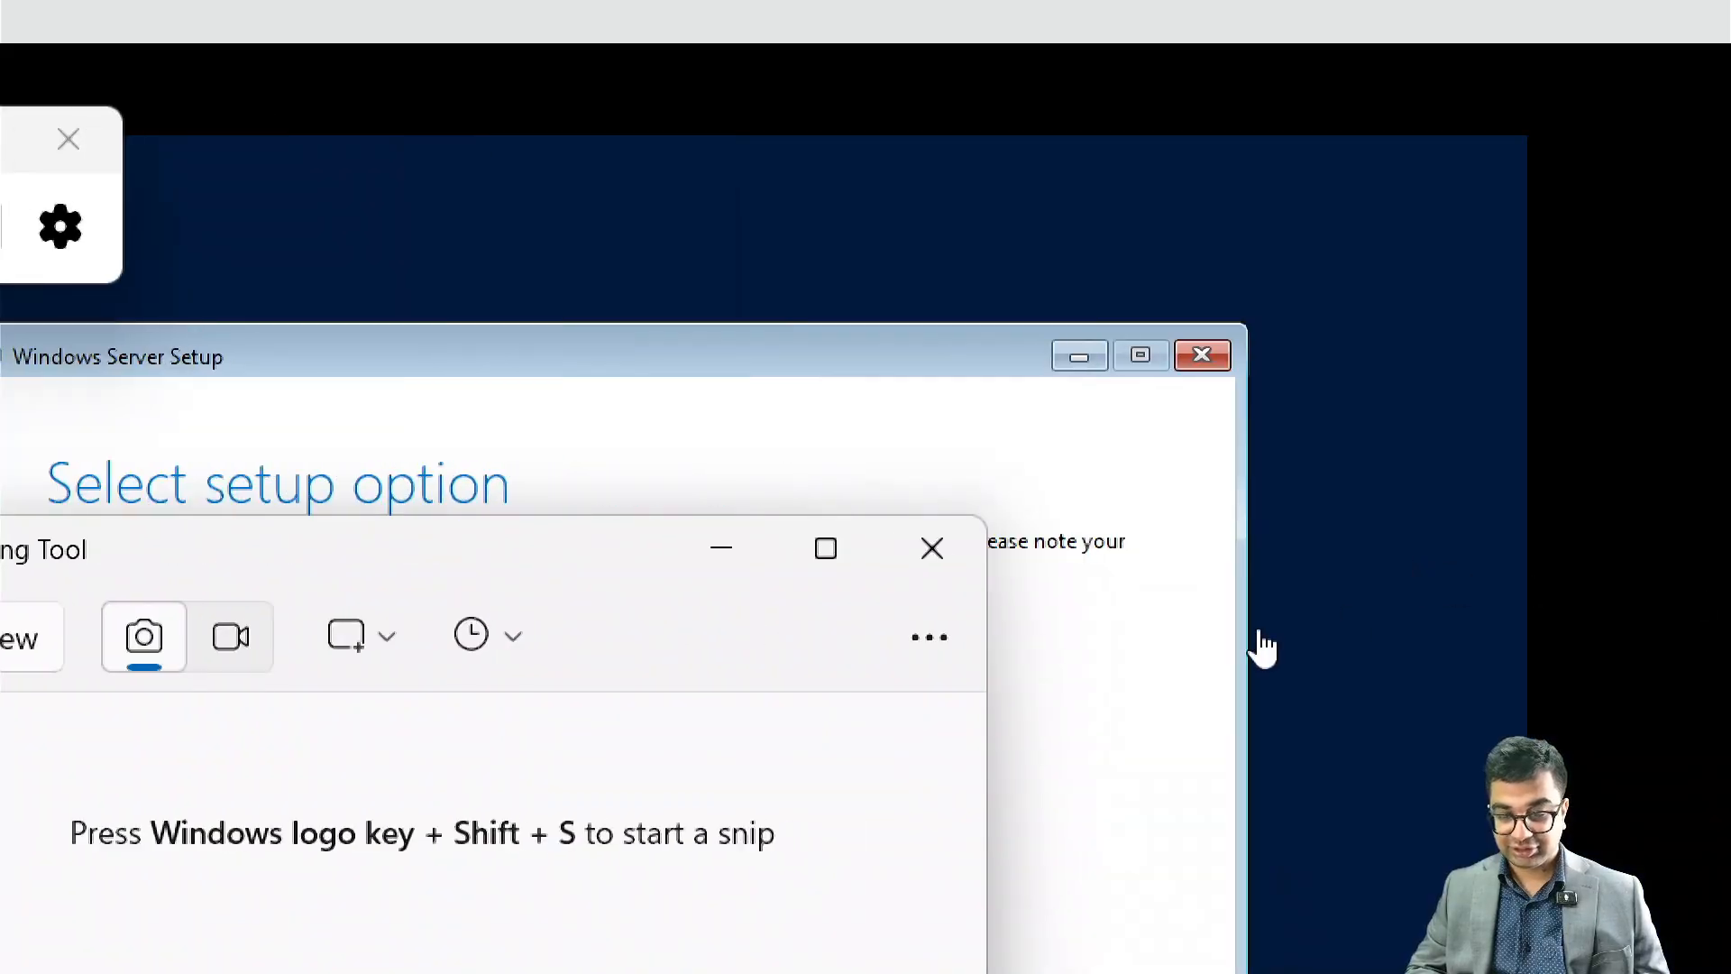
left_click(933, 548)
left_click(144, 779)
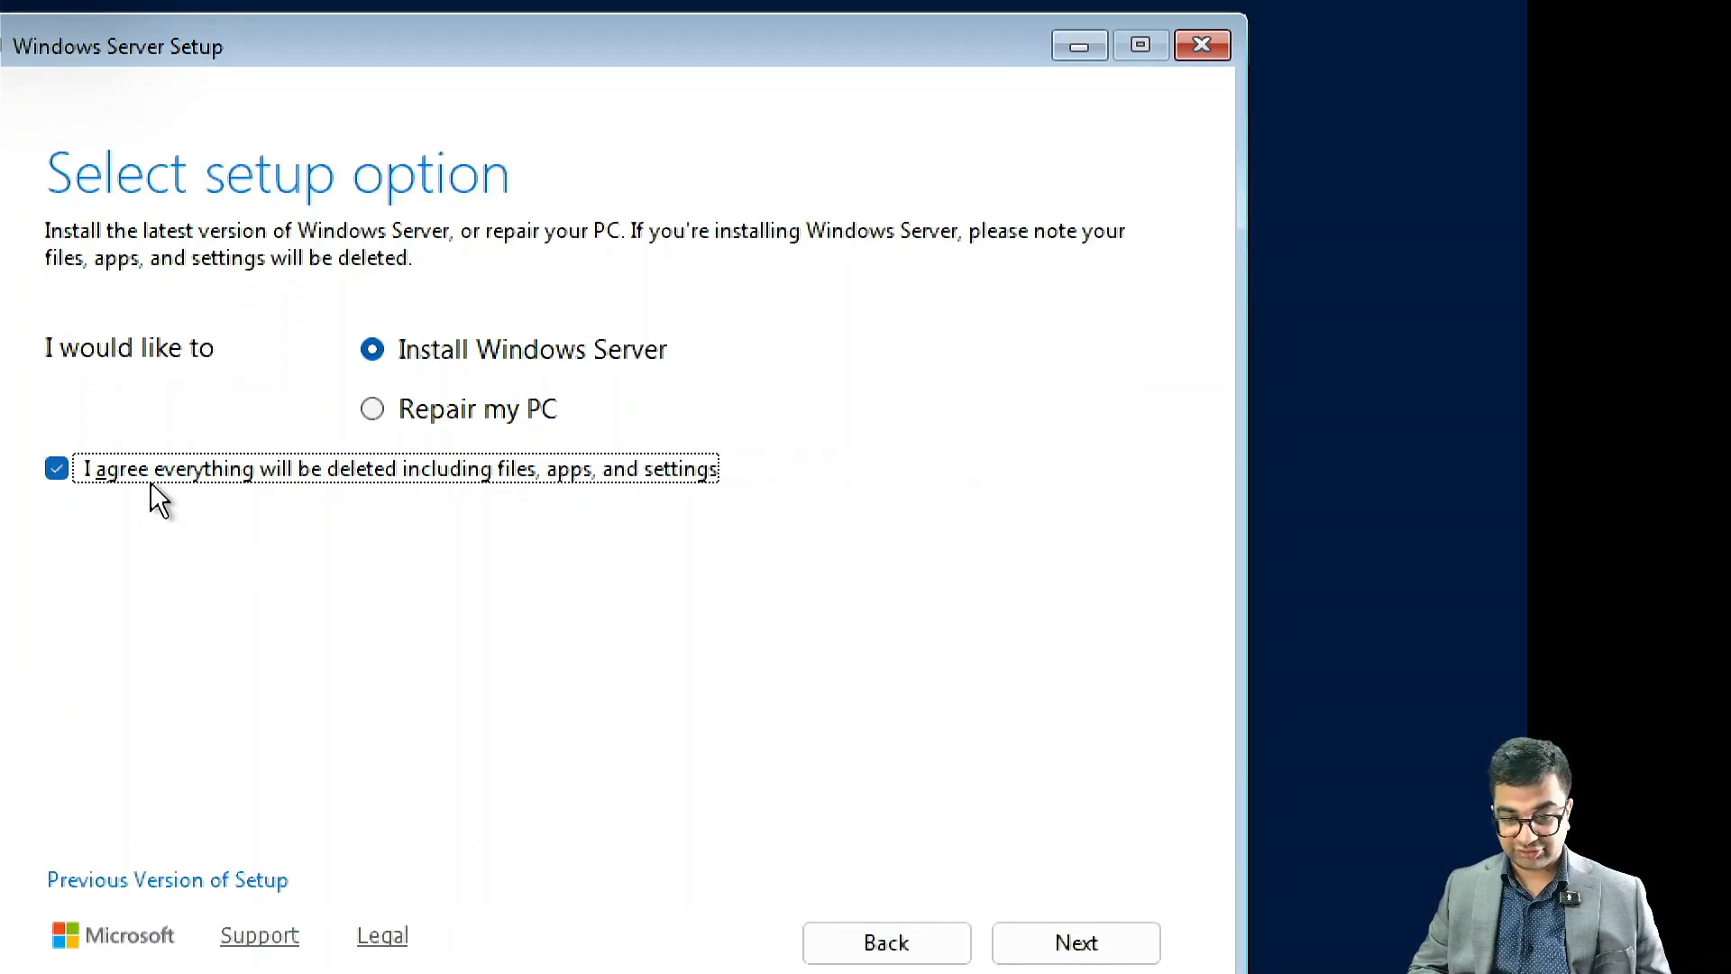
left_click(147, 477)
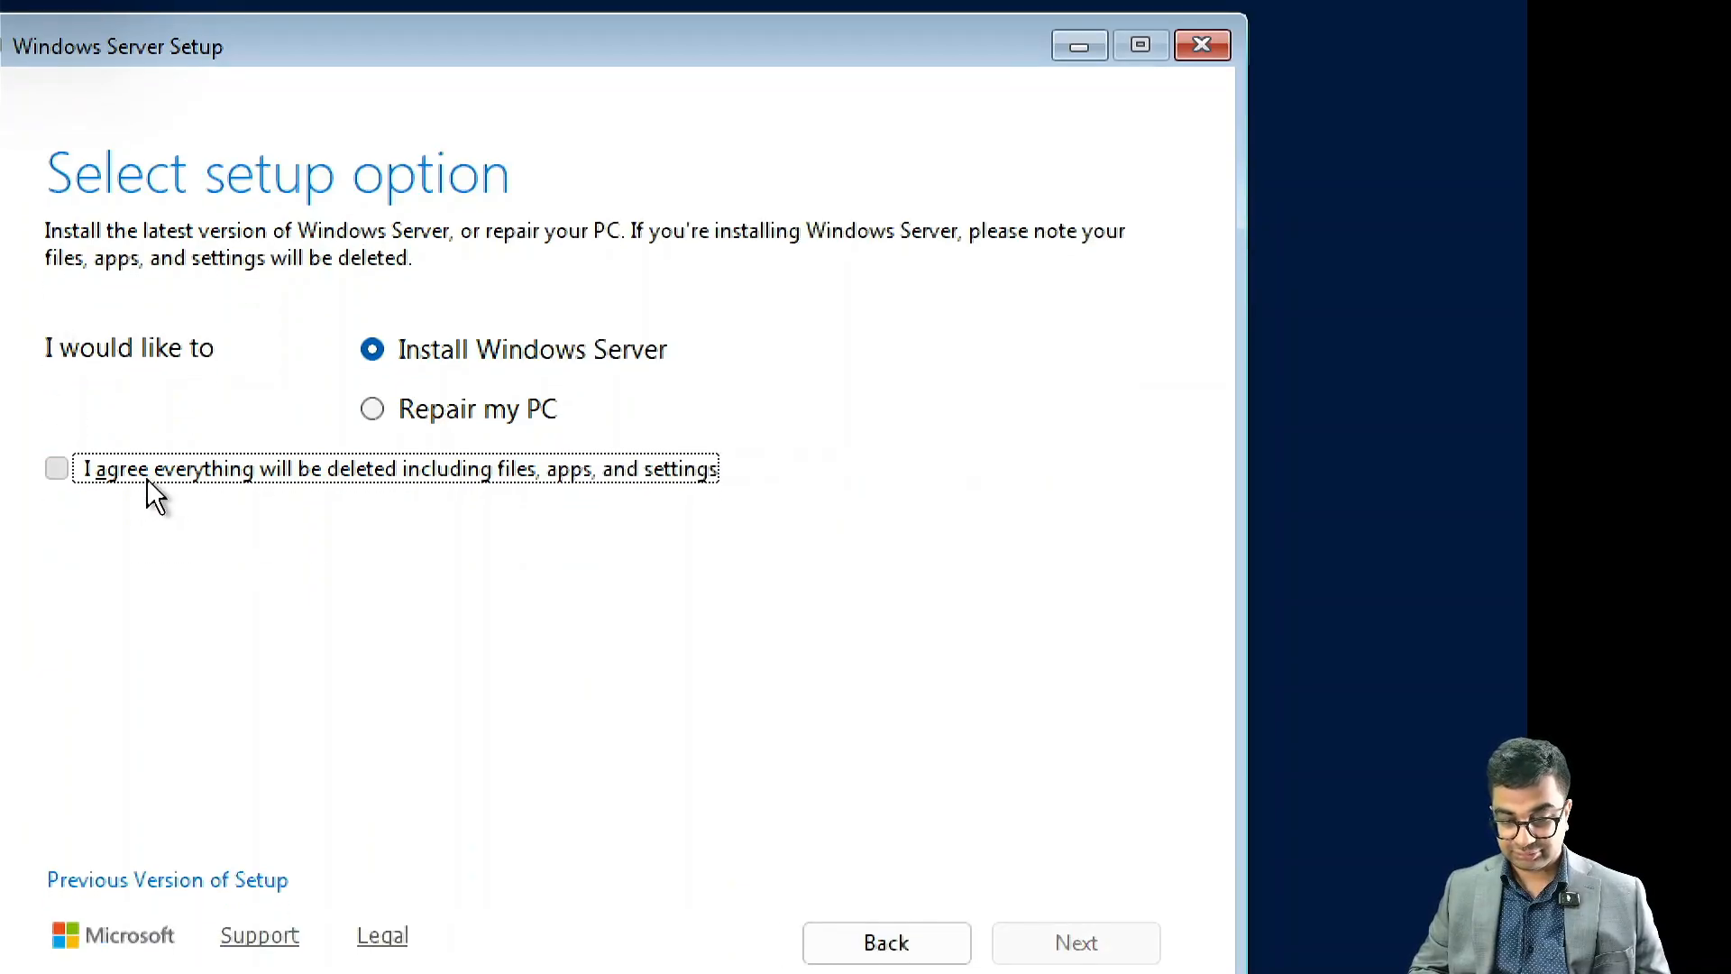
left_click(148, 478)
key("super+minus")
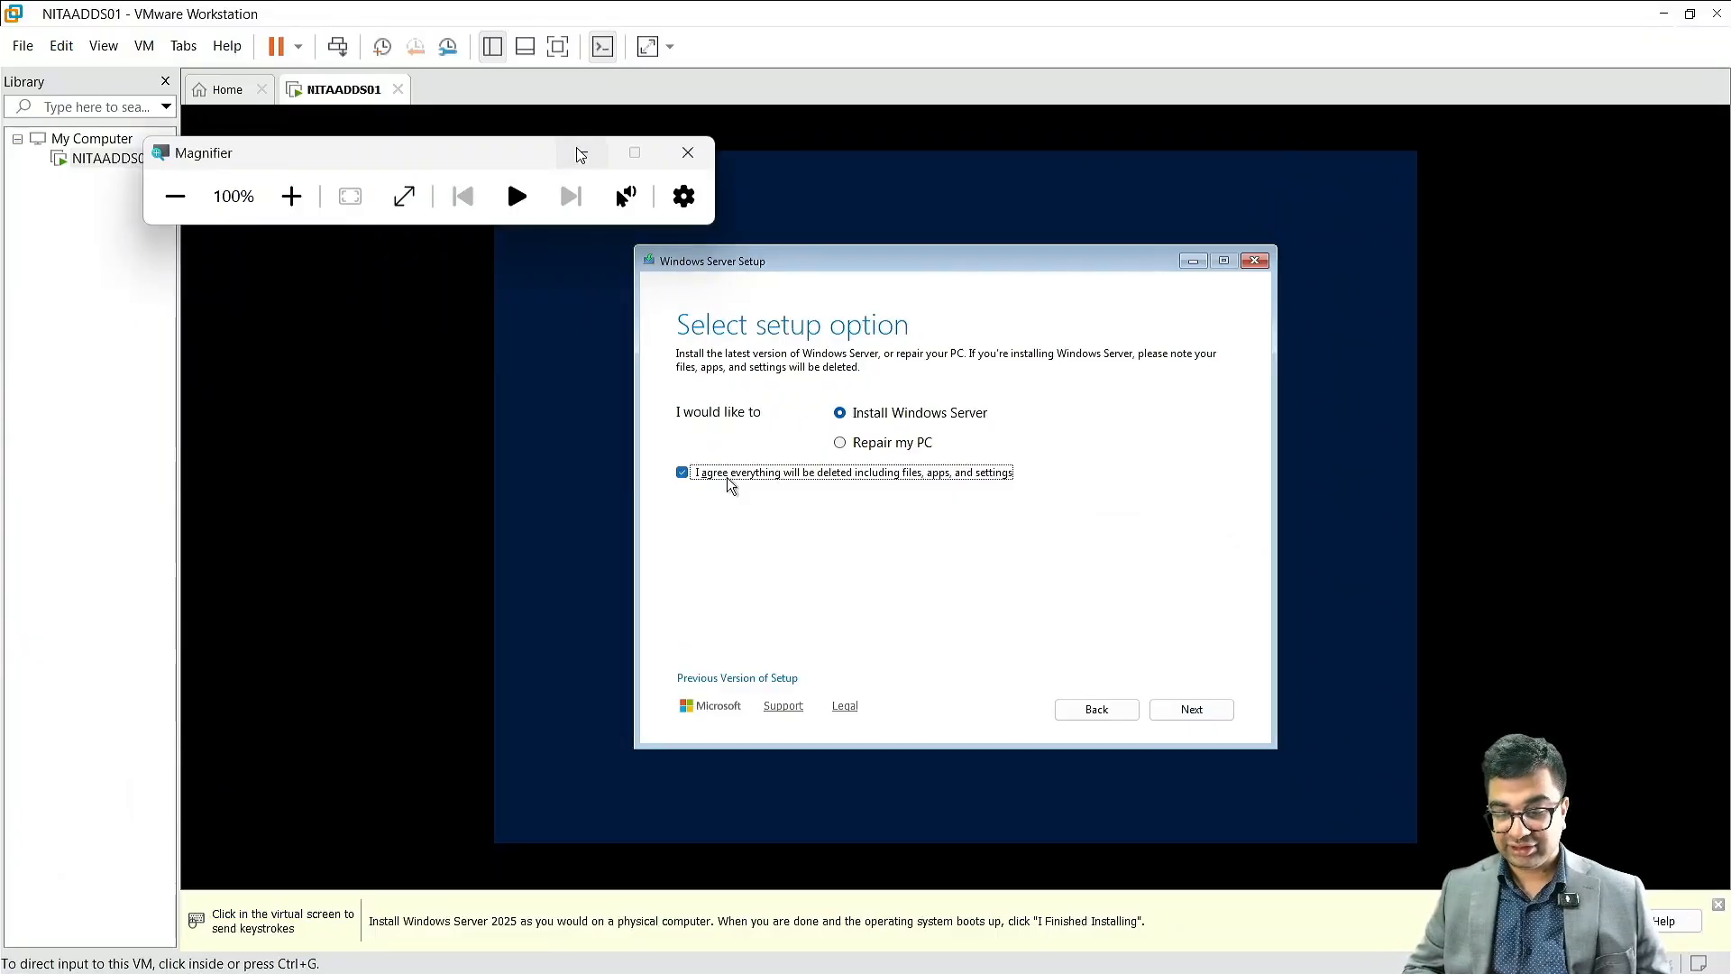
left_click(578, 154)
Step: Continue to the image selection and choose Windows Server 2025 Datacenter (Desktop Experience) as the operating system
left_click(1219, 710)
left_click(1216, 707)
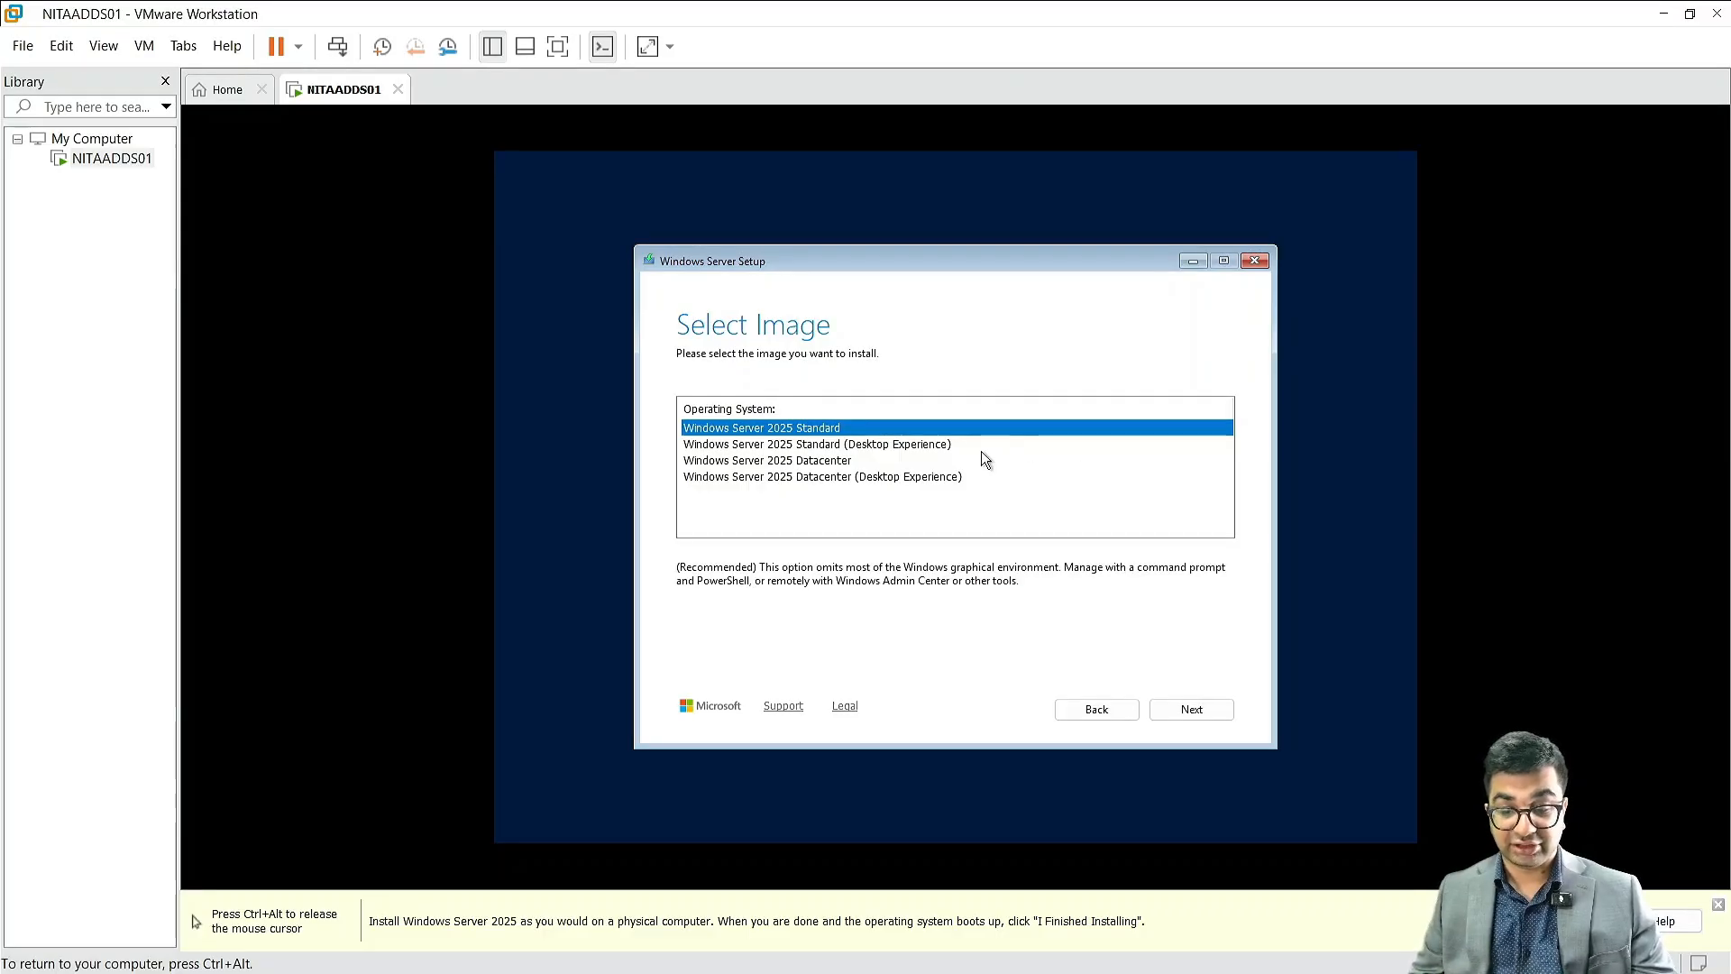
left_click(921, 448)
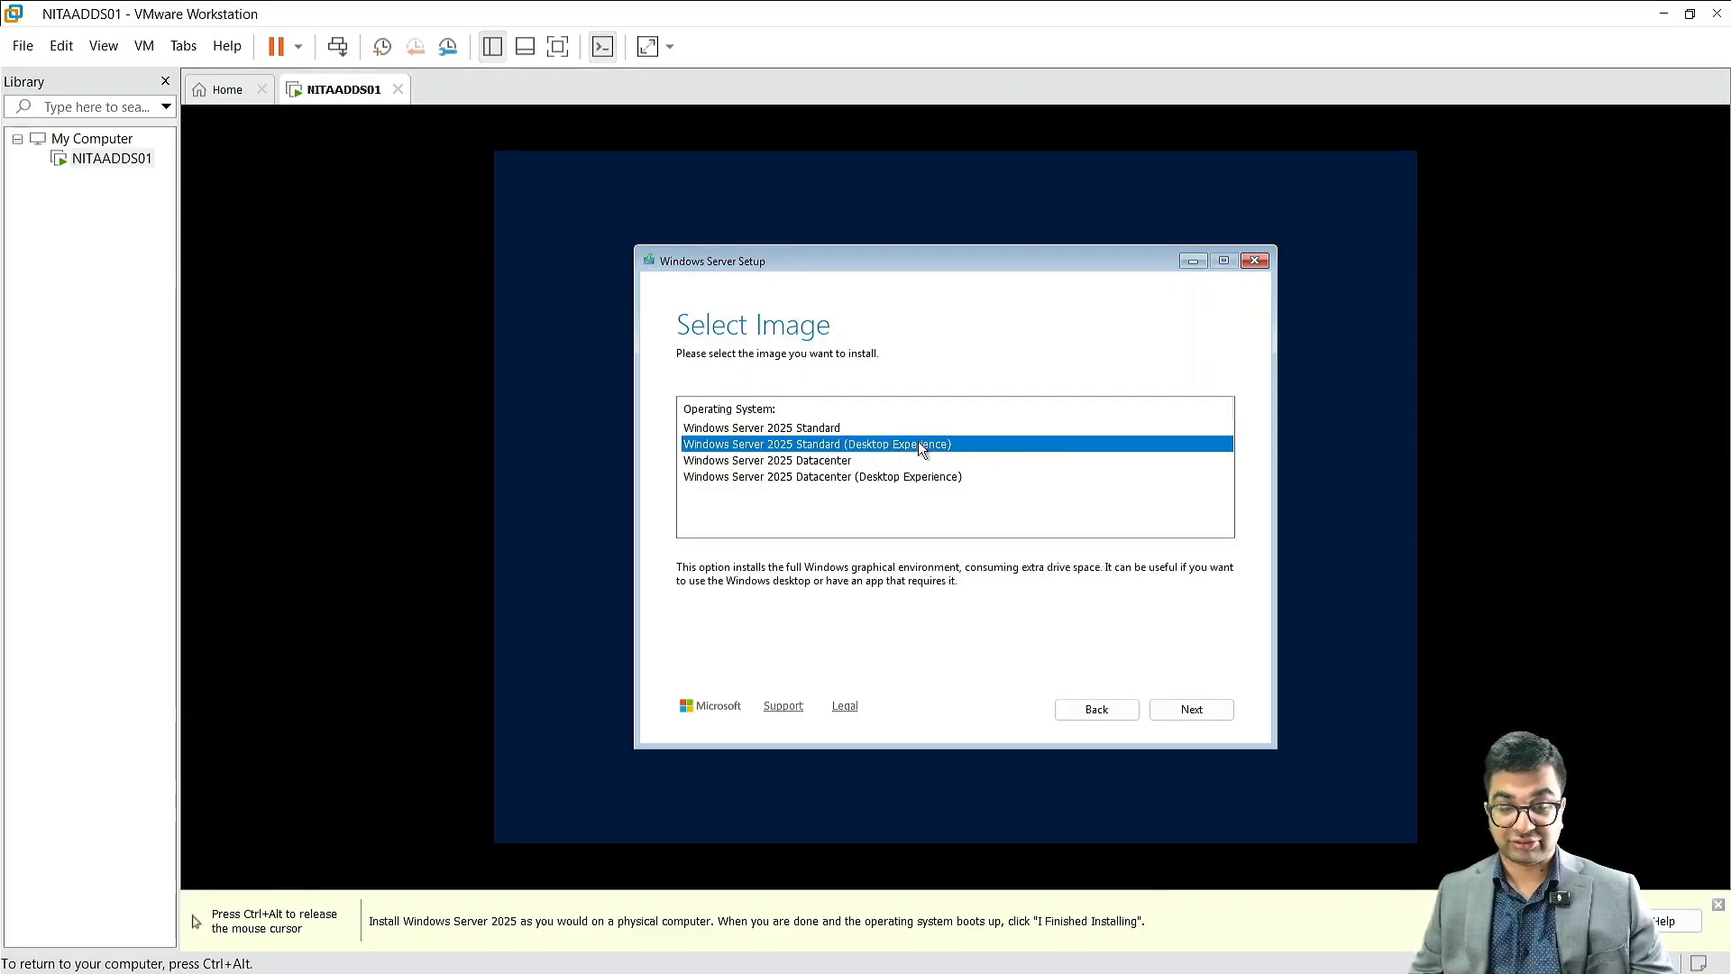
key("ctrl+alt")
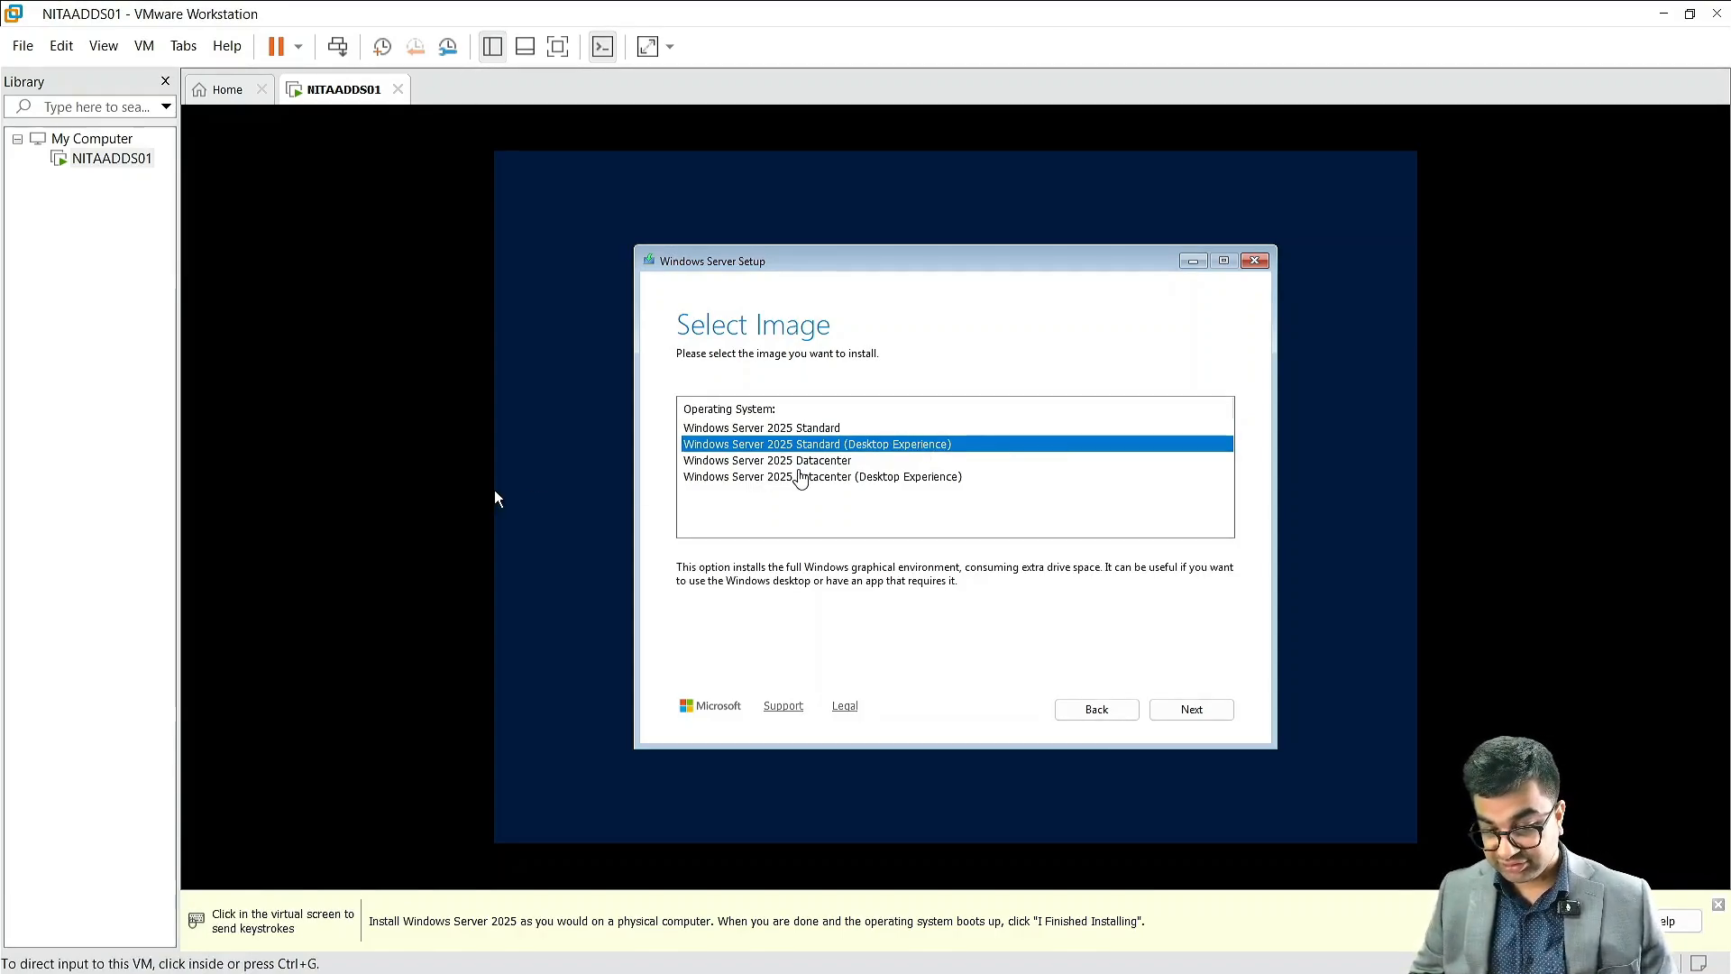
left_click(495, 492)
left_click(815, 478)
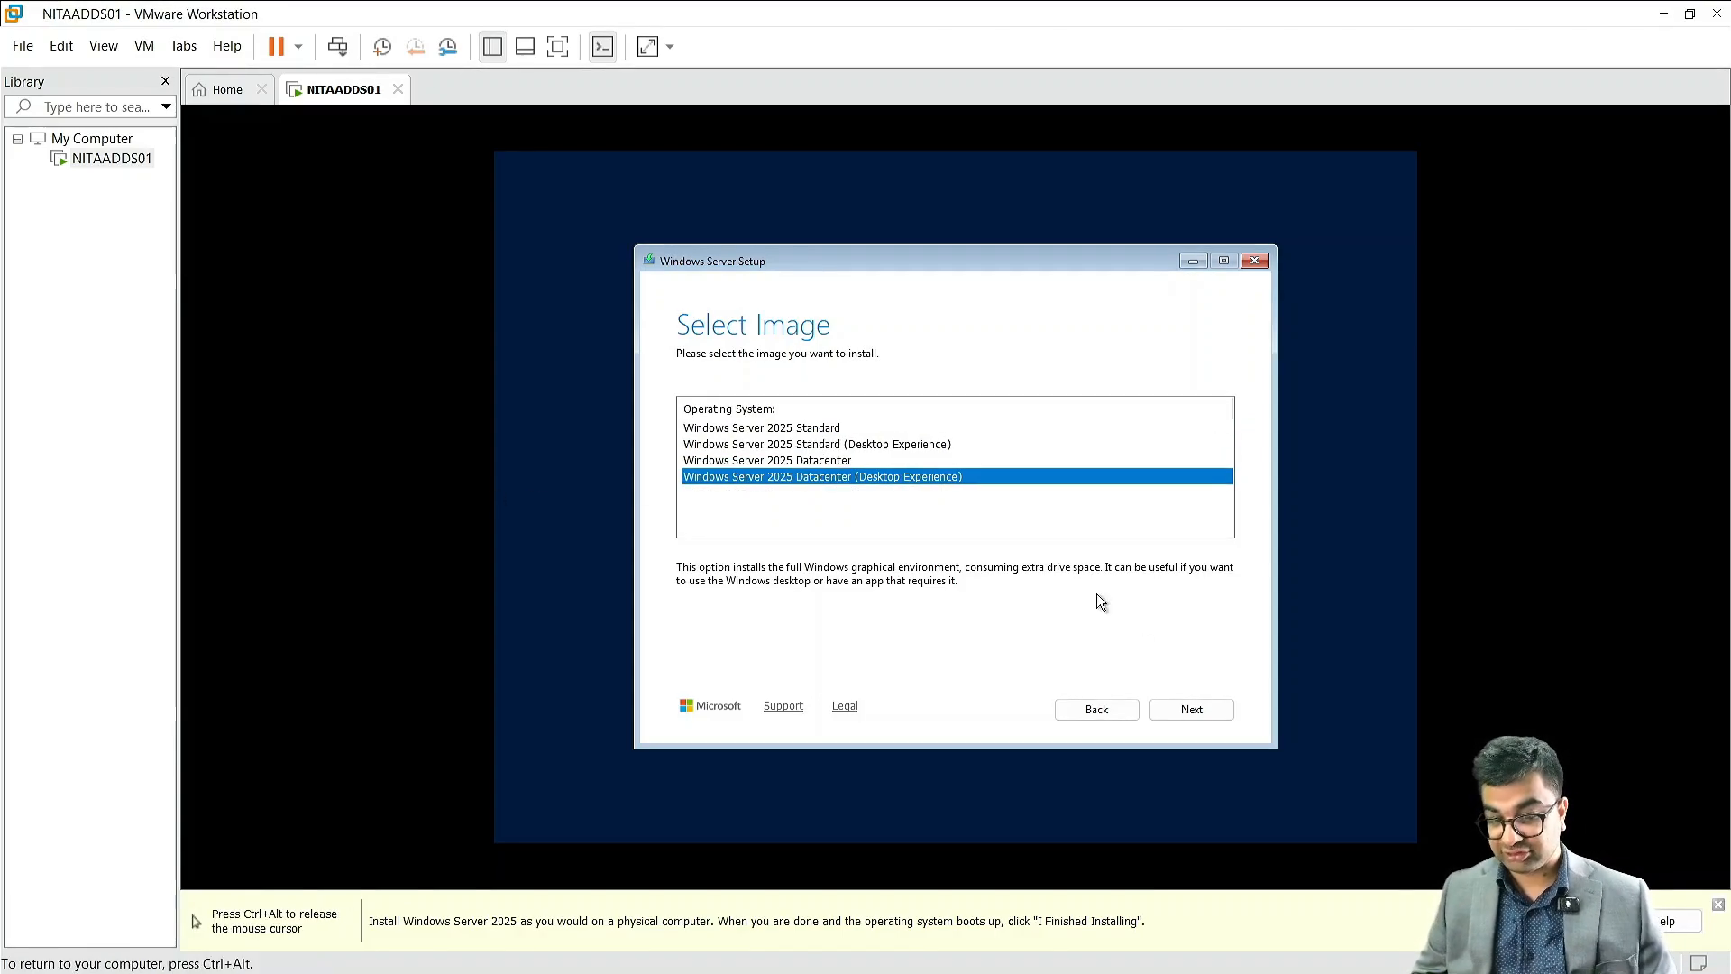
left_click(1188, 707)
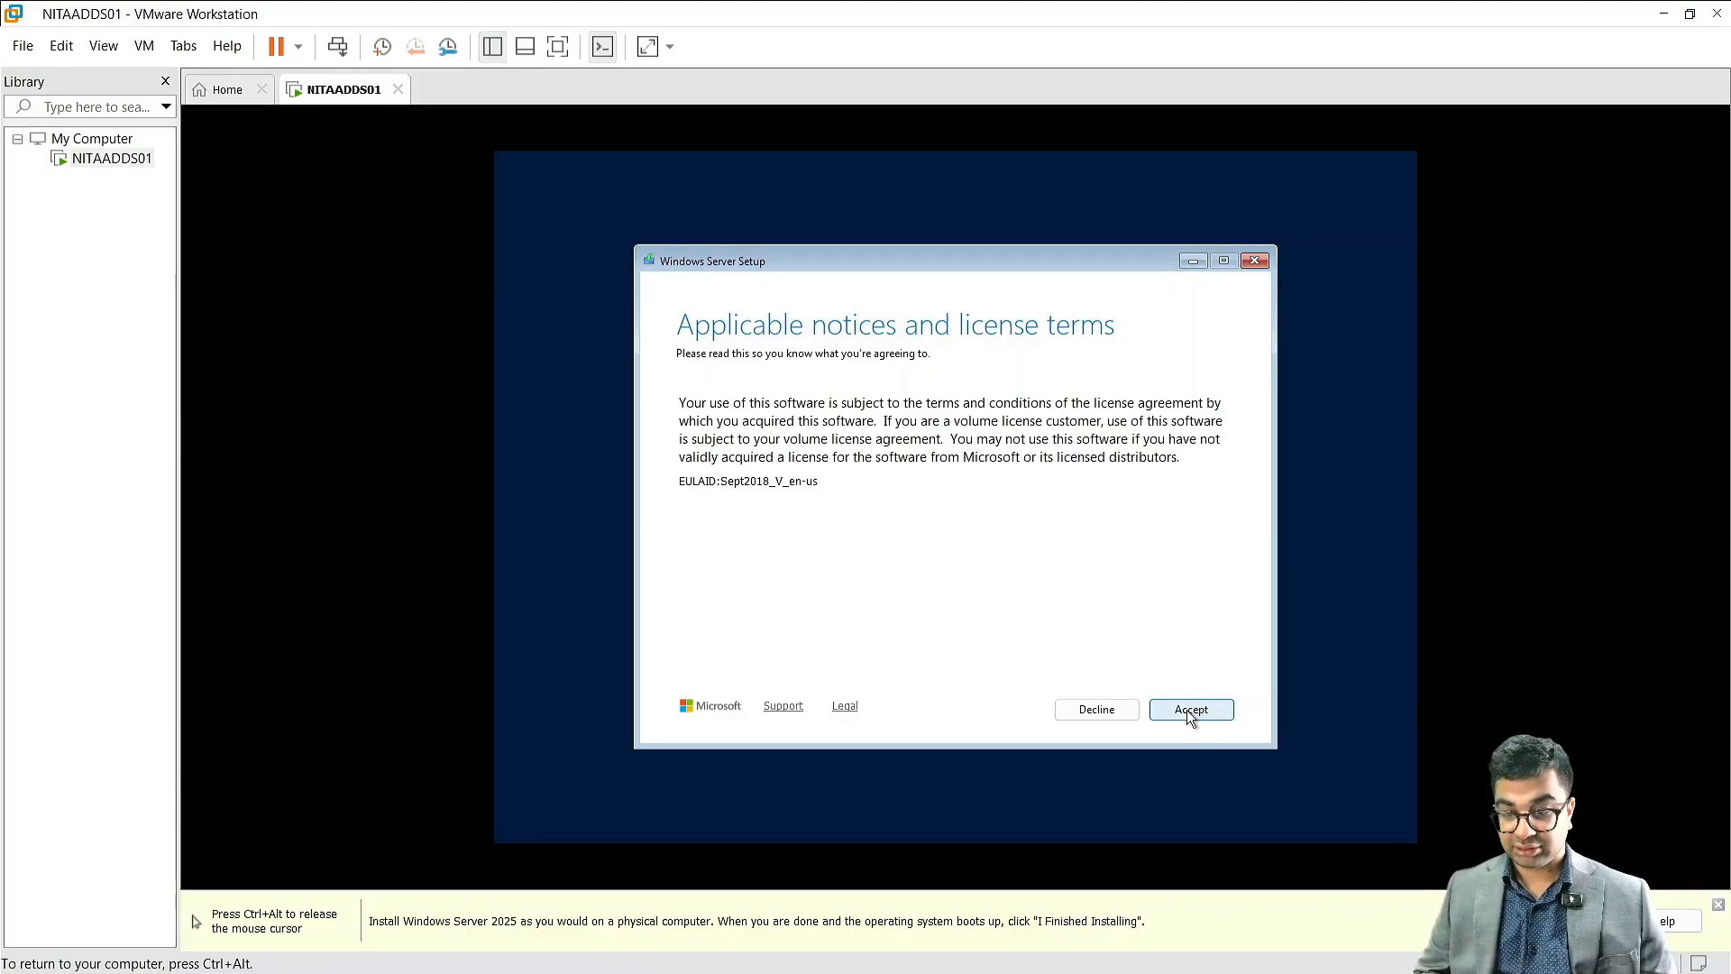
Step: Accept the license terms and start installing Windows Server on the Disk 0 unallocated space
left_click(1189, 710)
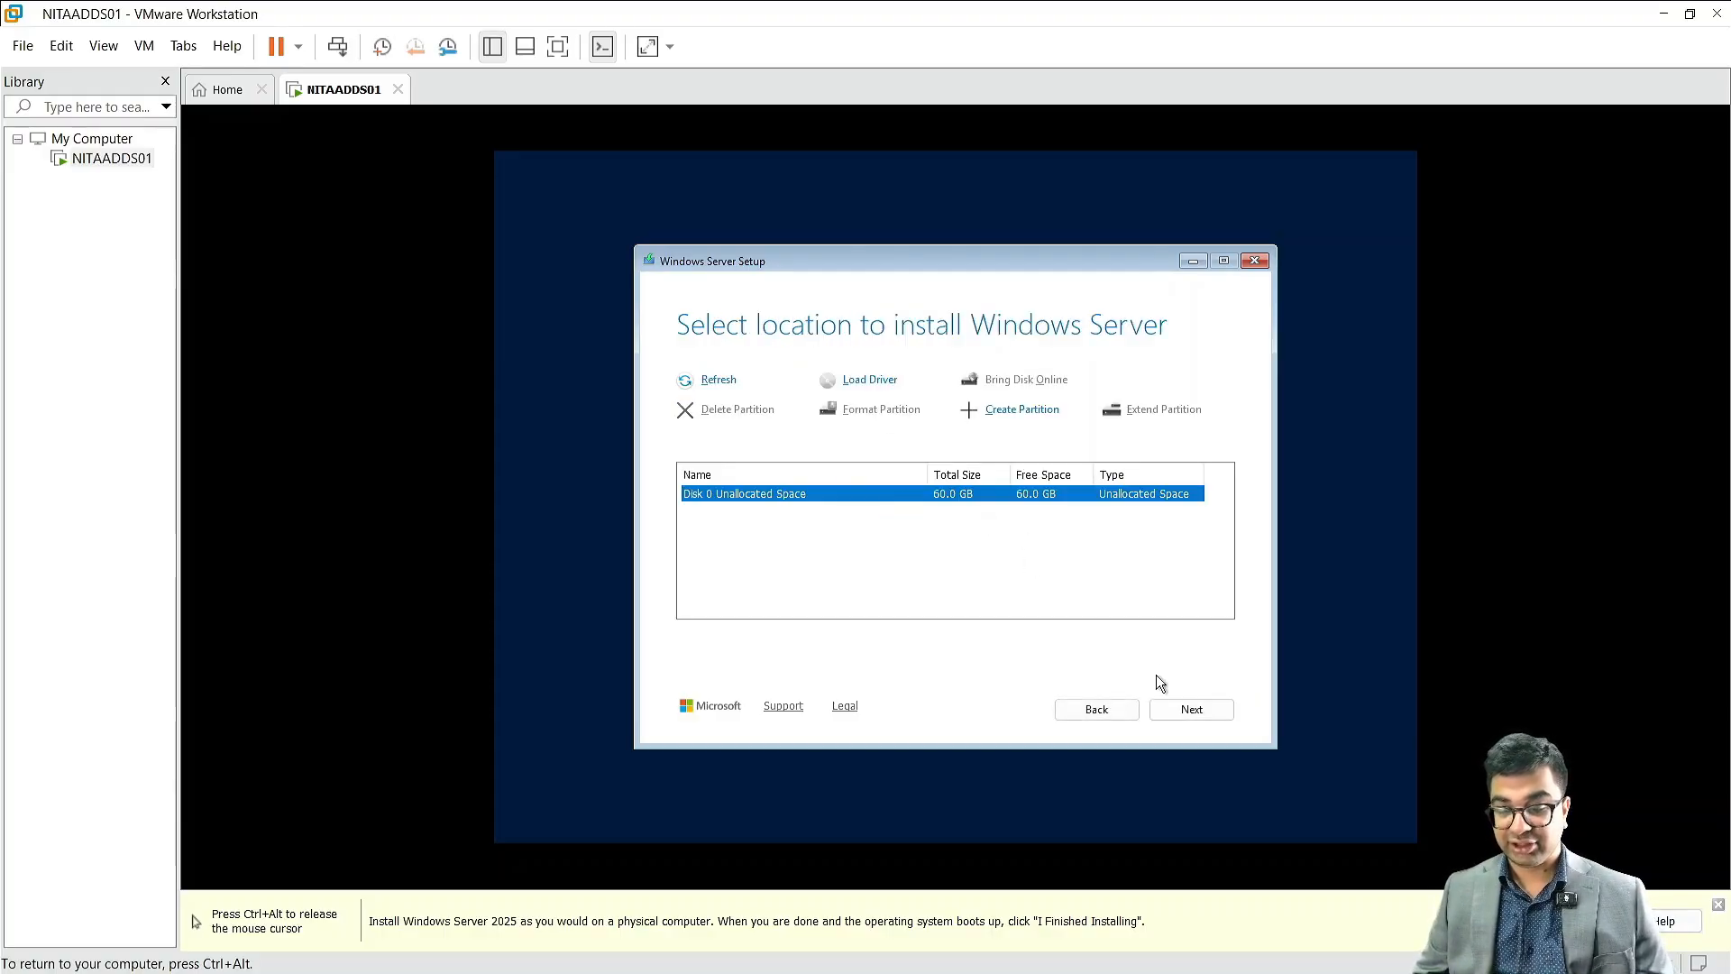
left_click(1189, 709)
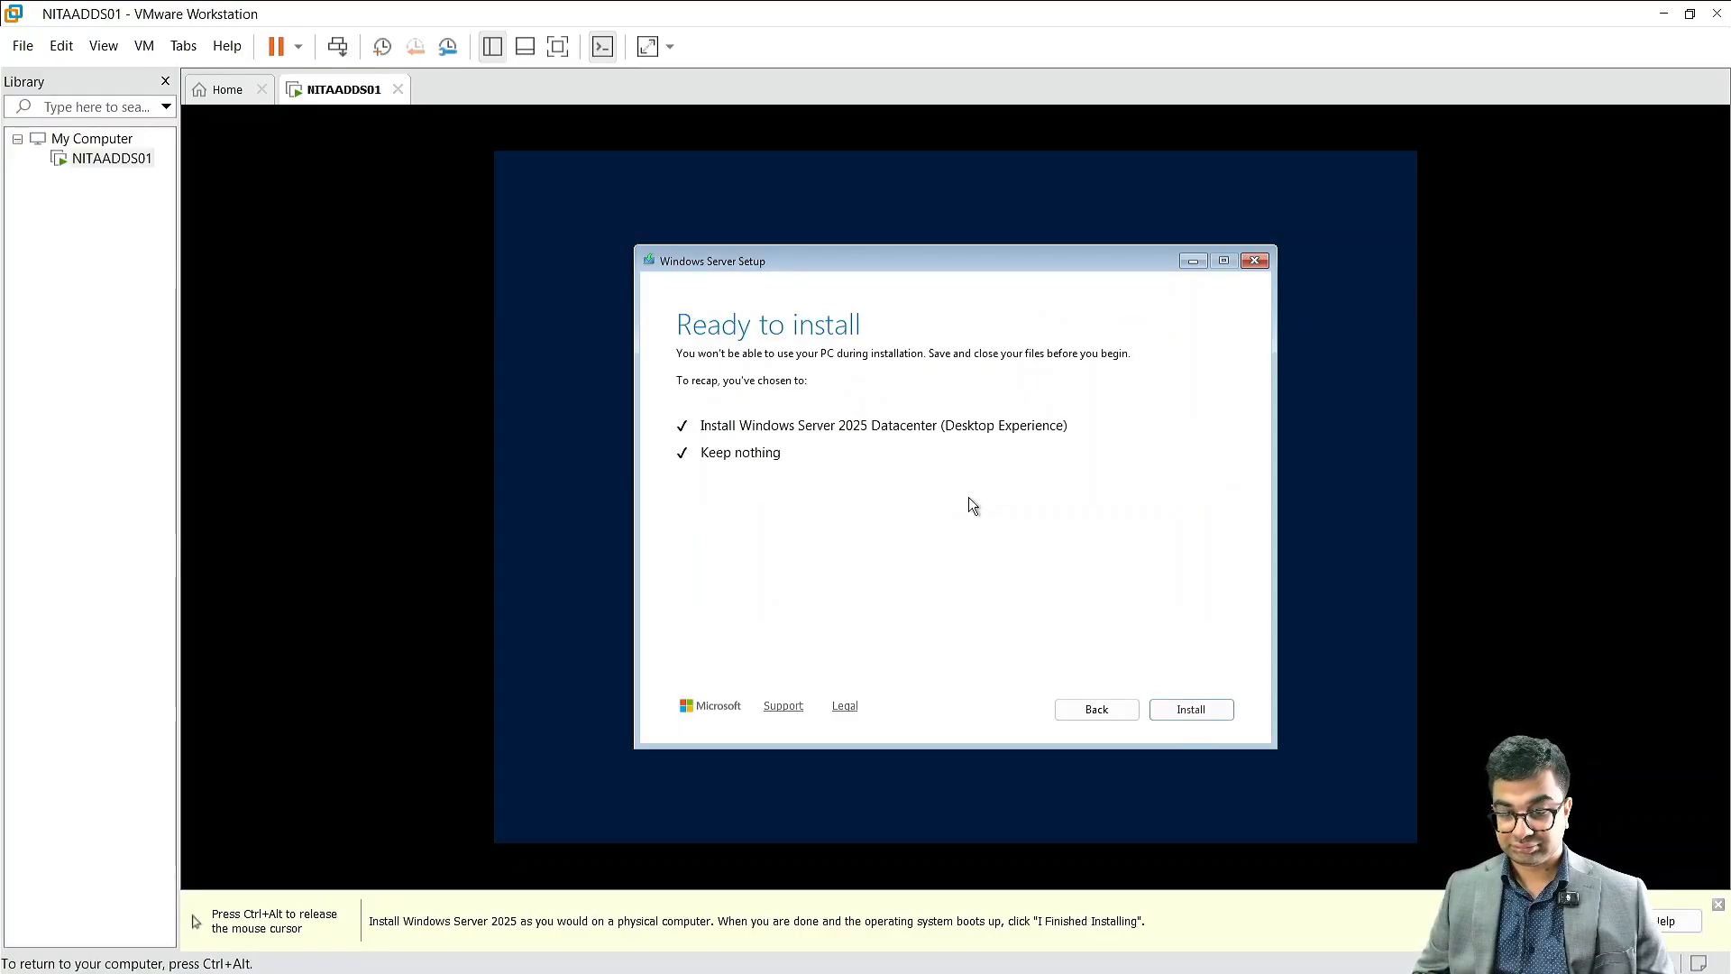
left_click(1191, 710)
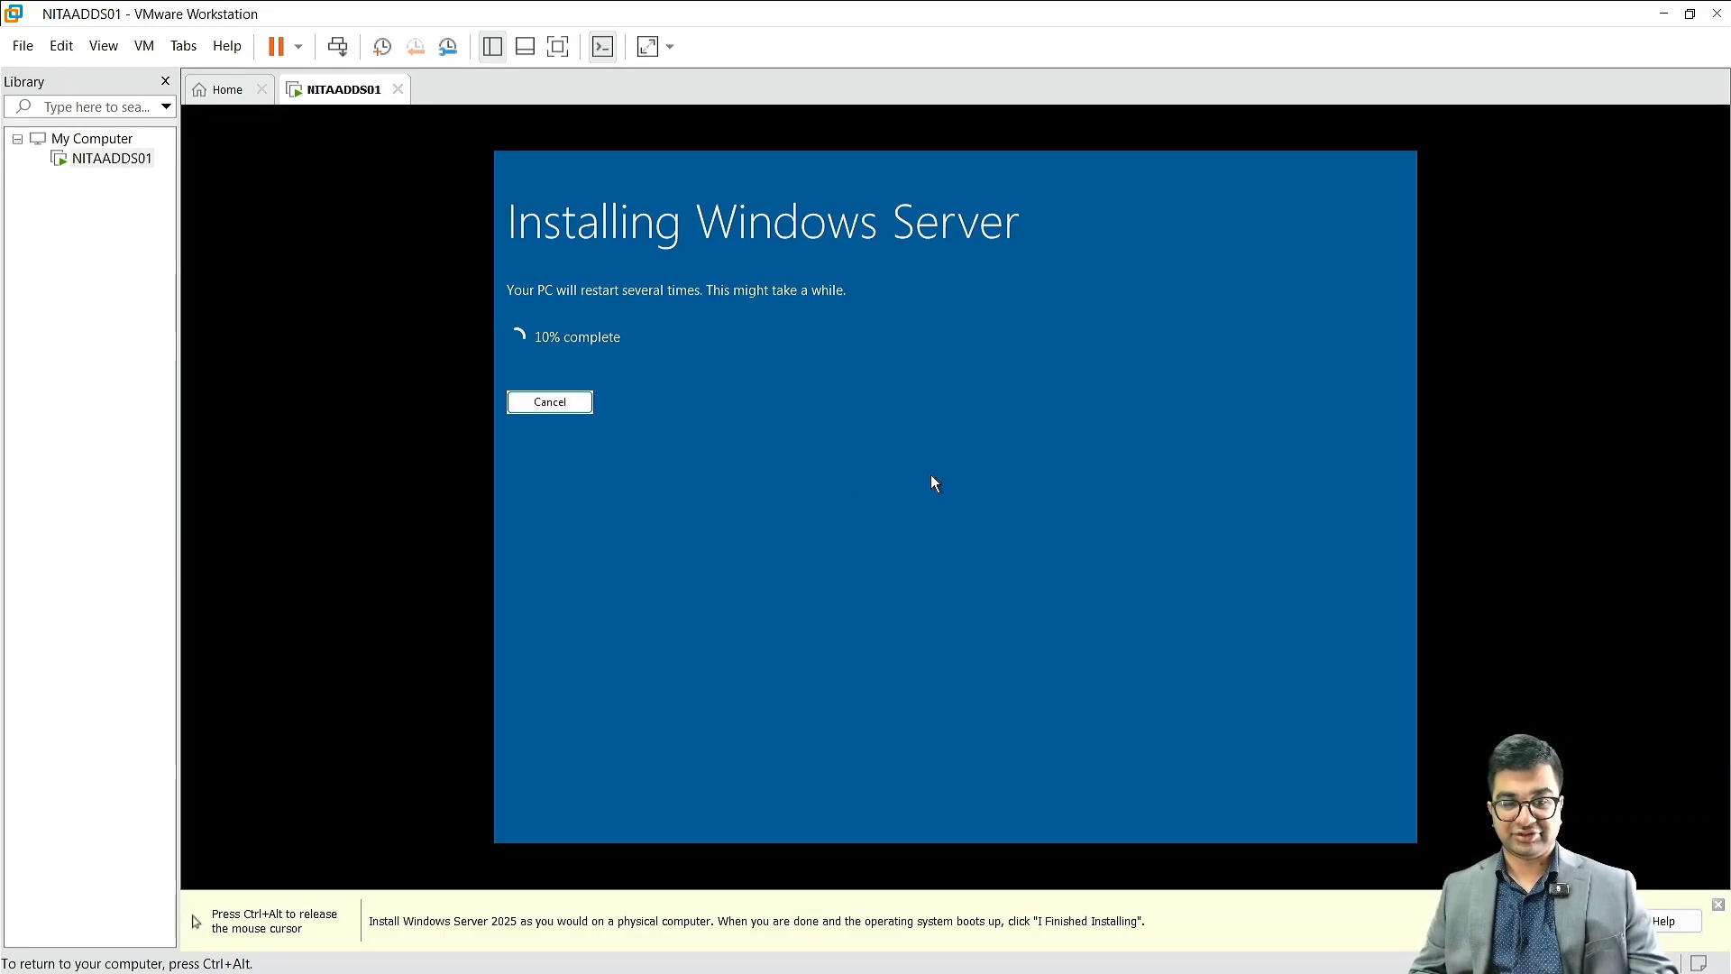
Step: Enter a password for the built-in Administrator account in the virtual machine's setup and reveal it to check the entry
key("ctrl+alt")
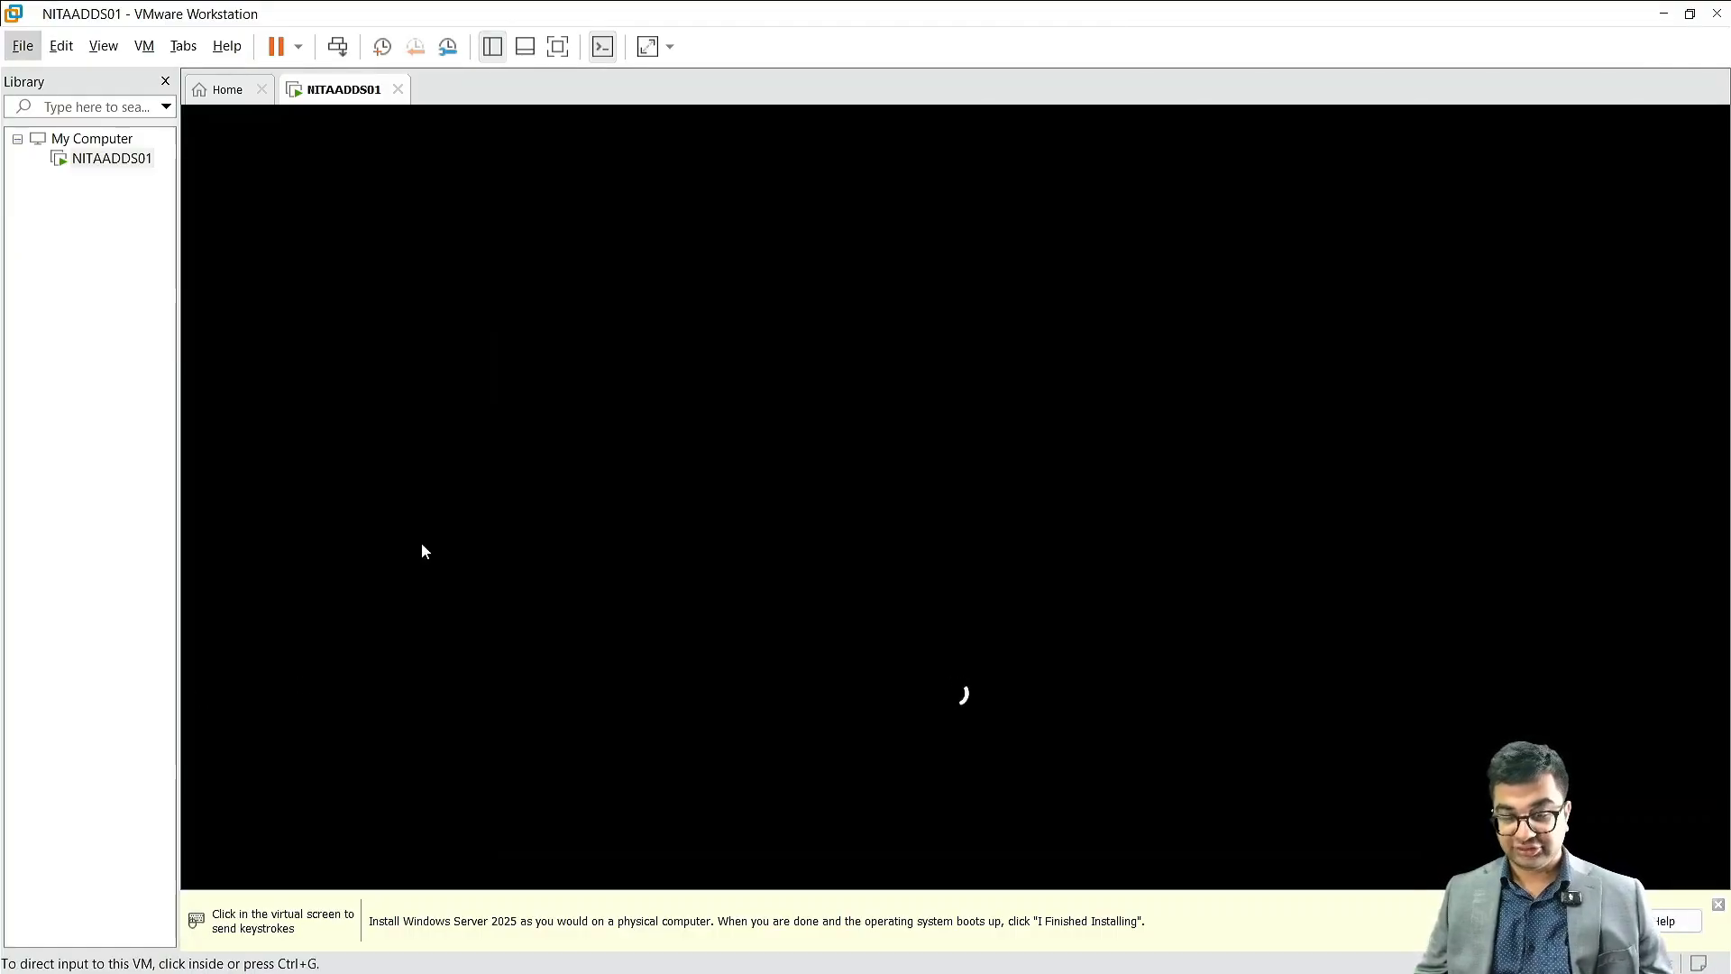
left_click(959, 533)
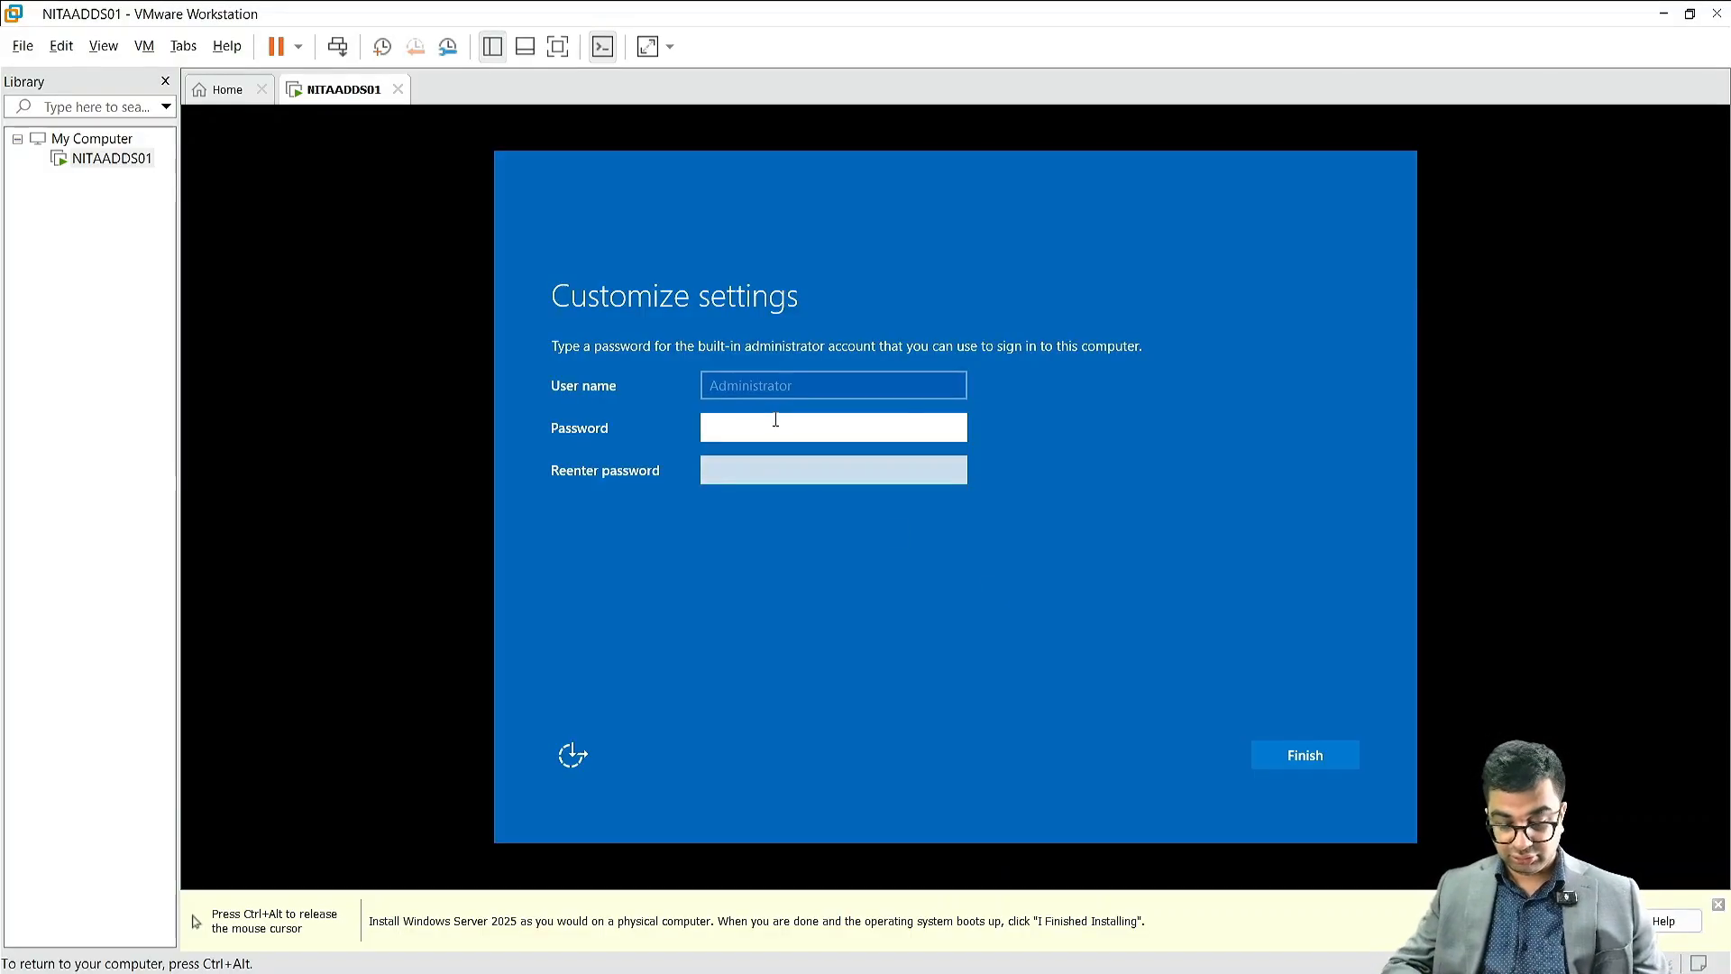
type("•••••••••••")
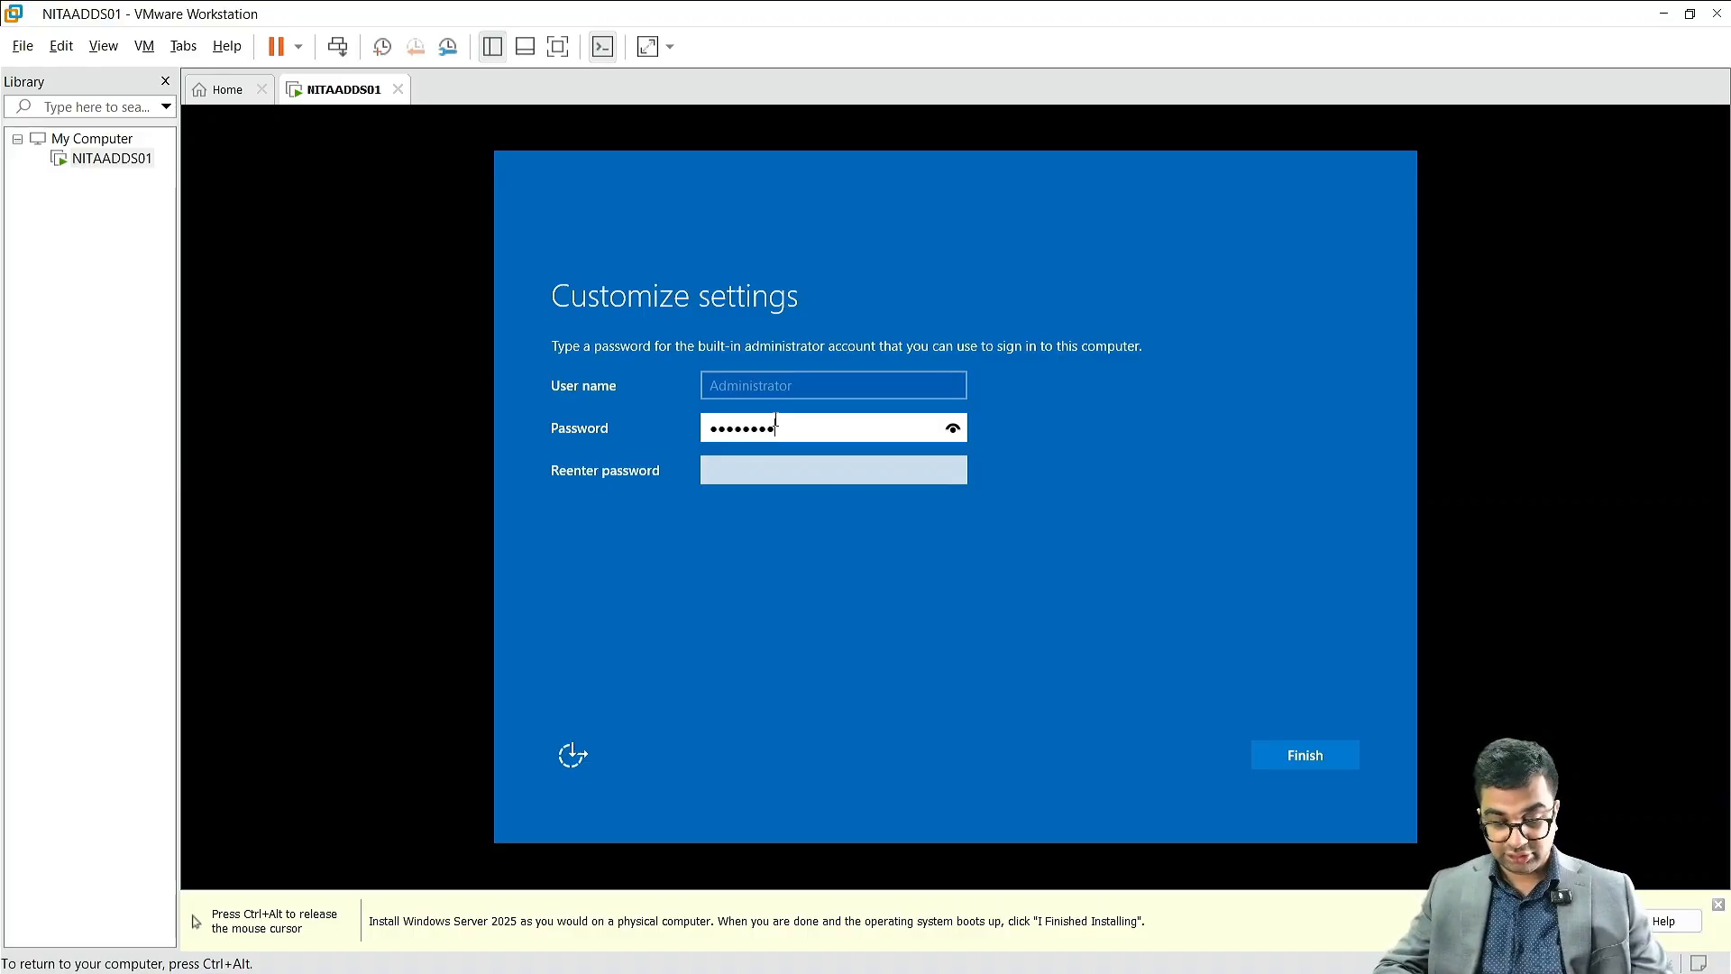
type("•")
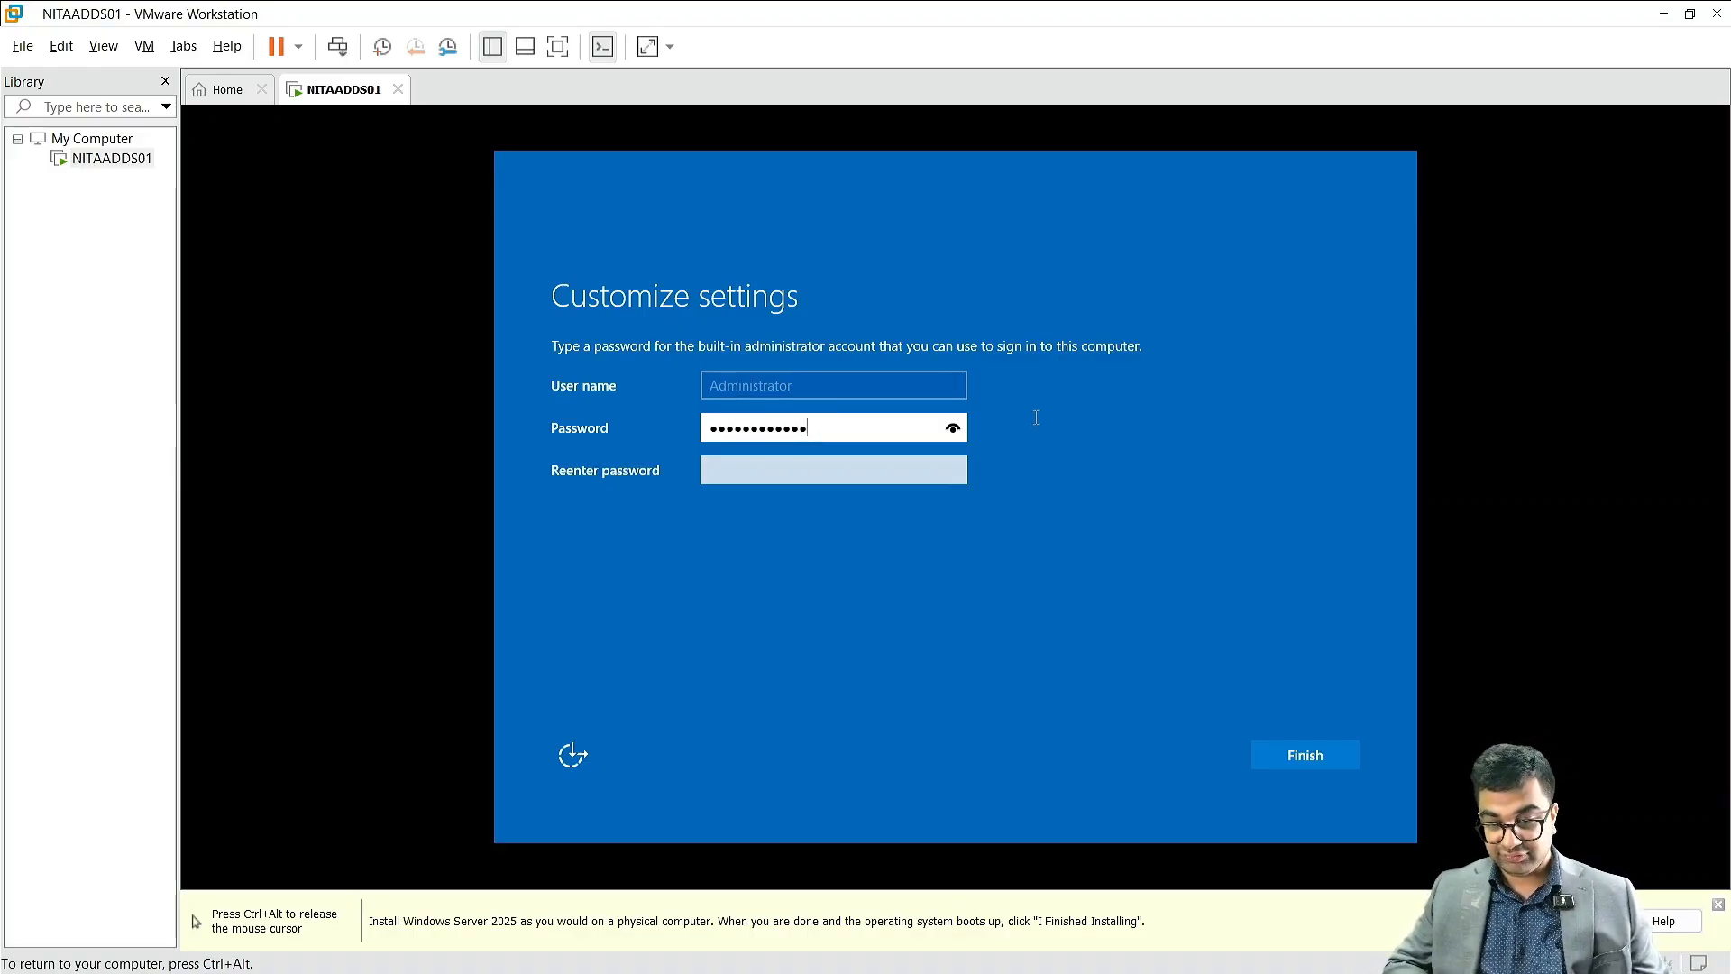
left_click(953, 432)
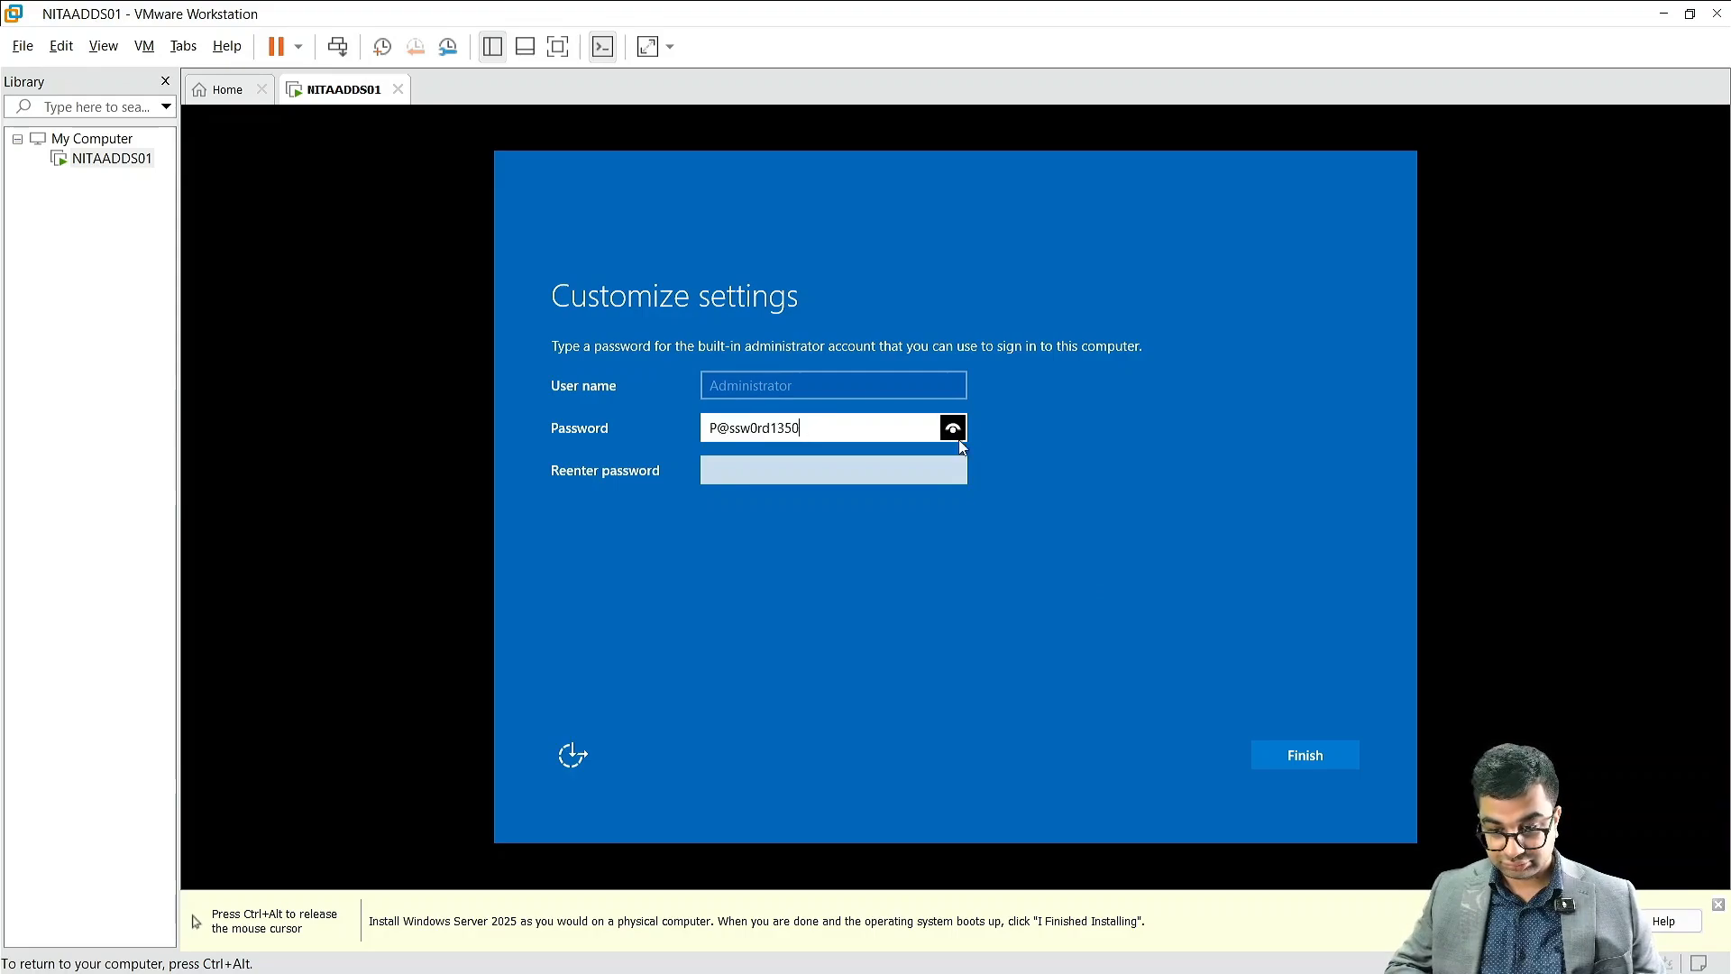
left_click(778, 469)
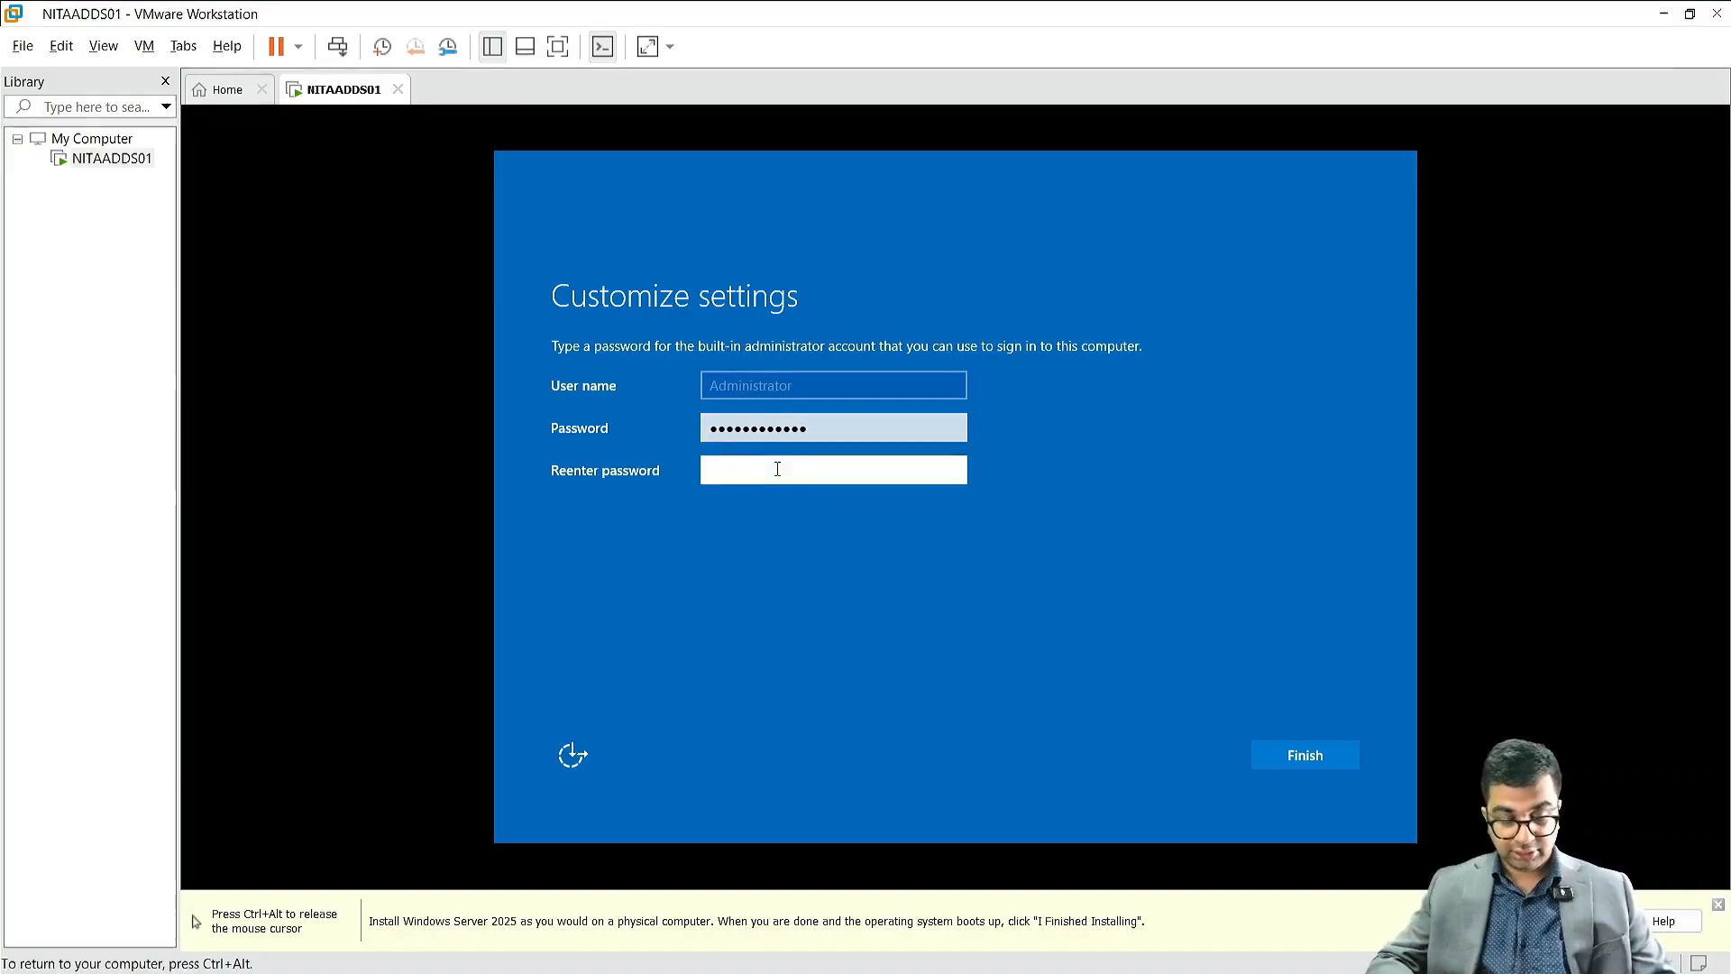
key("Tab")
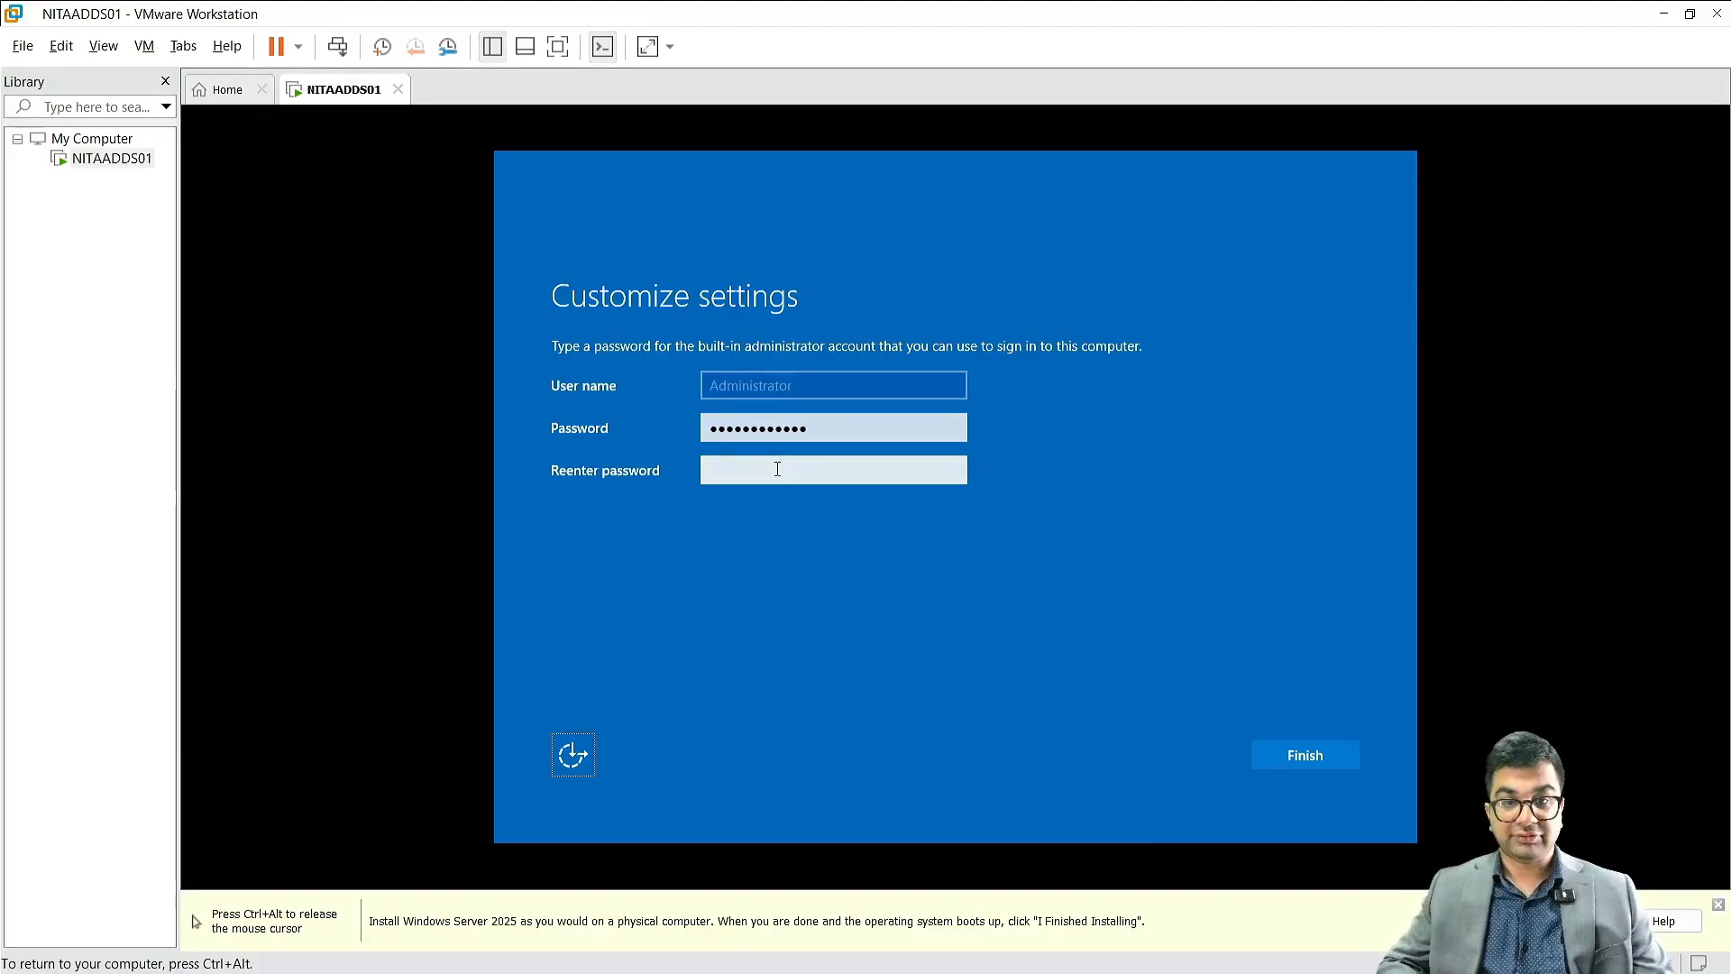
key("Return")
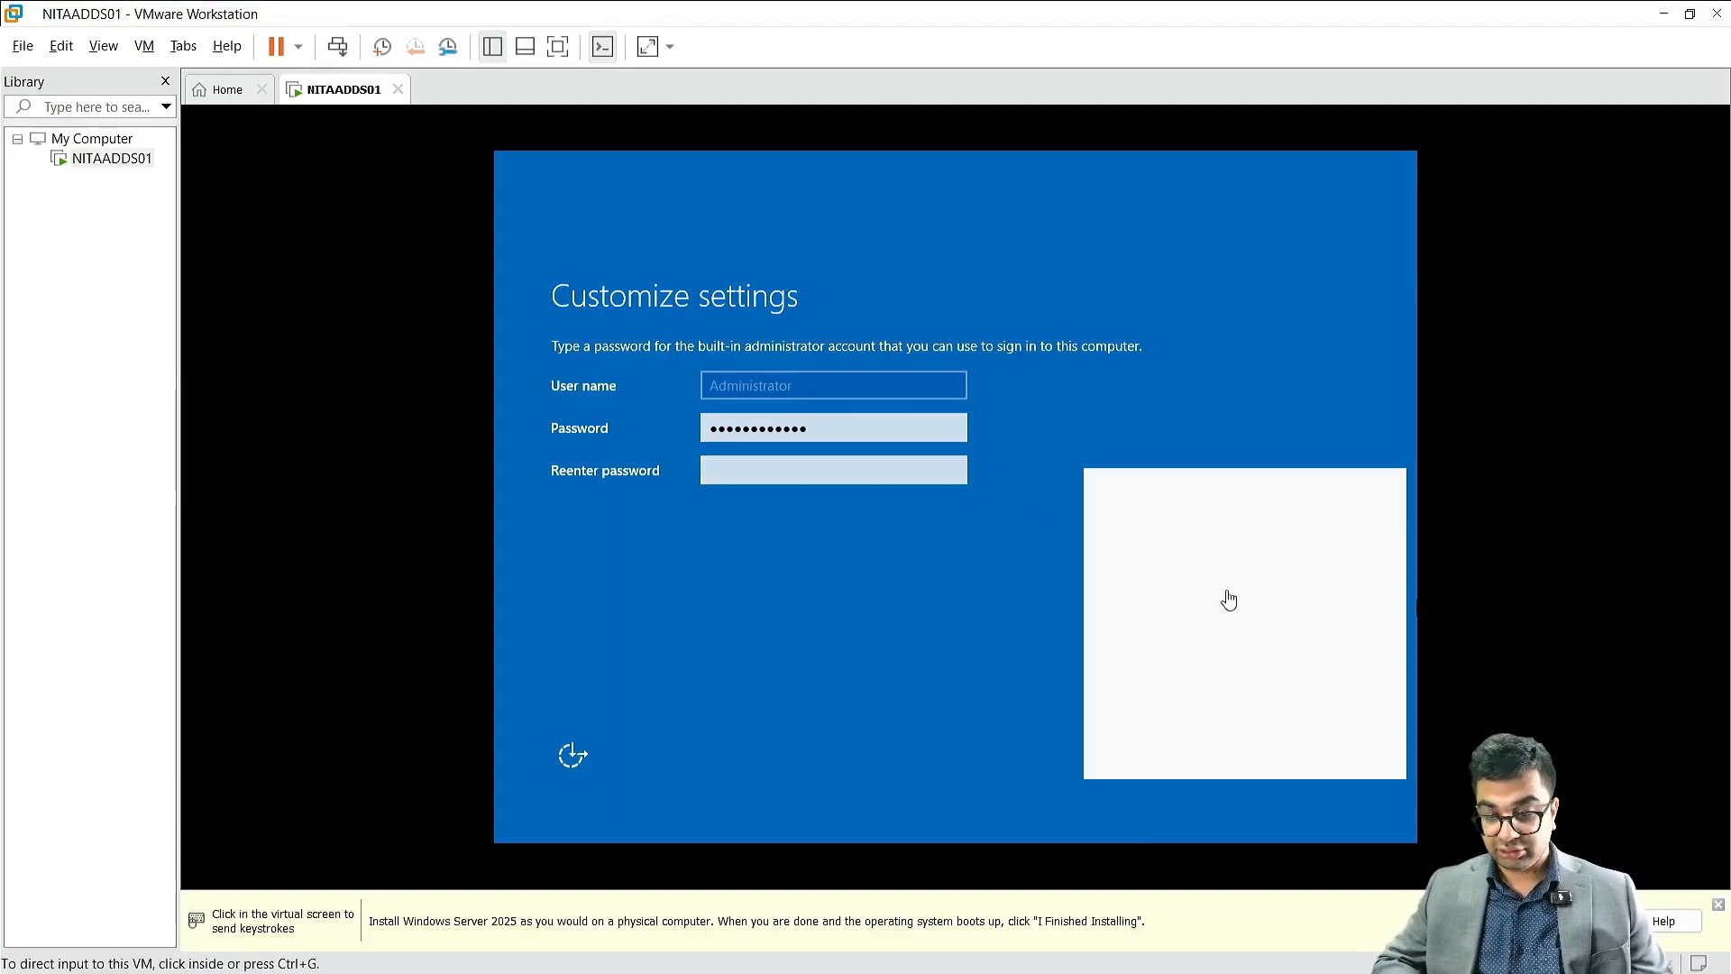
left_click(790, 469)
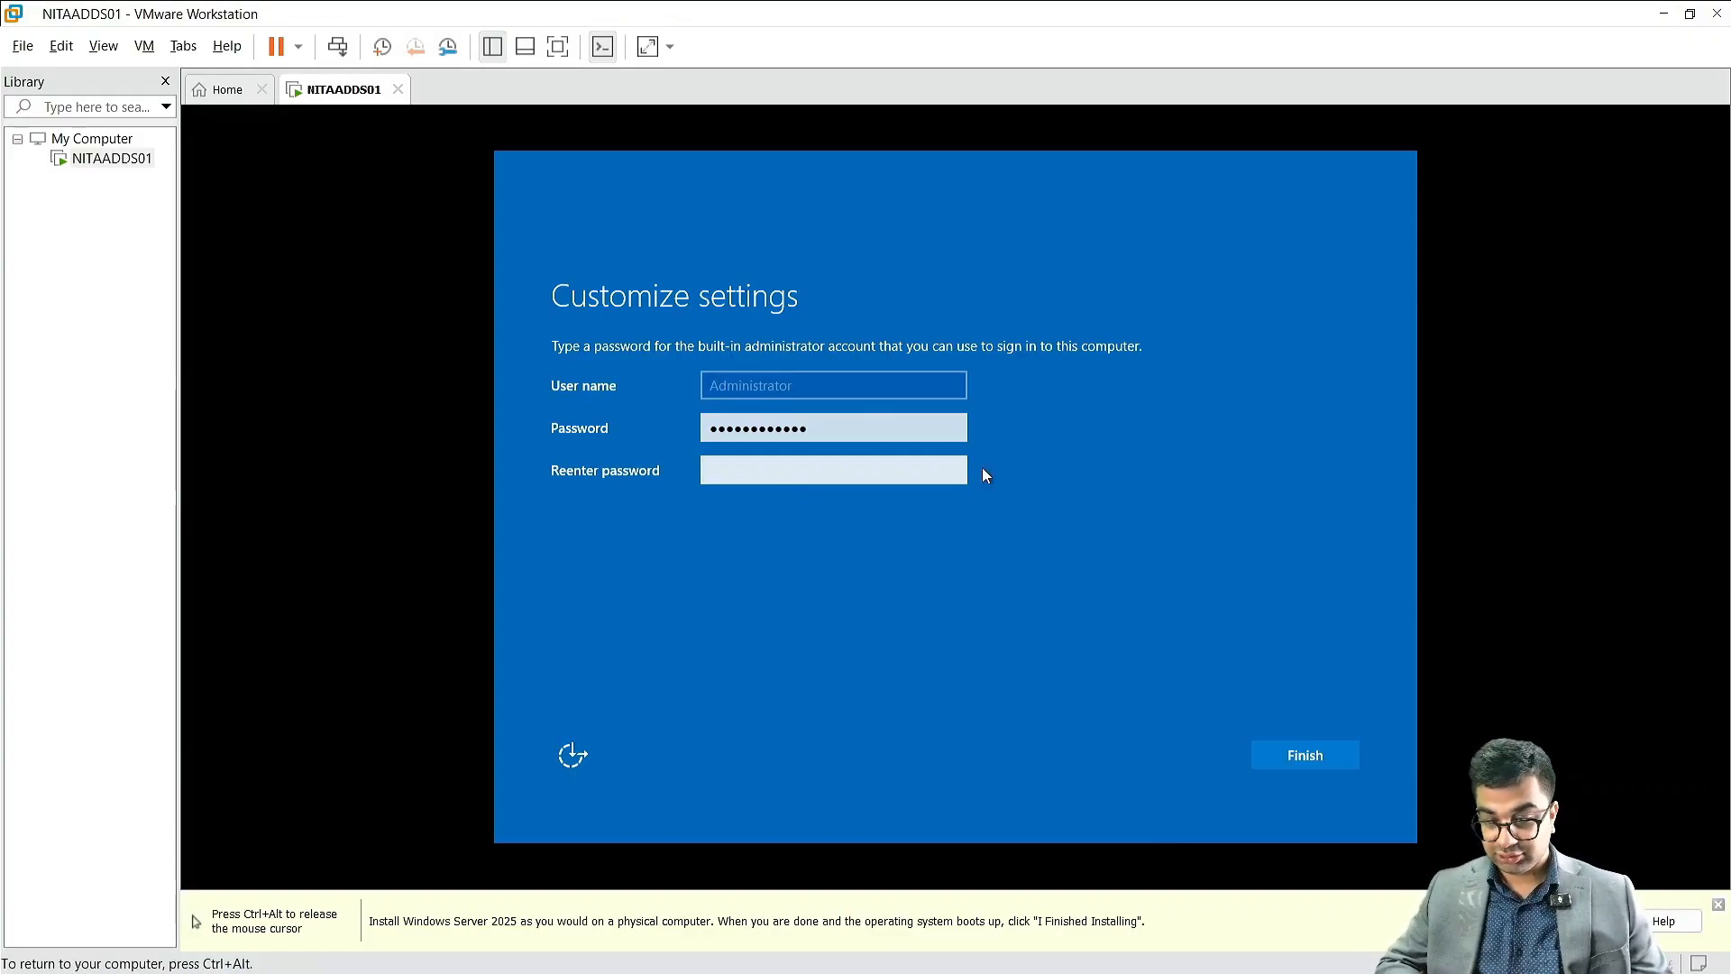
Step: Reenter the Administrator account password for confirmation and finish customizing the Windows Server settings
left_click(781, 478)
type("••••")
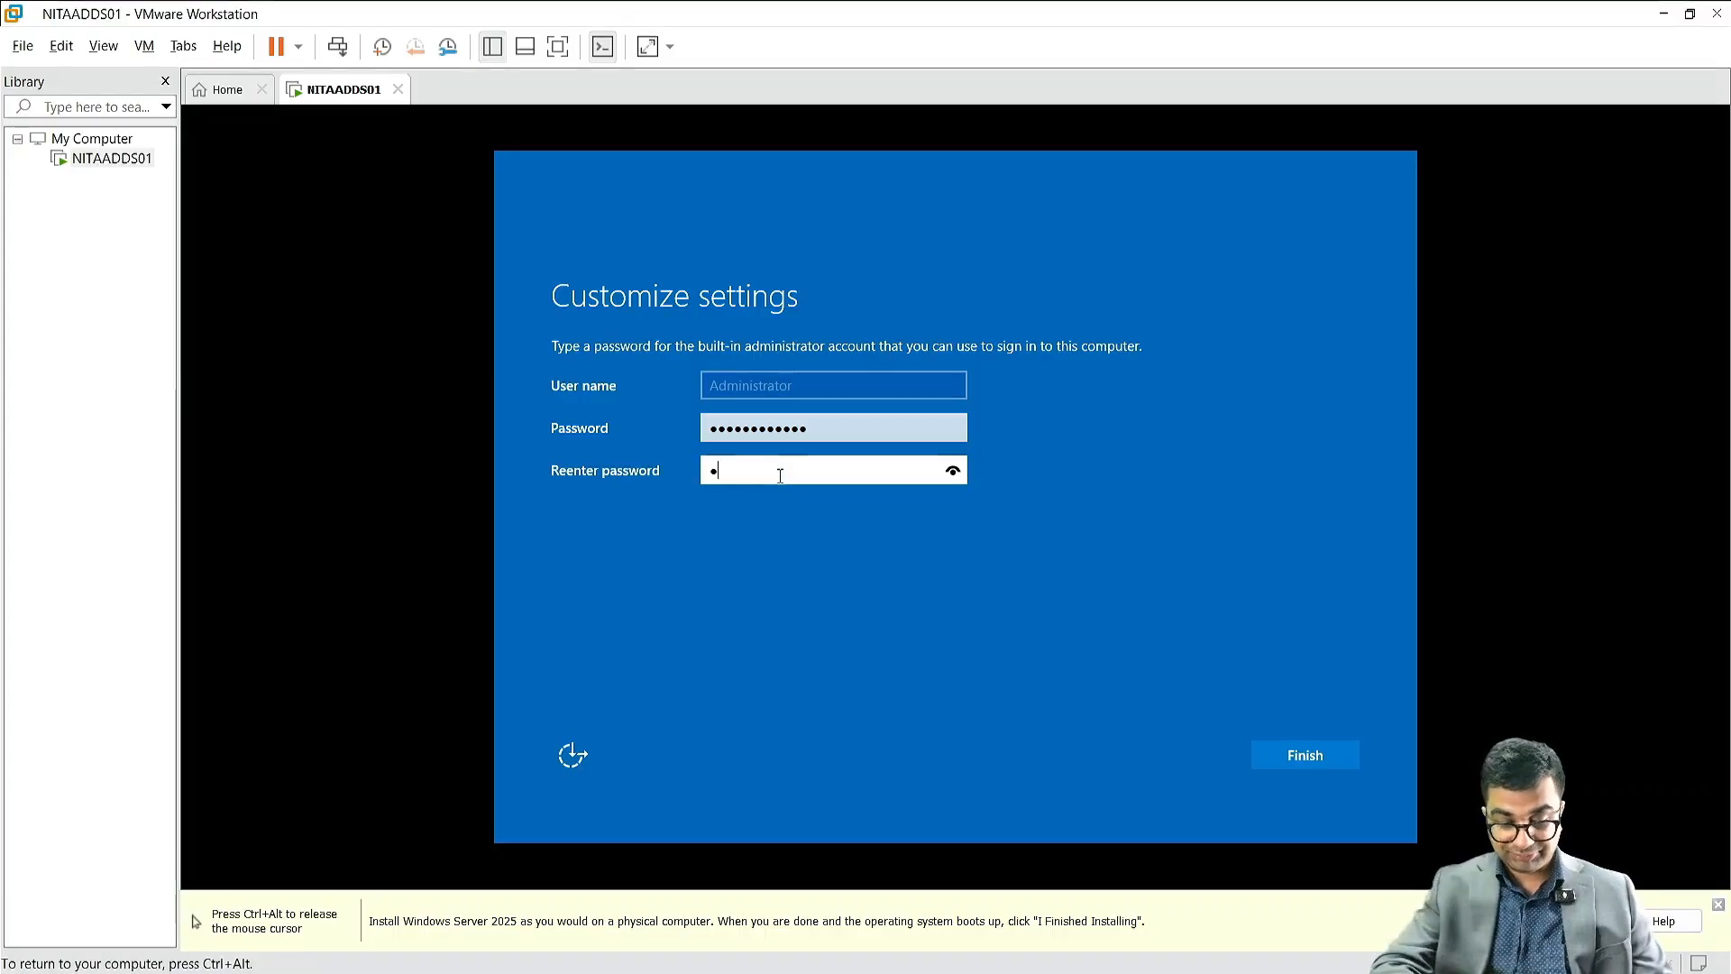
type("•••••••")
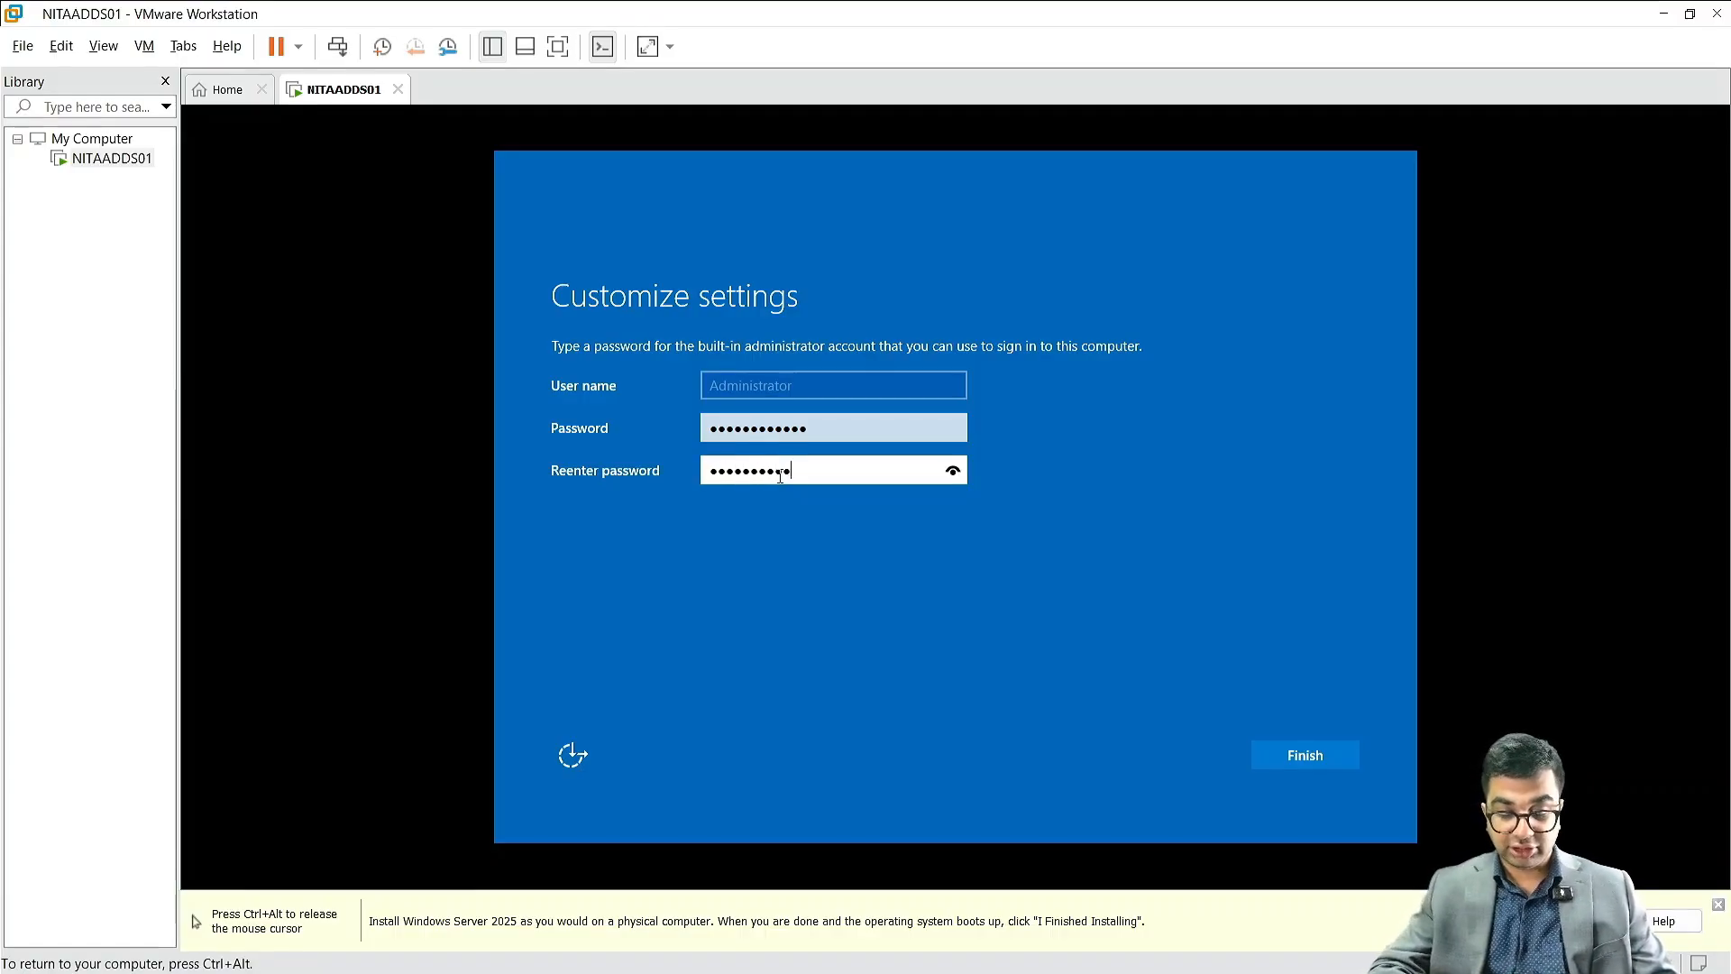
type("•")
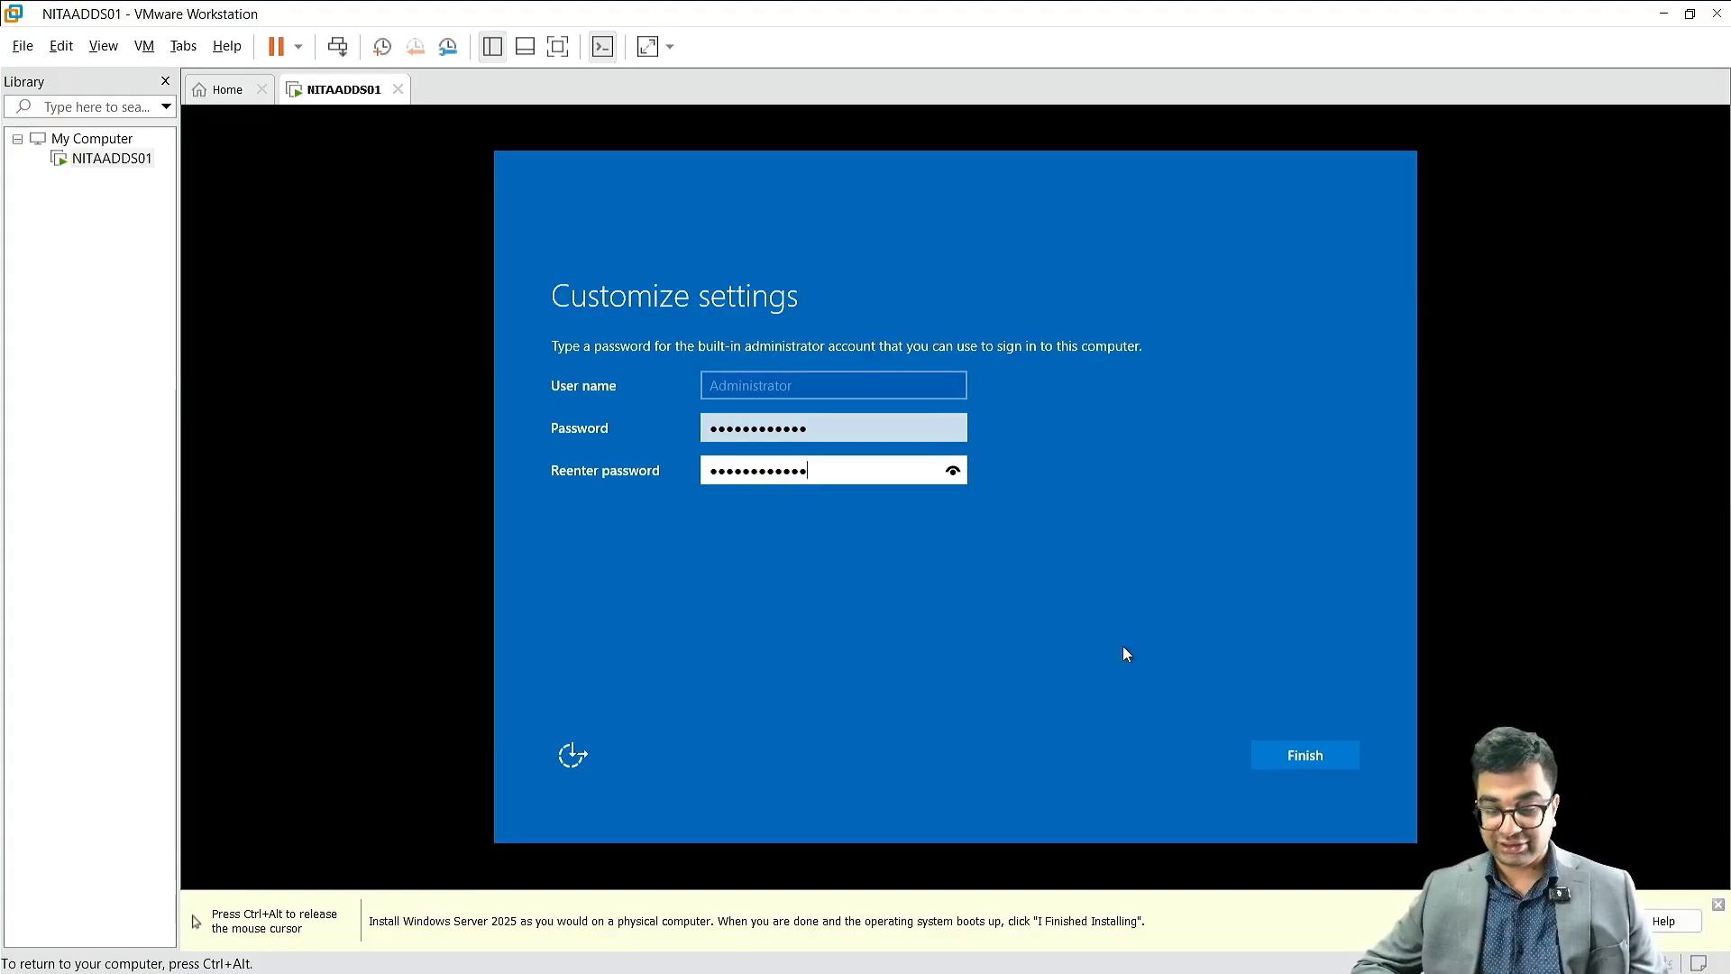
left_click(1302, 758)
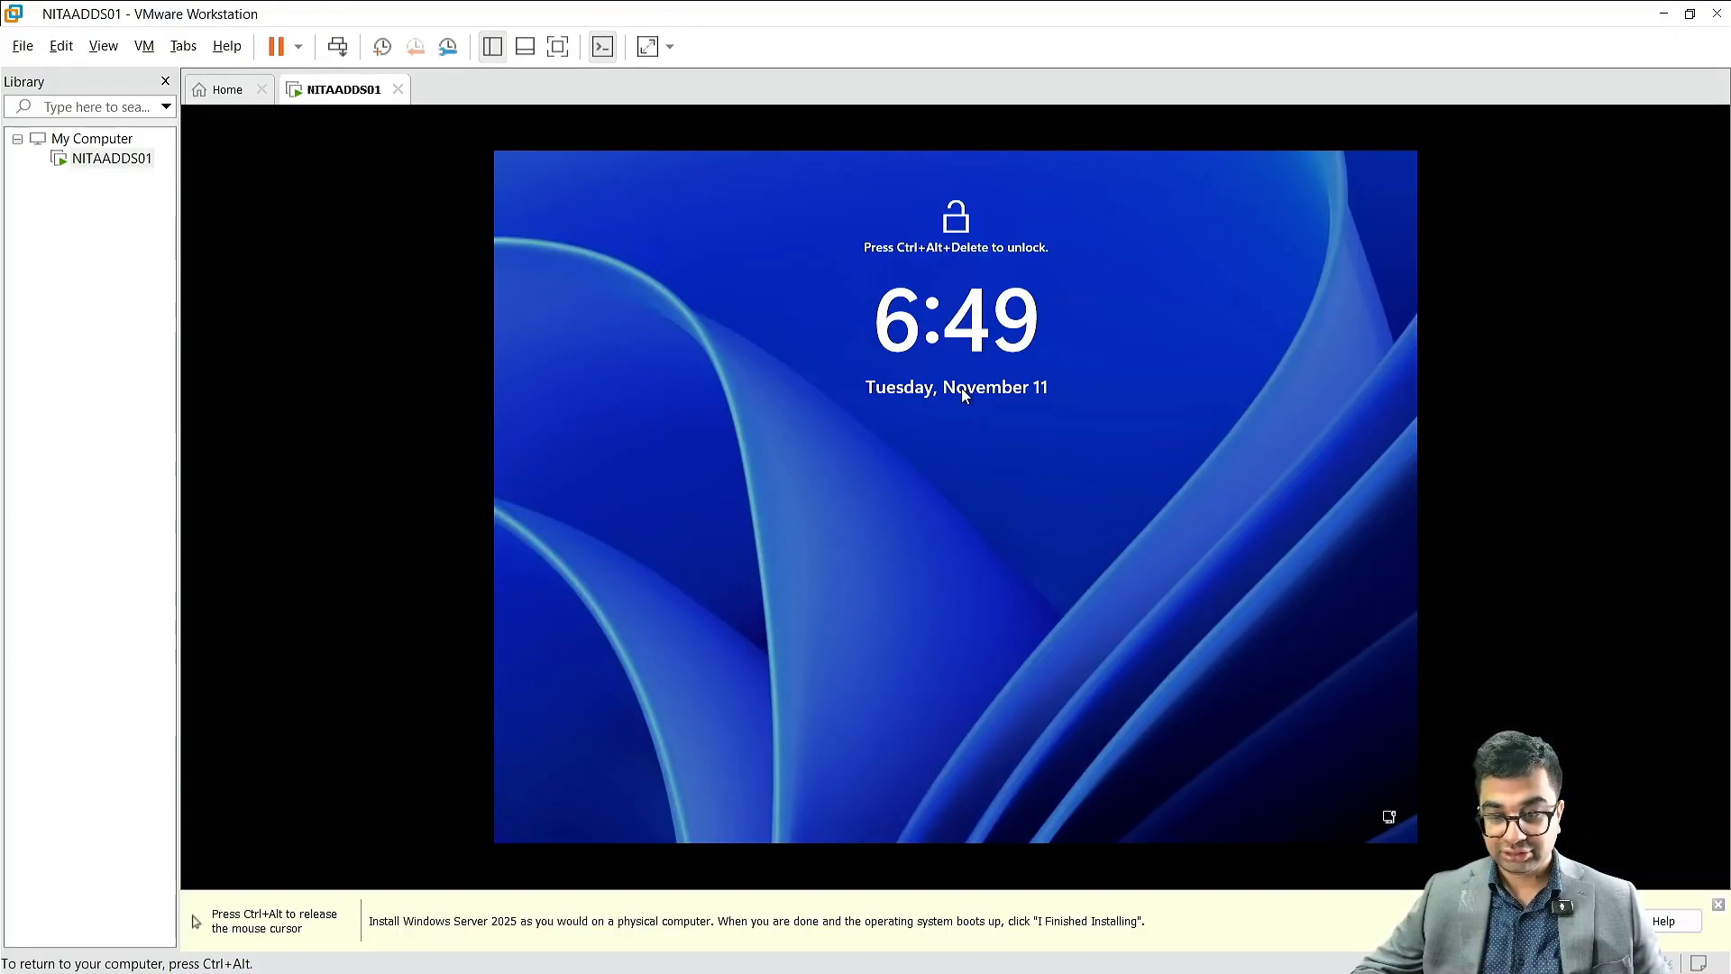
Step: Unlock the virtual machine's lock screen from the host to reach the Administrator sign-in prompt
key("ctrl+alt")
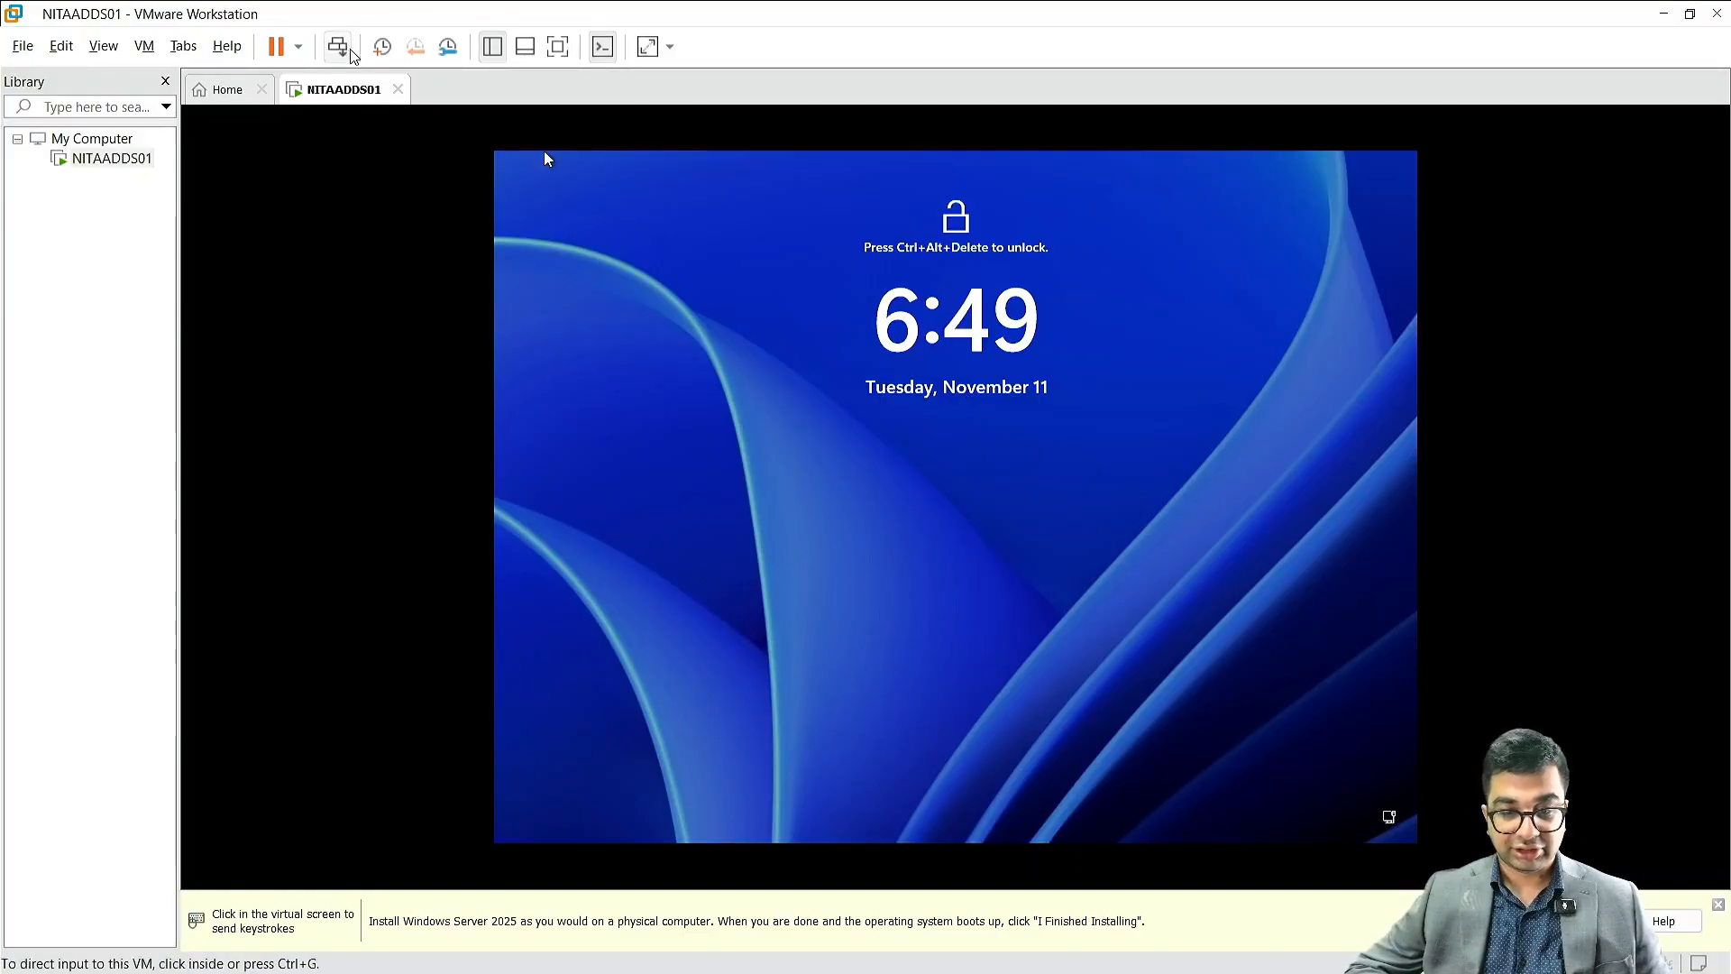
left_click(343, 52)
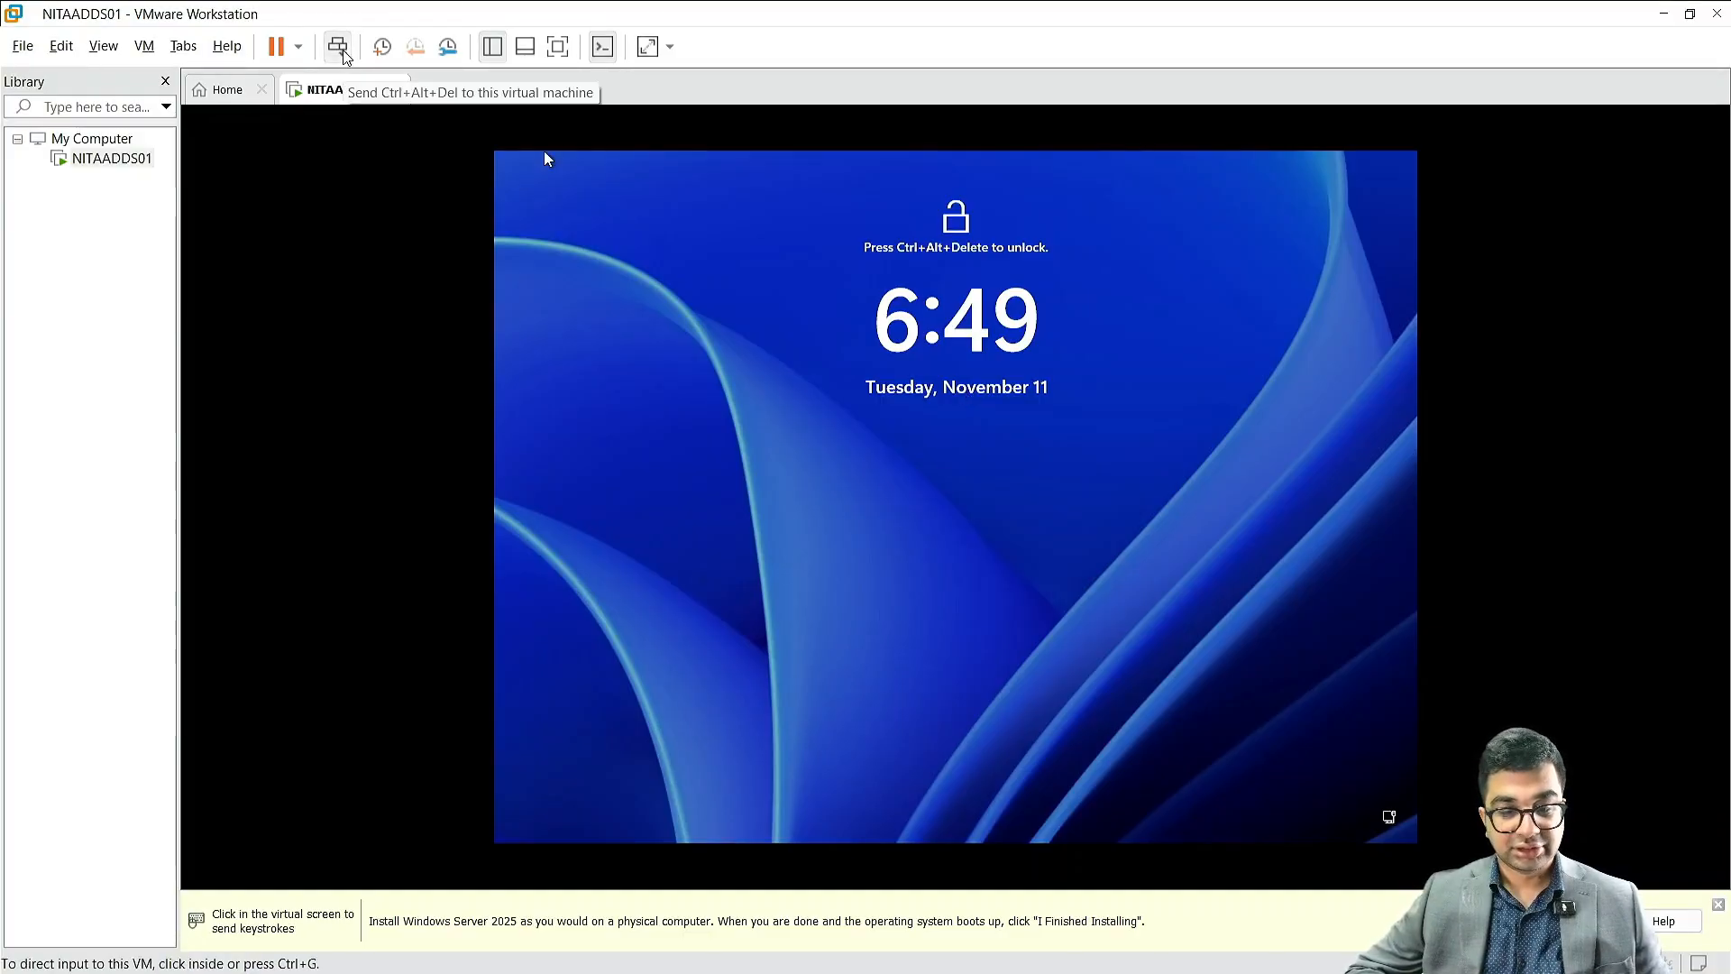
left_click(886, 419)
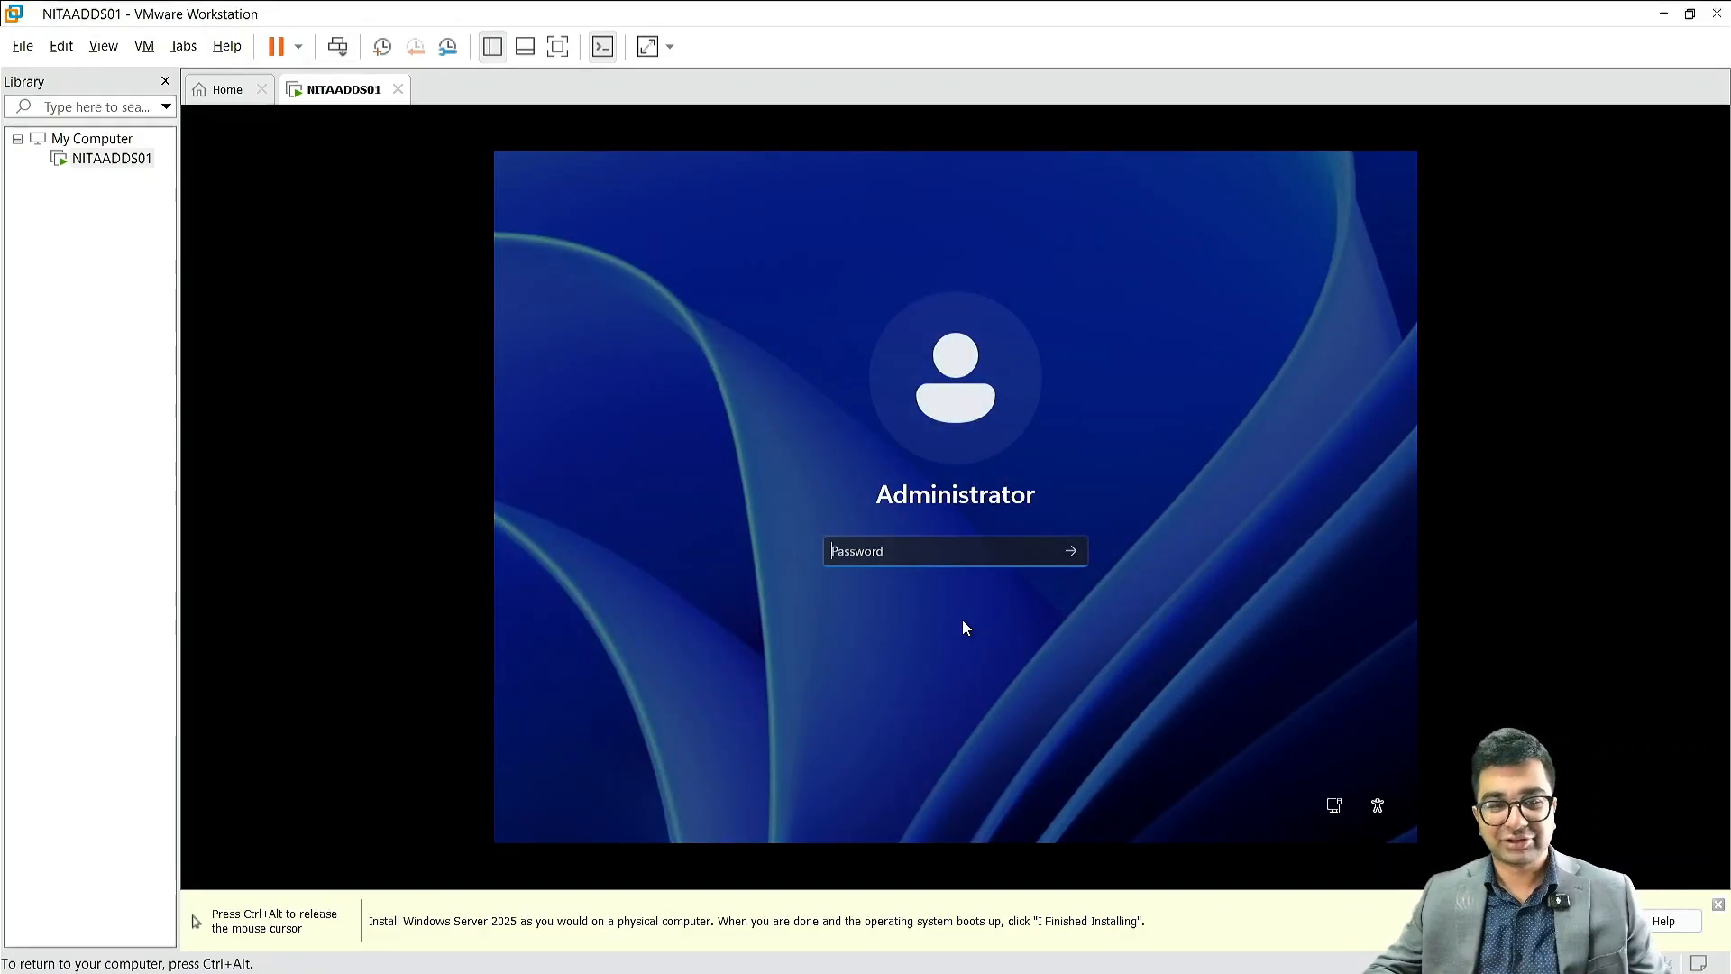
Step: Enter the Administrator account password, reveal it to check the entry, and sign in to Windows Server
type("Password123")
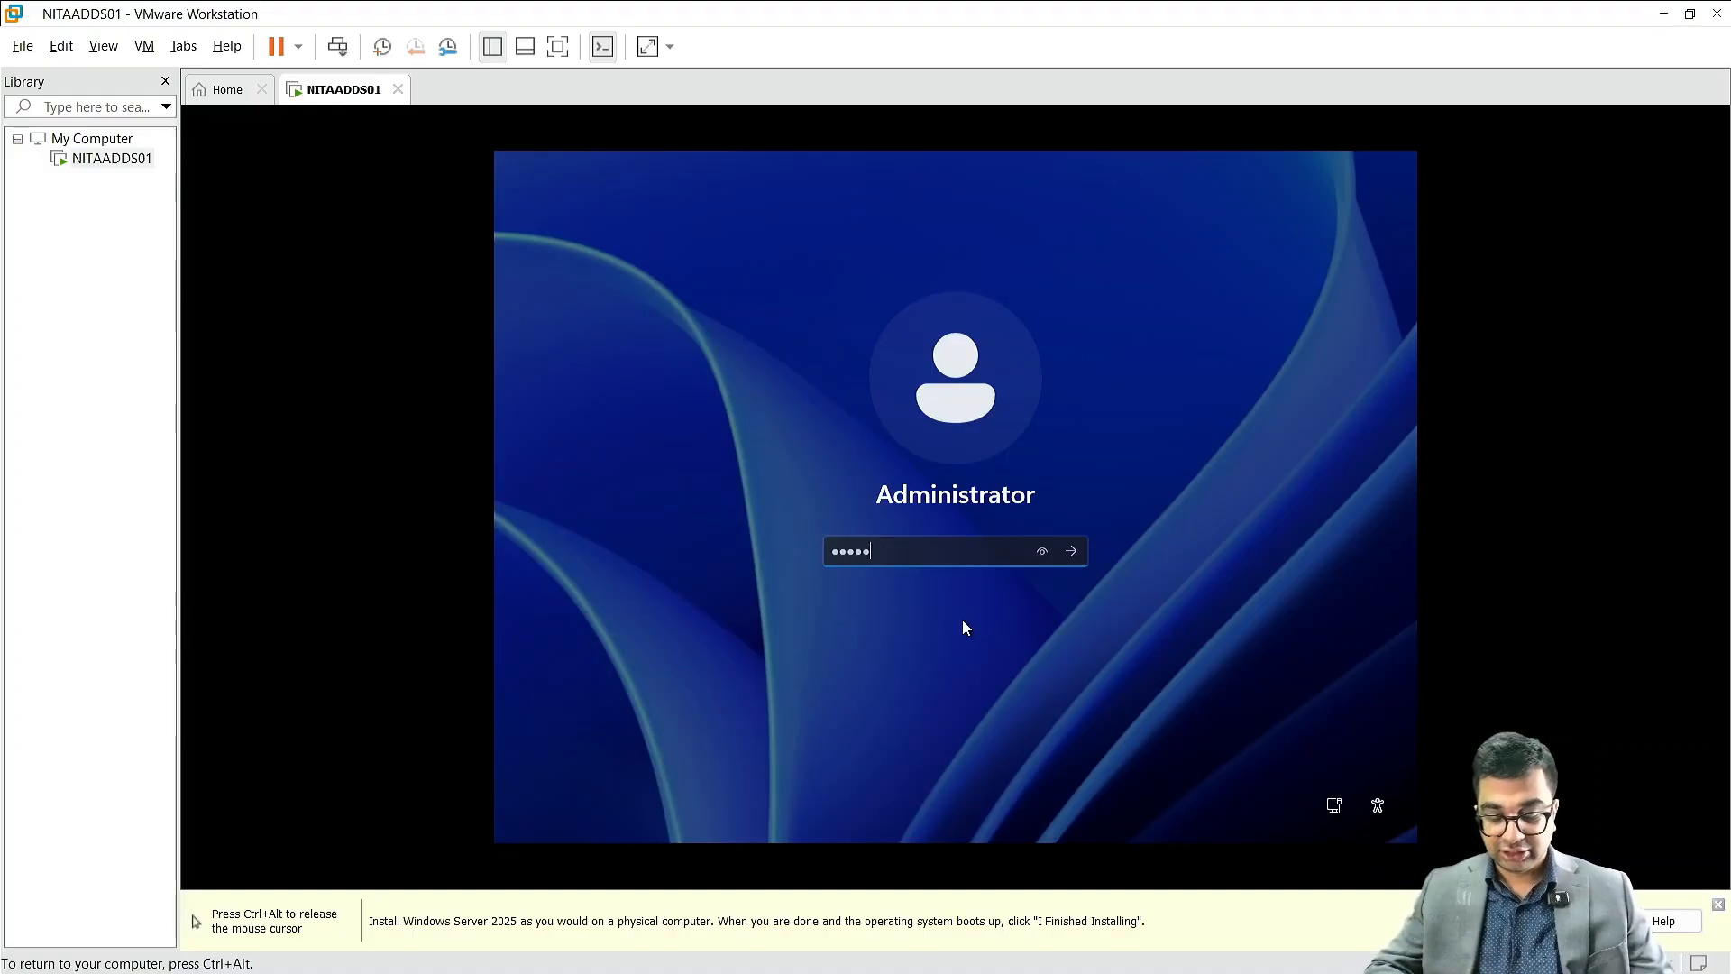
type("!")
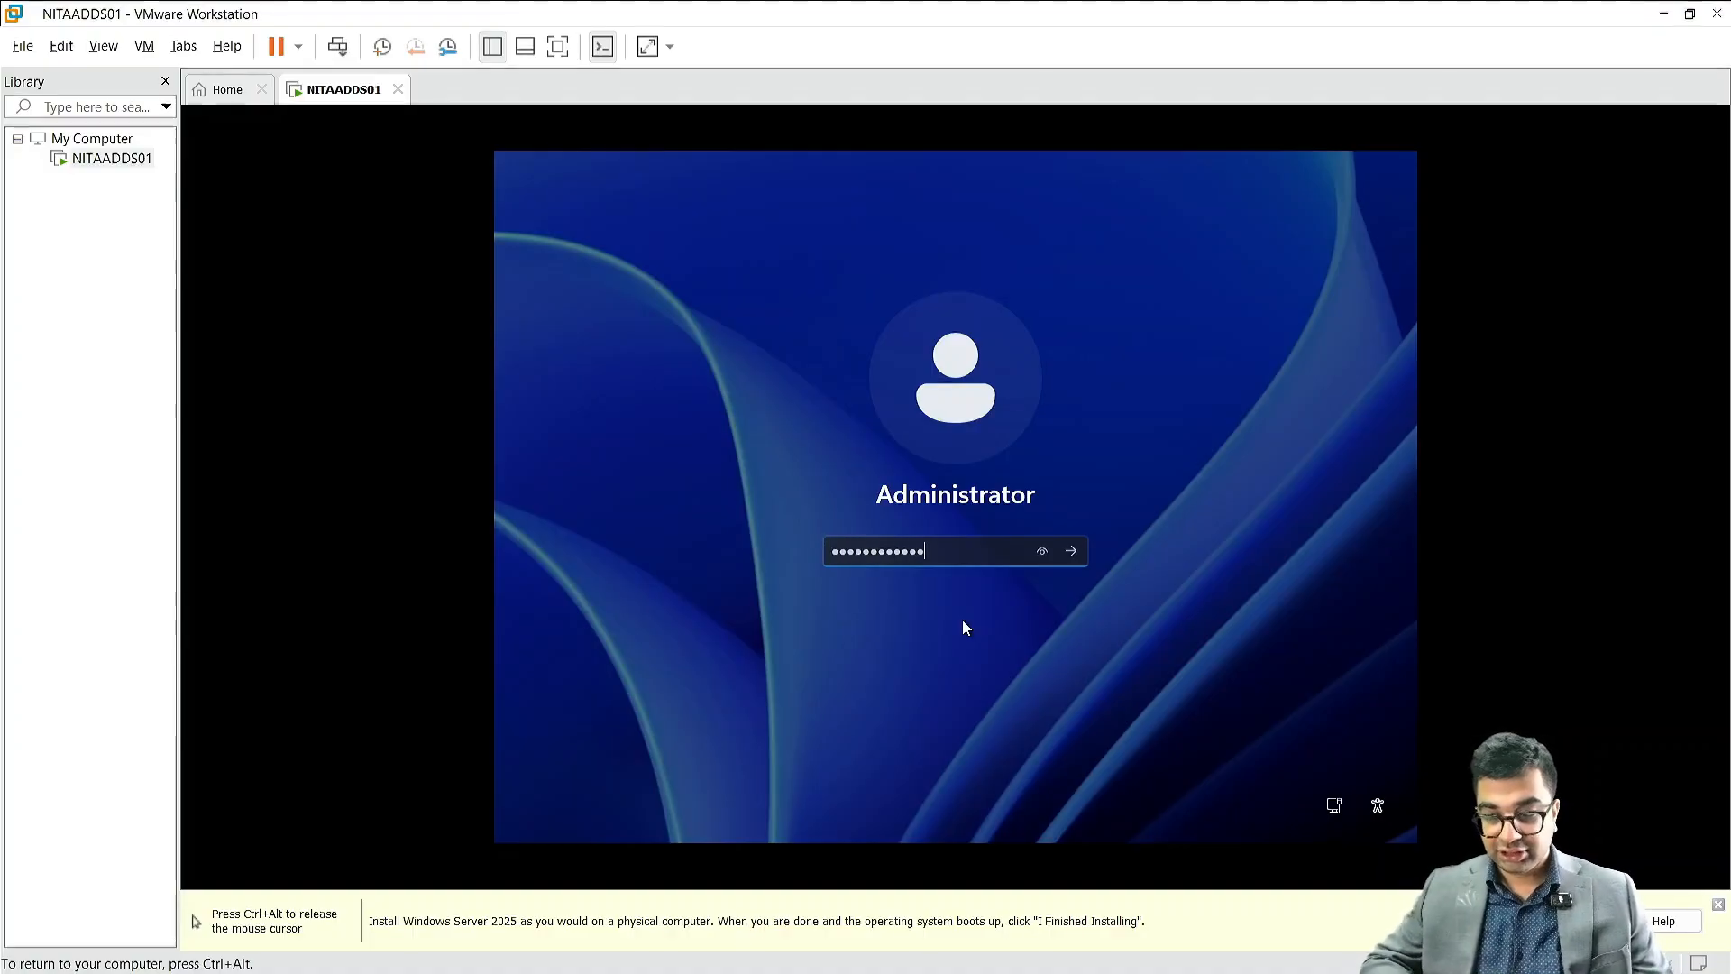
left_click(1041, 553)
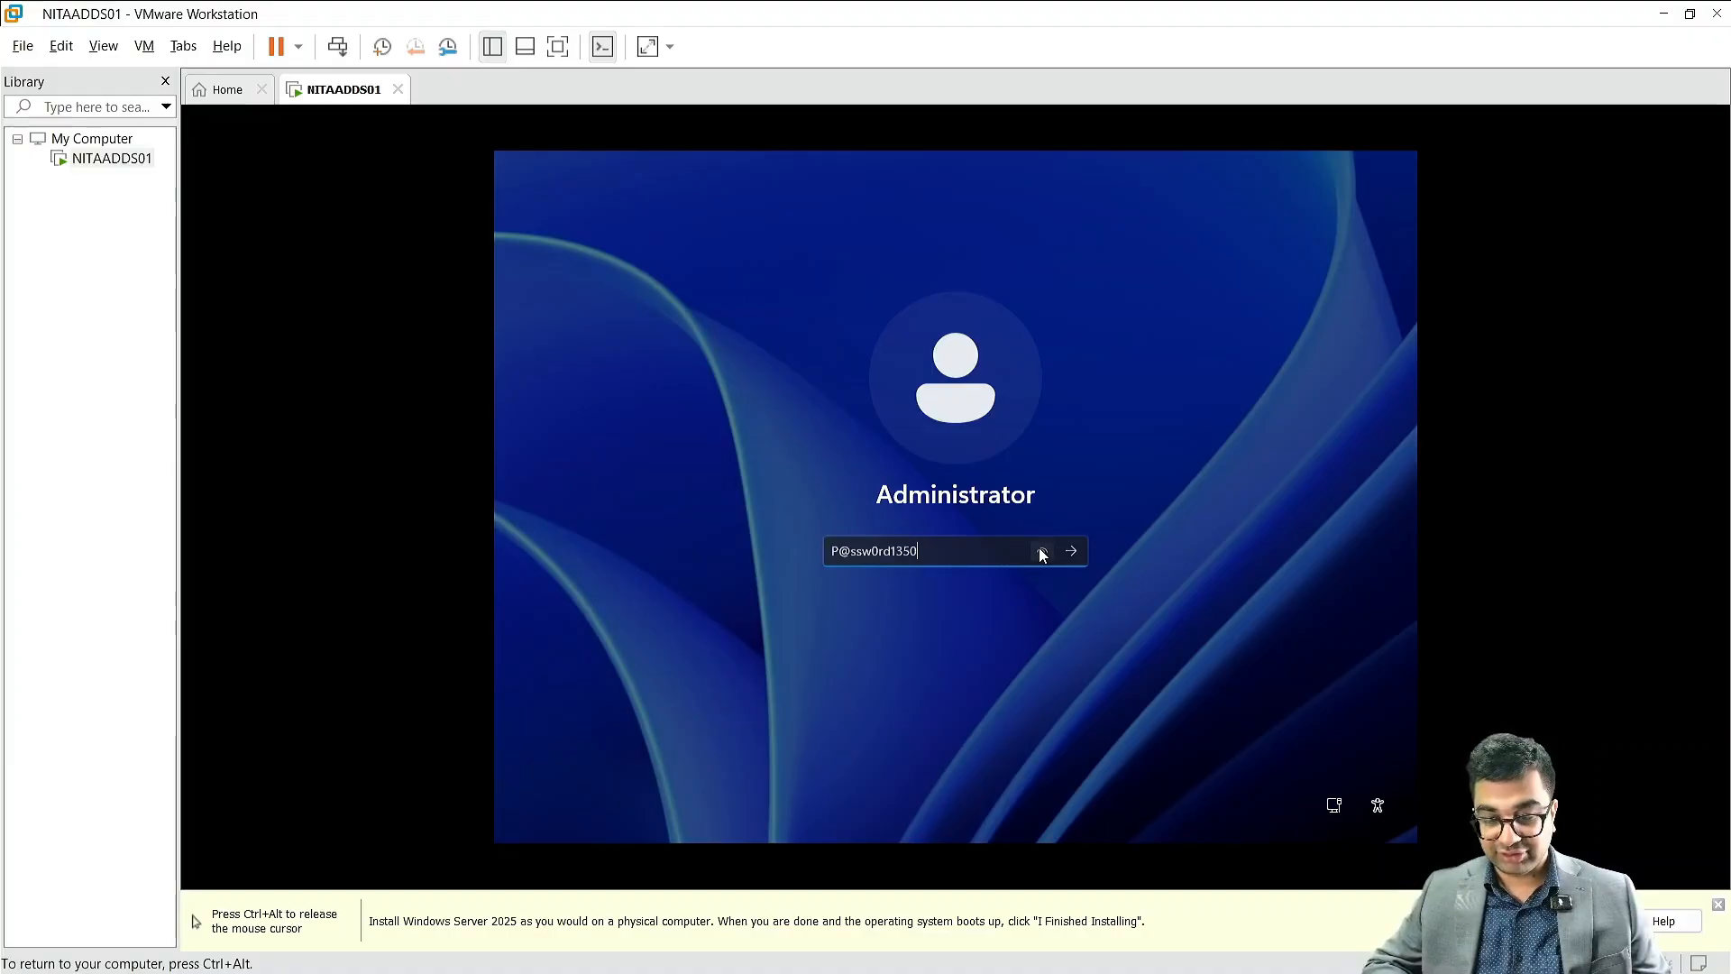
key("Return")
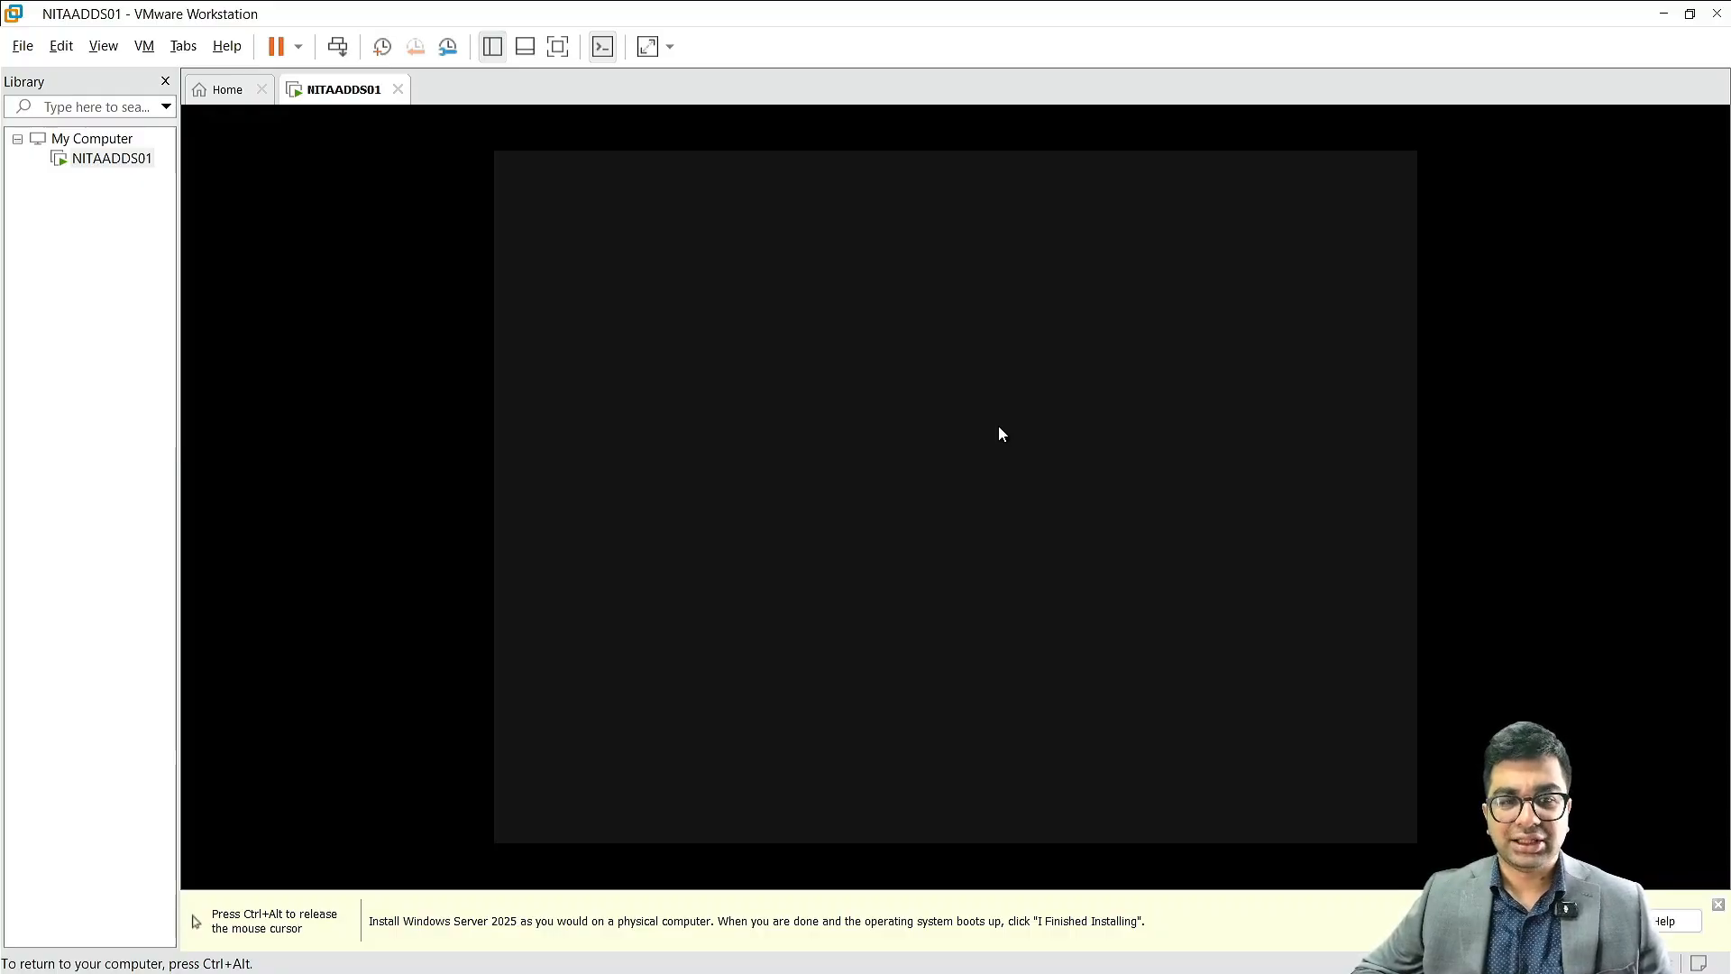
Step: Hide the virtual machine Library to widen the console area and return input focus to the guest
key("ctrl+alt")
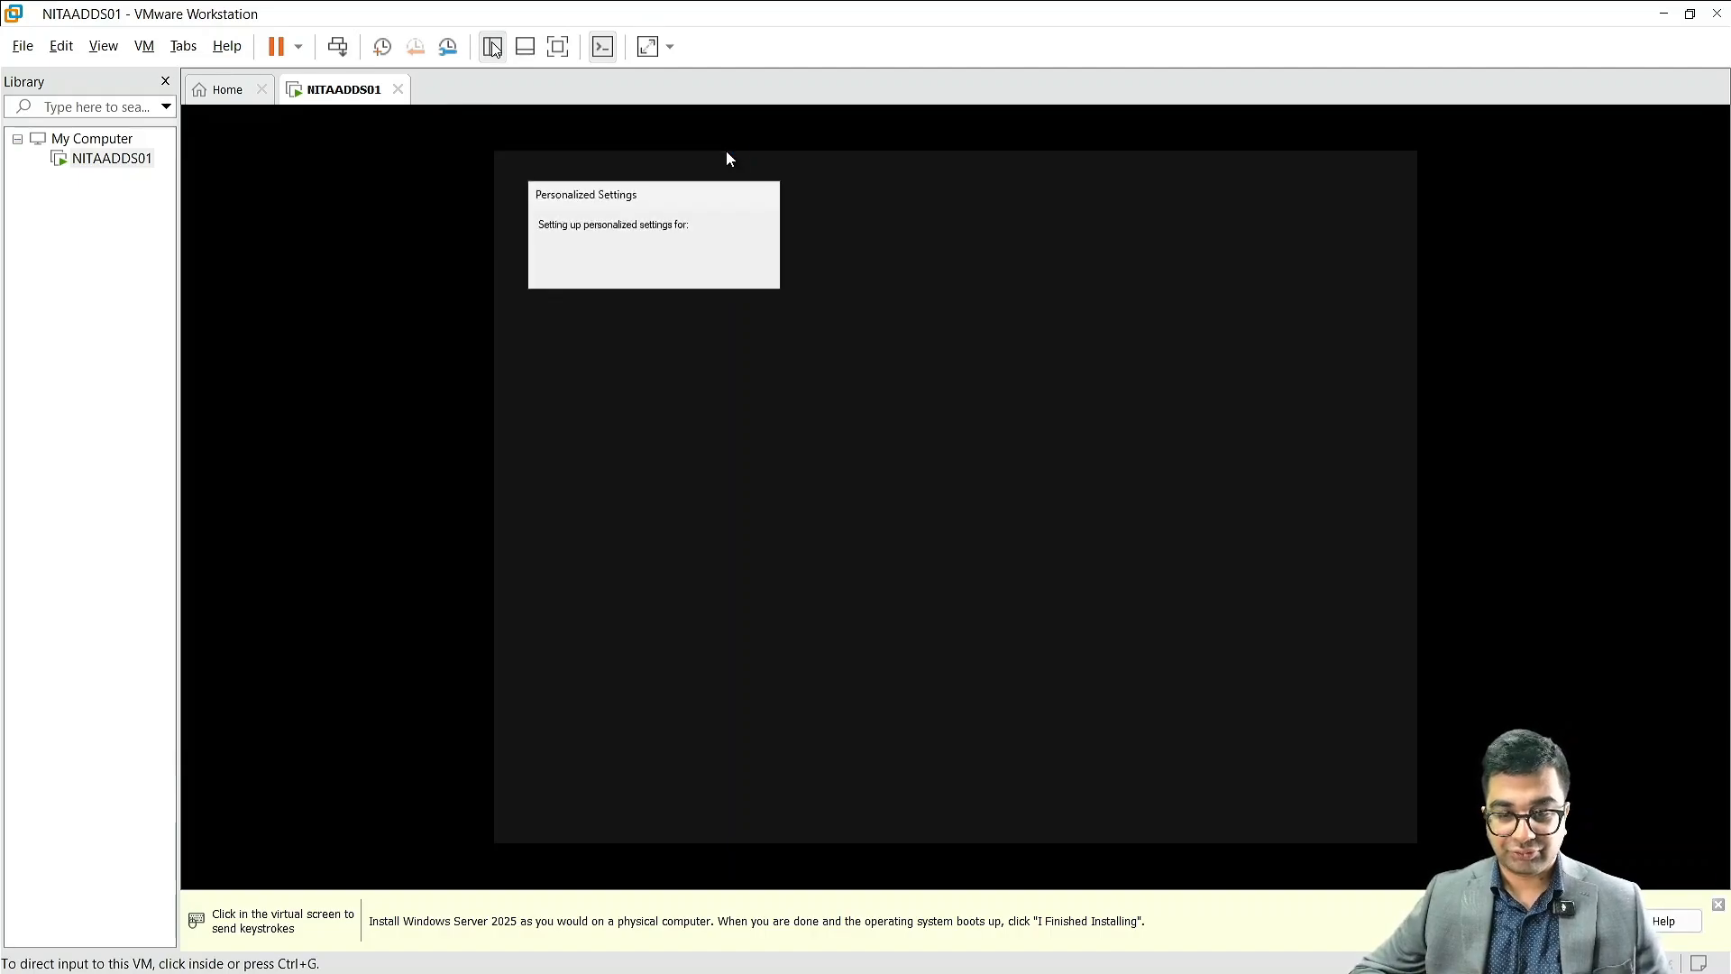
left_click(495, 50)
left_click(592, 294)
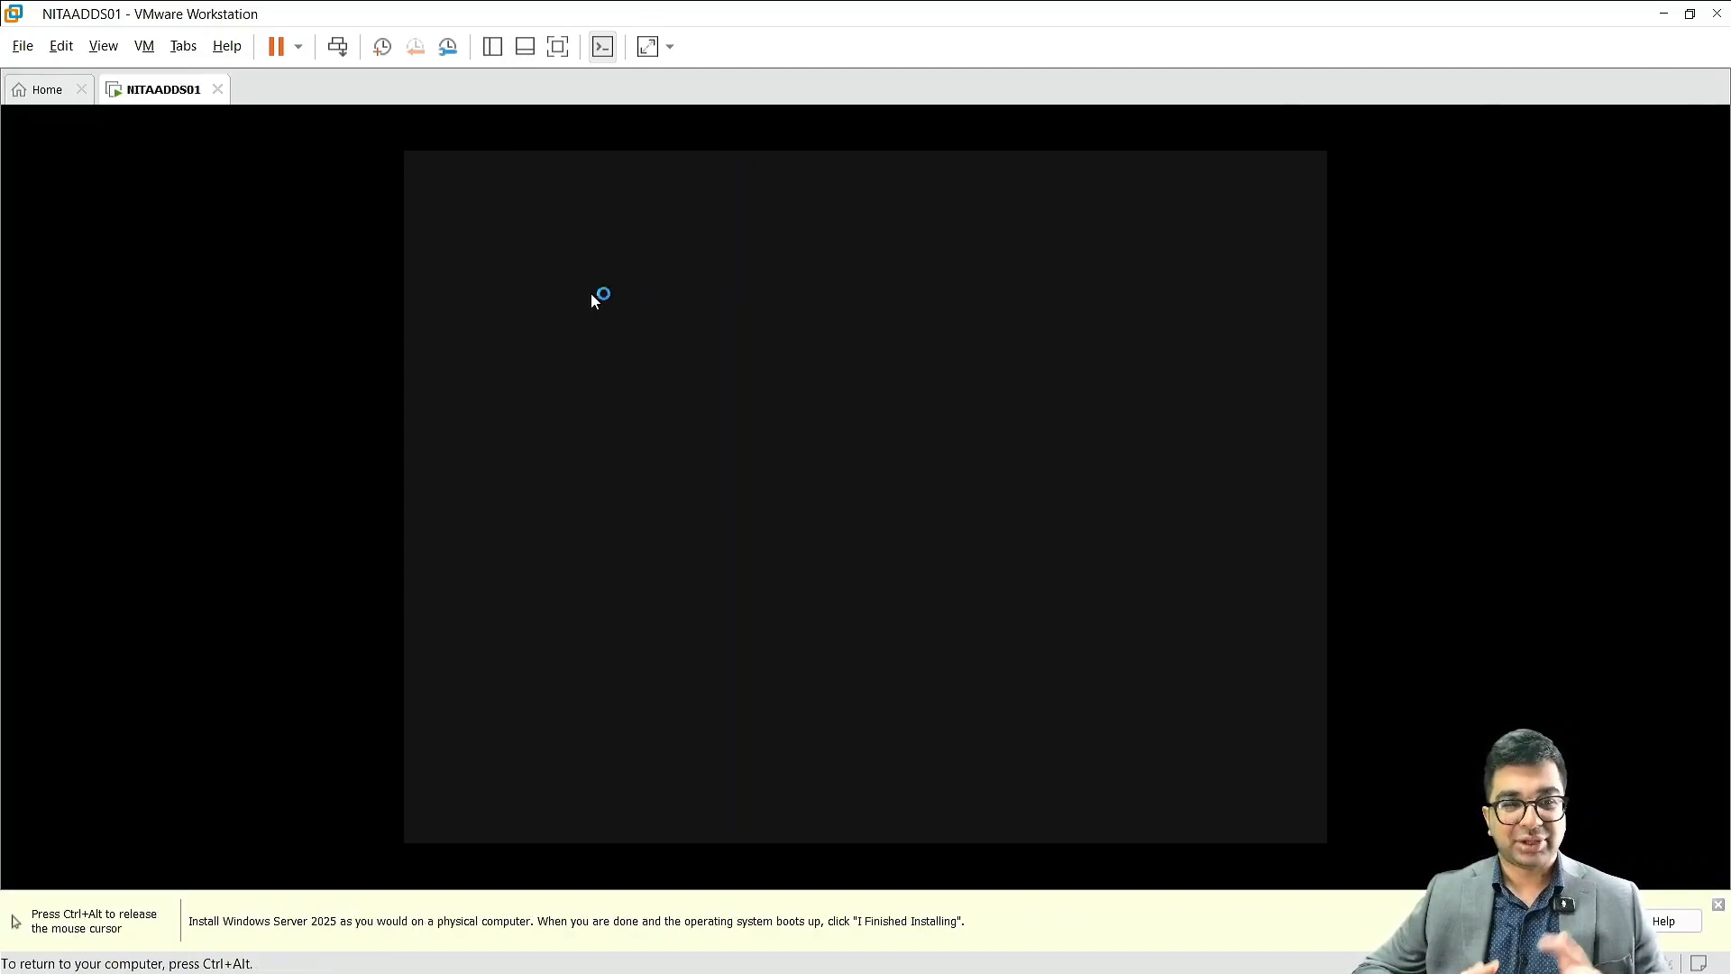
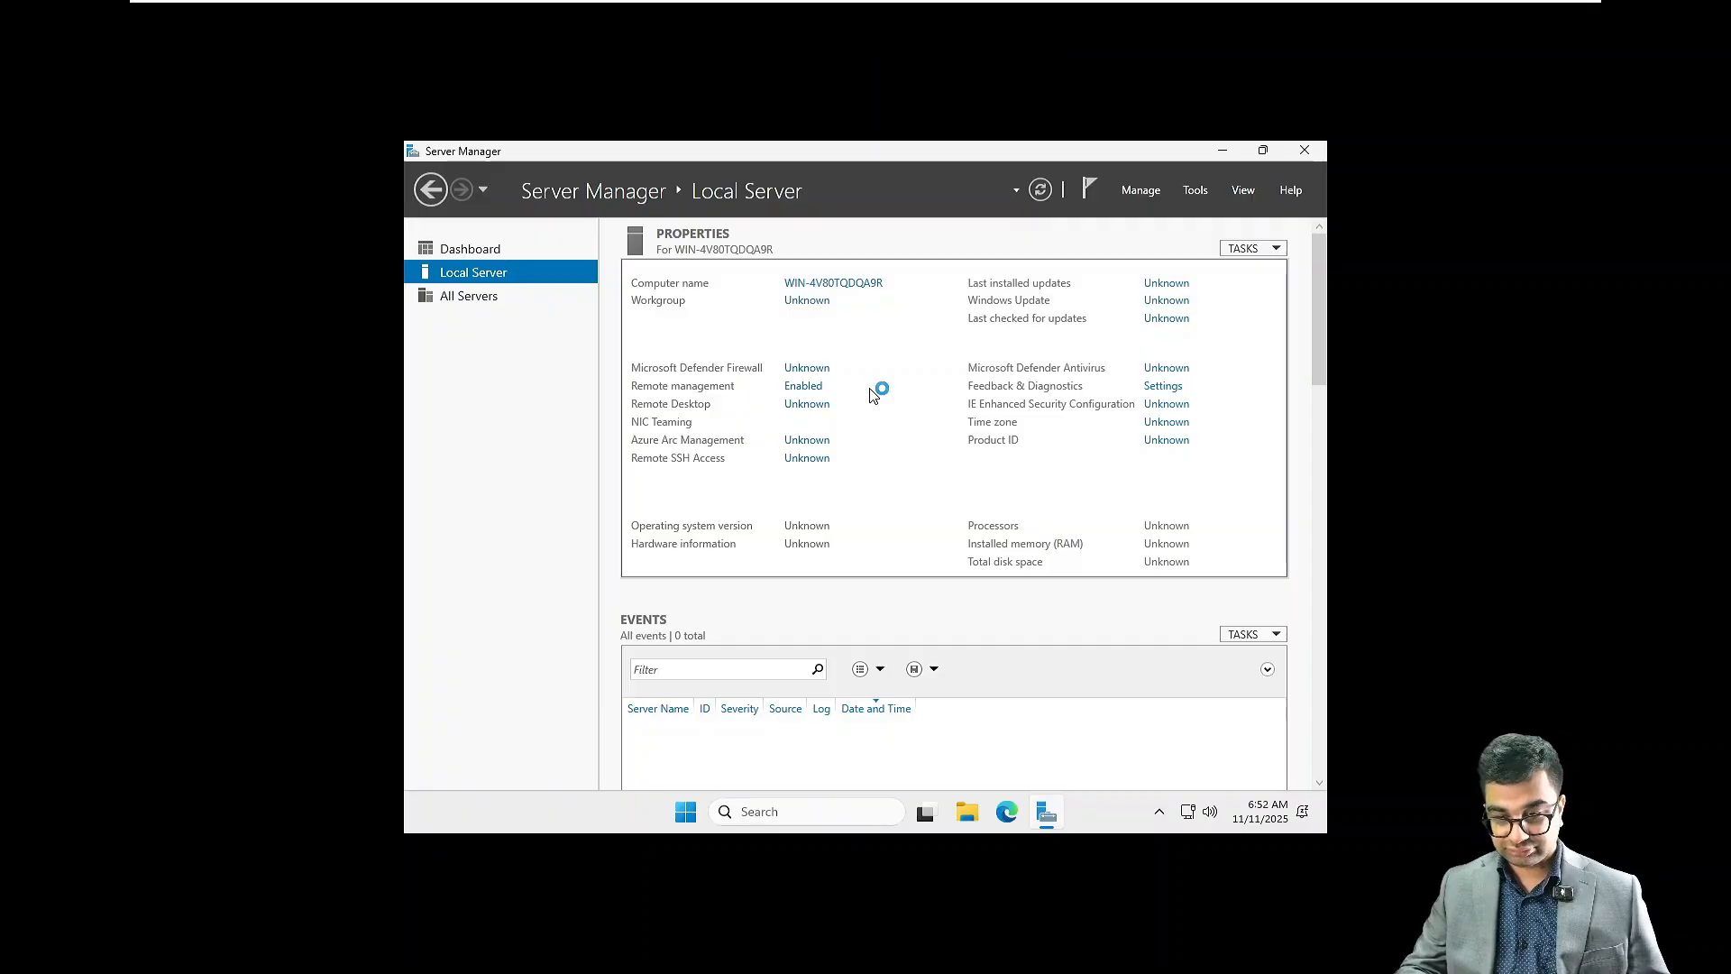
key("super+plus")
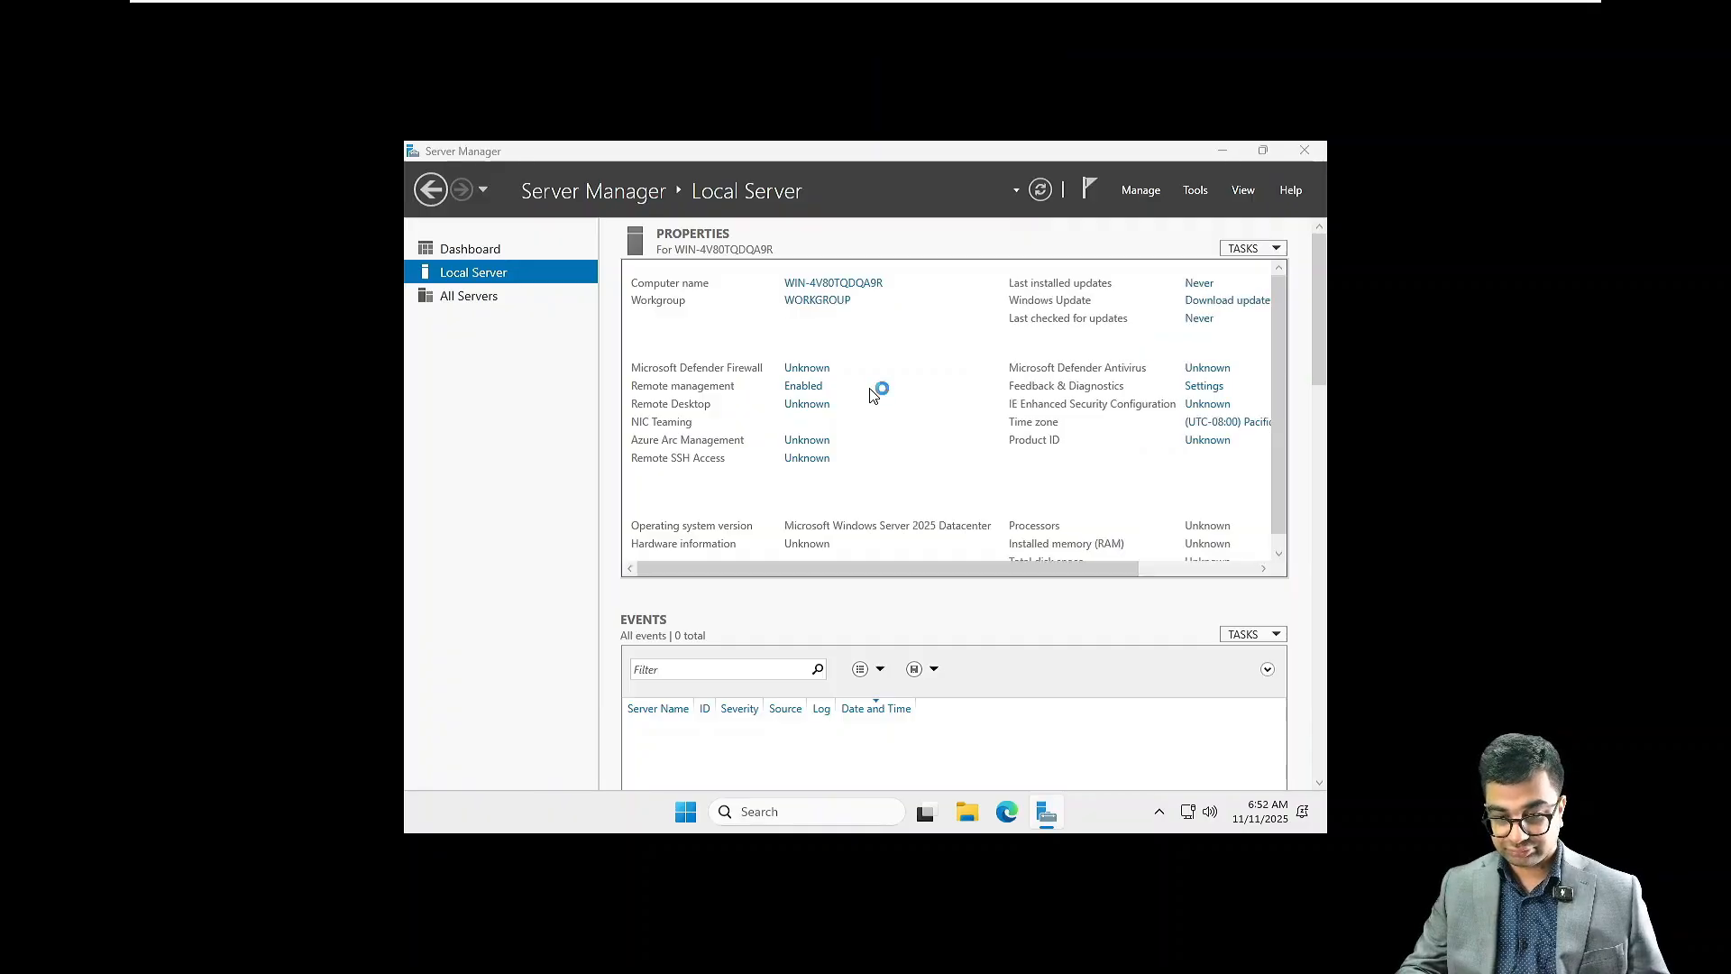
key("super")
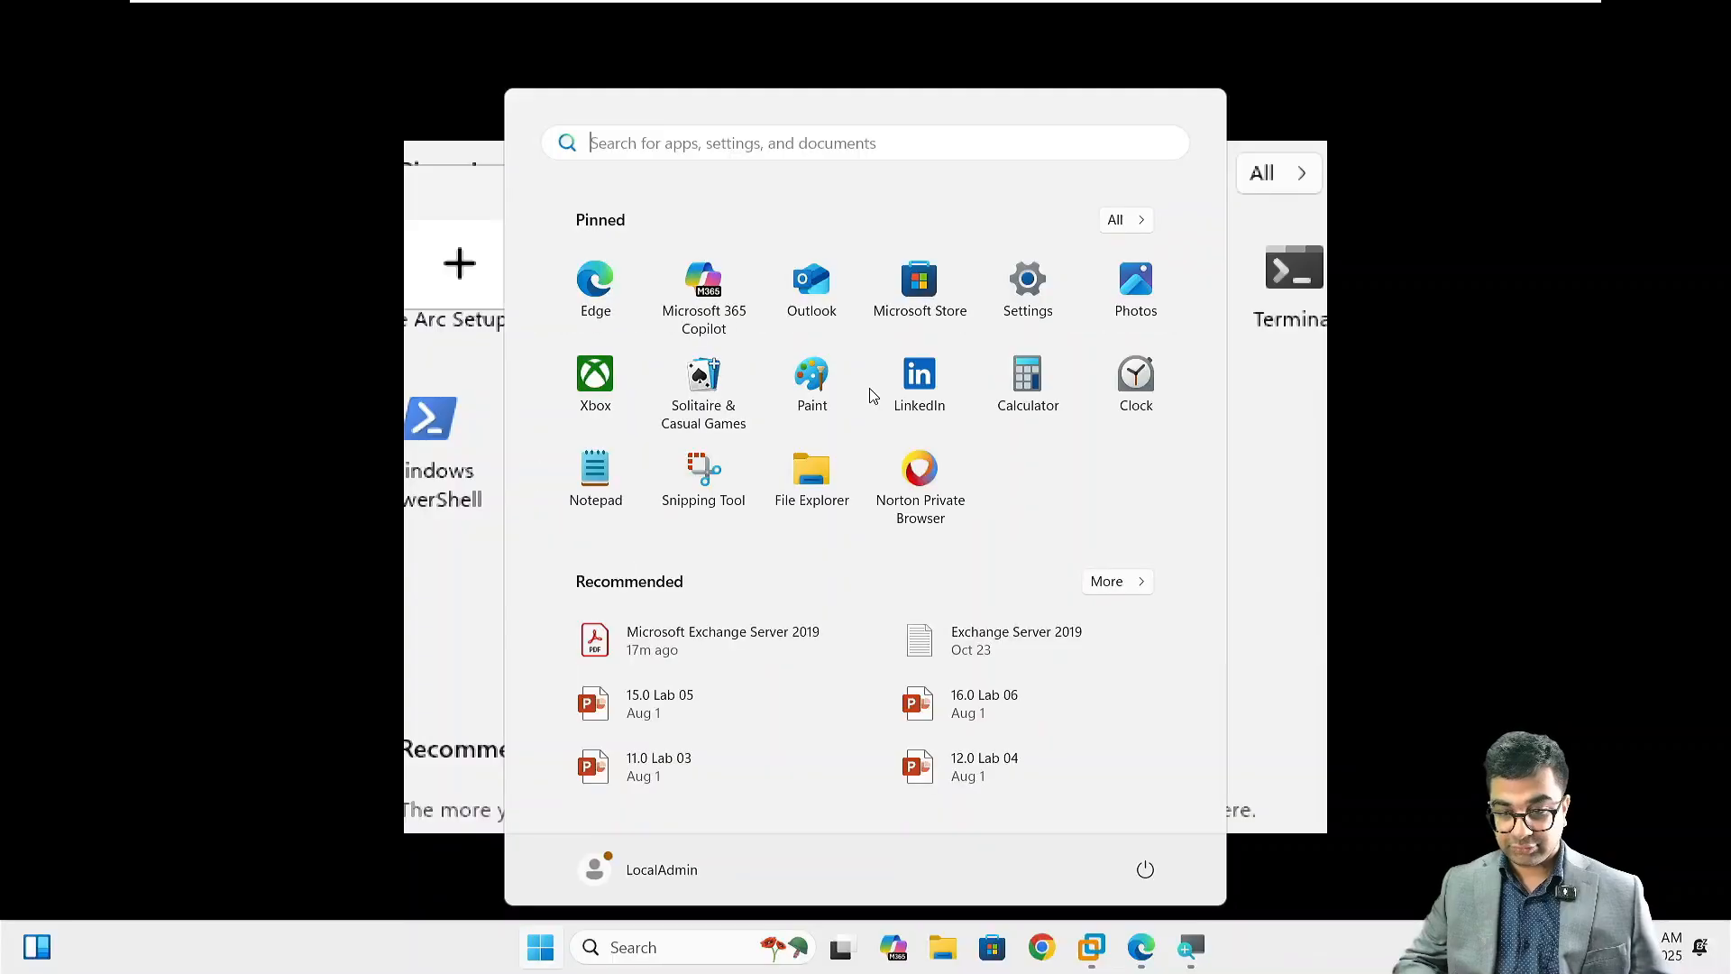
left_click(1281, 417)
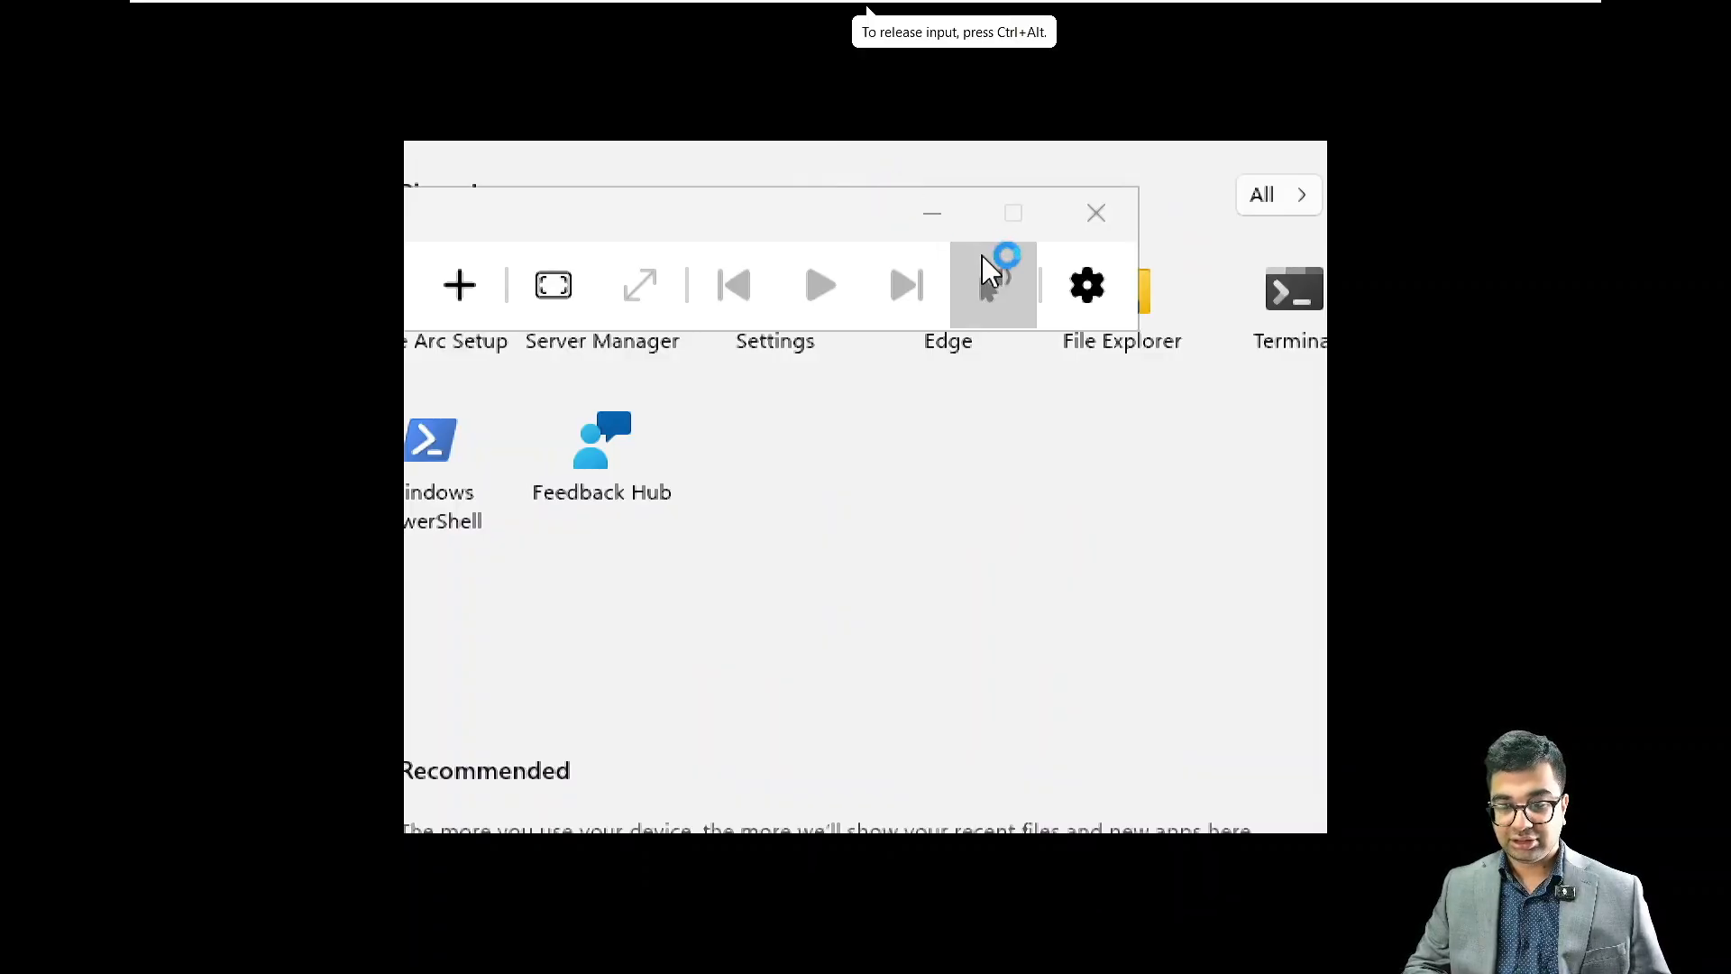
left_click(1096, 201)
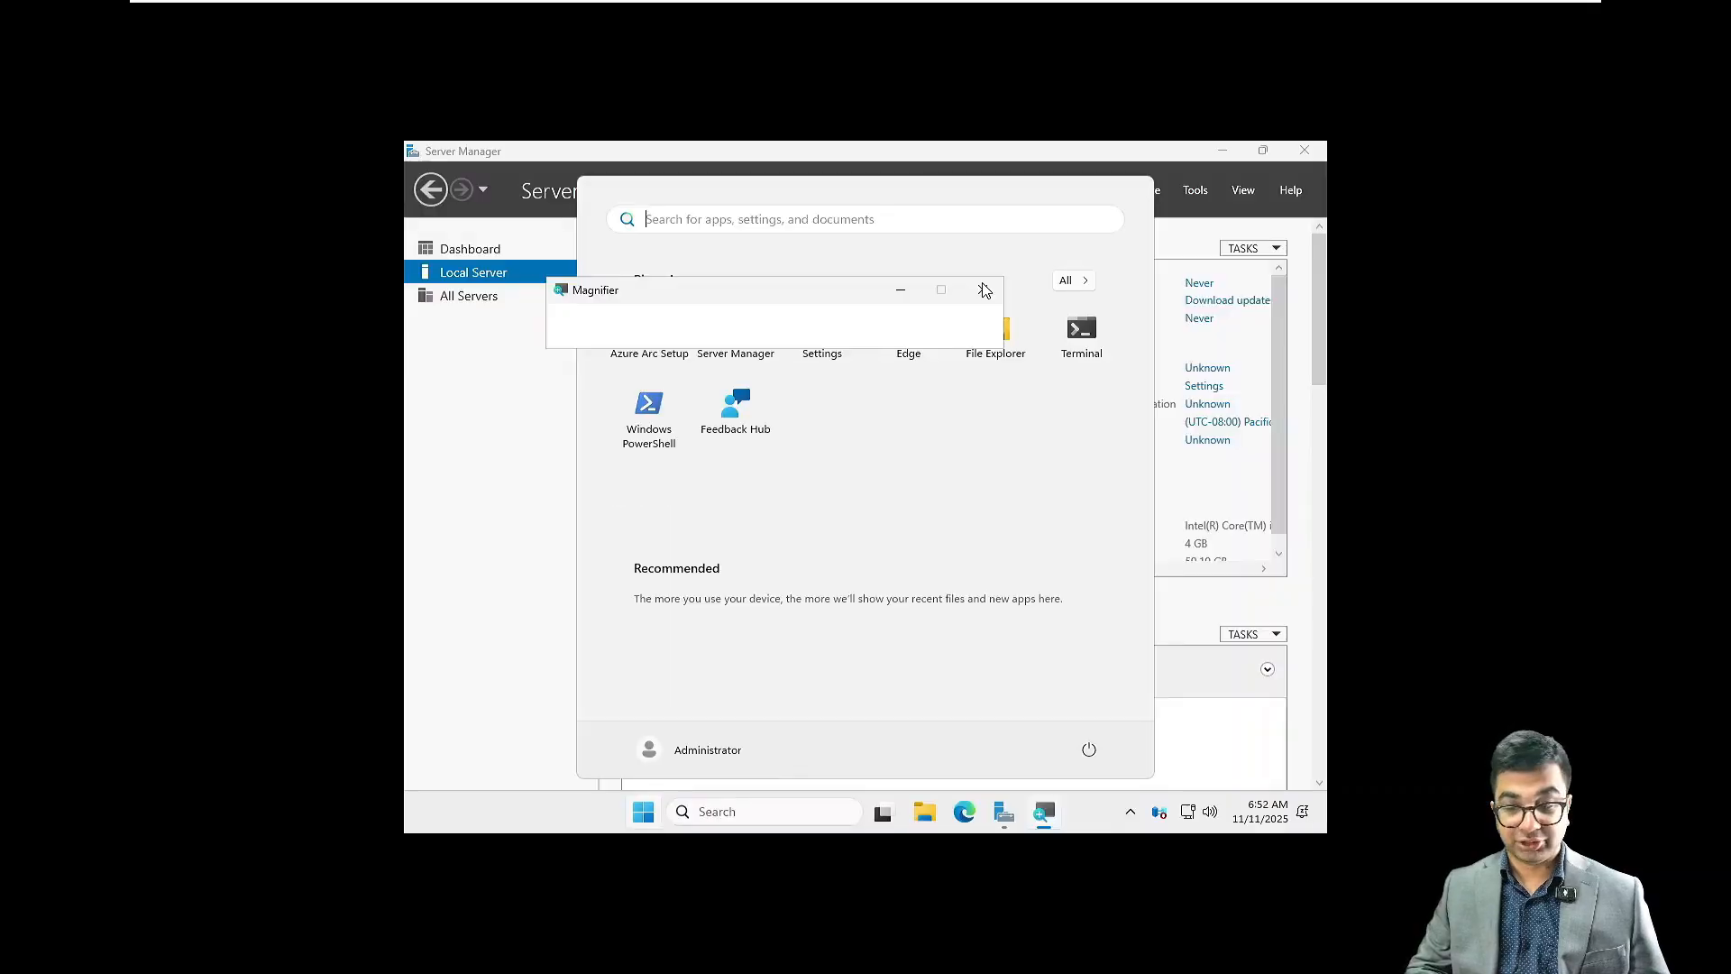
left_click(1163, 329)
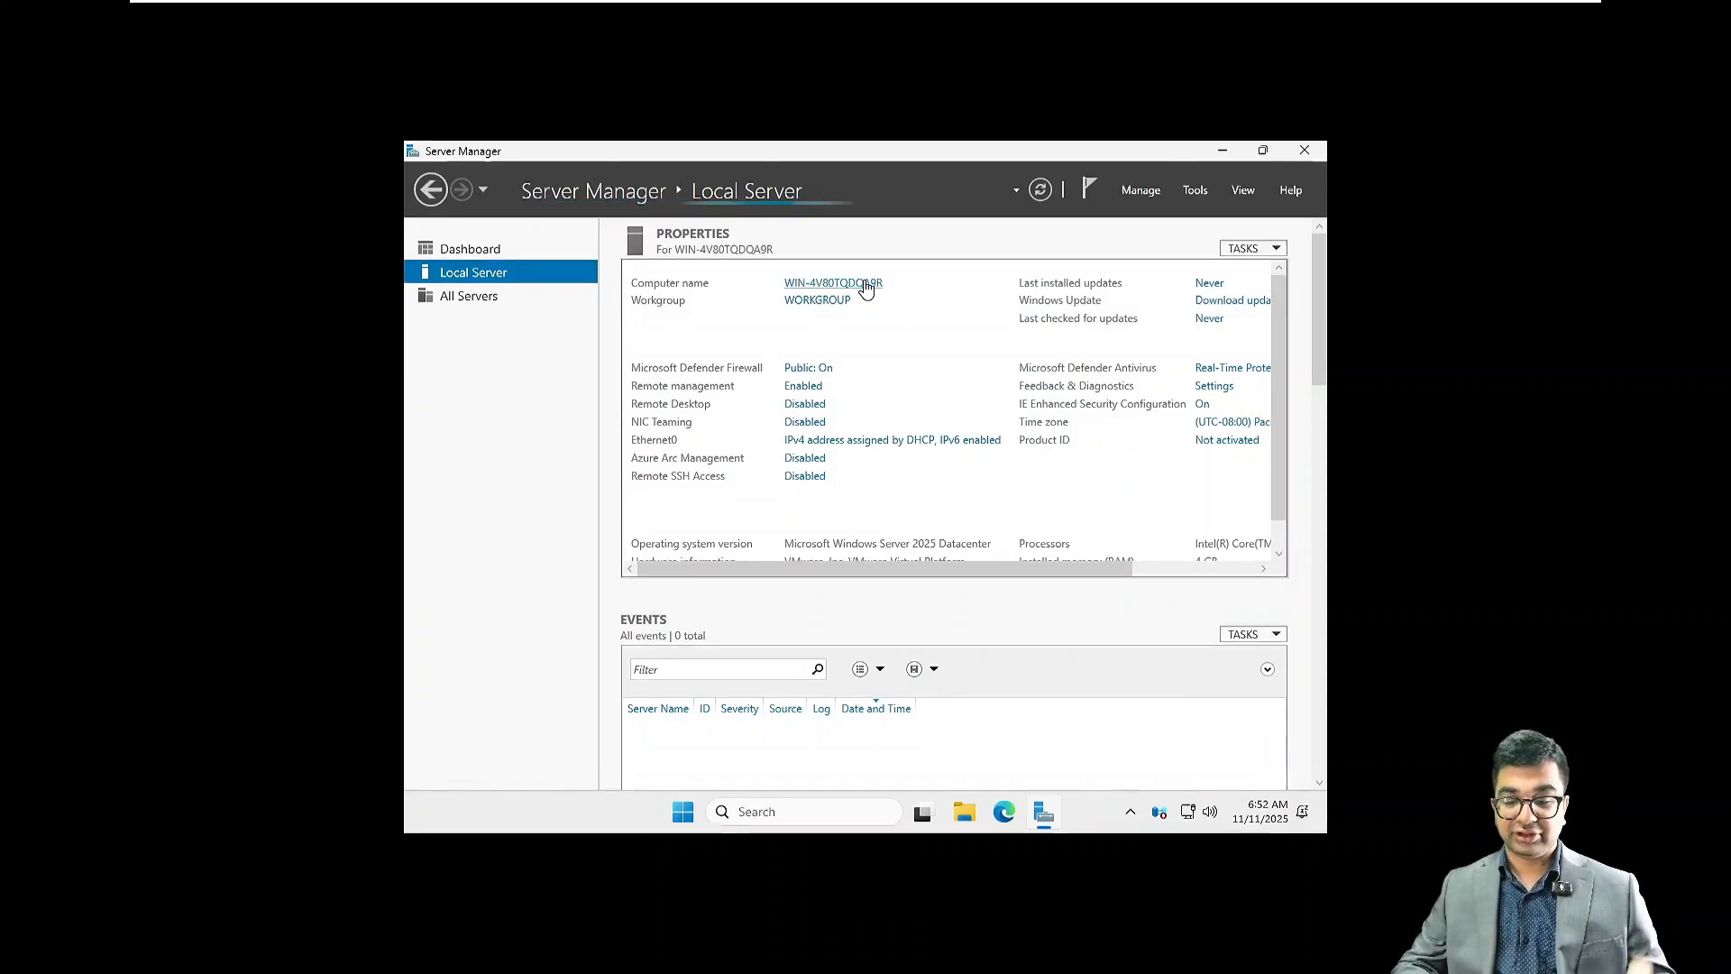
Step: Magnify the Local Server properties to inspect the computer name, and return to normal magnification
key("super+plus")
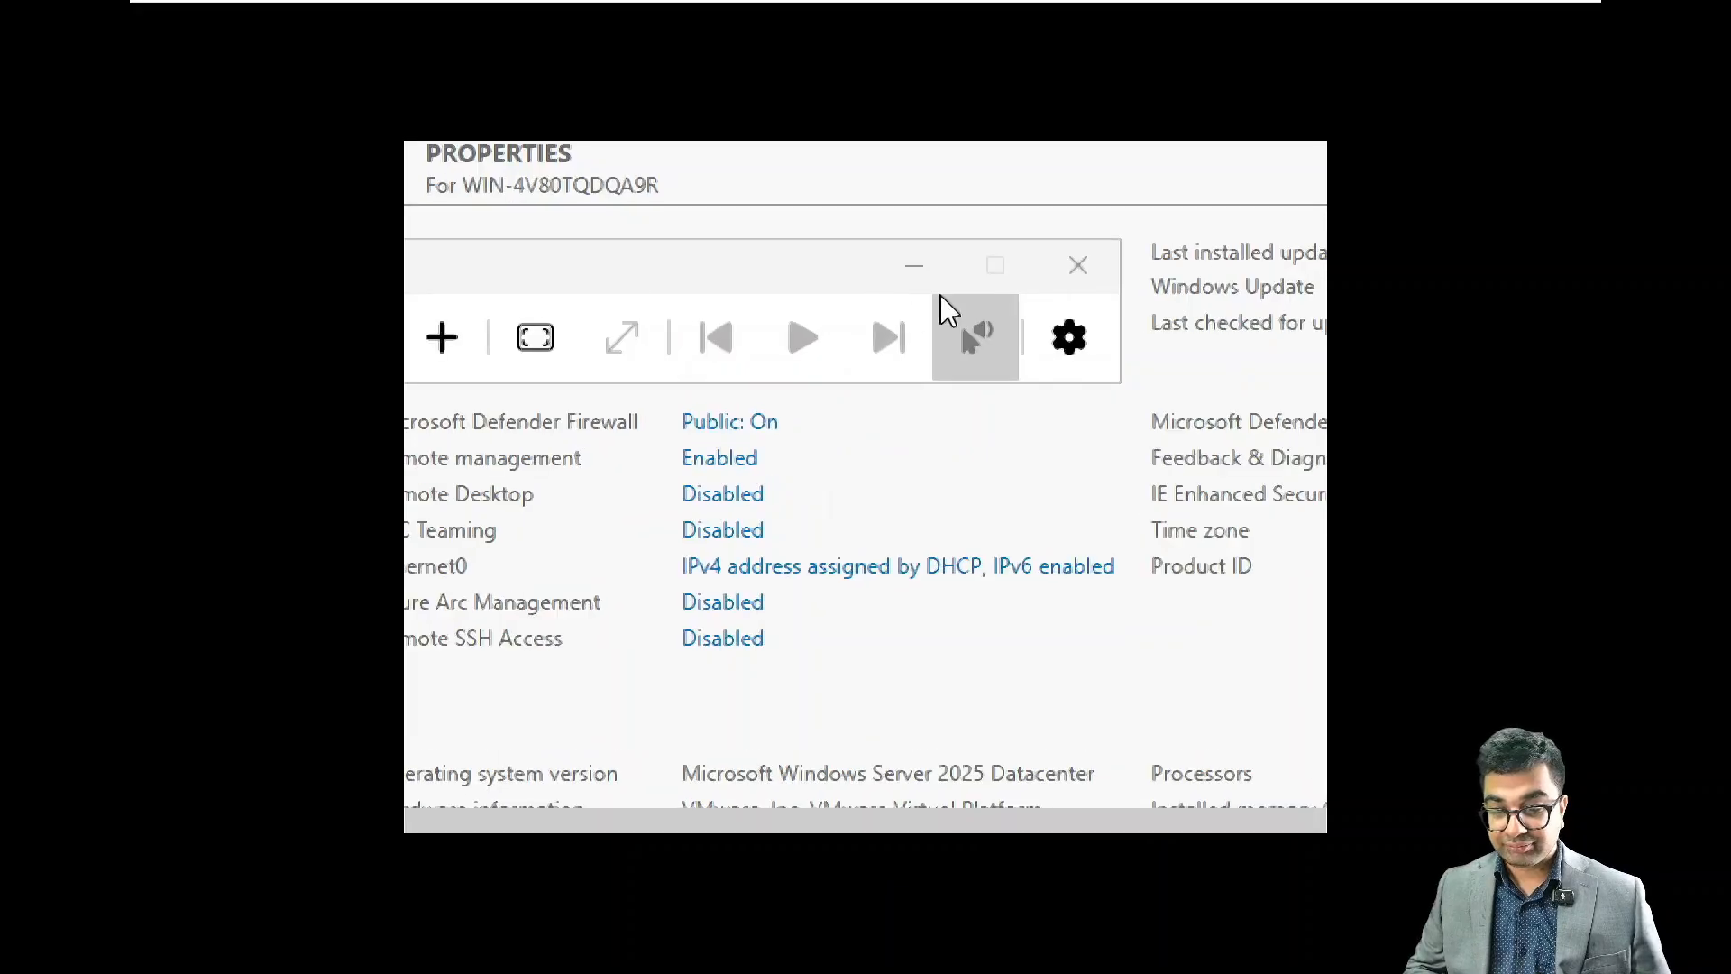
left_click(922, 267)
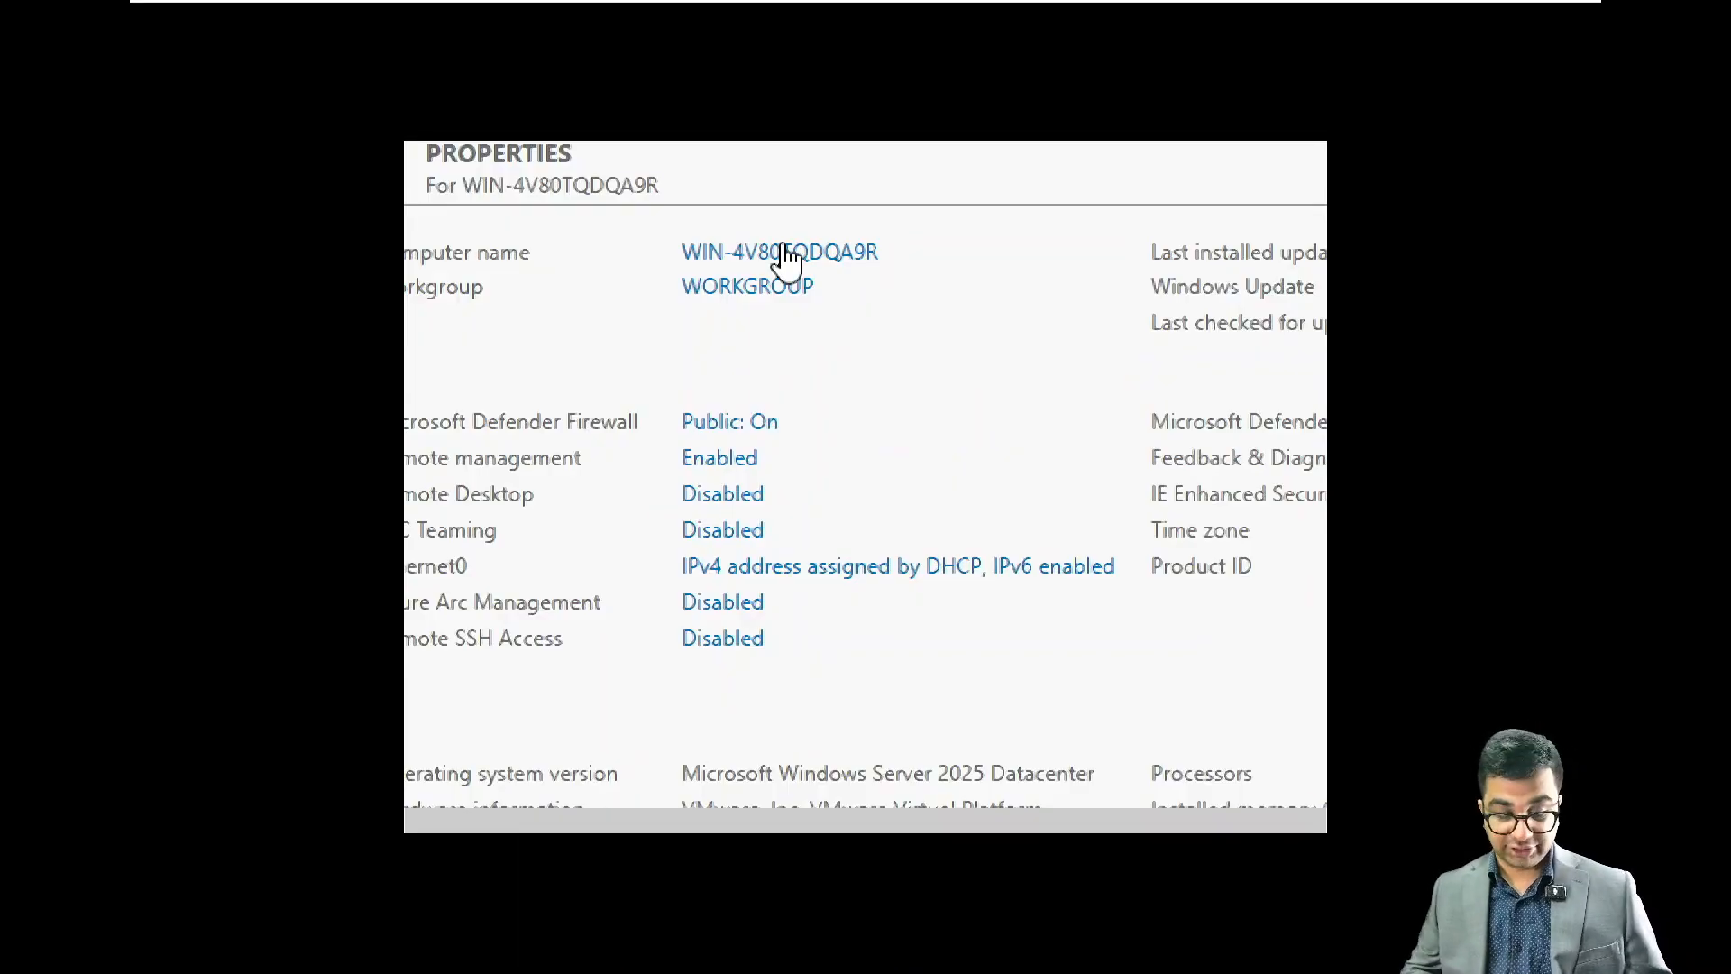
key("super+minus")
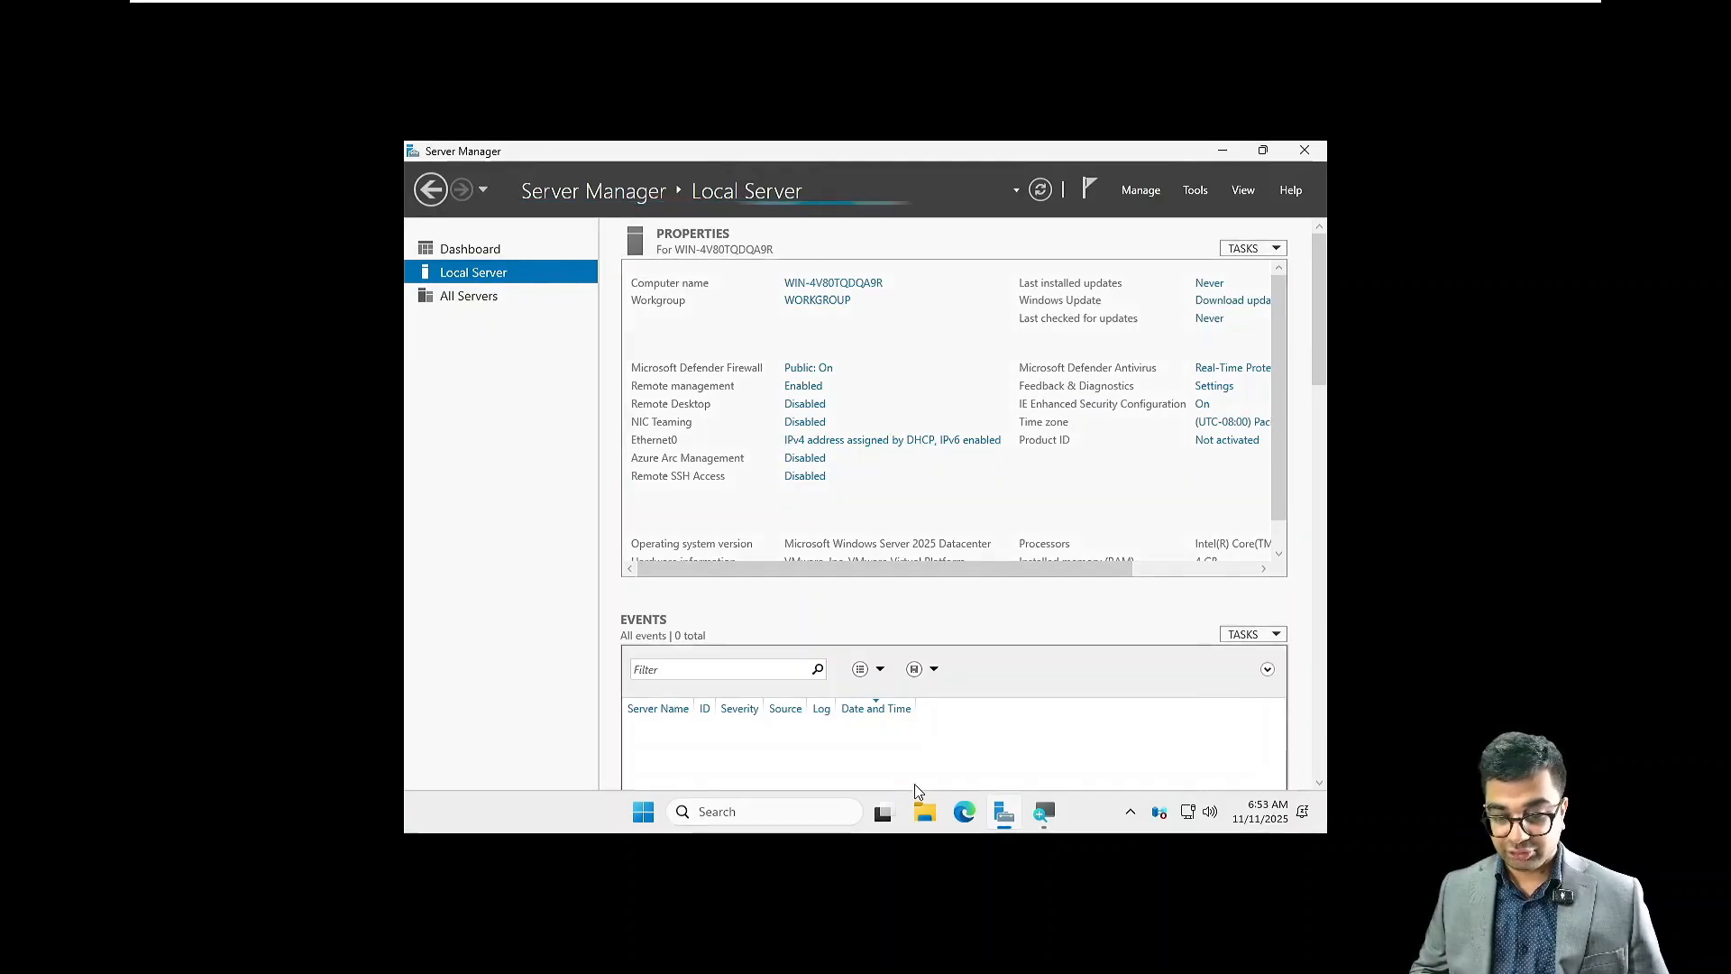
Step: Minimize Server Manager and check the used, free and total space of Local Disk (C:) in its File Explorer properties
left_click(920, 810)
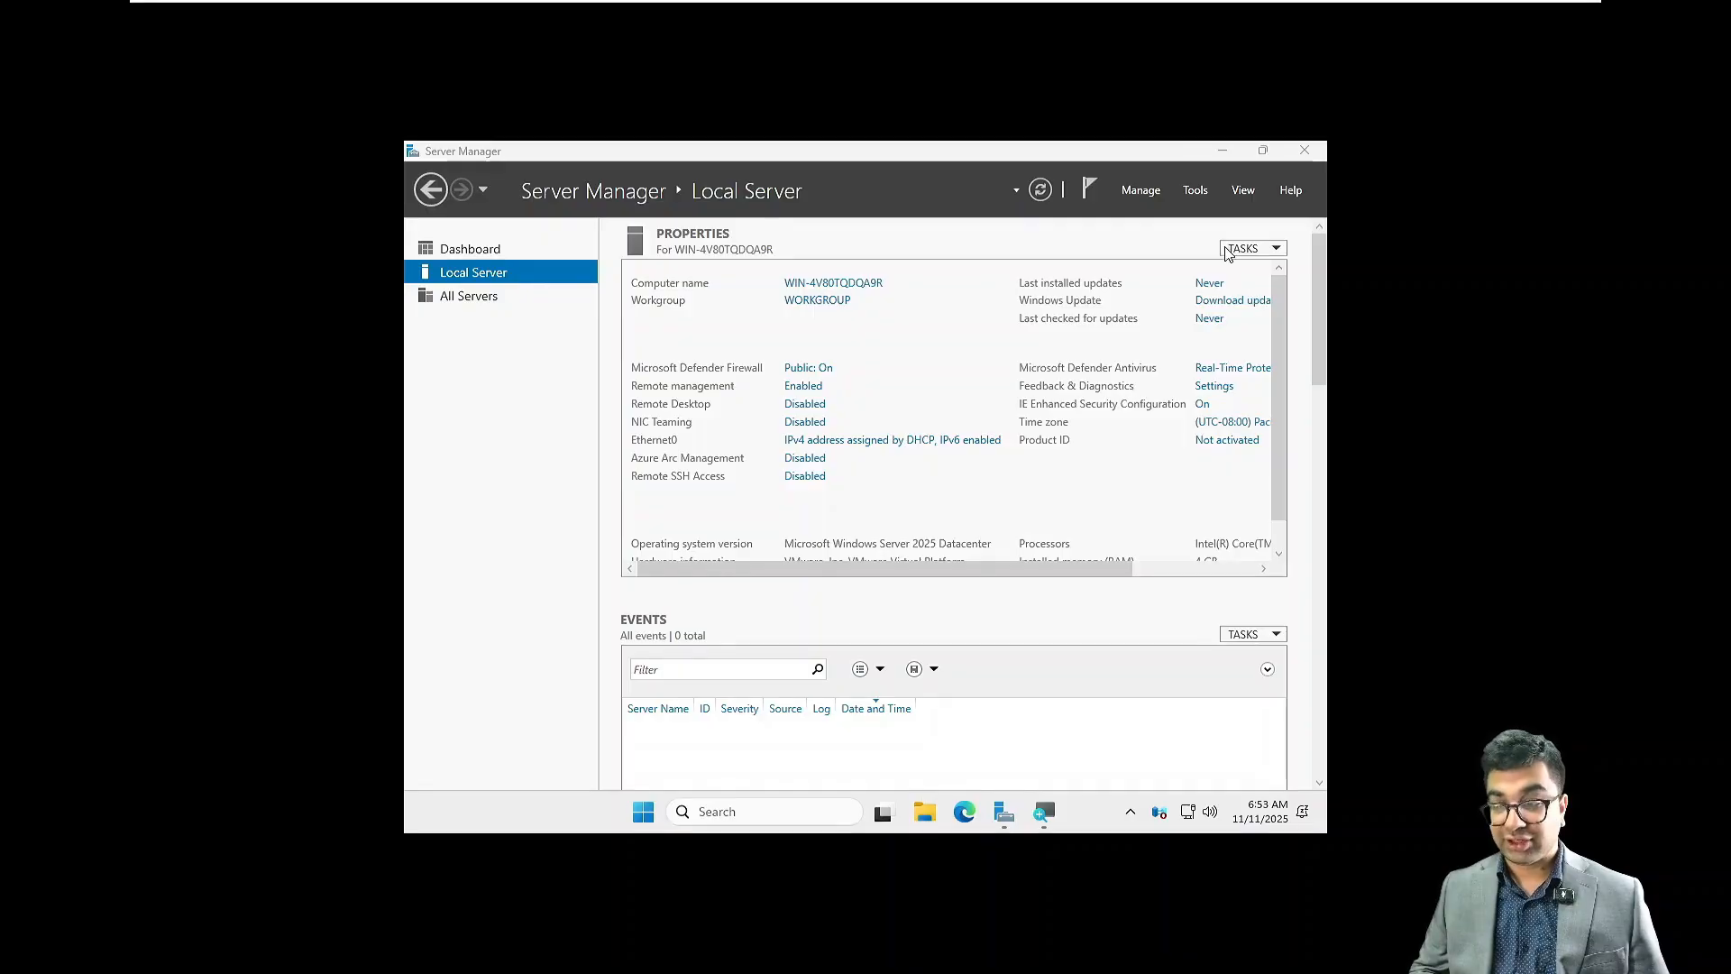
left_click(1224, 152)
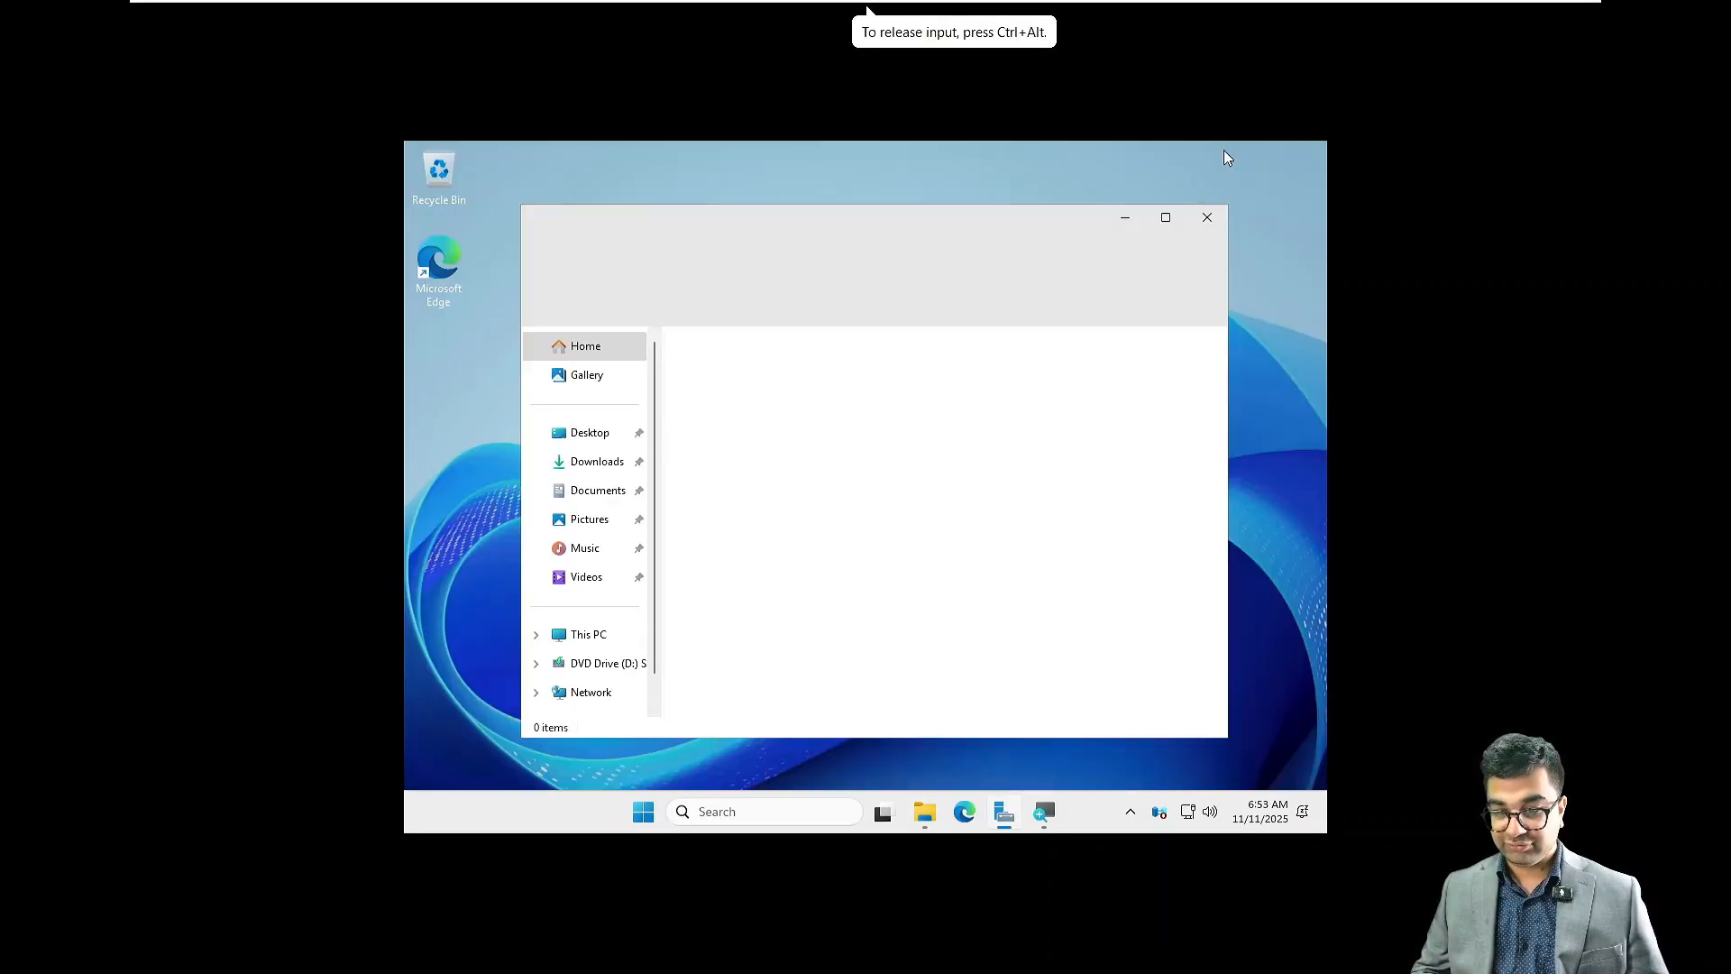
left_click(581, 637)
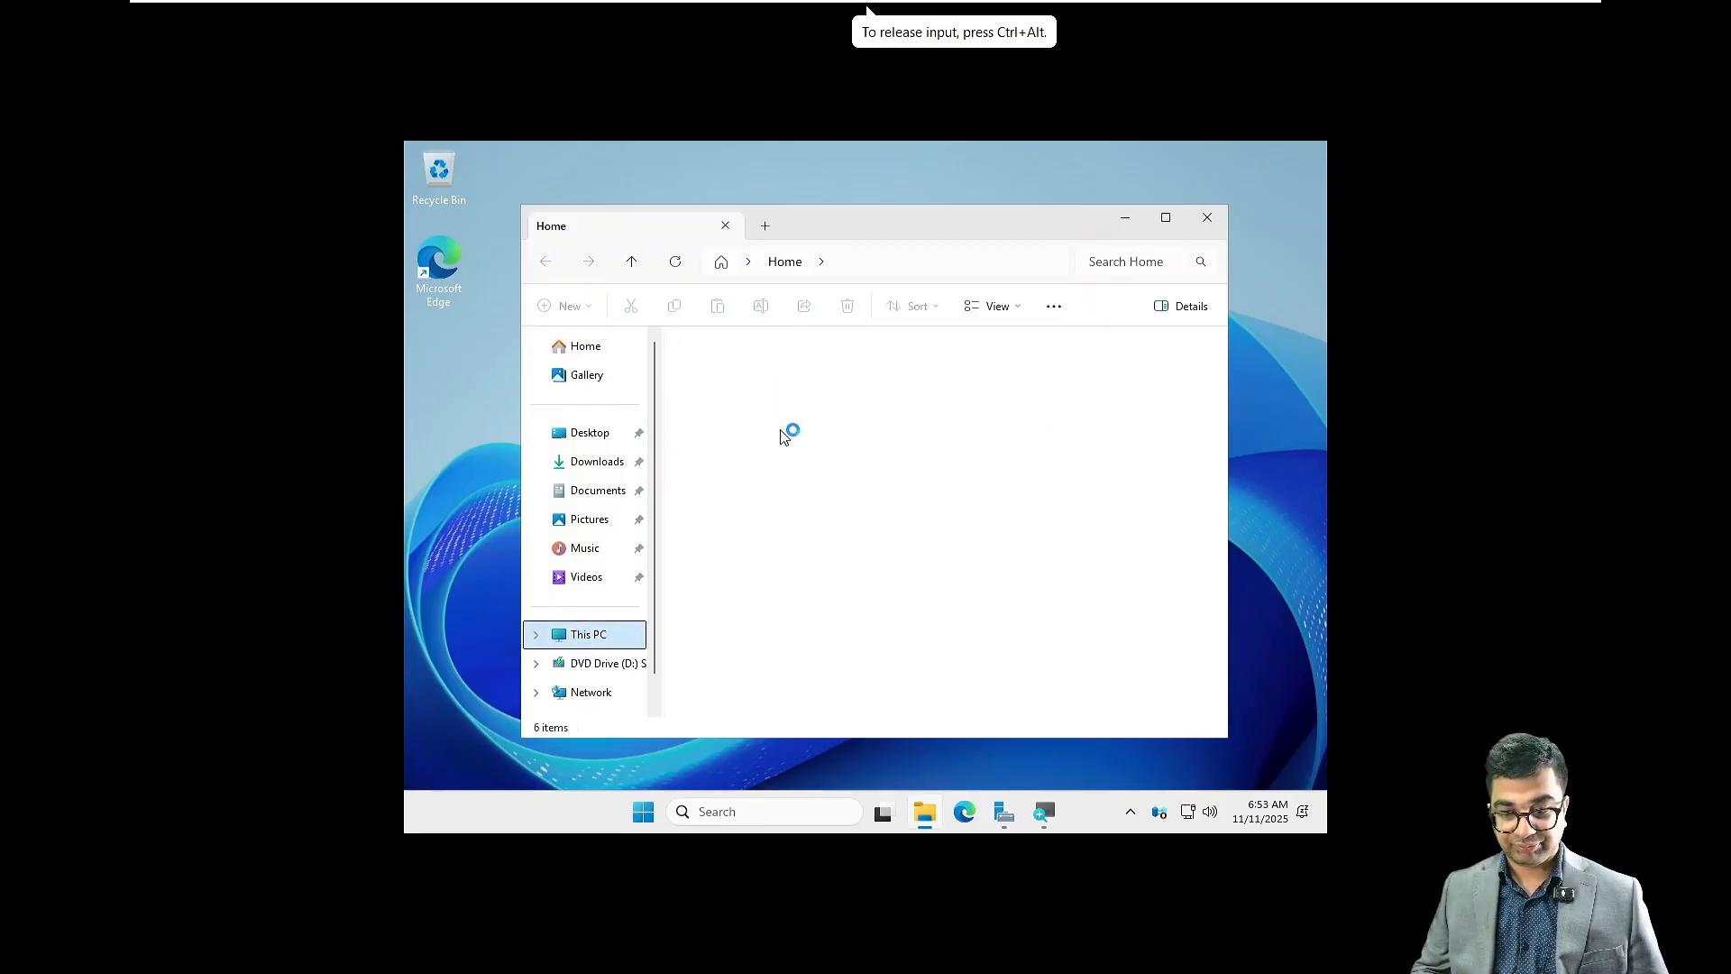
left_click(739, 383)
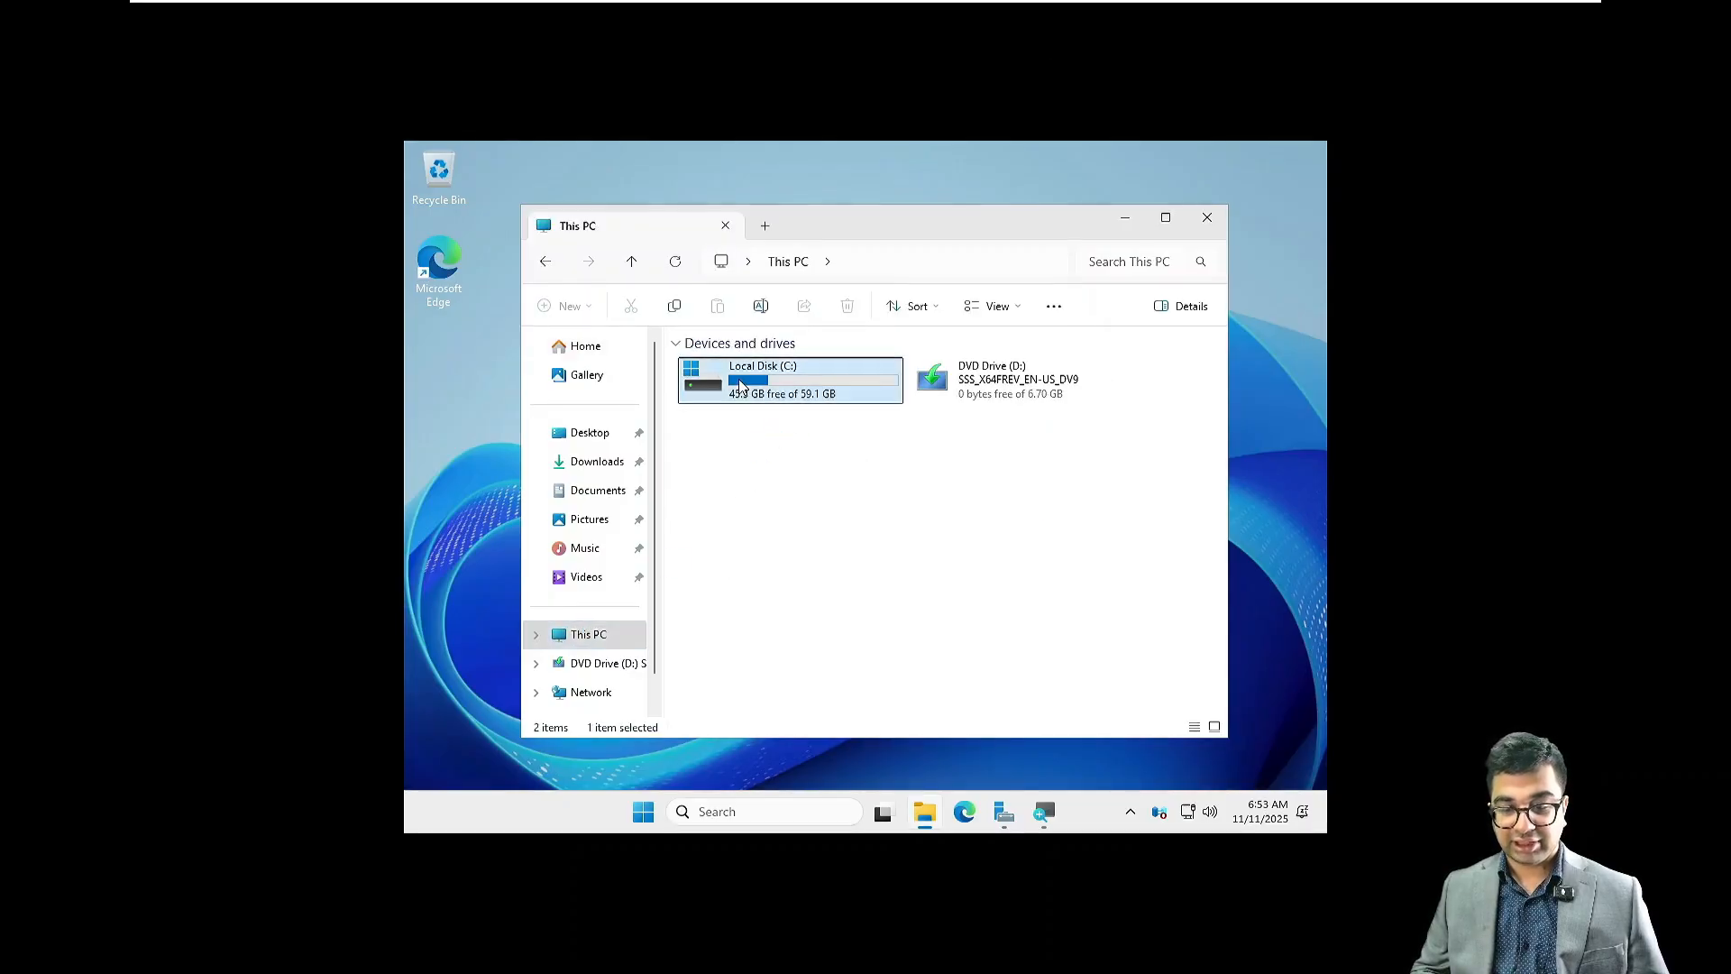
right_click(741, 385)
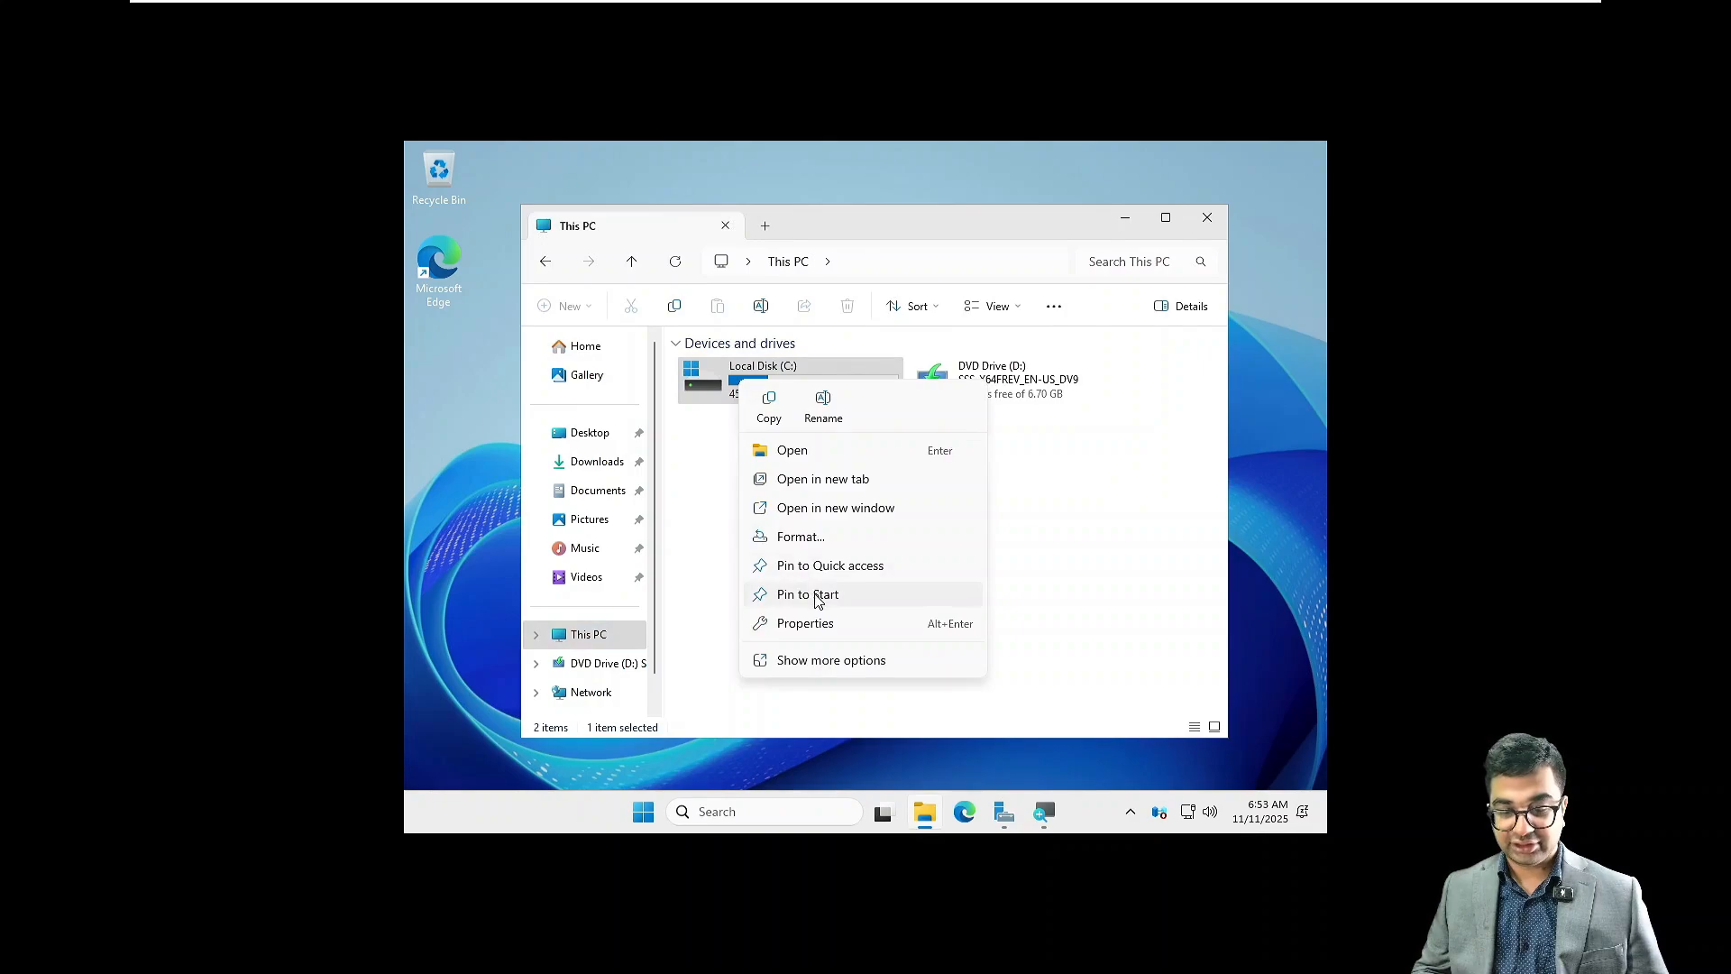
left_click(811, 623)
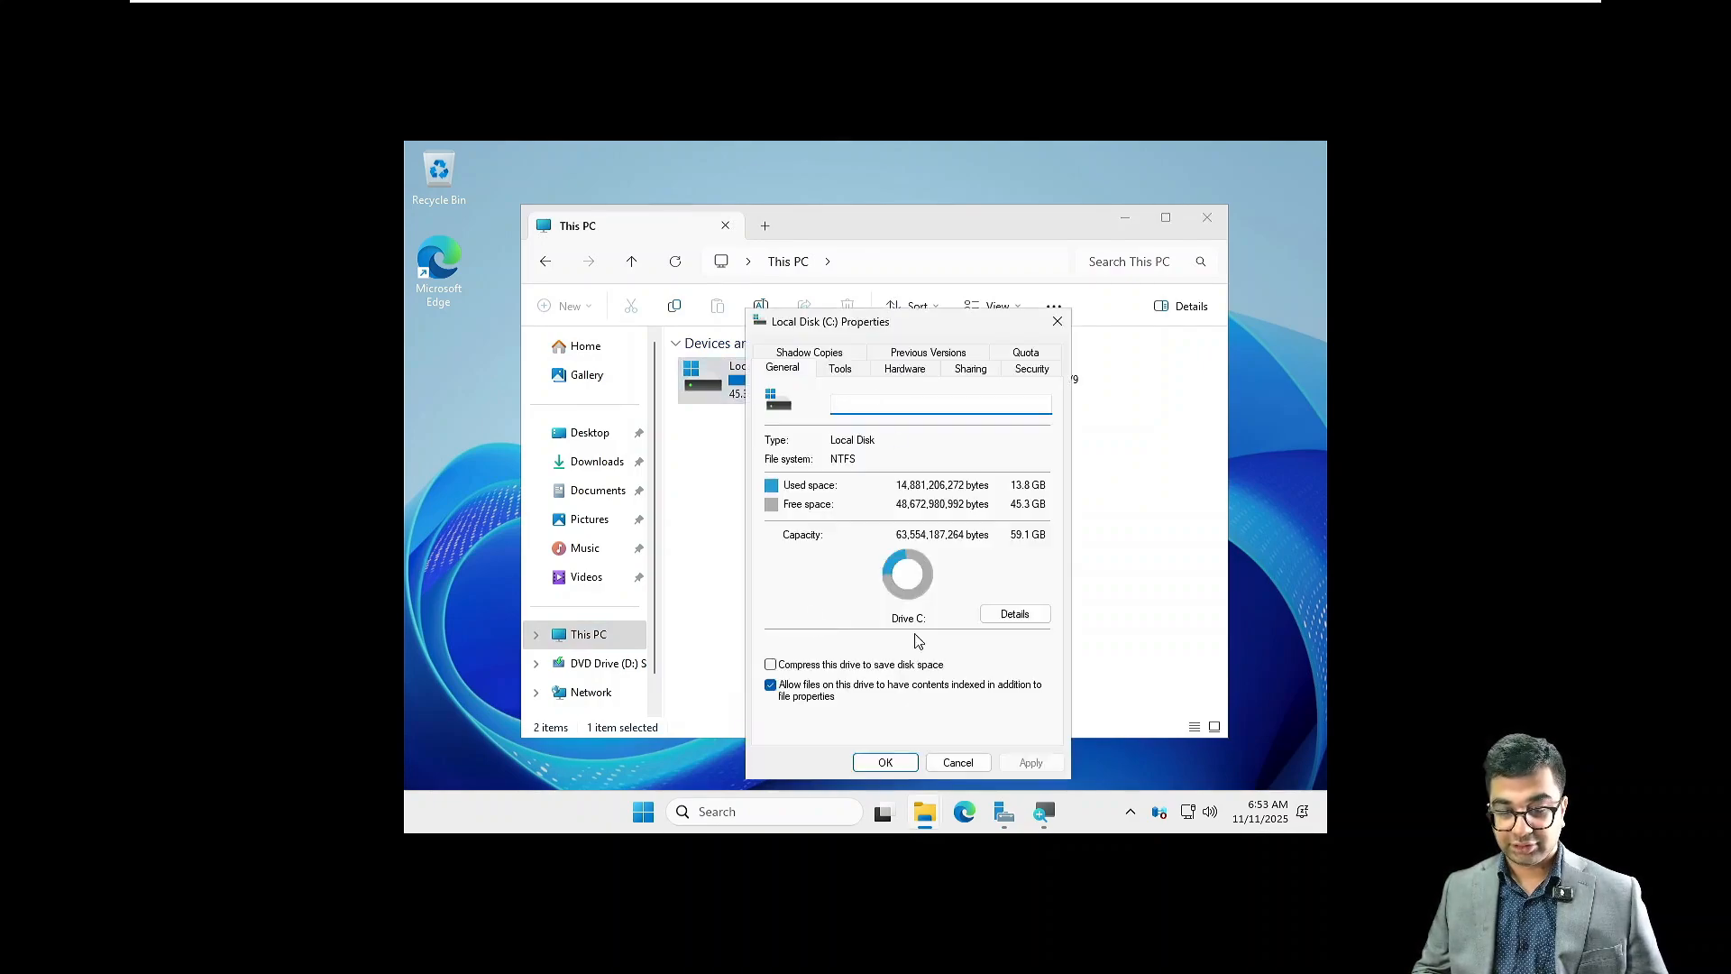
left_click(958, 762)
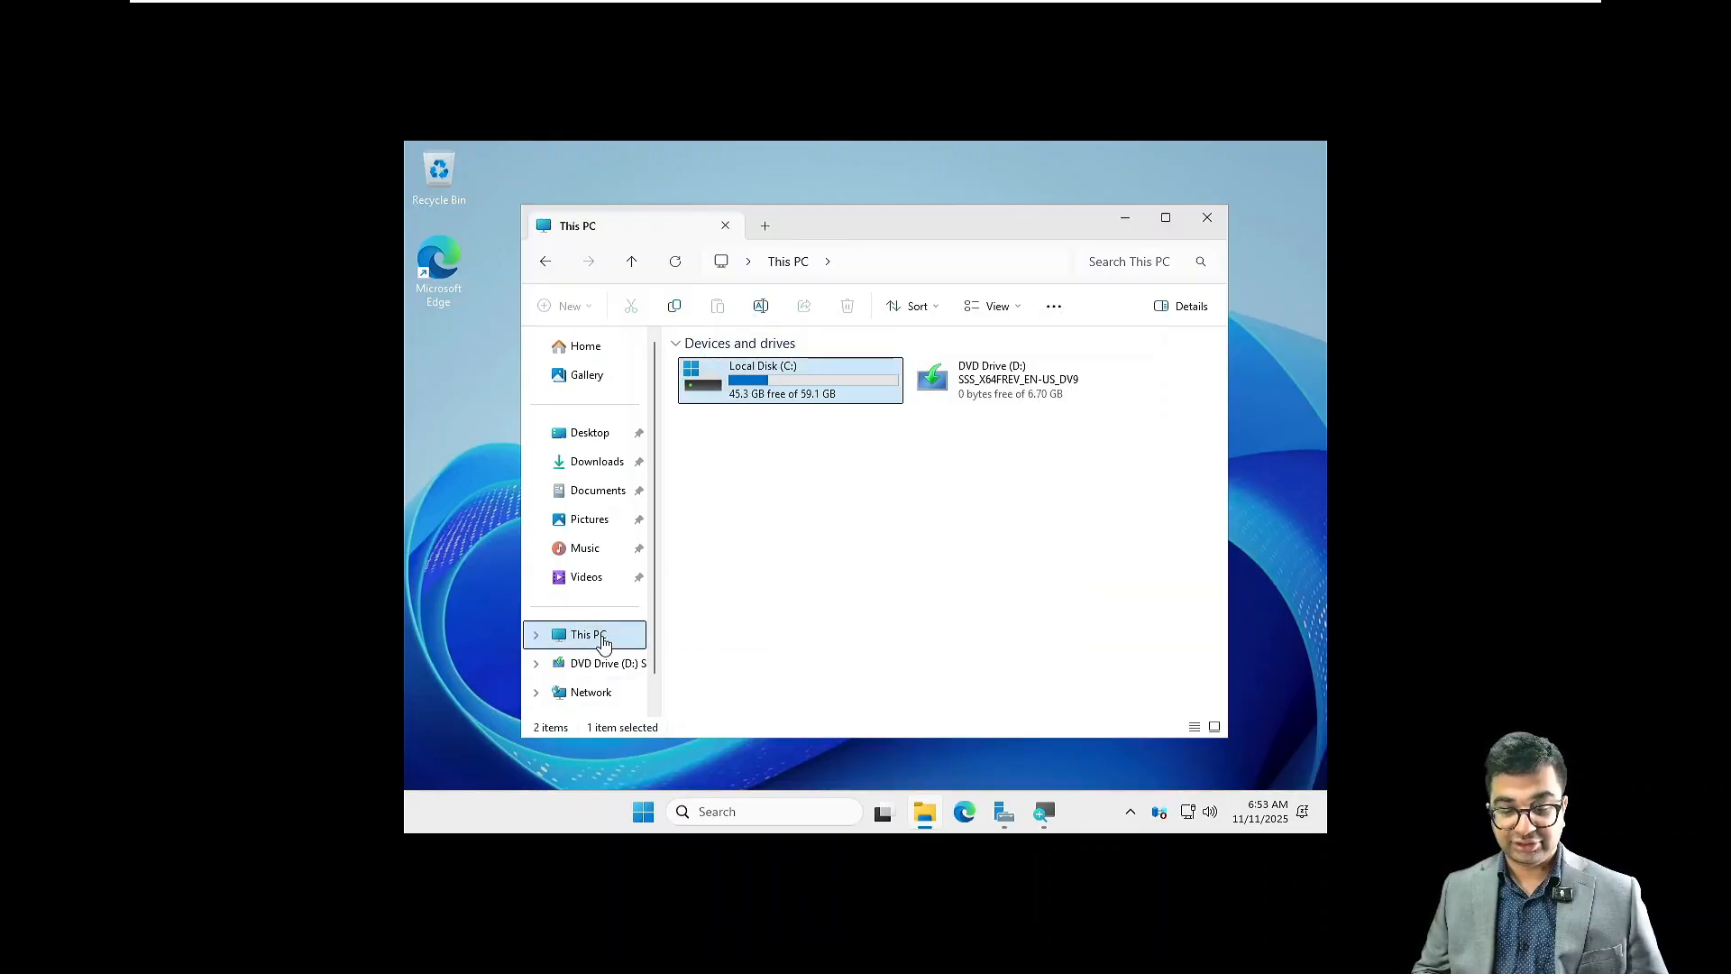
Step: Open the system properties of This PC, minimize File Explorer and maximize the Settings window
right_click(603, 641)
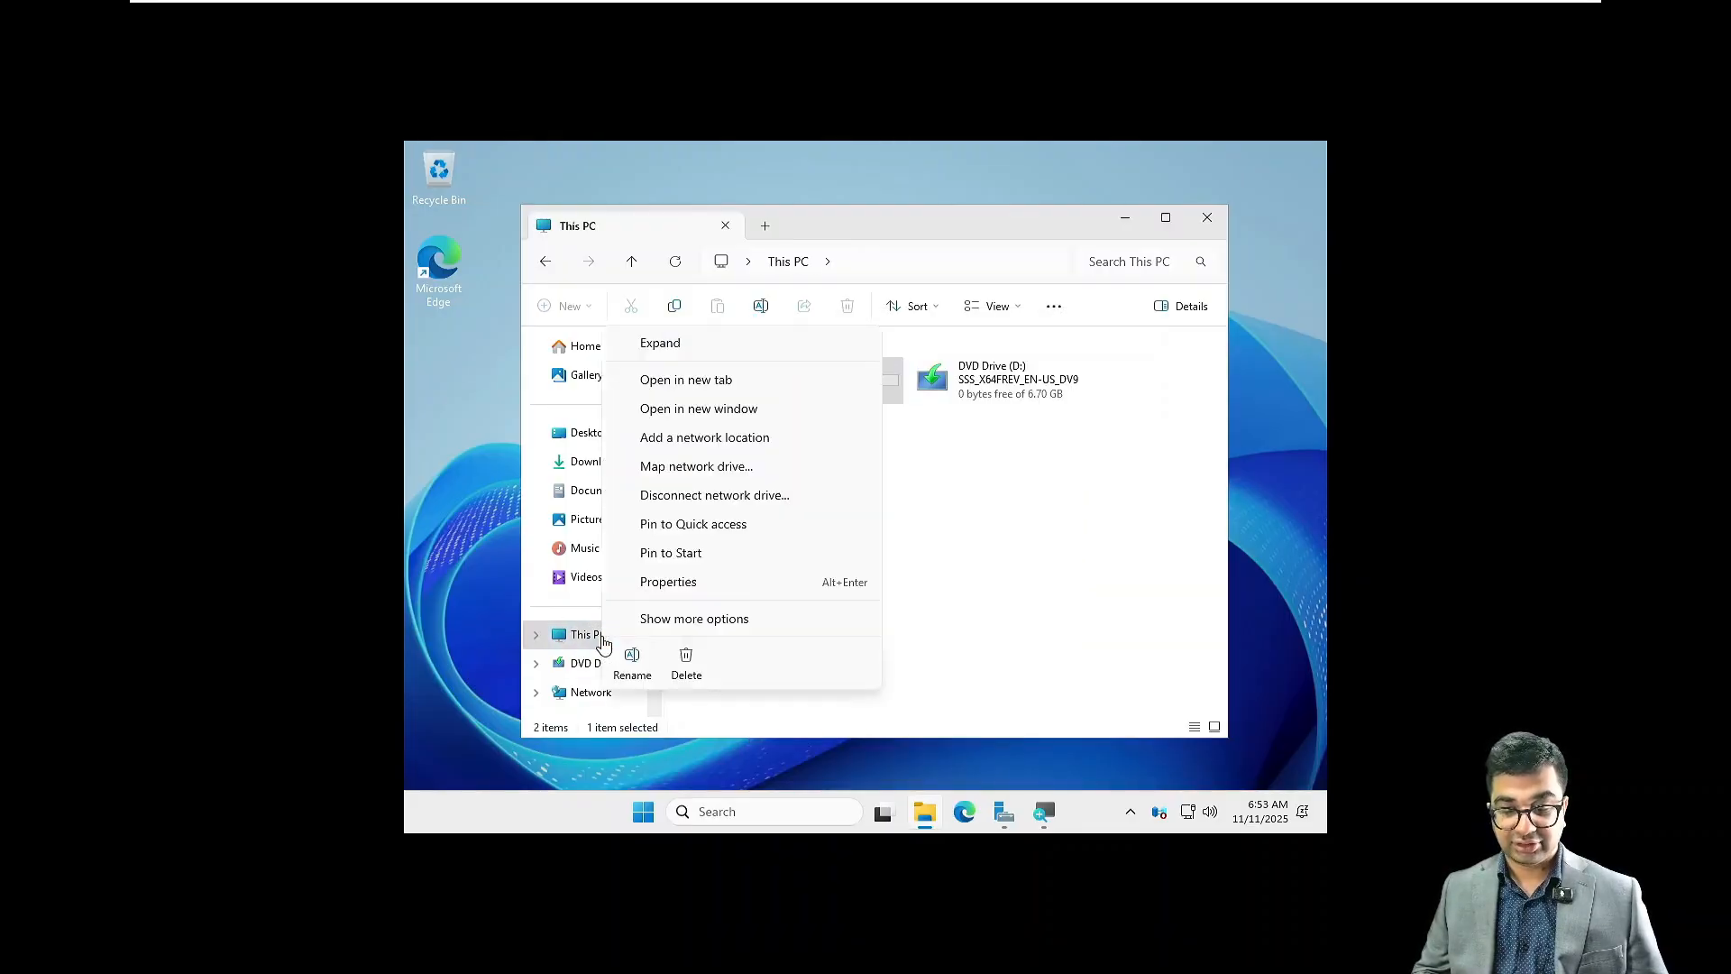
left_click(650, 584)
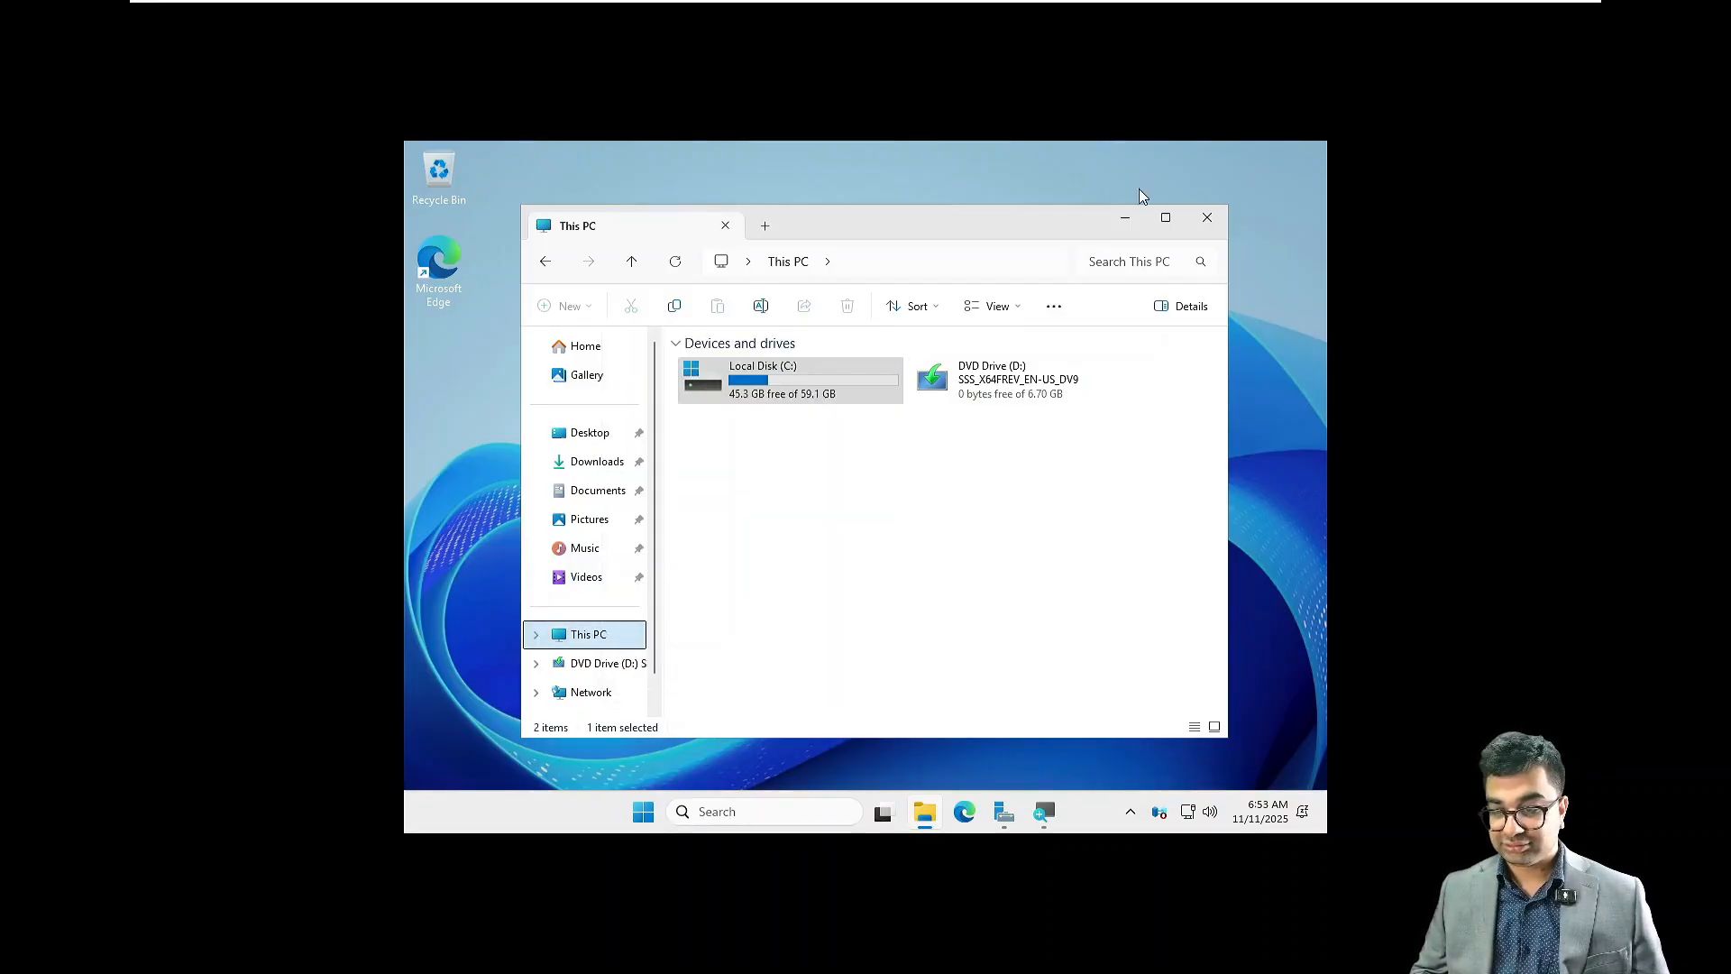
left_click(1123, 217)
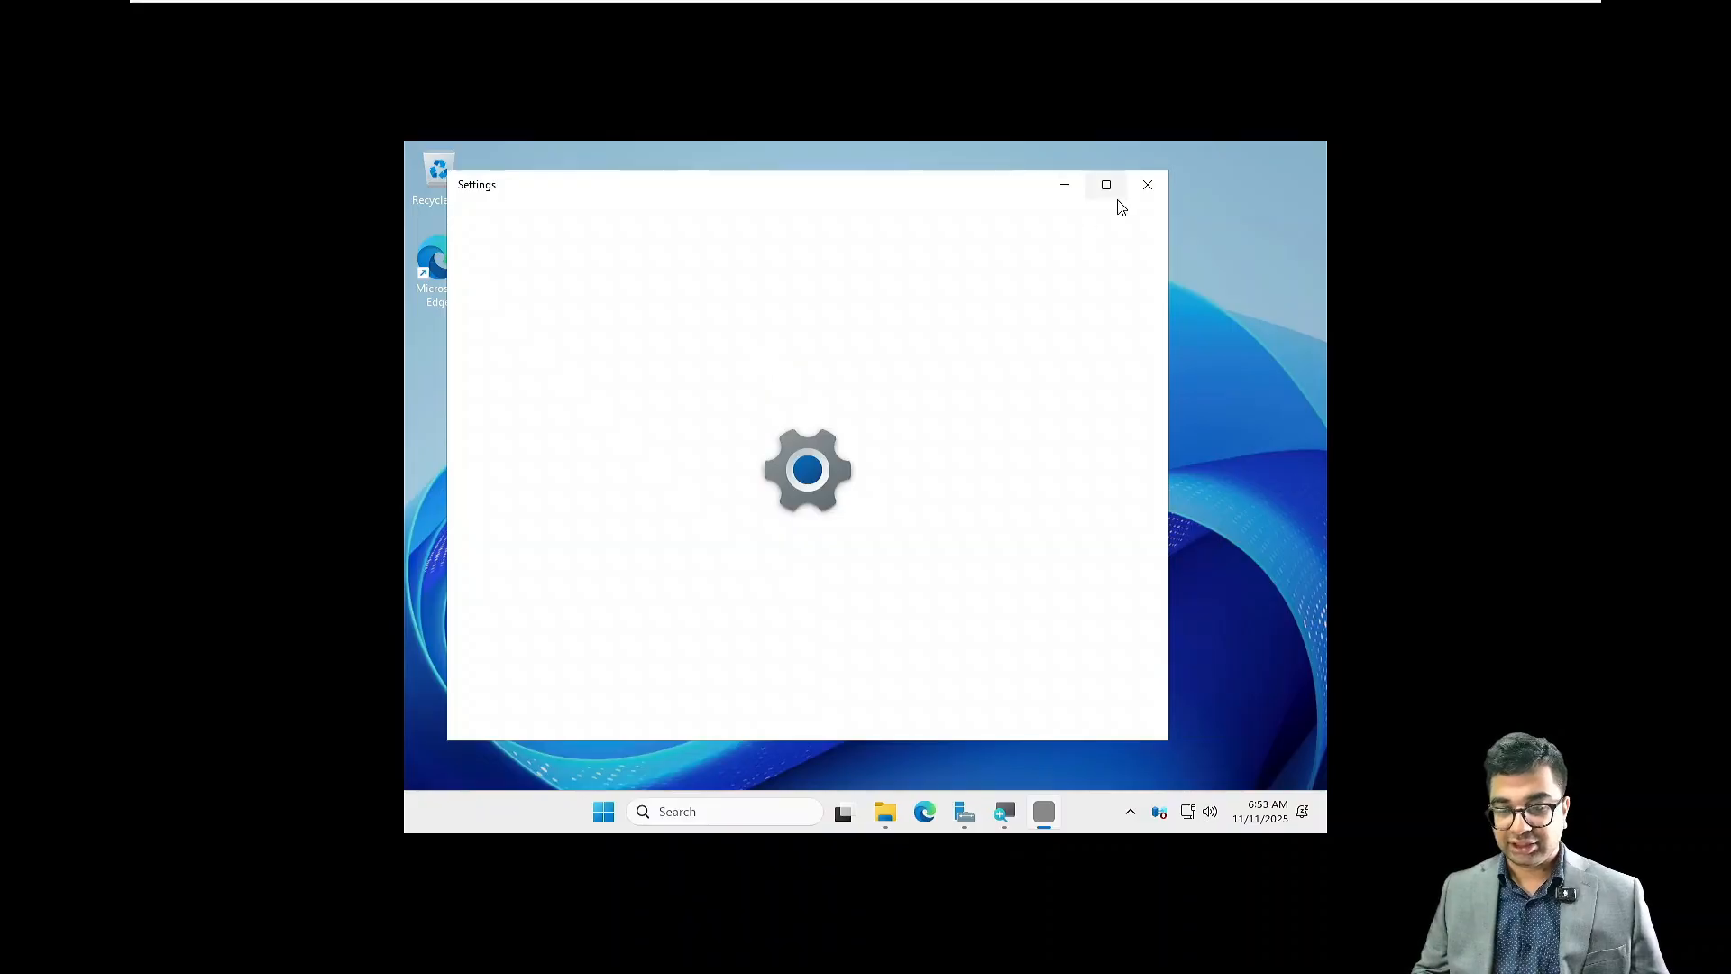
left_click(1109, 187)
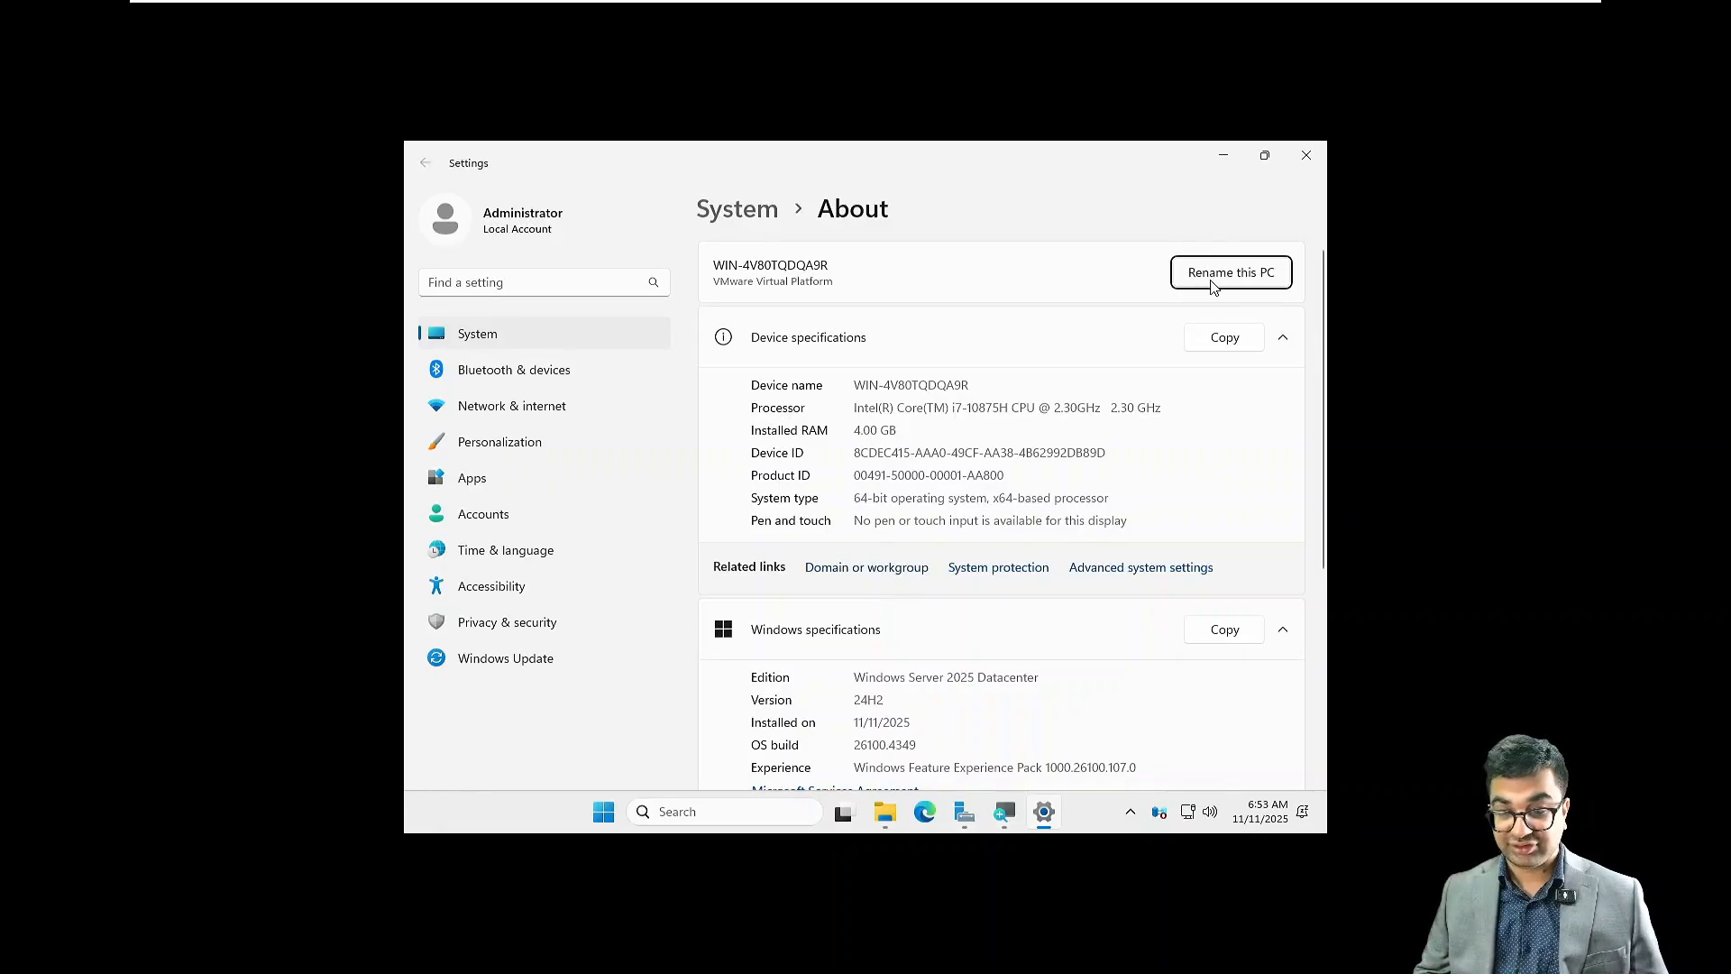
Step: Rename the computer to NITAADDS01 through the domain or workgroup settings, and postpone the required restart
left_click(893, 568)
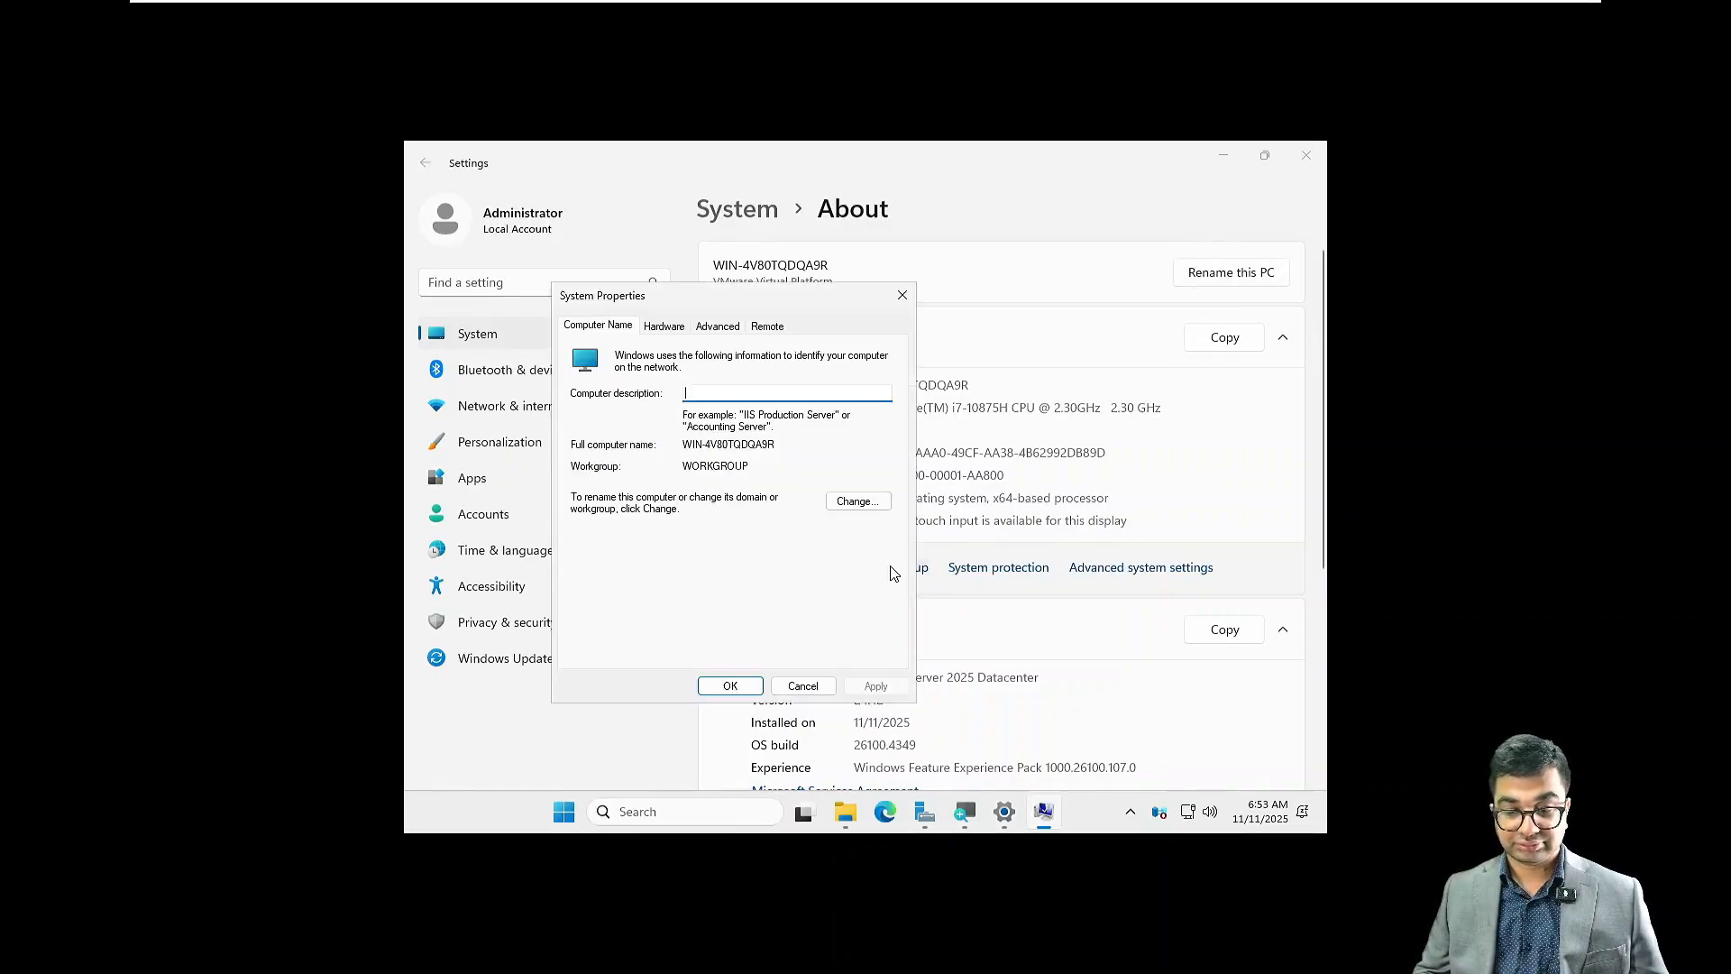
left_click(861, 503)
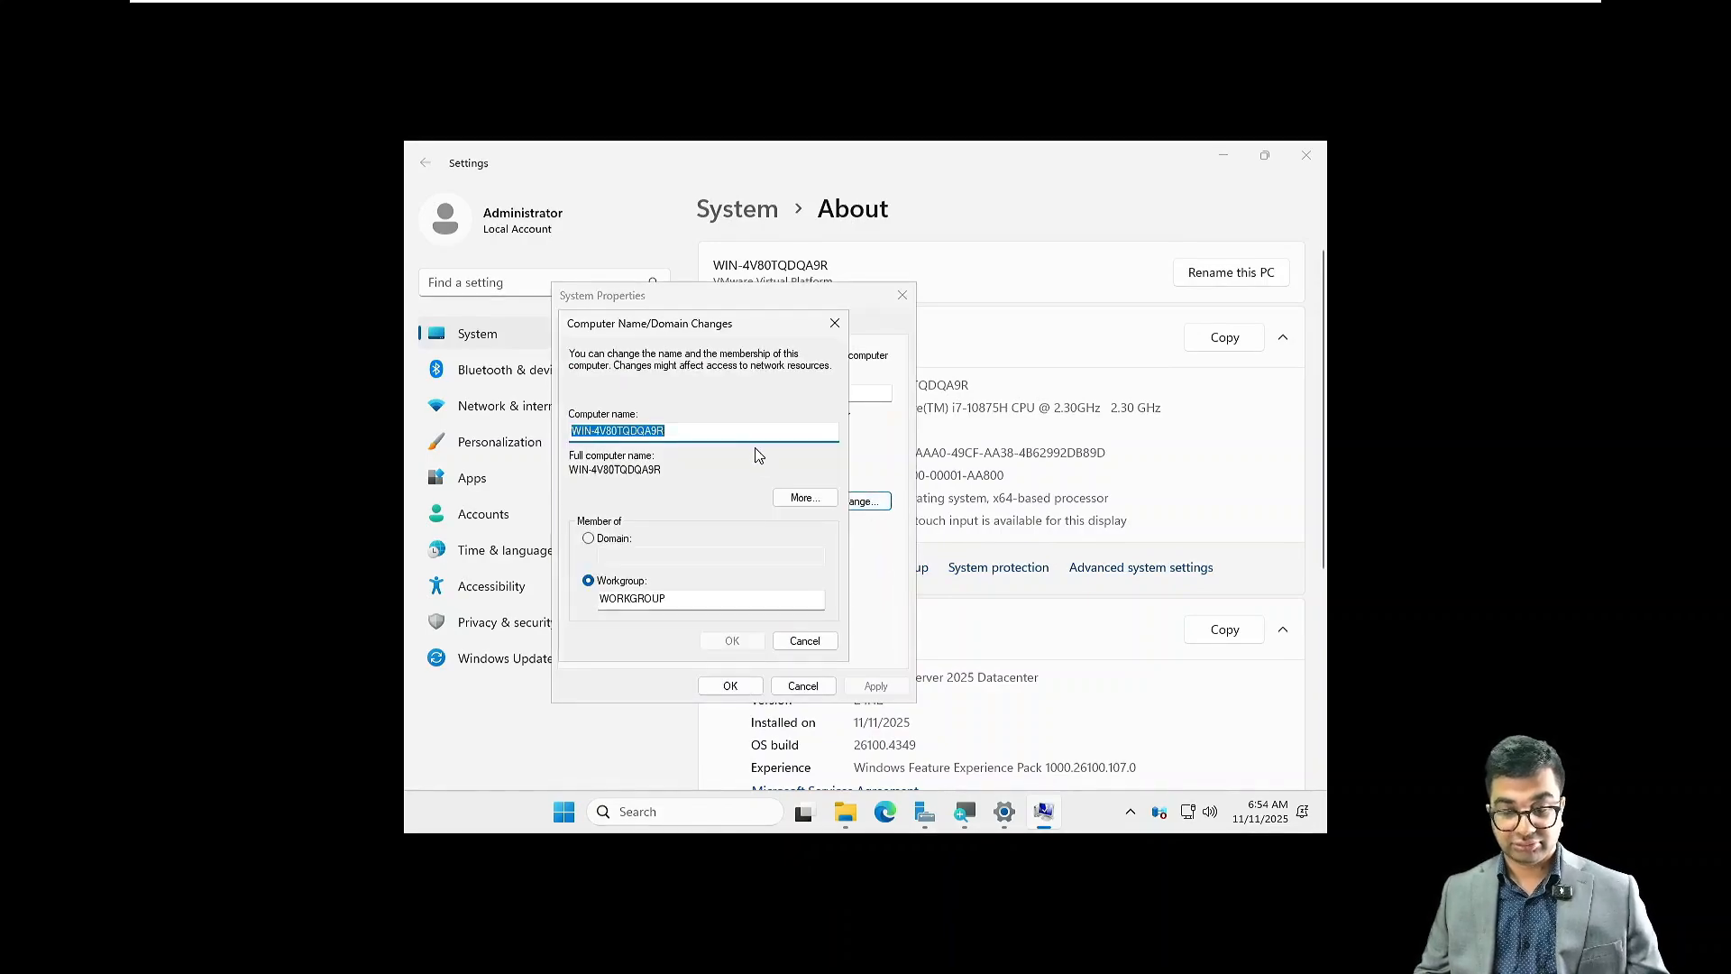
type("N")
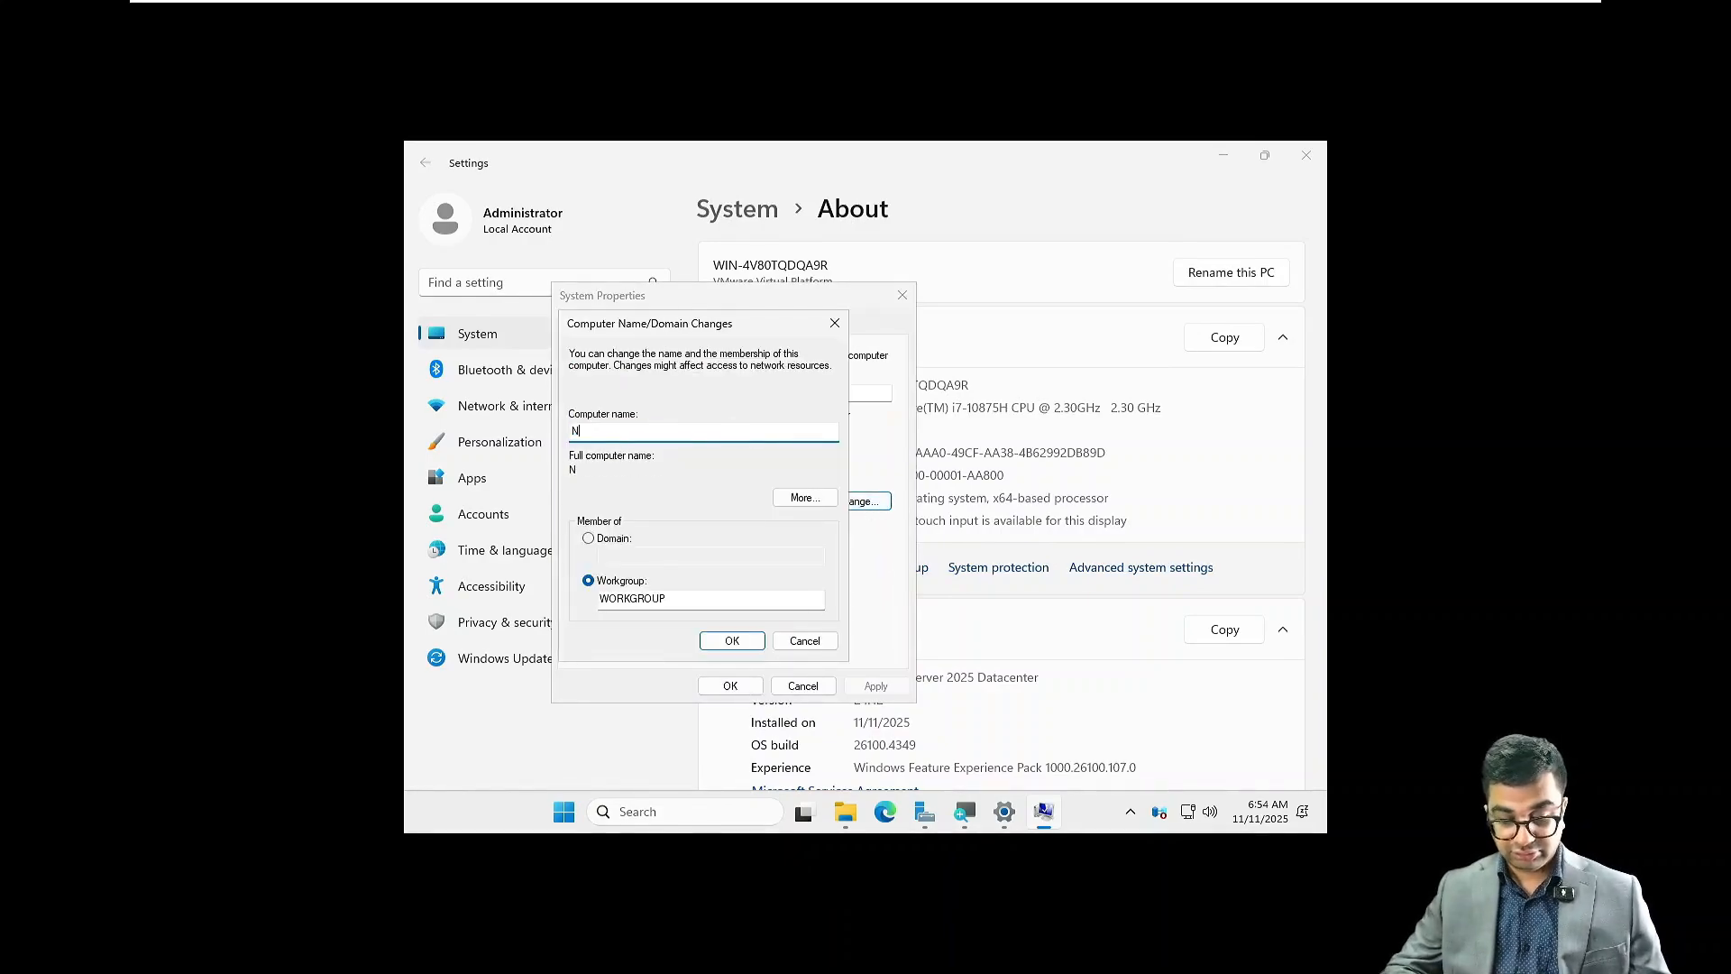
type("ITAADD")
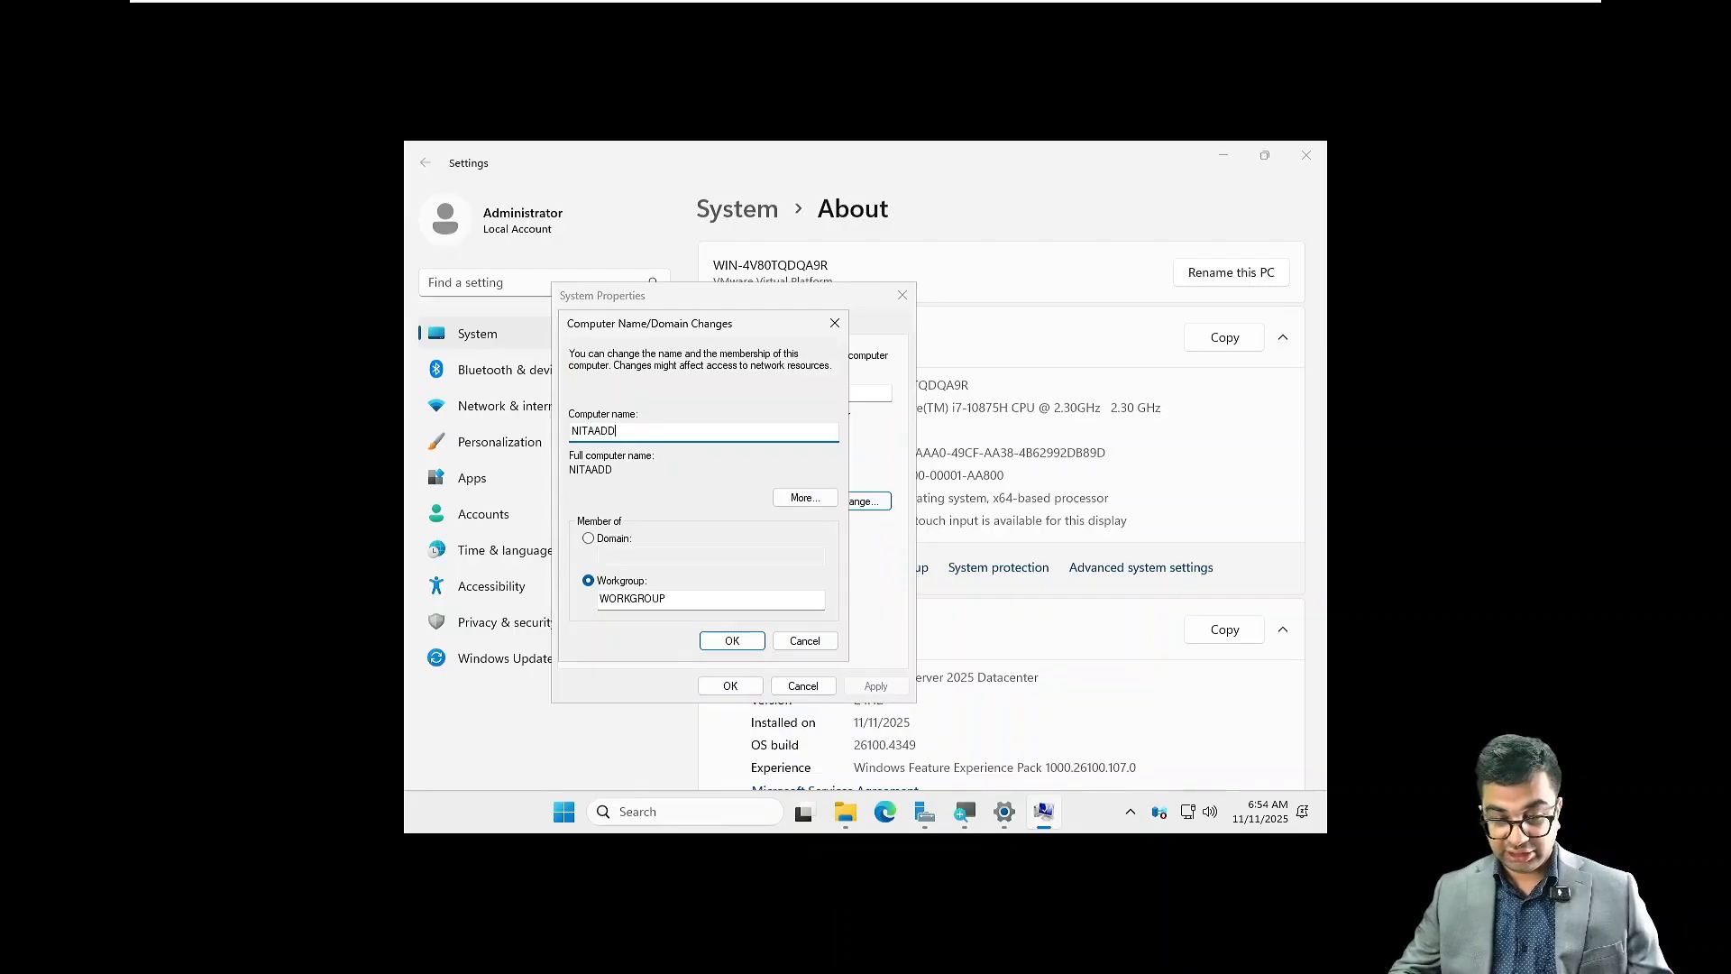
type("S01")
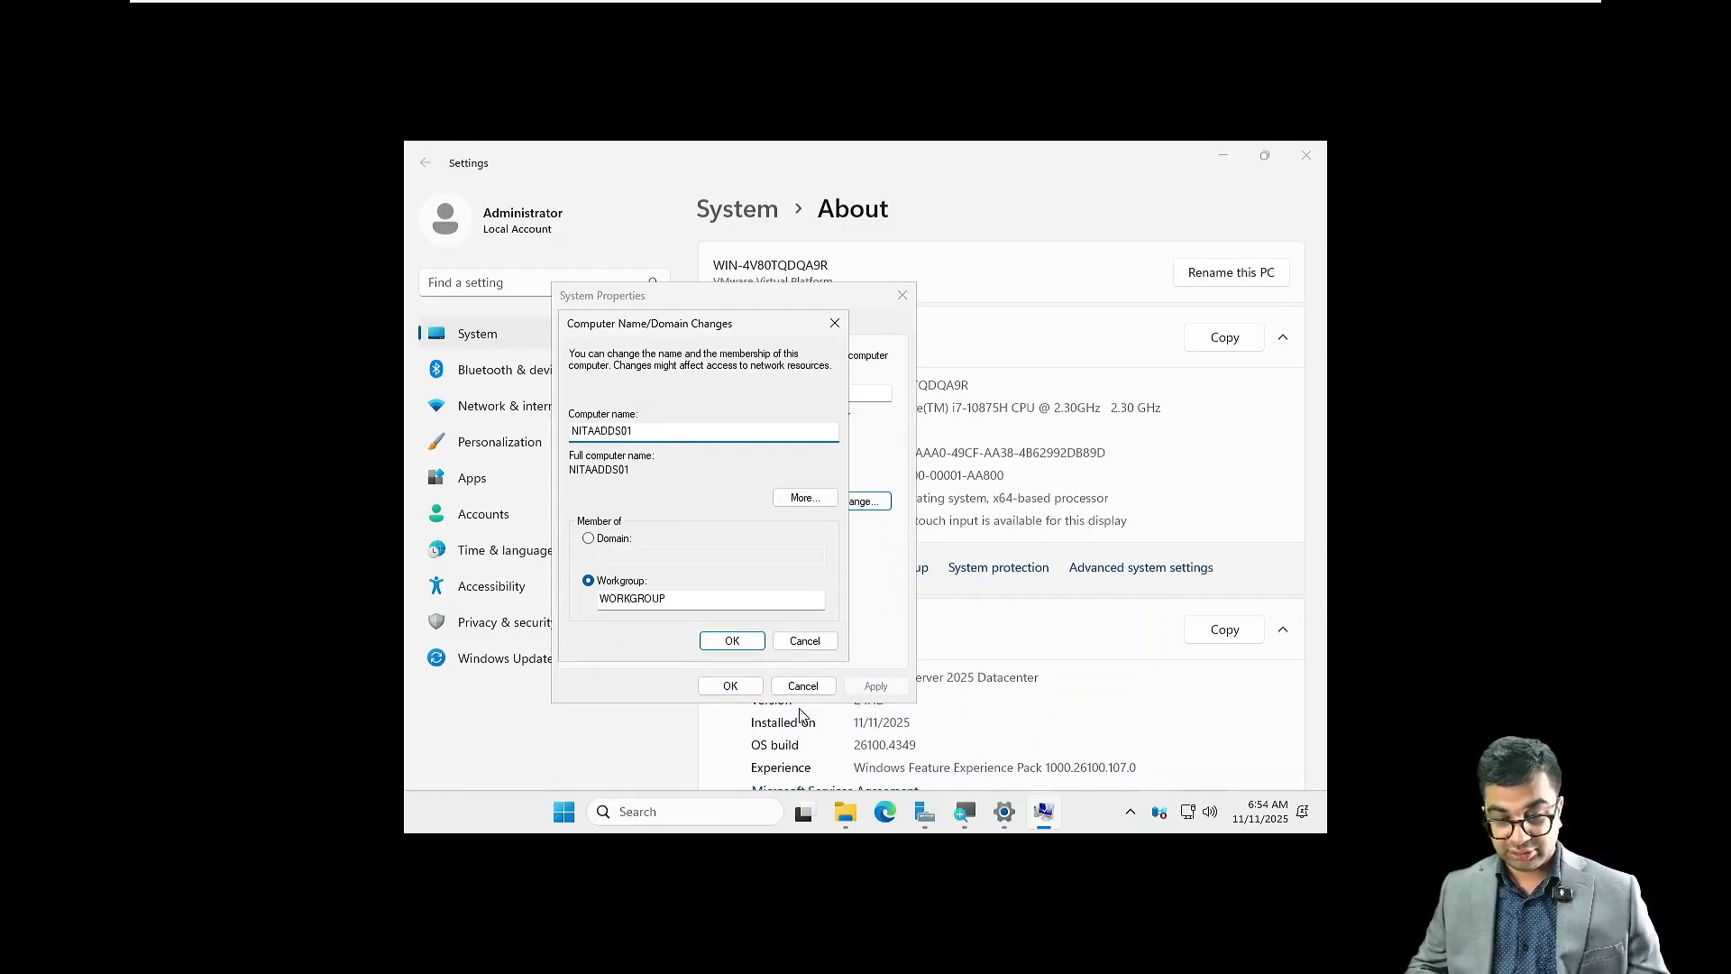
left_click(728, 642)
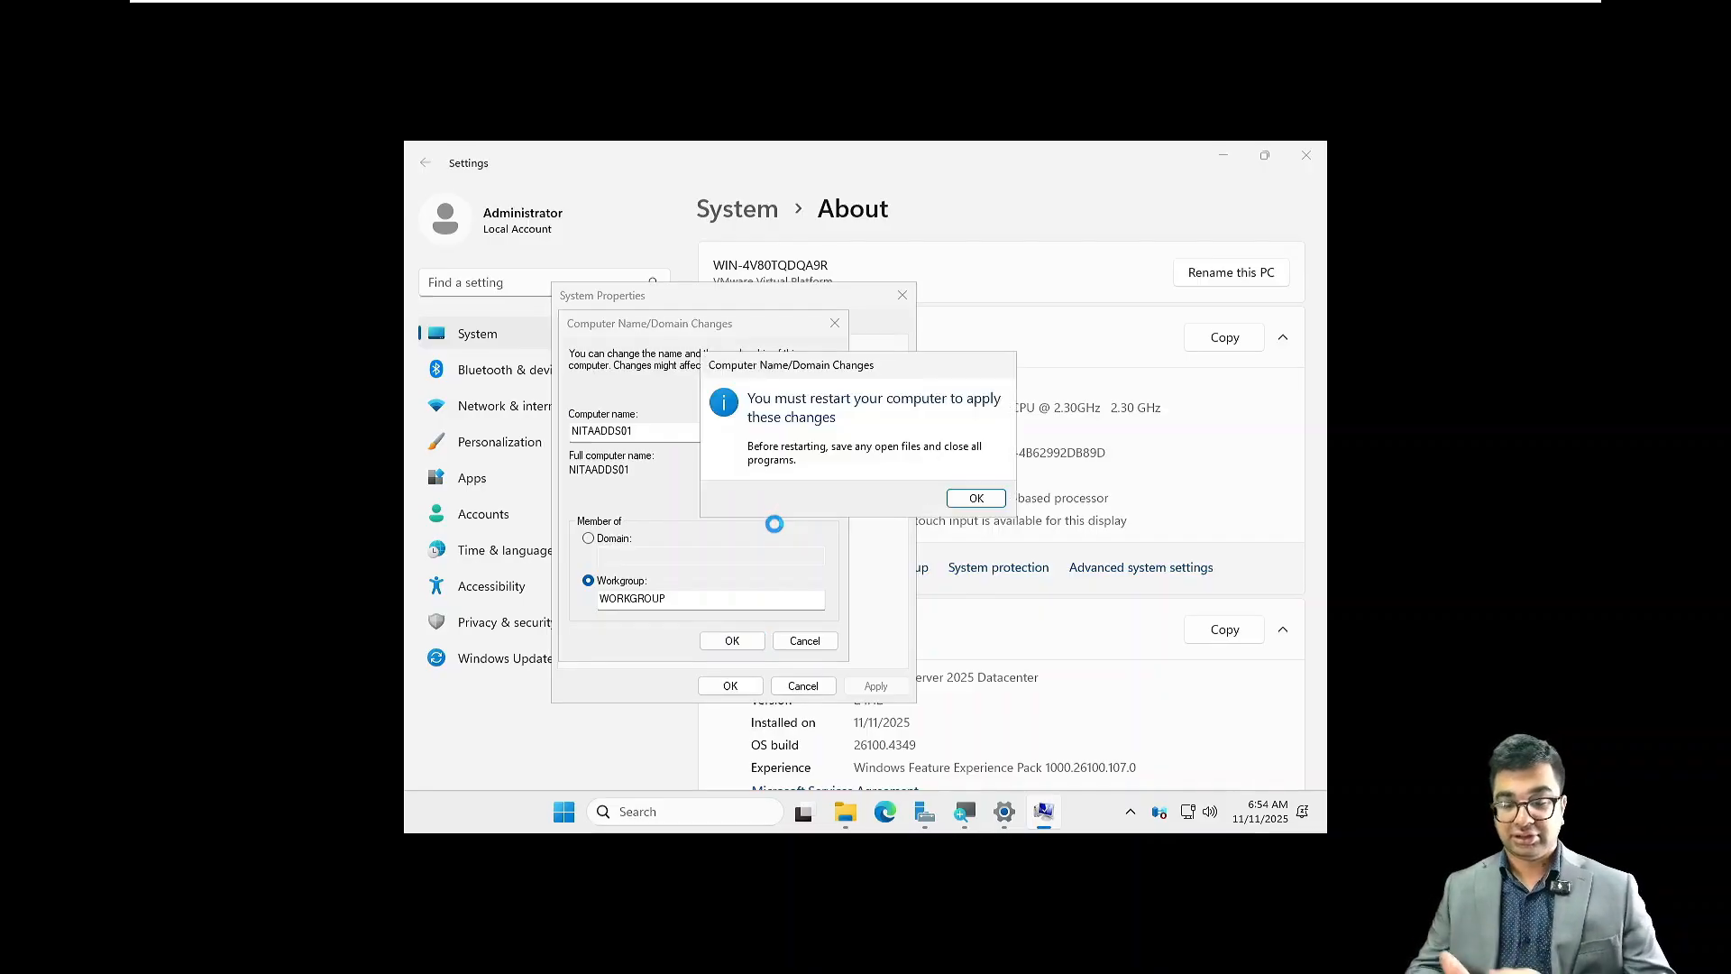
left_click(979, 498)
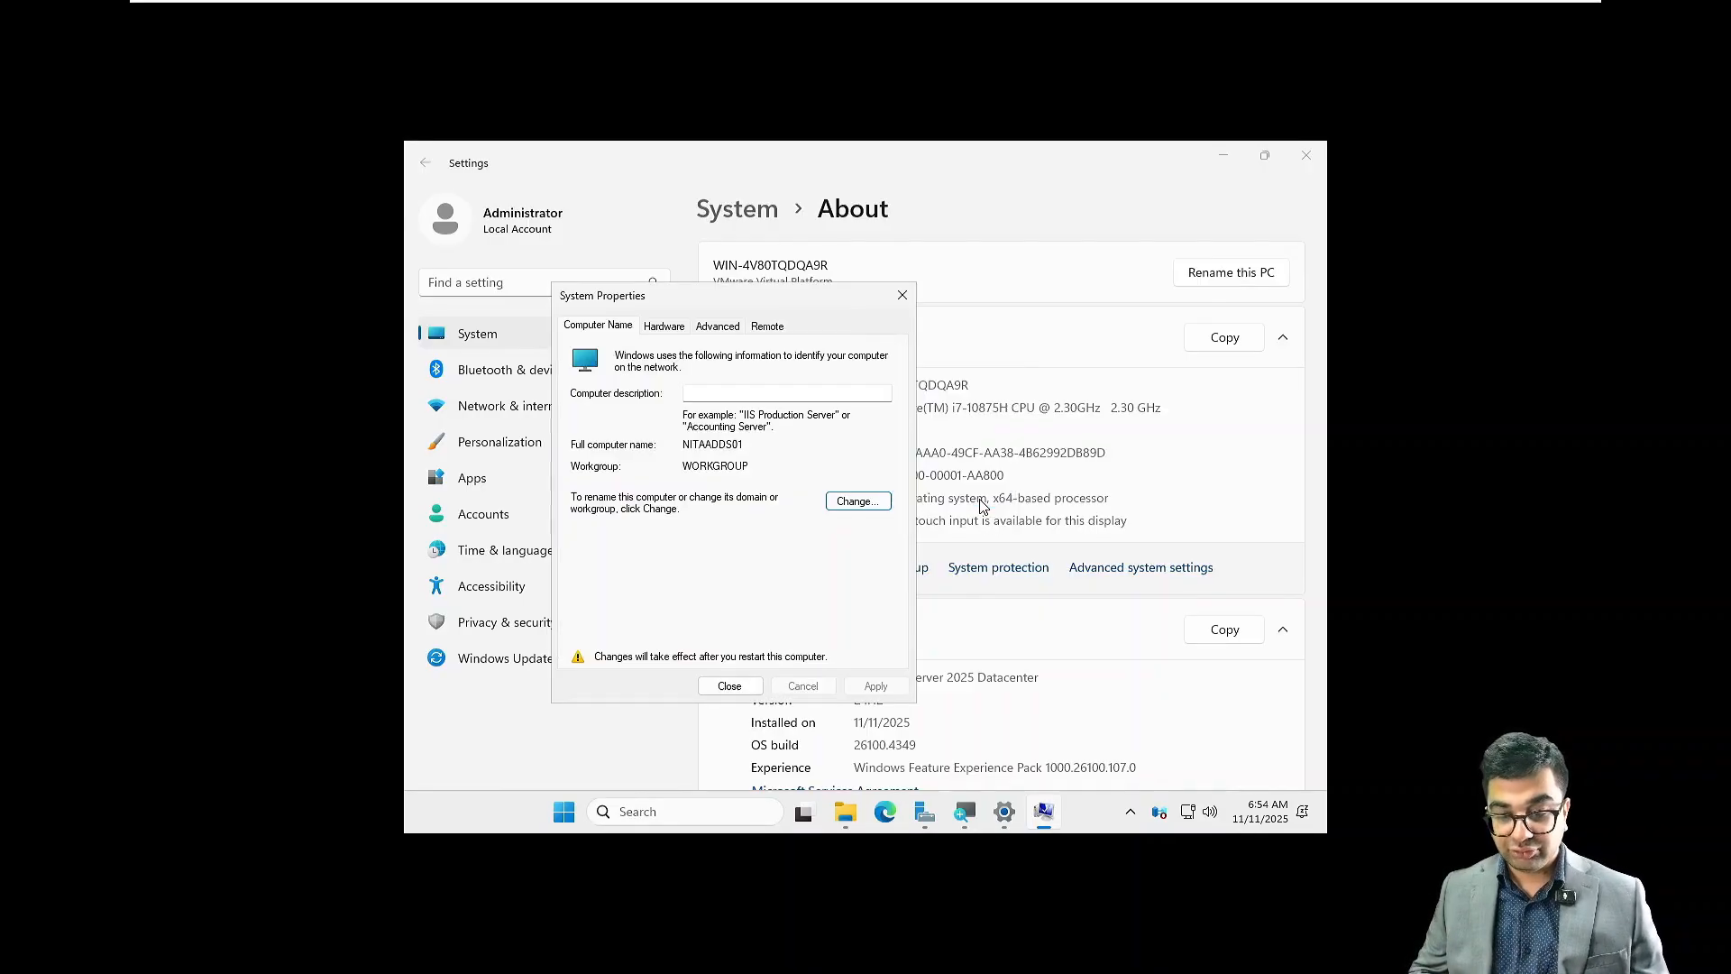
left_click(732, 686)
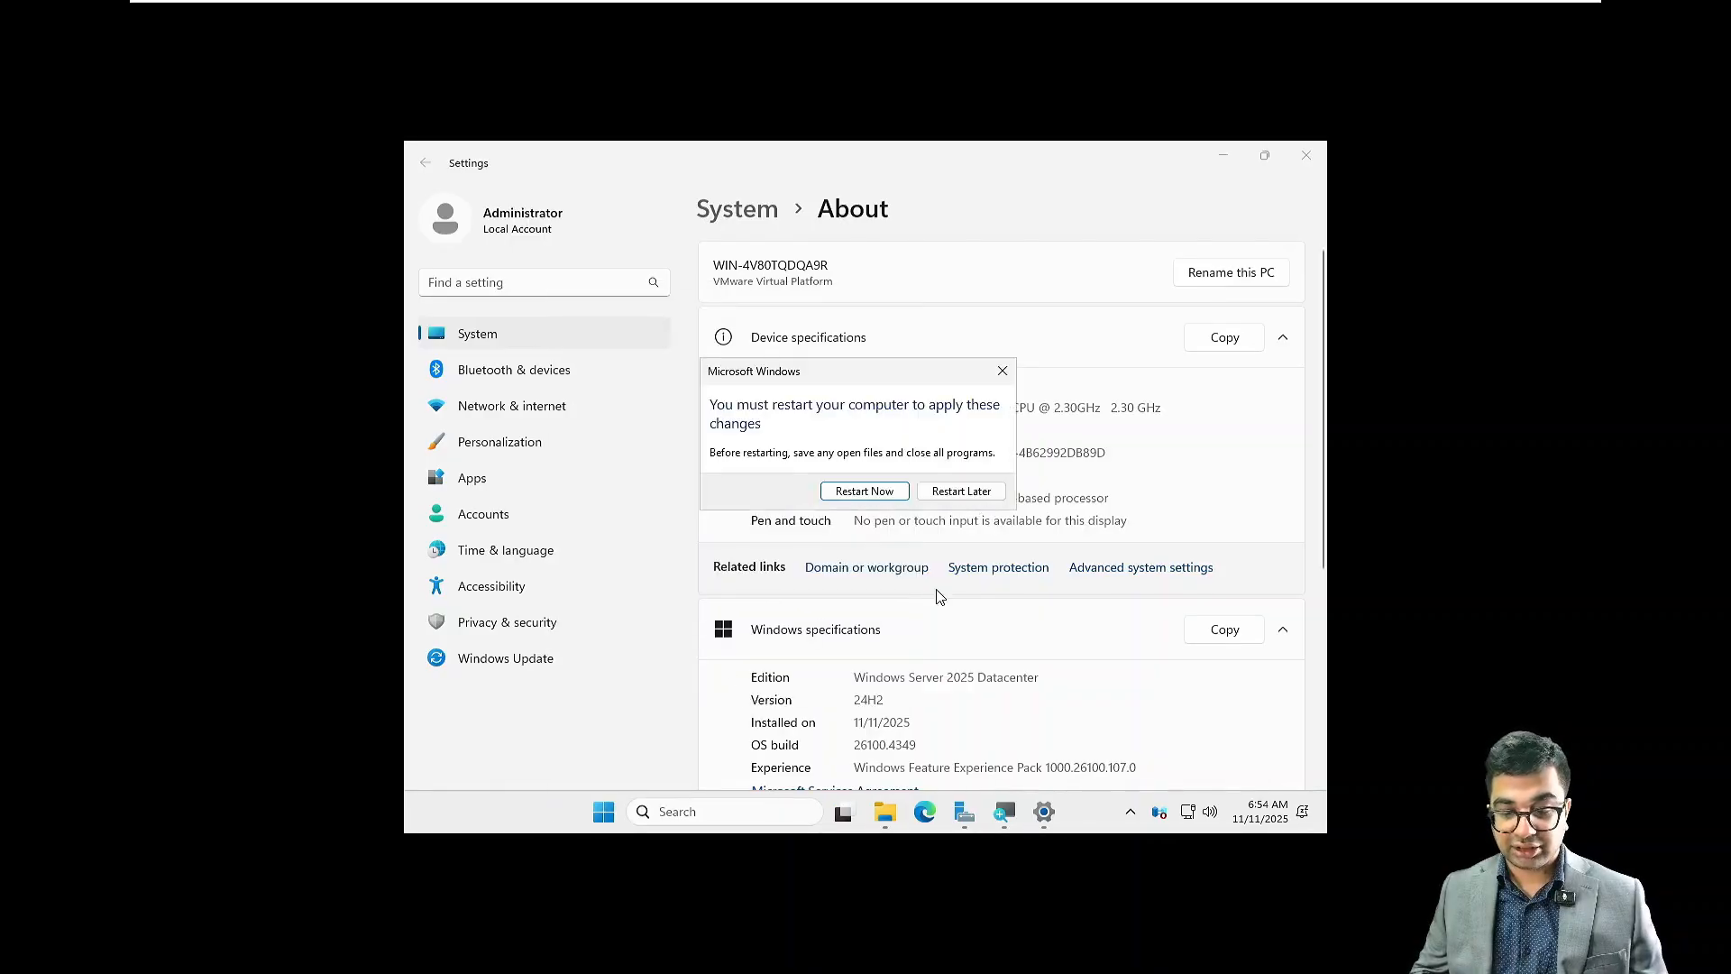
left_click(961, 492)
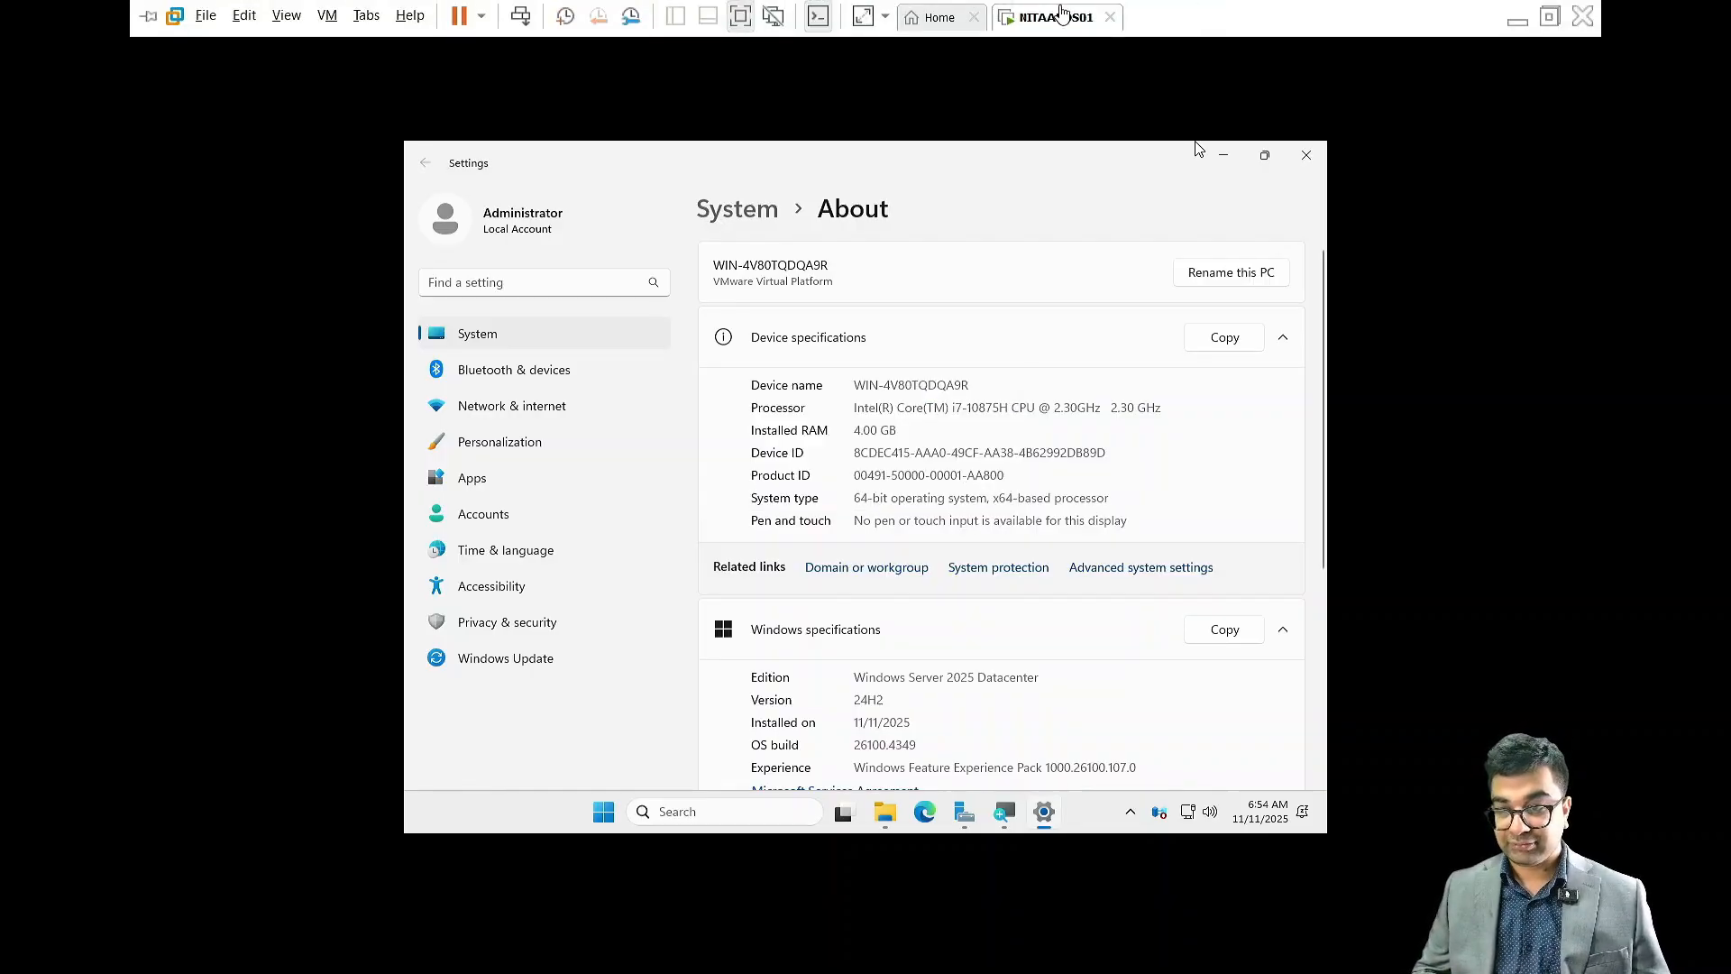
Step: Start the VMware Tools installation for the NITAADDS01 virtual machine by connecting its installer disc
right_click(1062, 13)
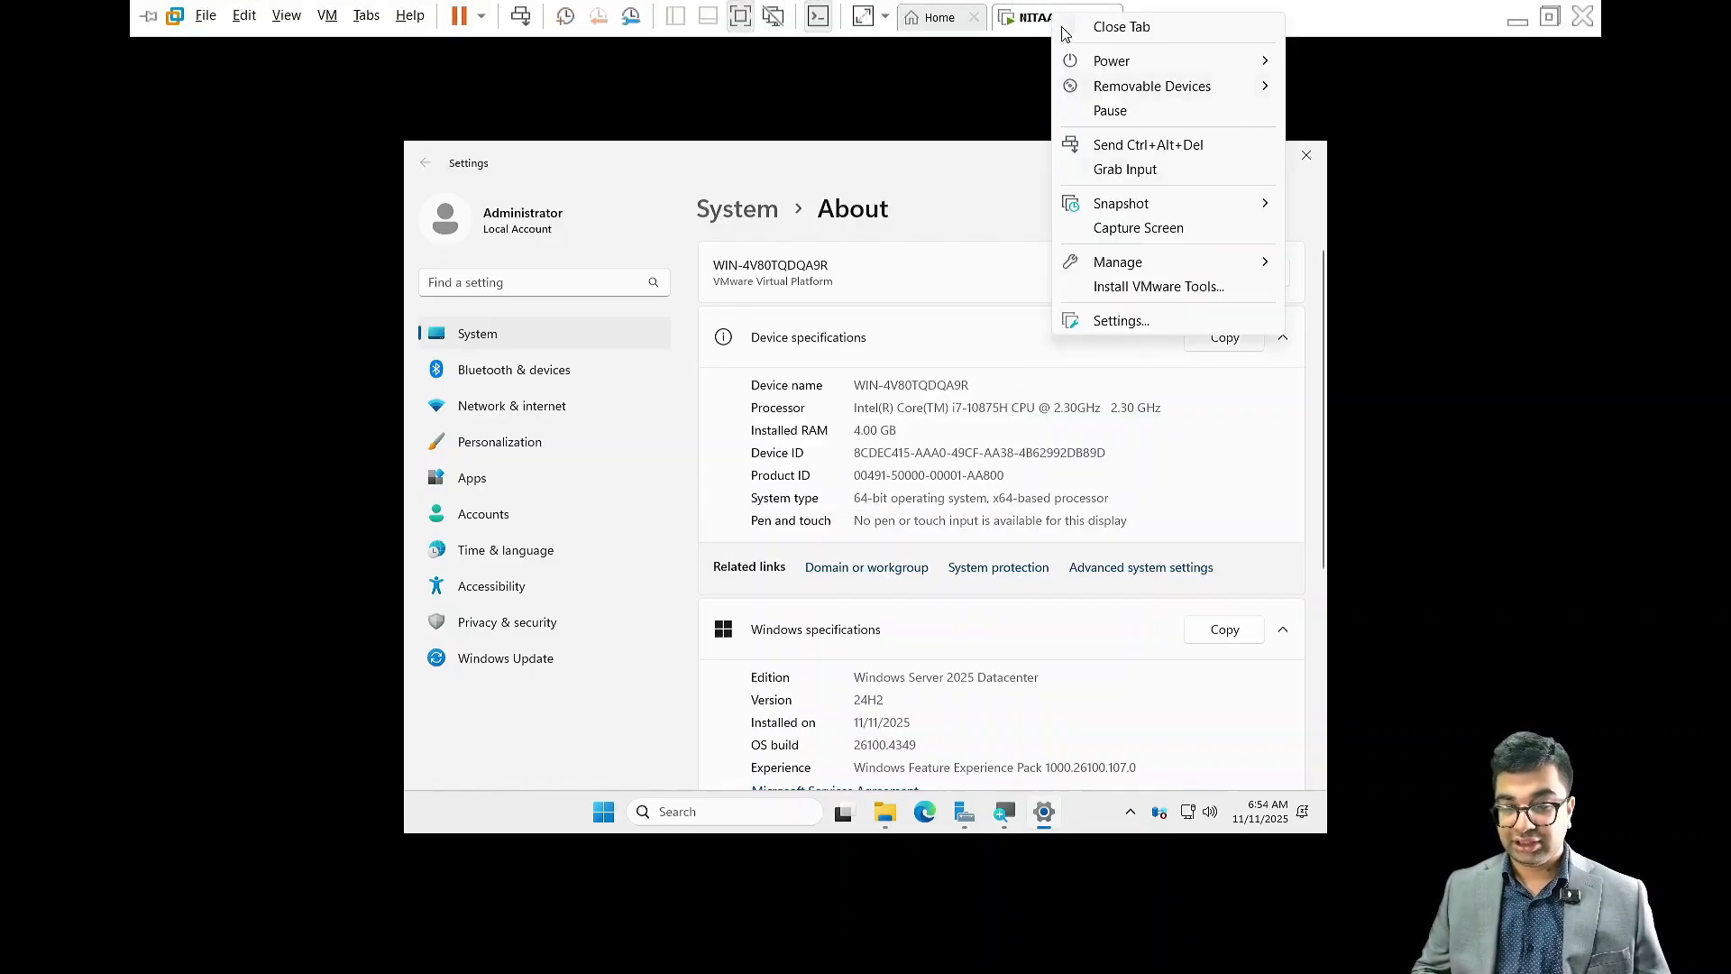
left_click(1139, 286)
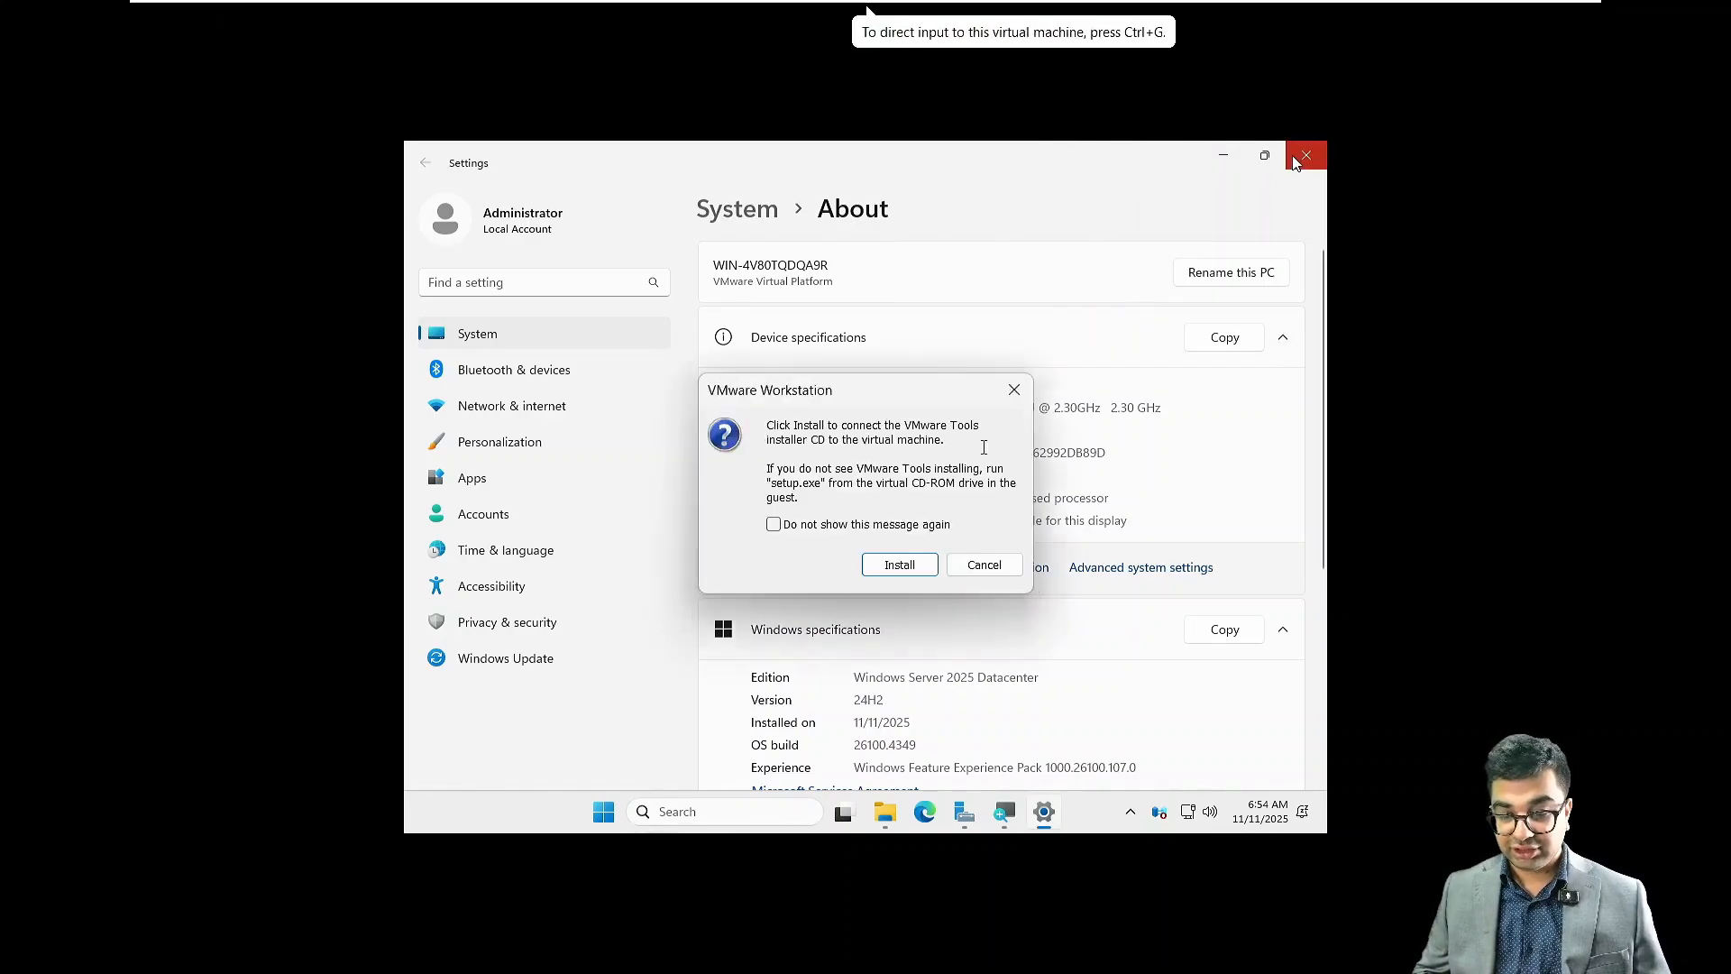
left_click(905, 566)
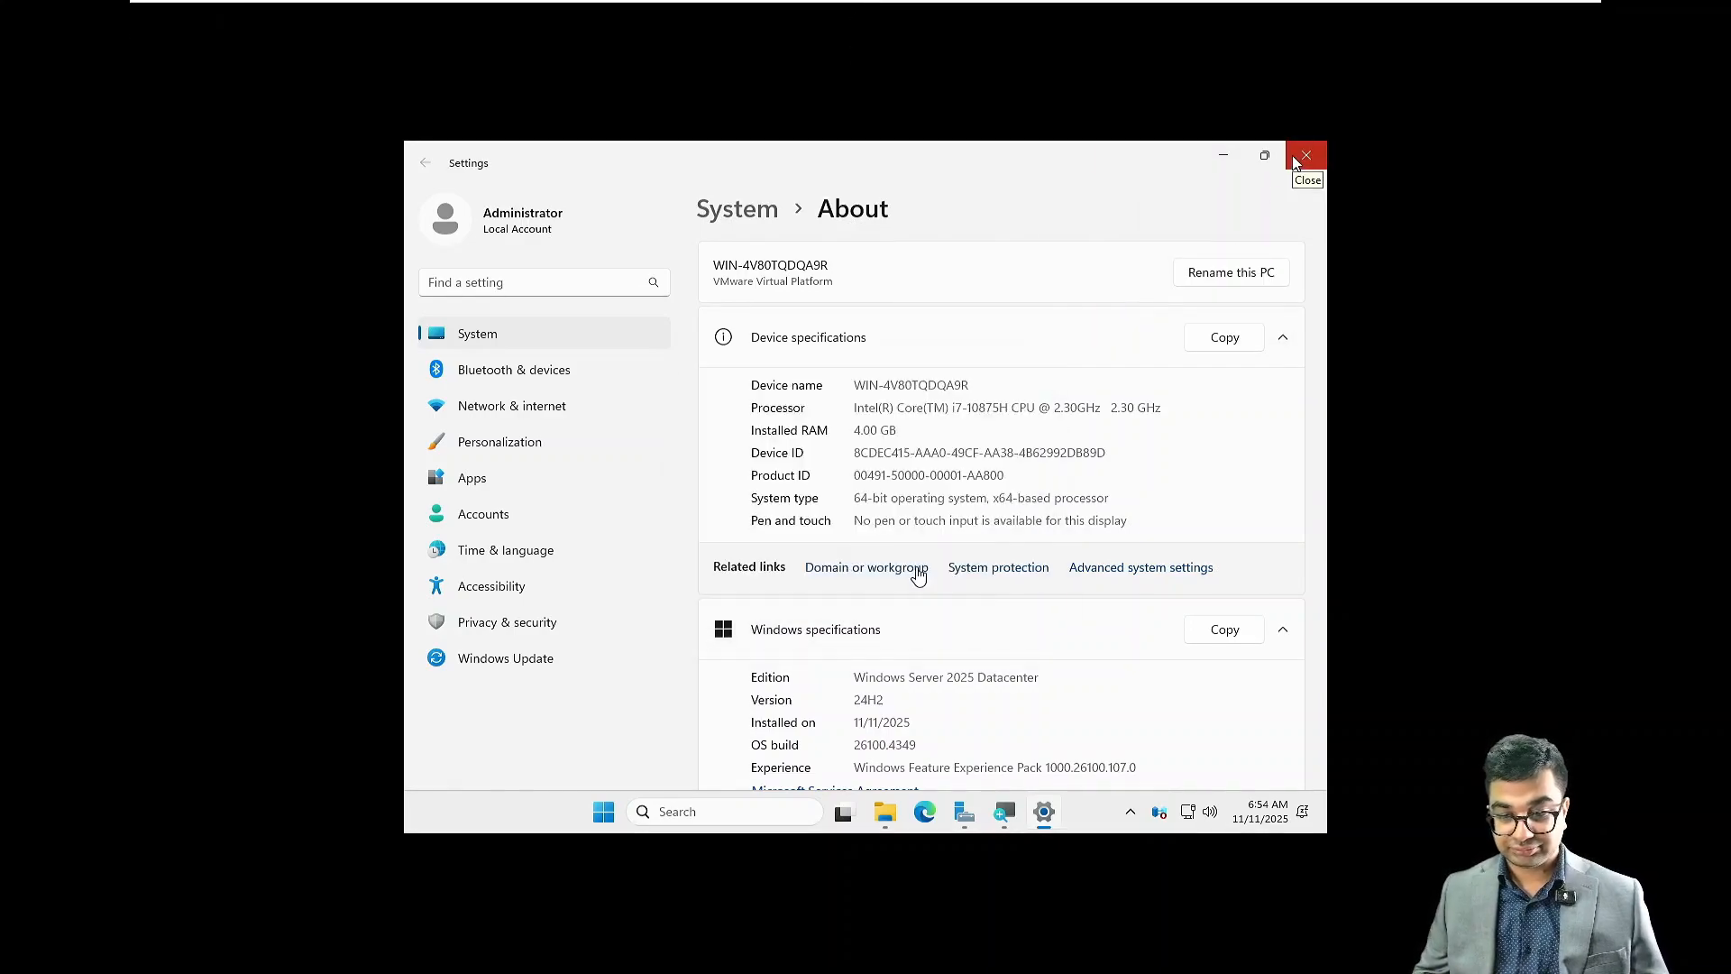
Step: Close the guest's Settings window and refresh the desktop
left_click(1316, 157)
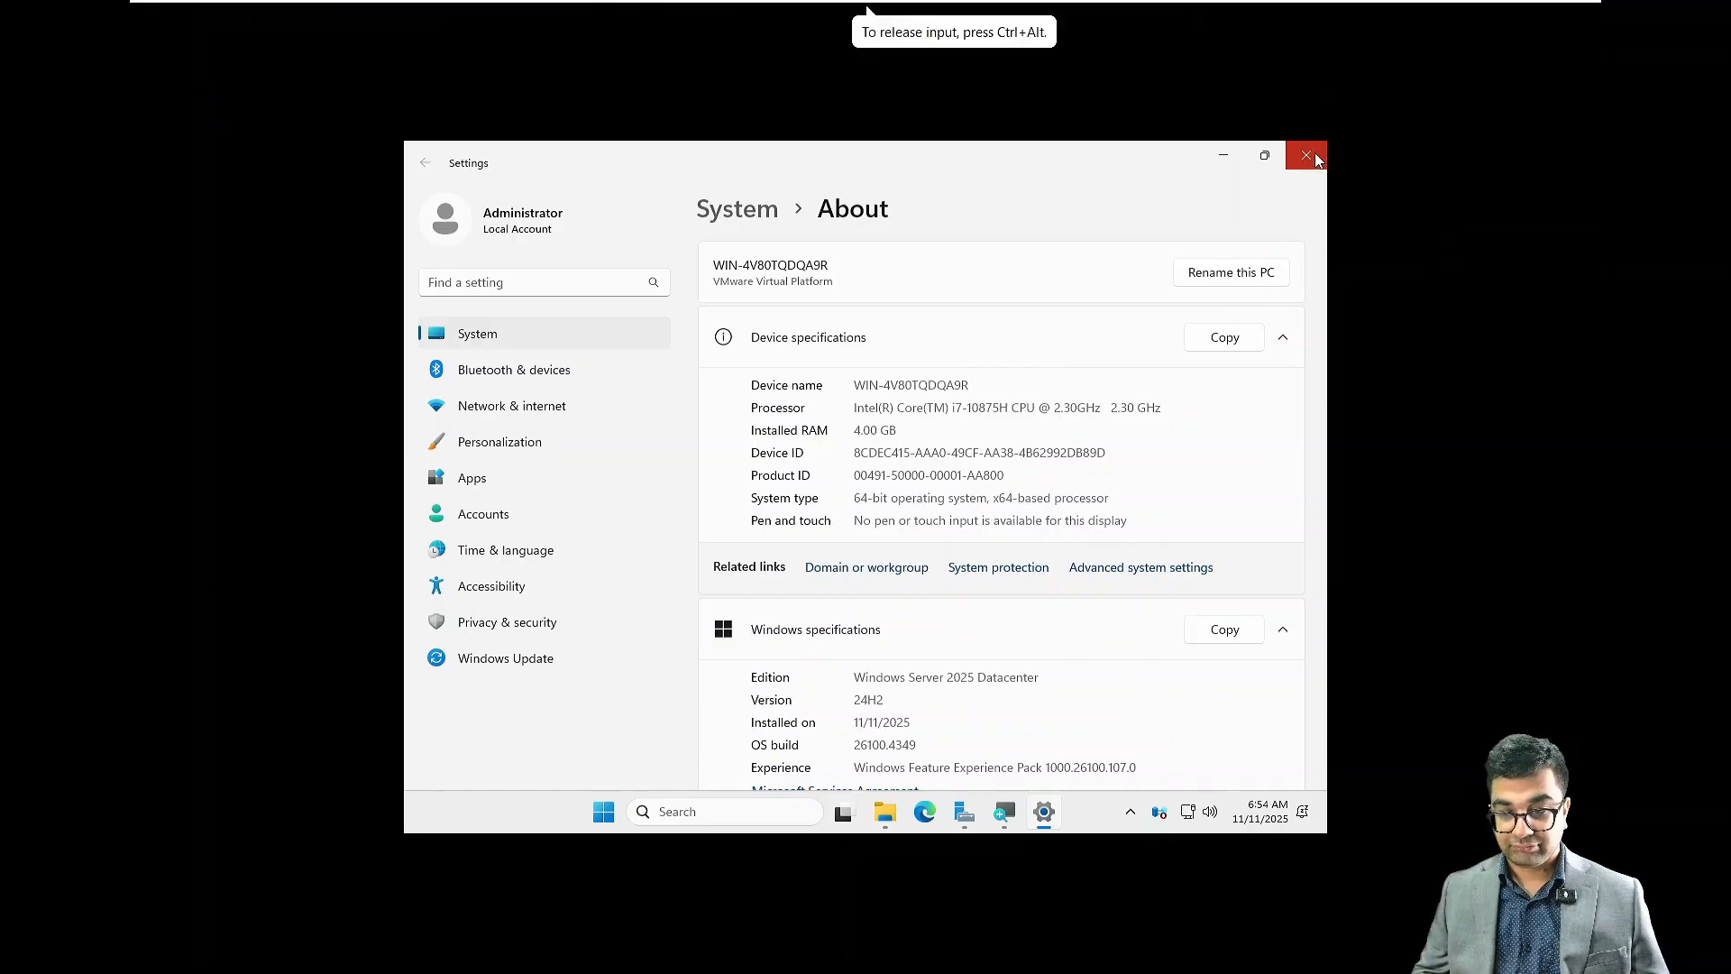
left_click(1314, 156)
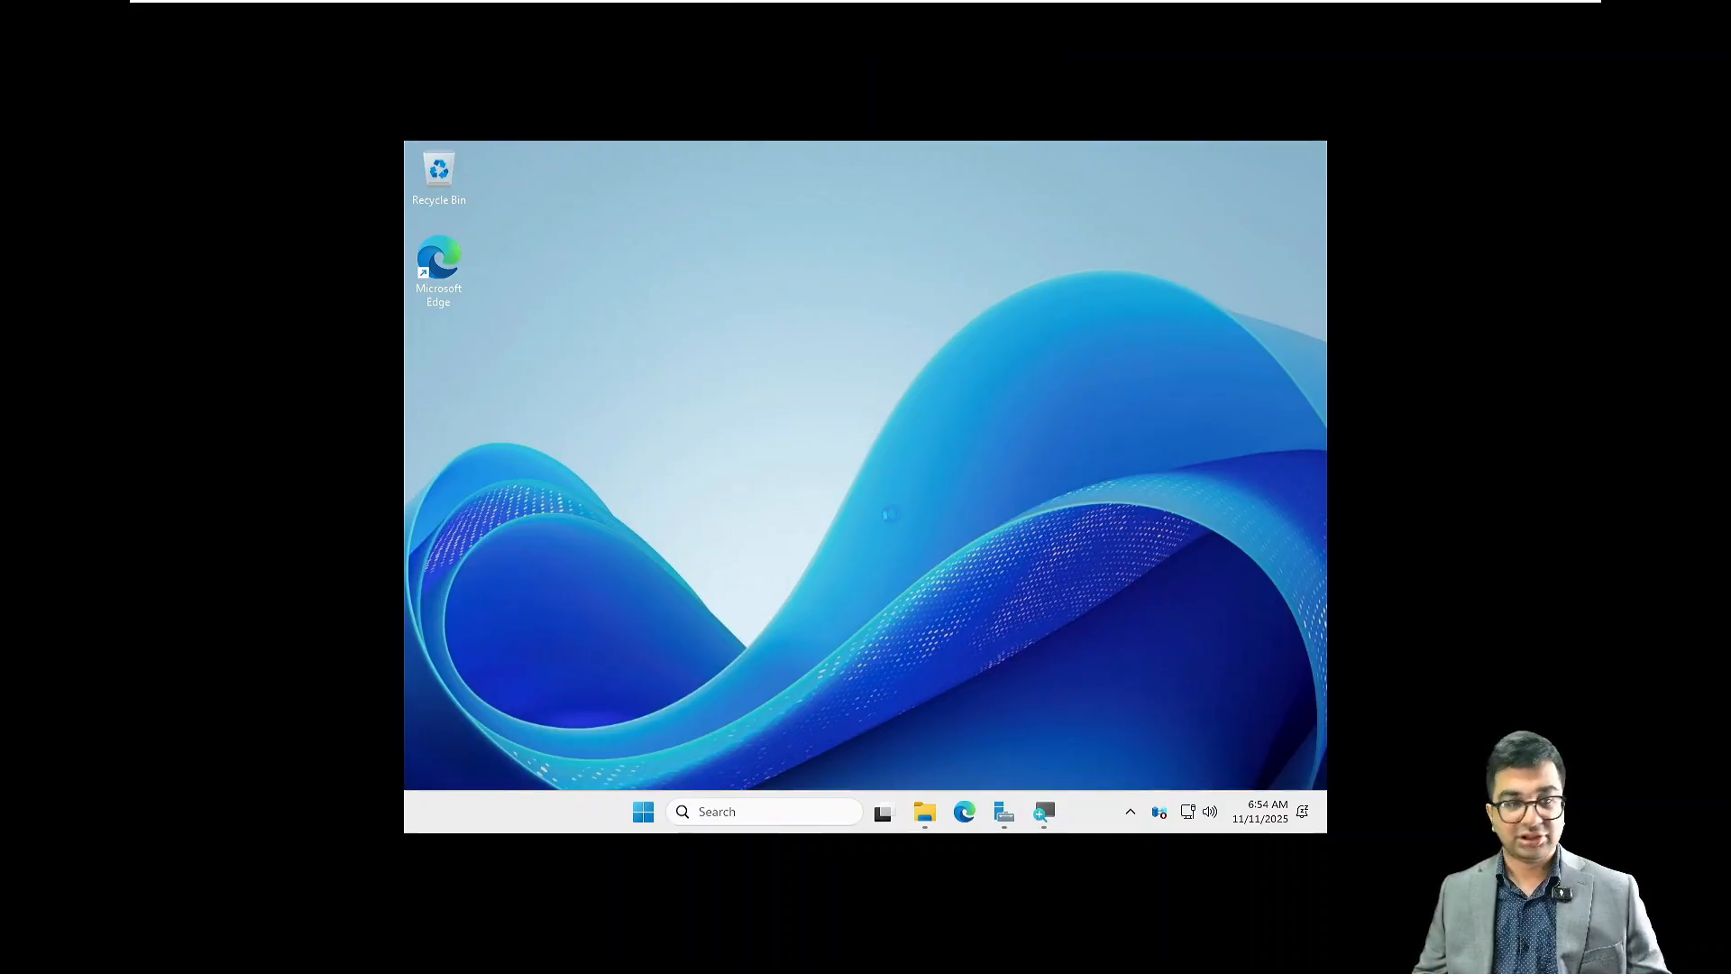
right_click(867, 401)
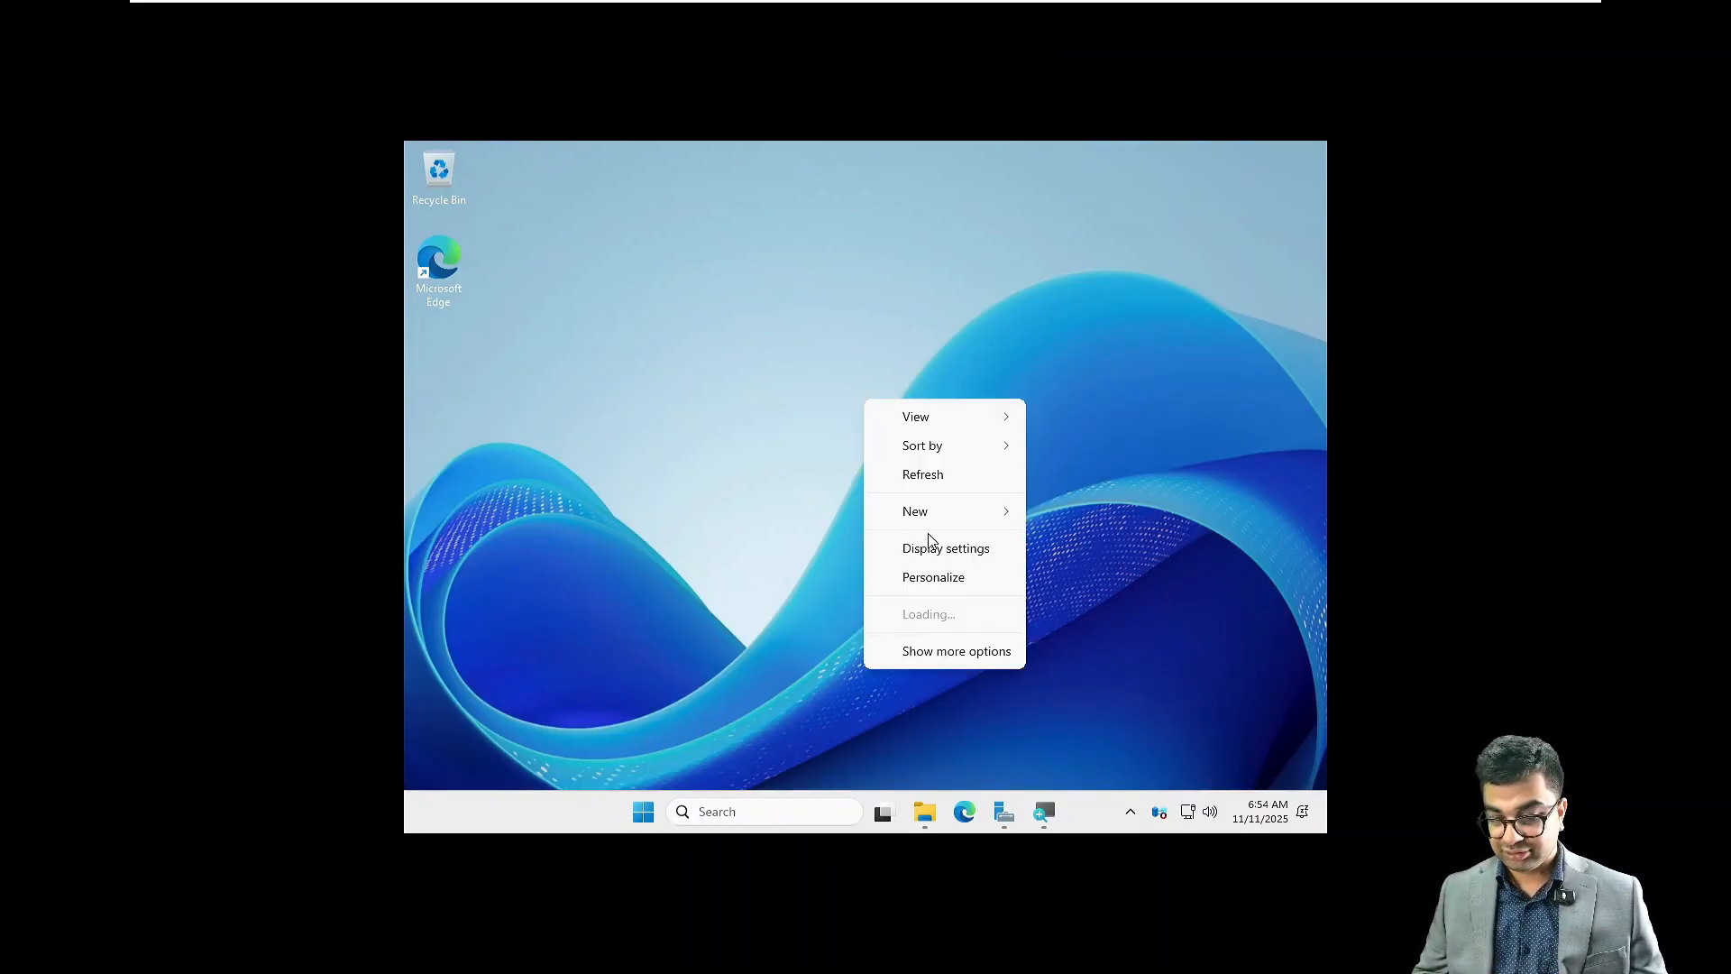
left_click(914, 478)
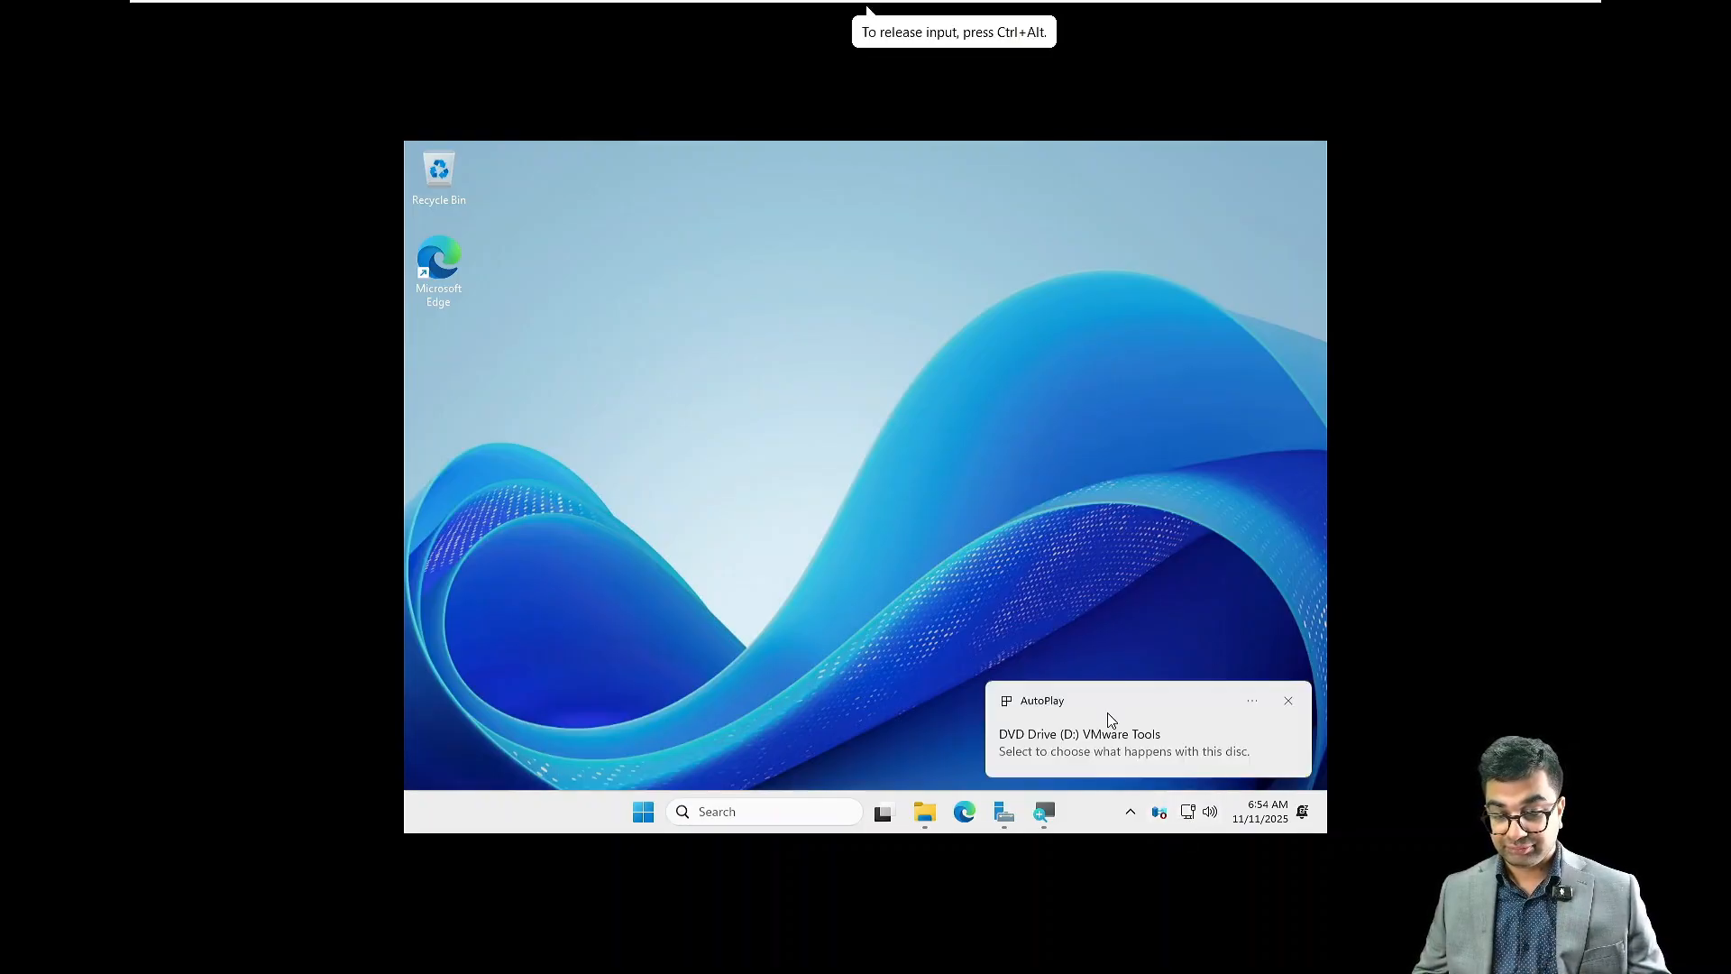
Step: Run setup64.exe from the VMware Tools disc and install VMware Tools with the Typical setup type
left_click(1111, 719)
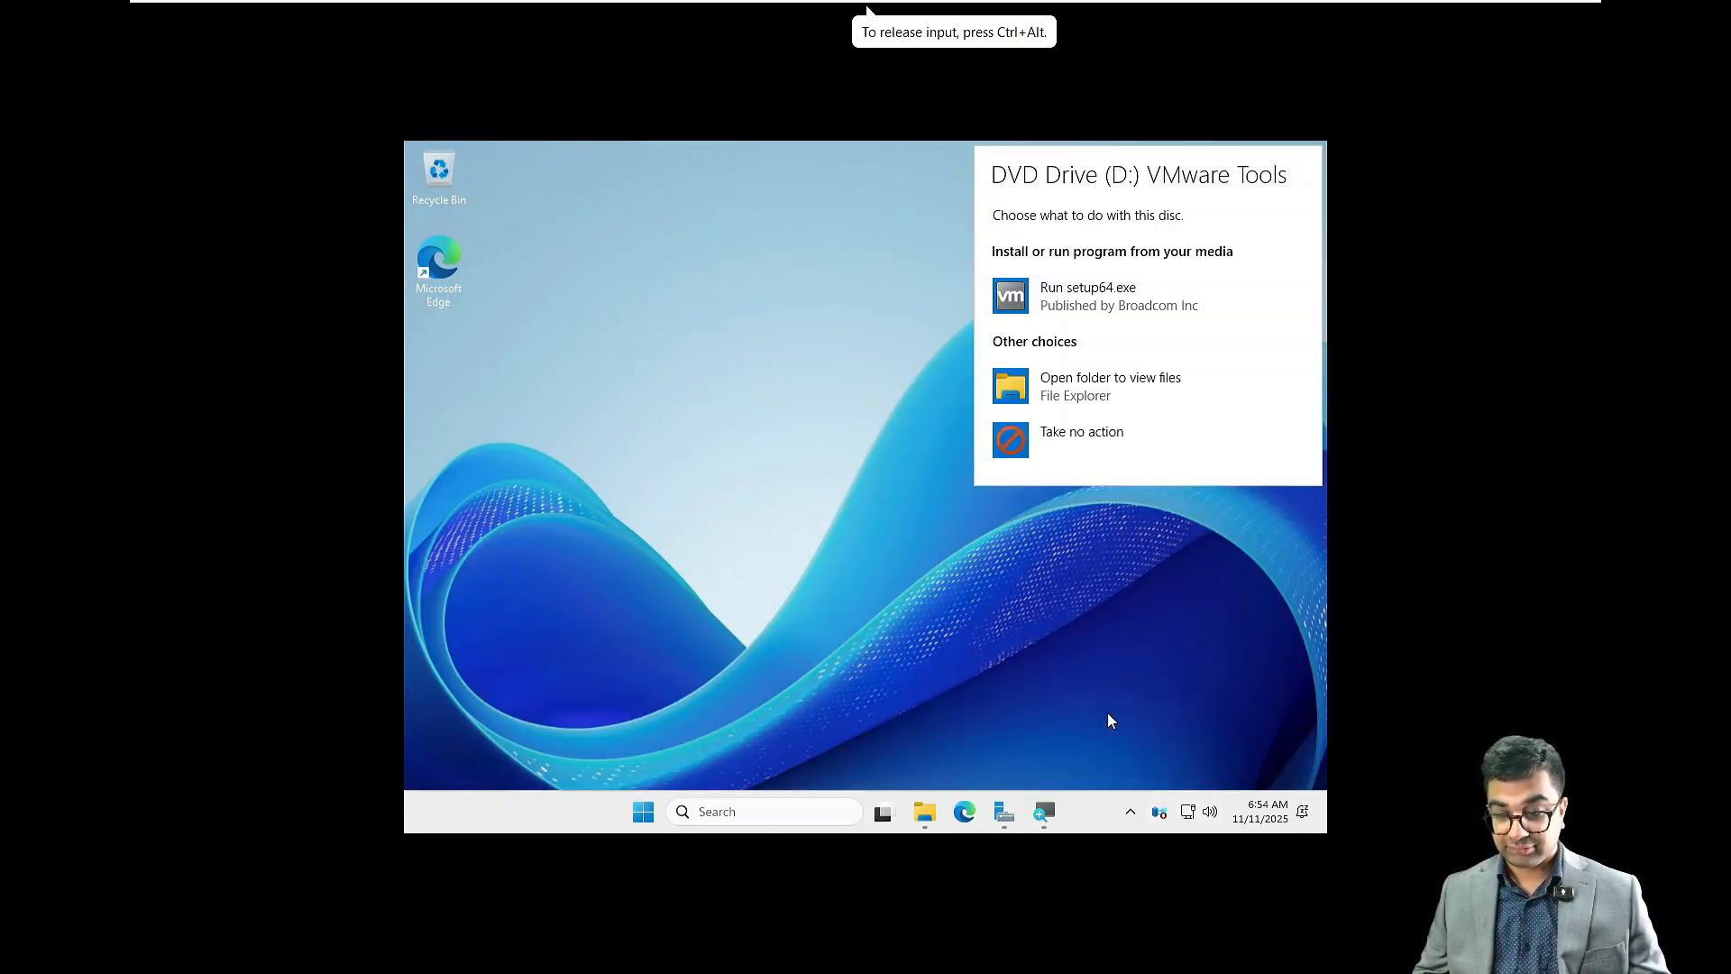
left_click(1119, 296)
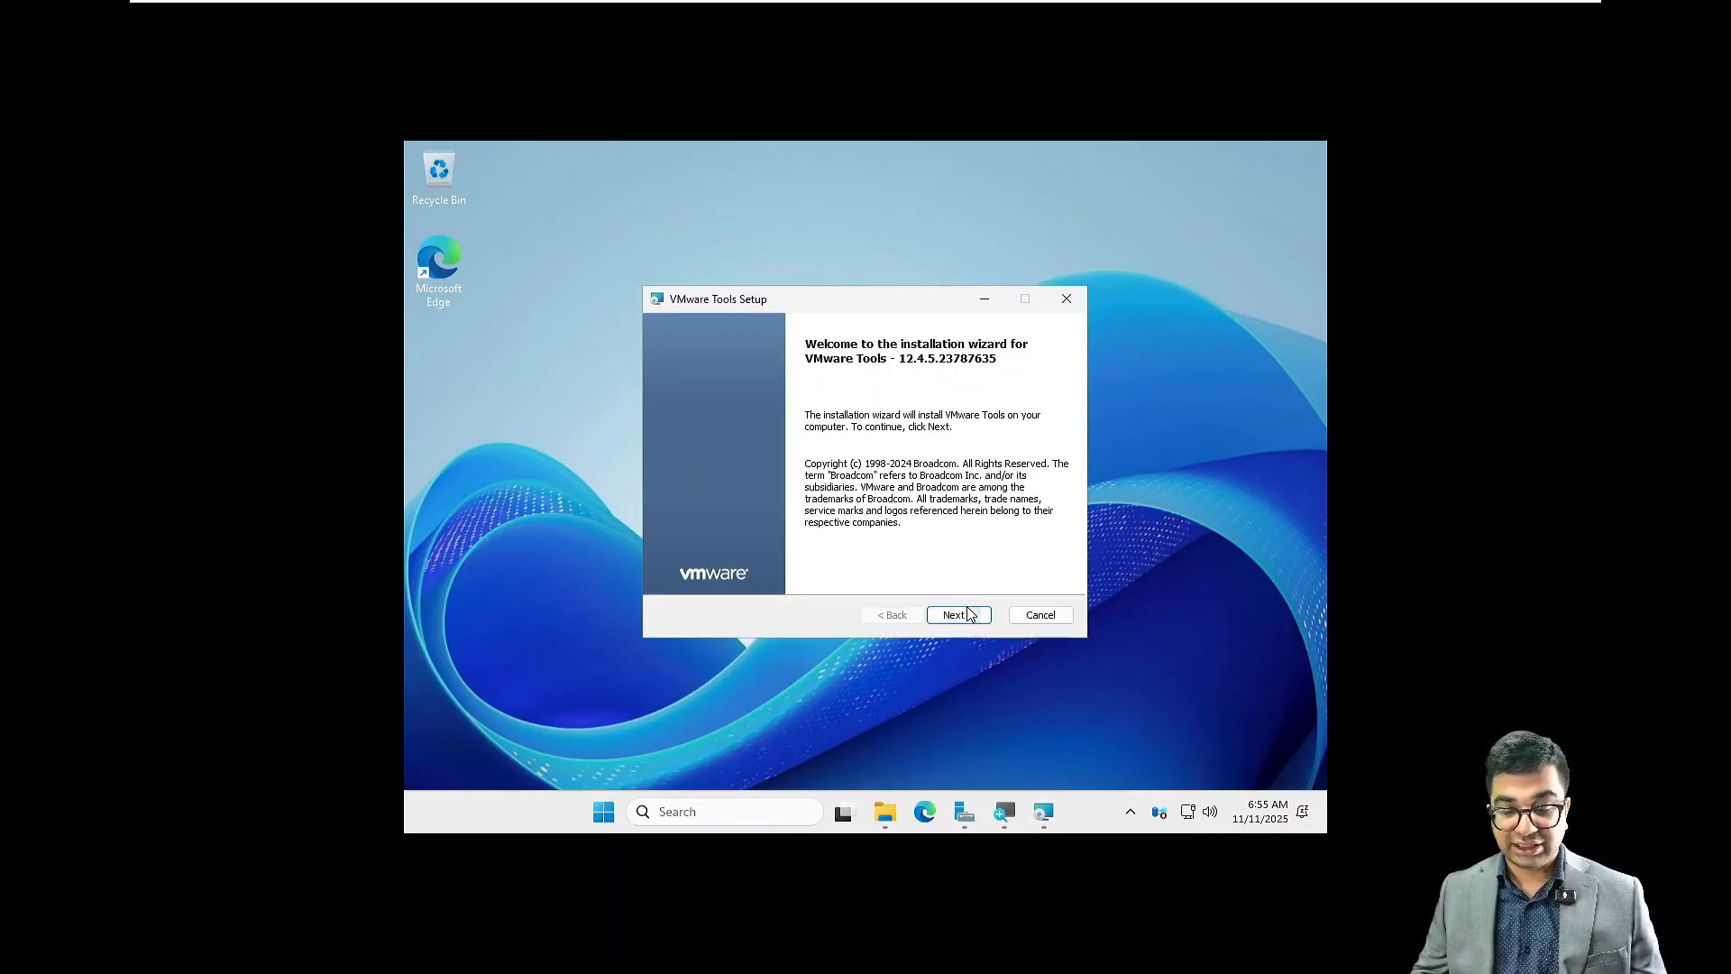
left_click(968, 619)
left_click(968, 618)
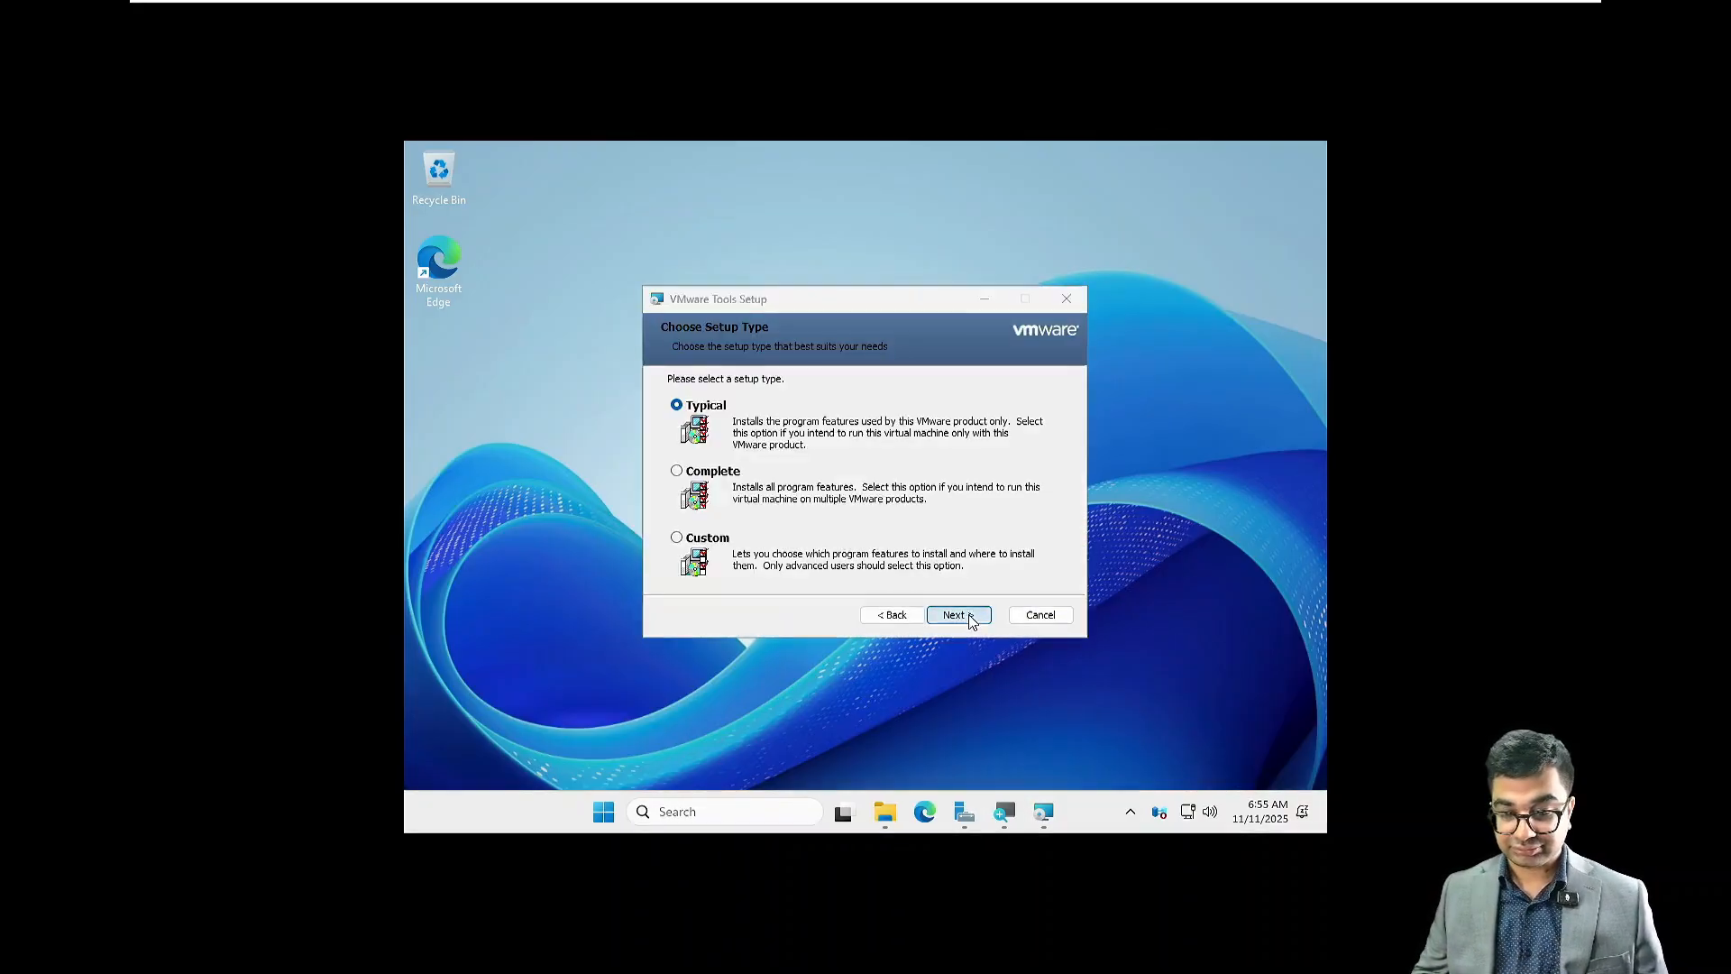
left_click(969, 618)
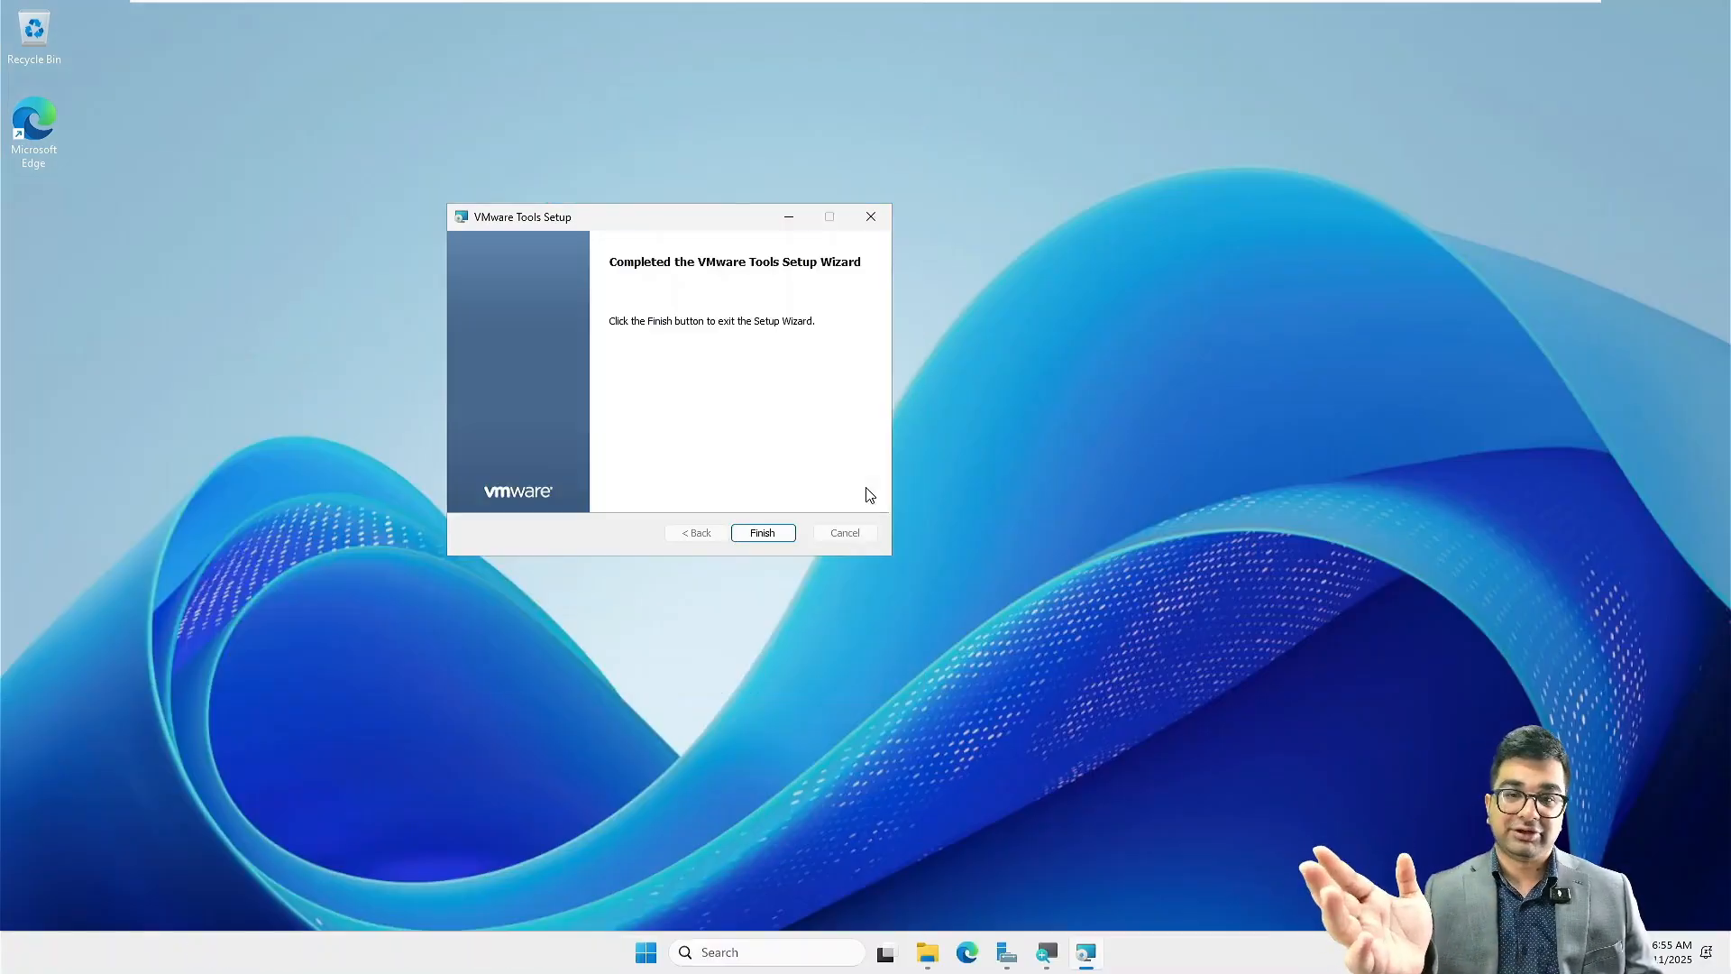
Step: Finish the VMware Tools setup wizard and restart the server immediately
left_click(748, 530)
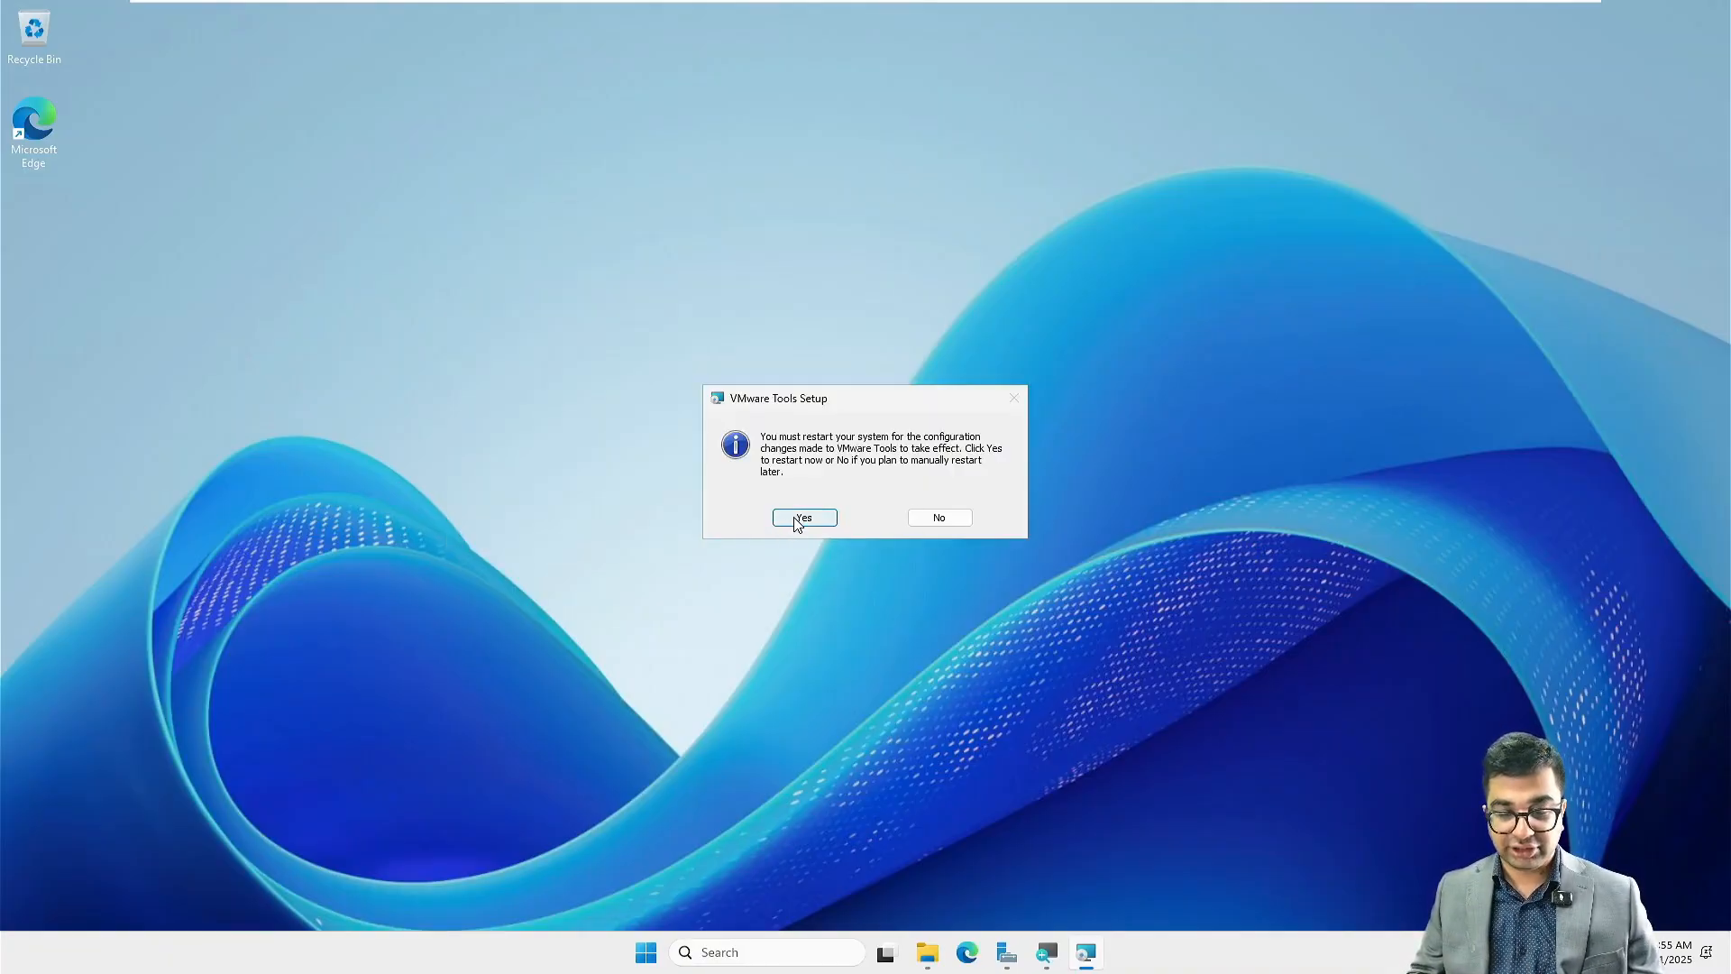
left_click(800, 519)
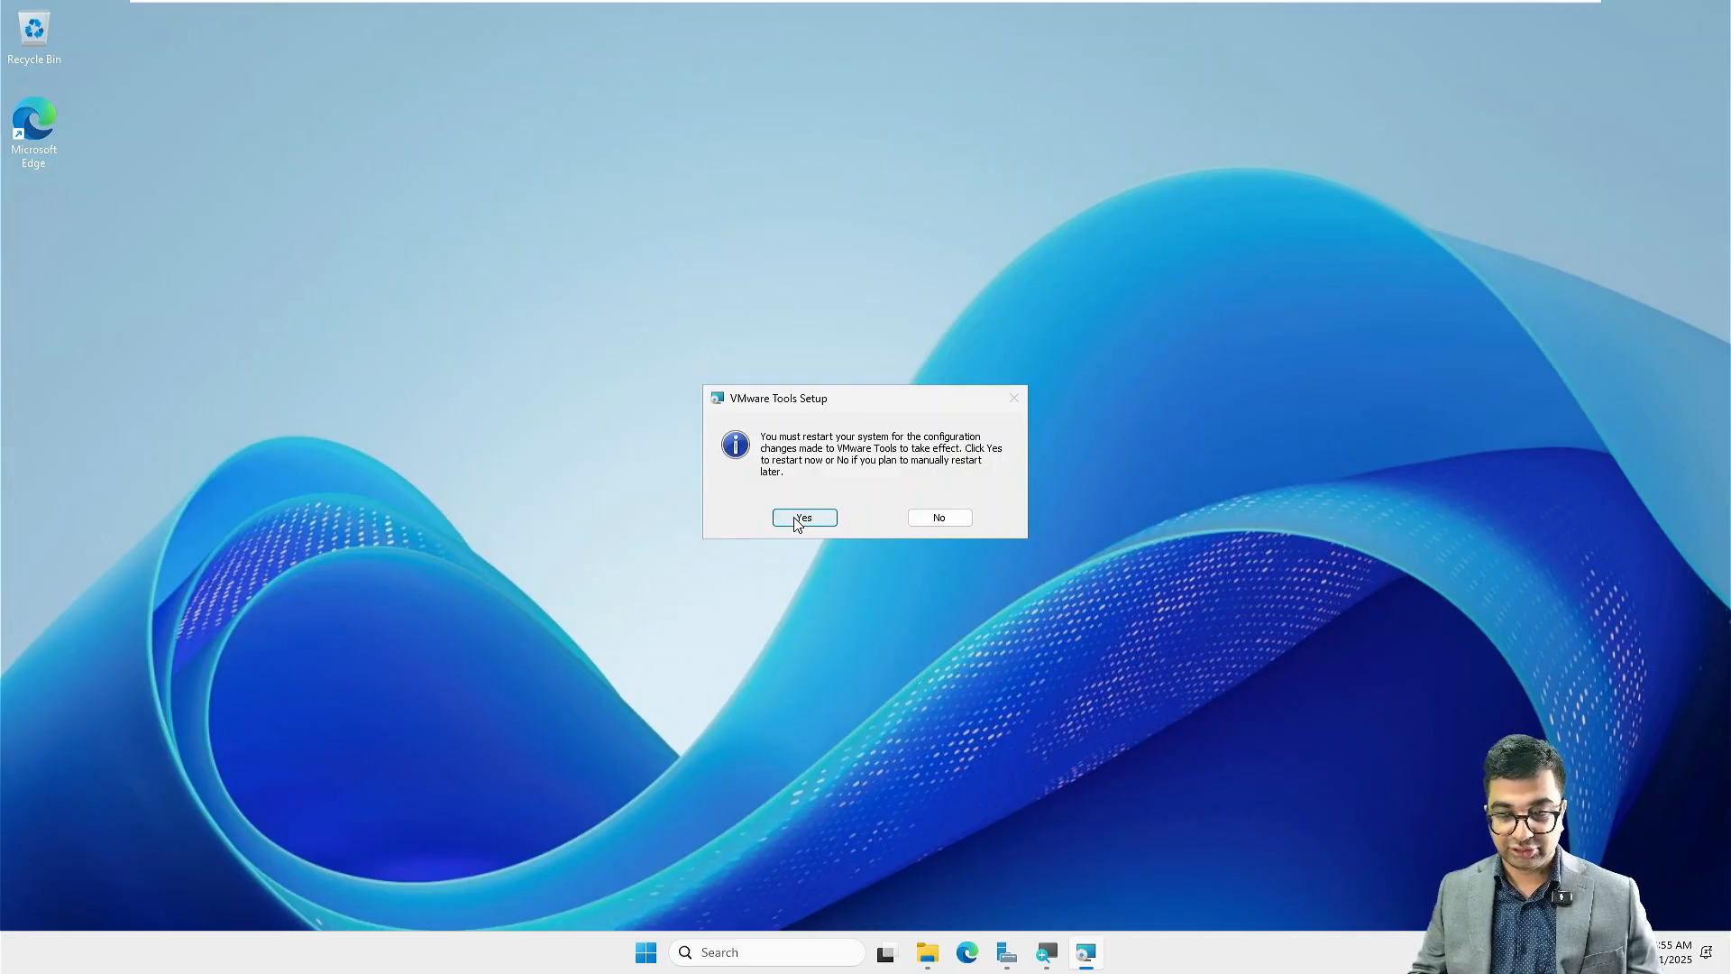
left_click(798, 520)
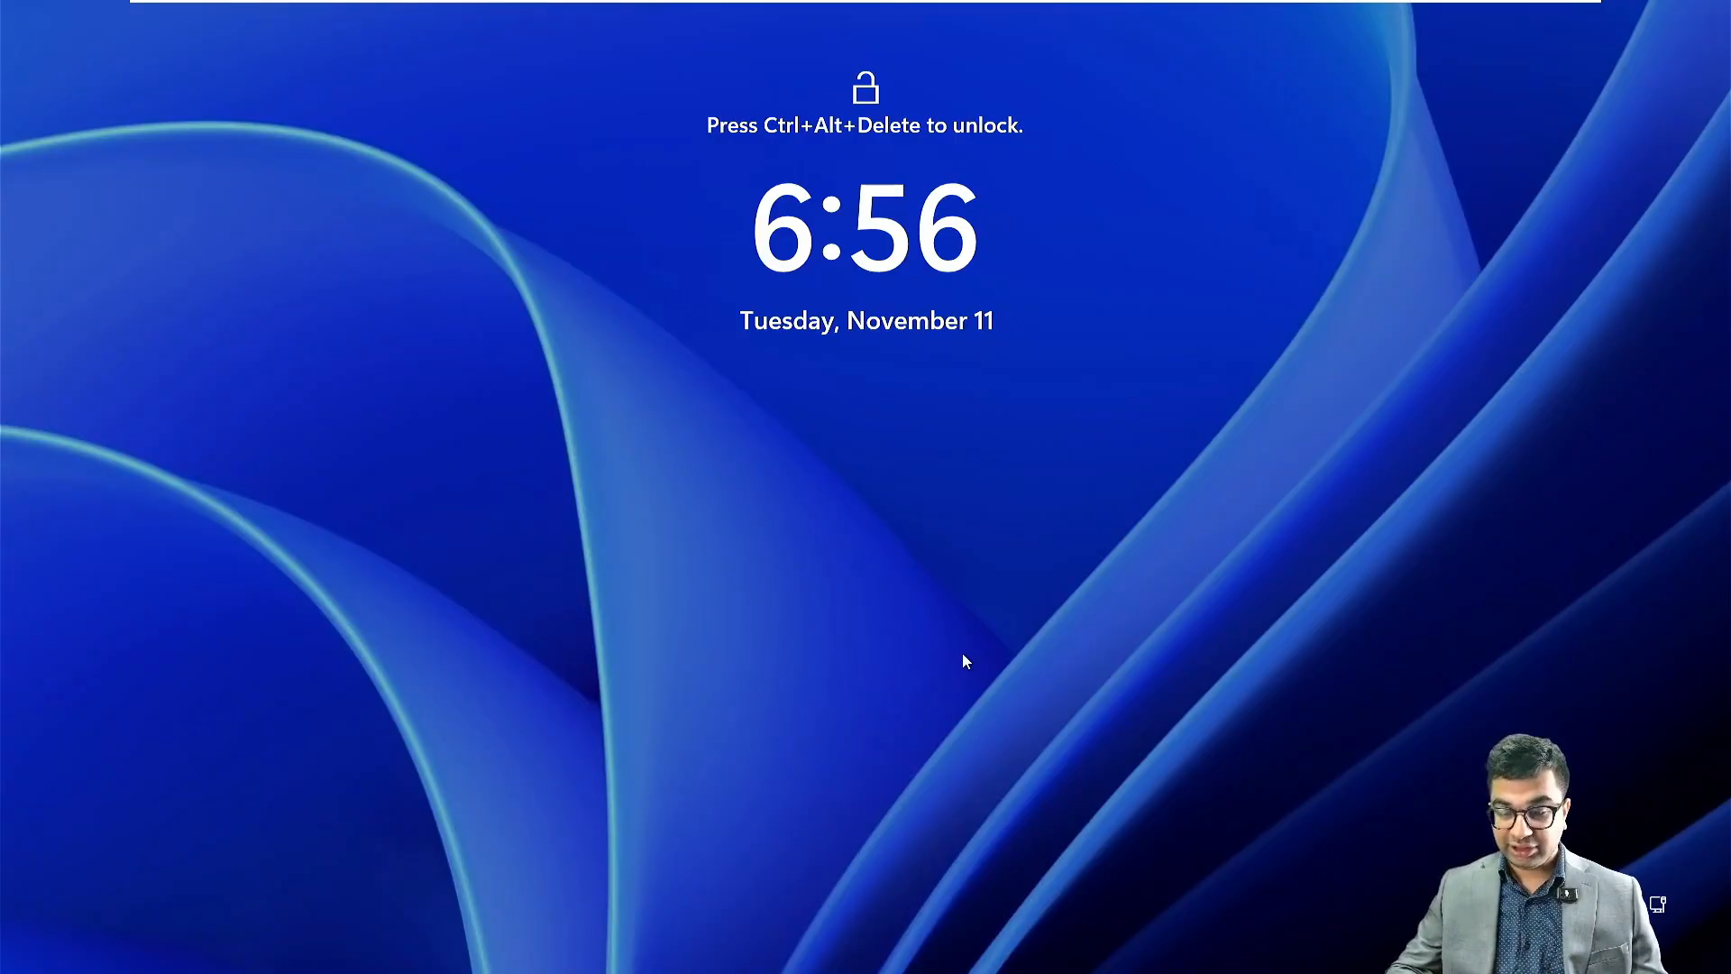
Step: Unlock the restarted server and sign in as Administrator by entering the account password
key("ctrl+alt+Delete")
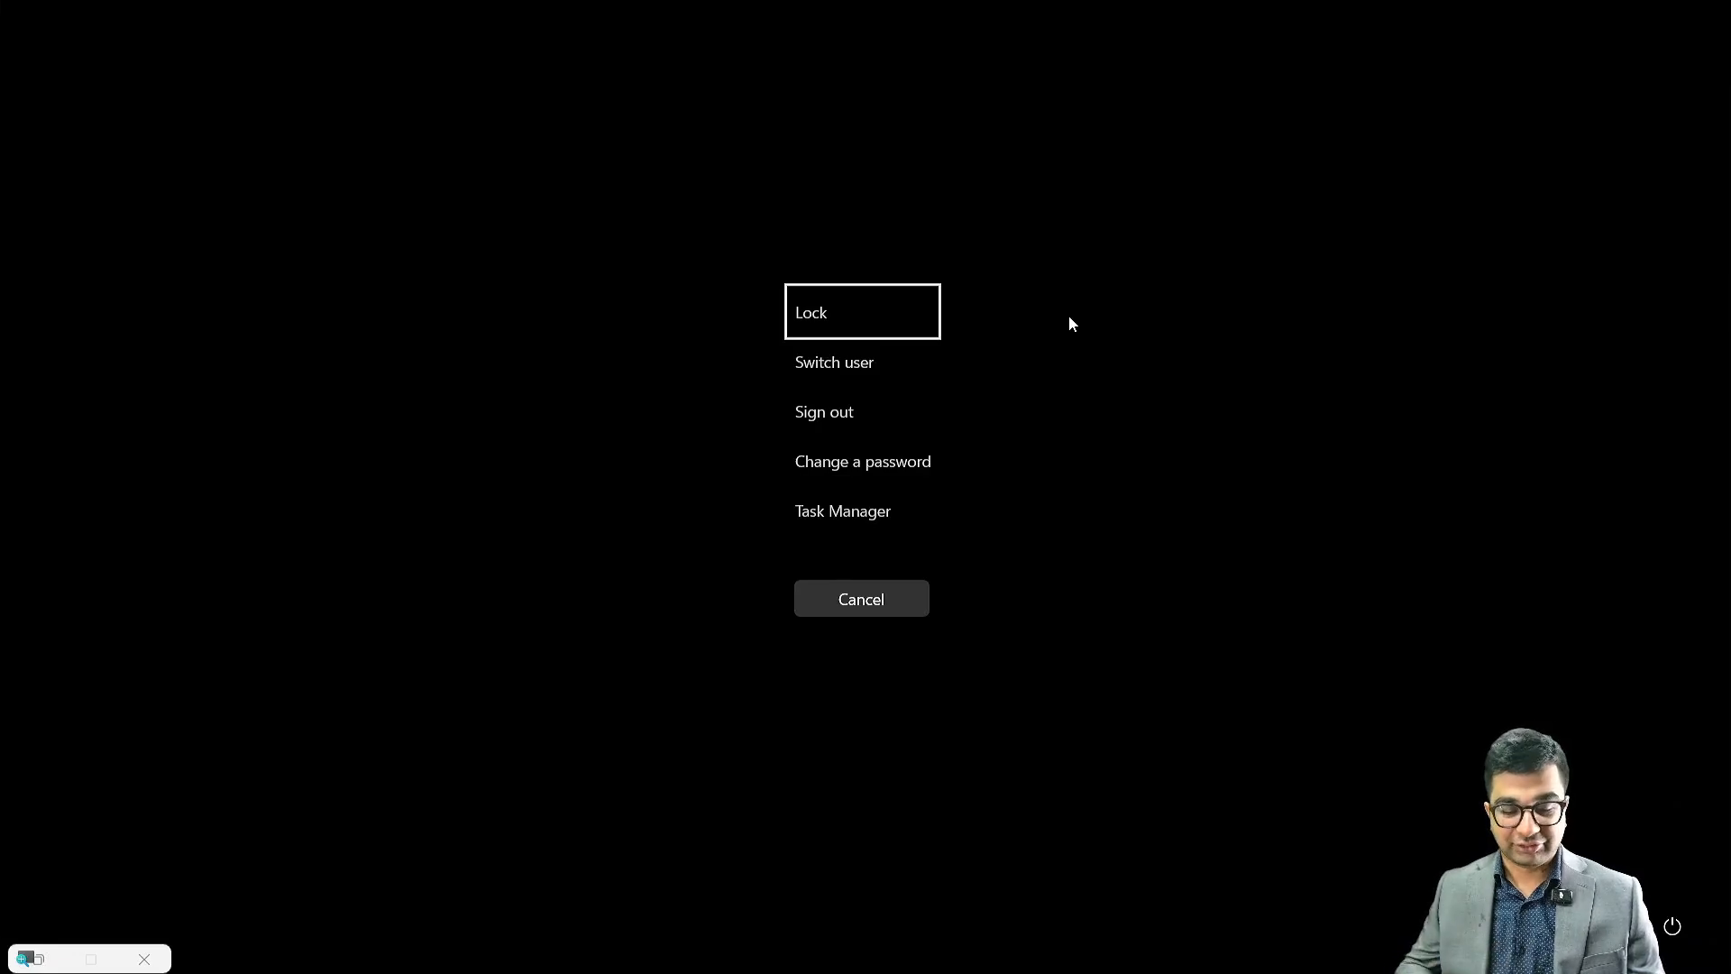
key("Escape")
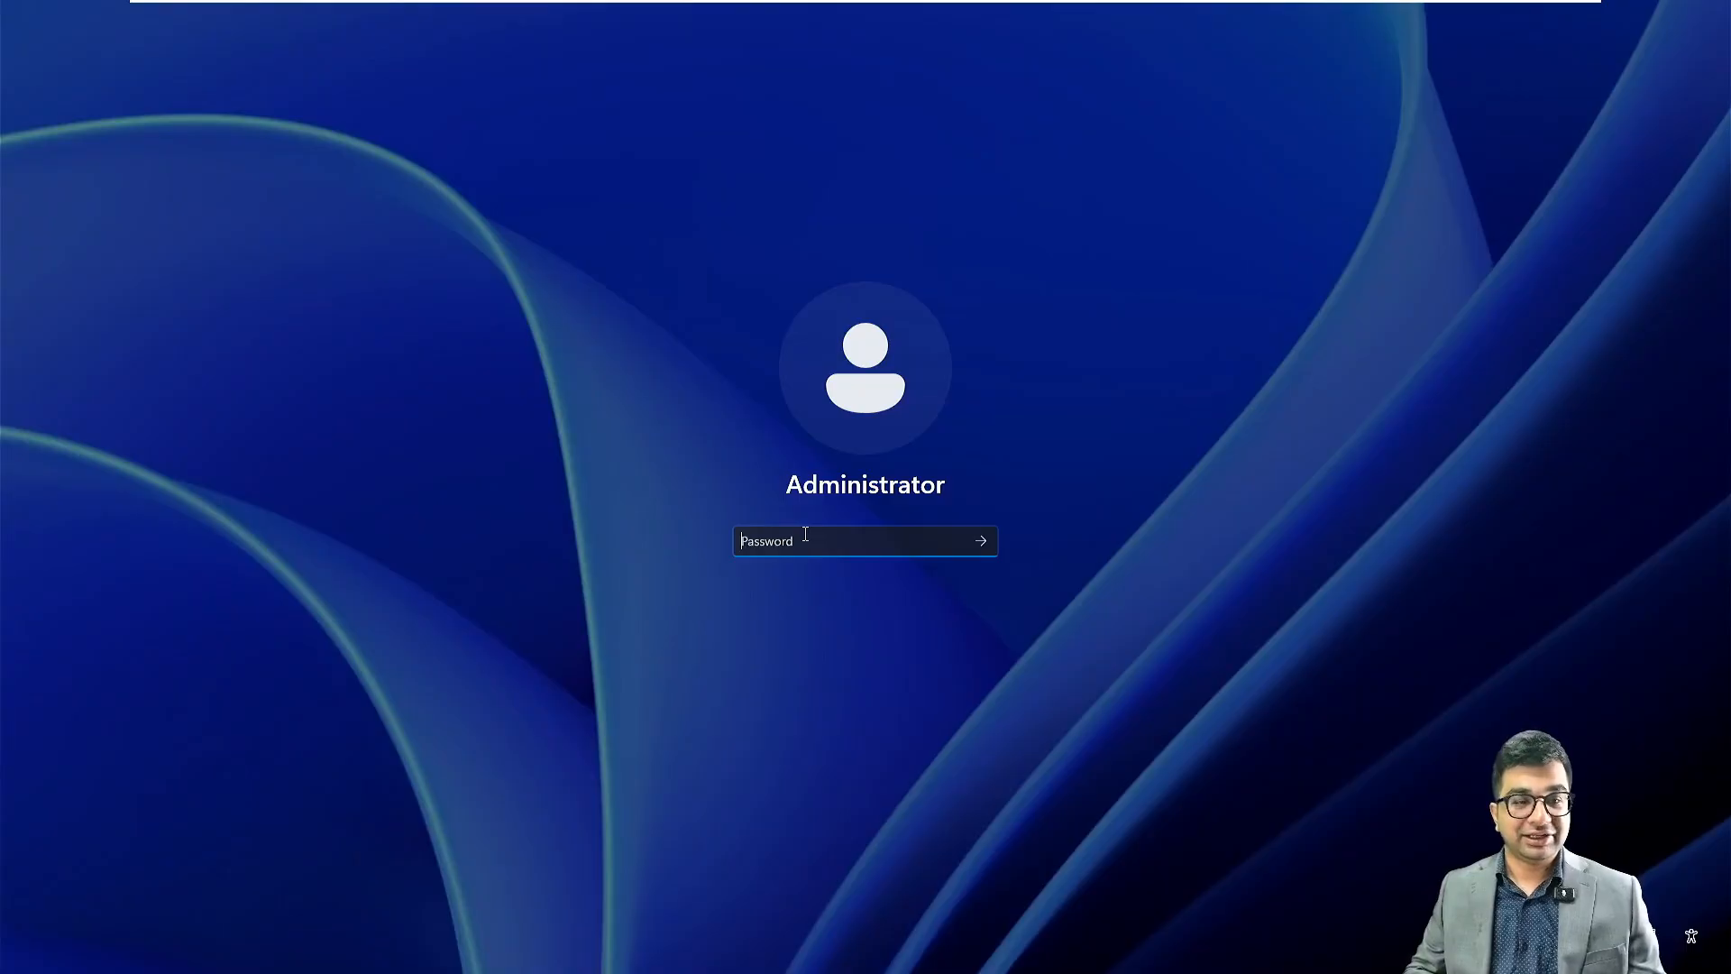
mouse_move(723, 7)
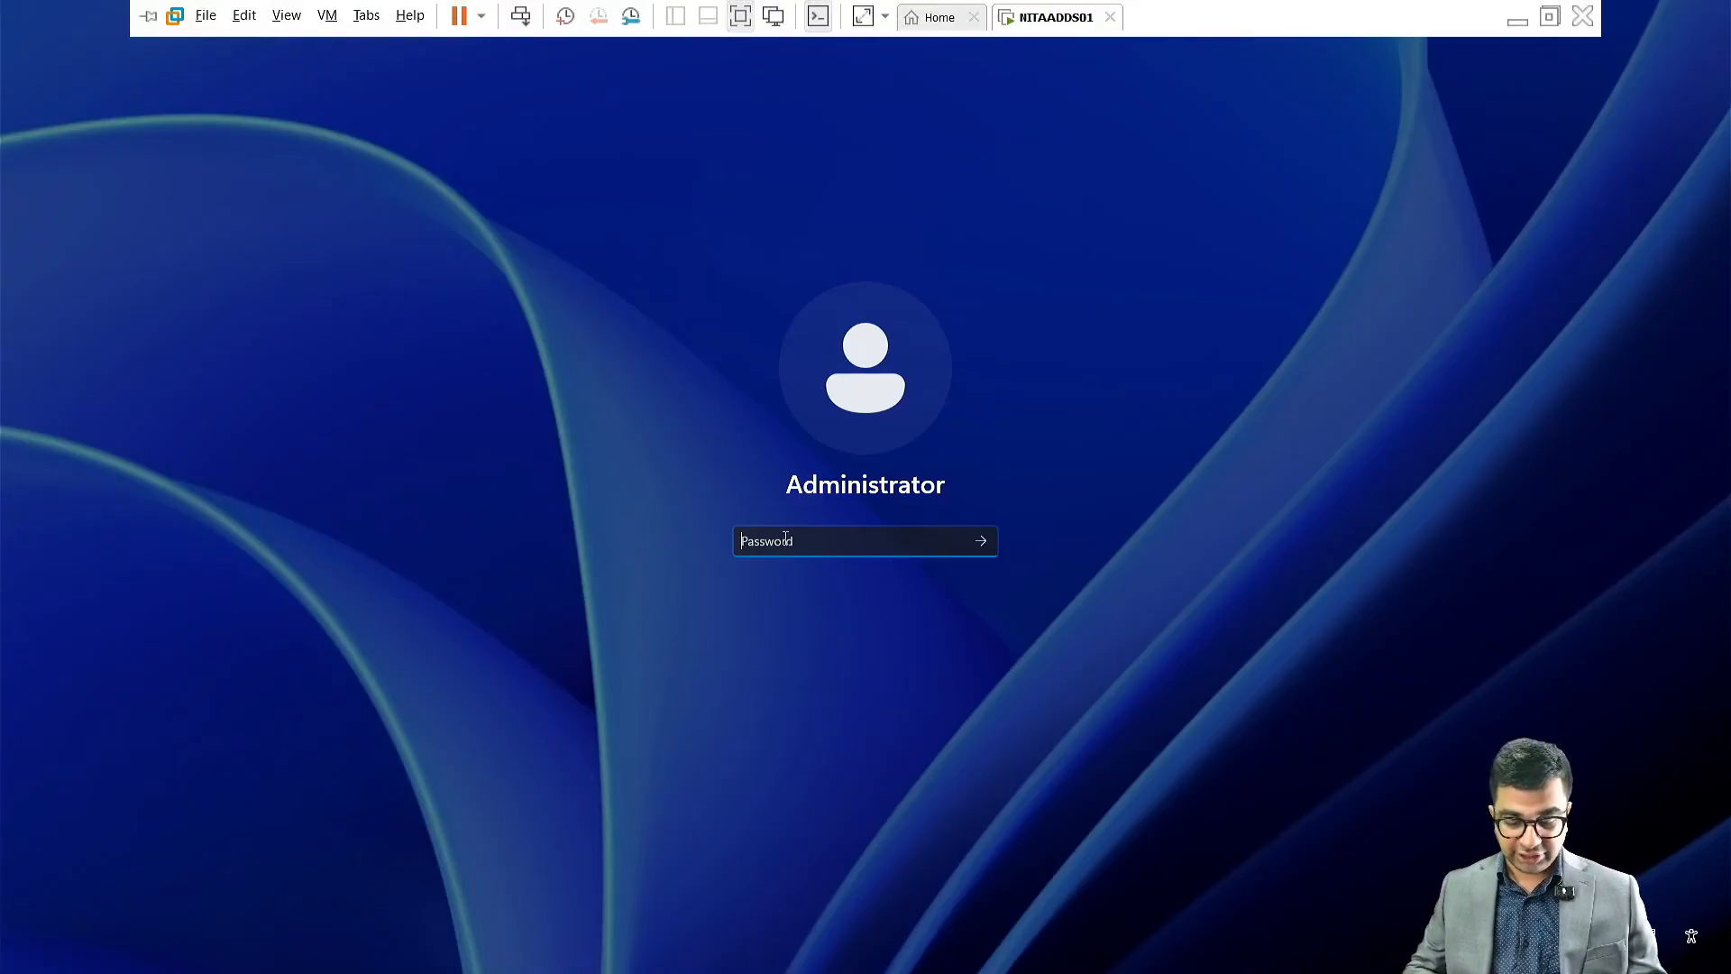
type("••")
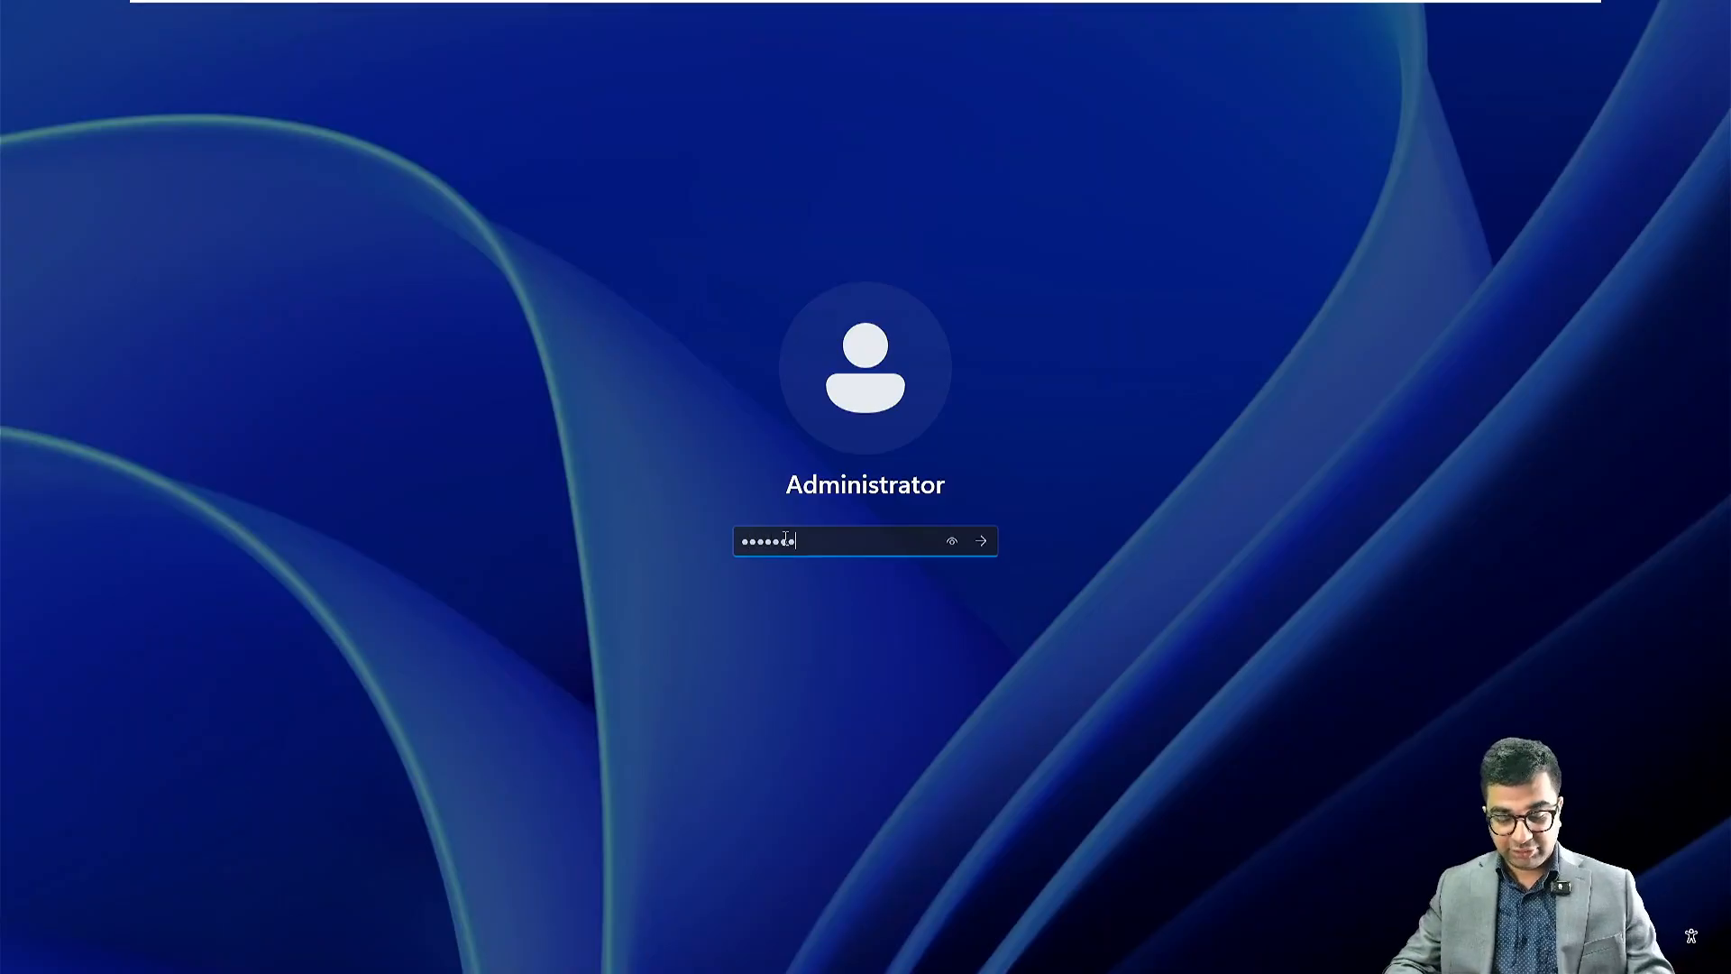
key("Return")
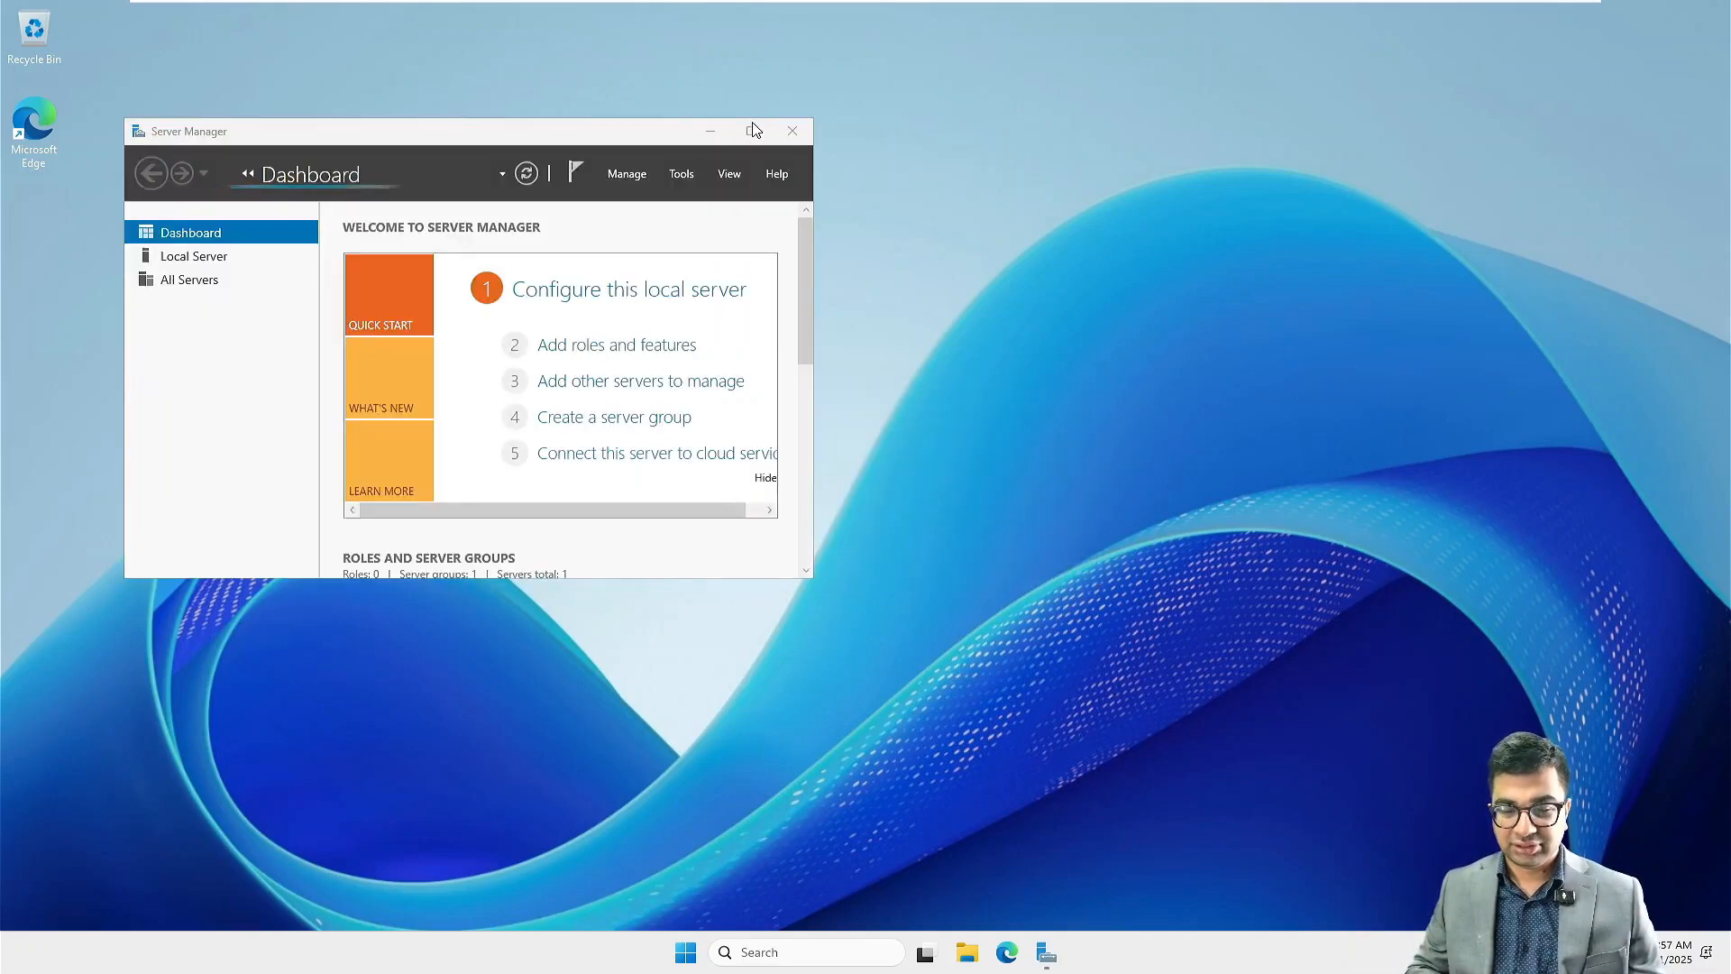
Step: Maximize Server Manager, show the Local Server properties and open the Ethernet0 network connection settings
left_click(752, 131)
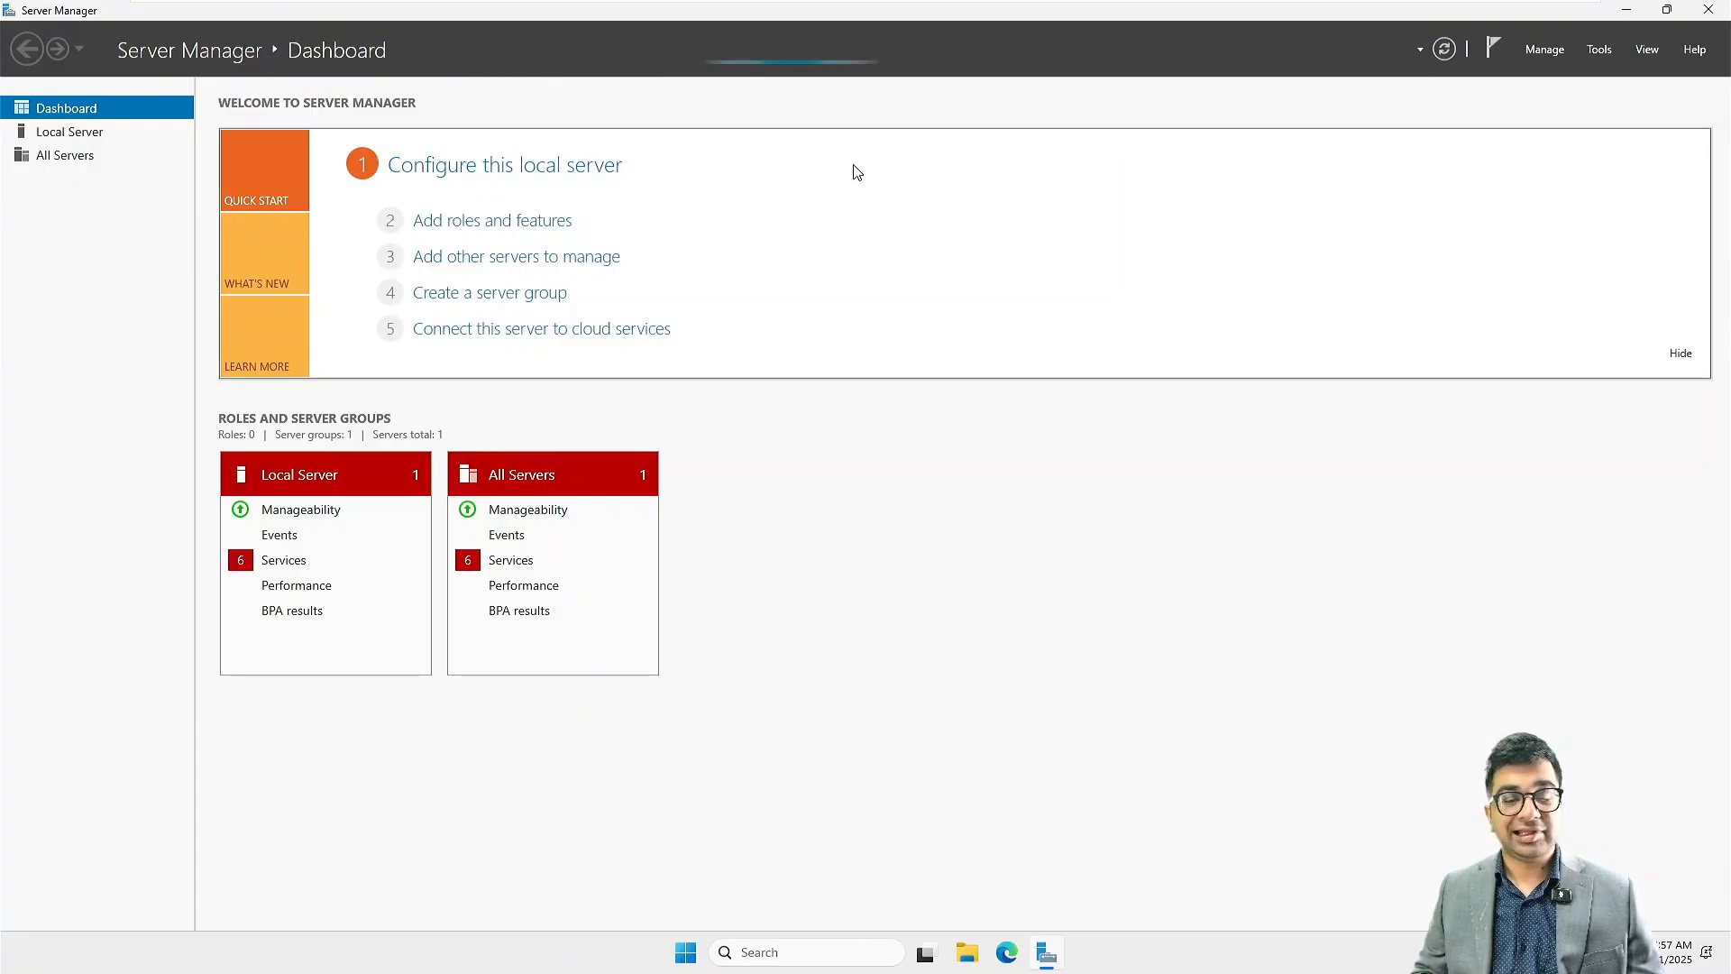
left_click(82, 132)
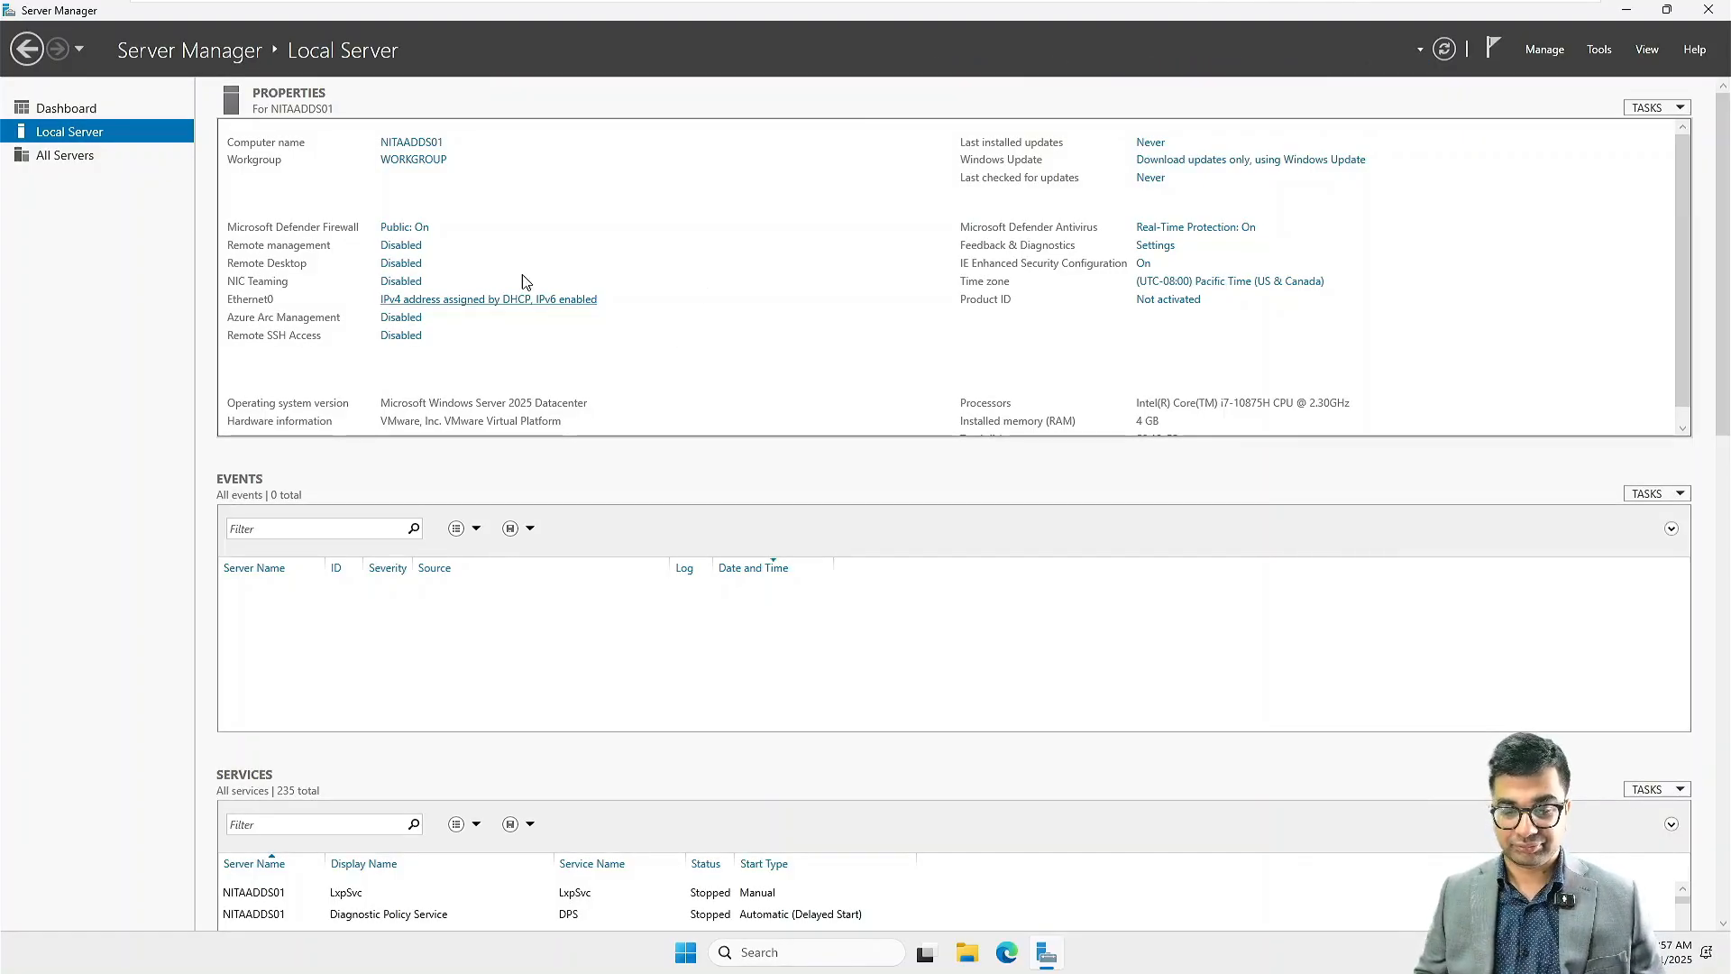
left_click(502, 299)
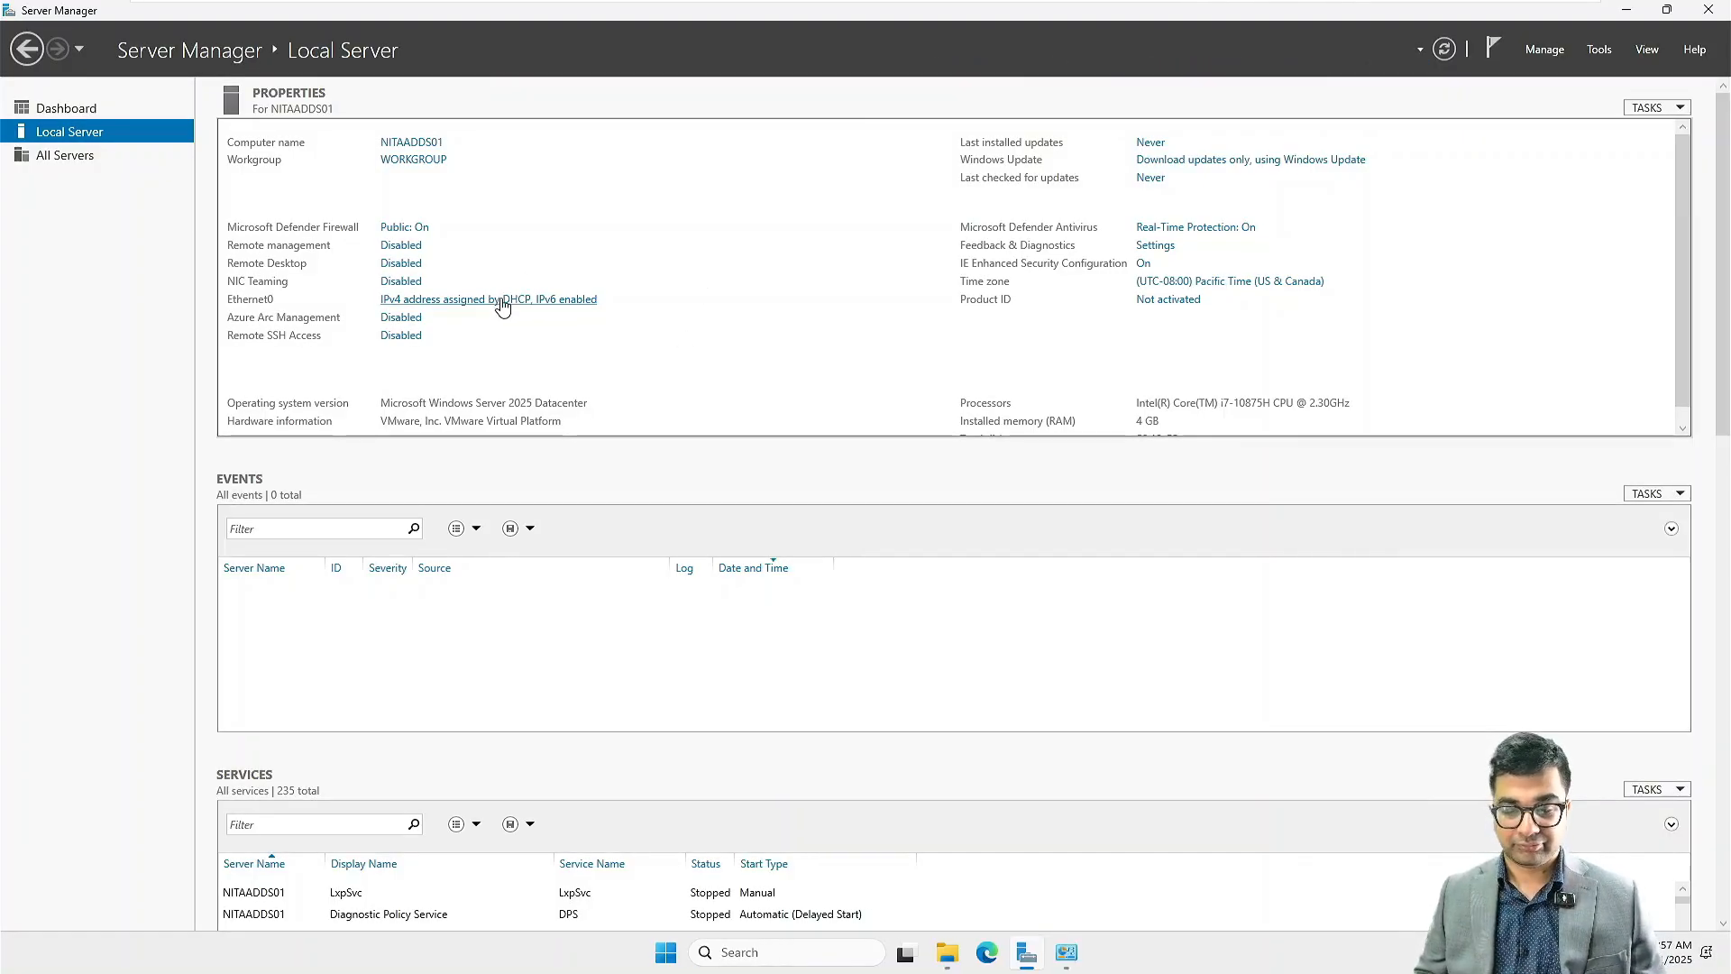
Step: Close the duplicate Network Connections window and bring the remaining one in front of Server Manager
left_click(1071, 962)
mouse_move(1071, 962)
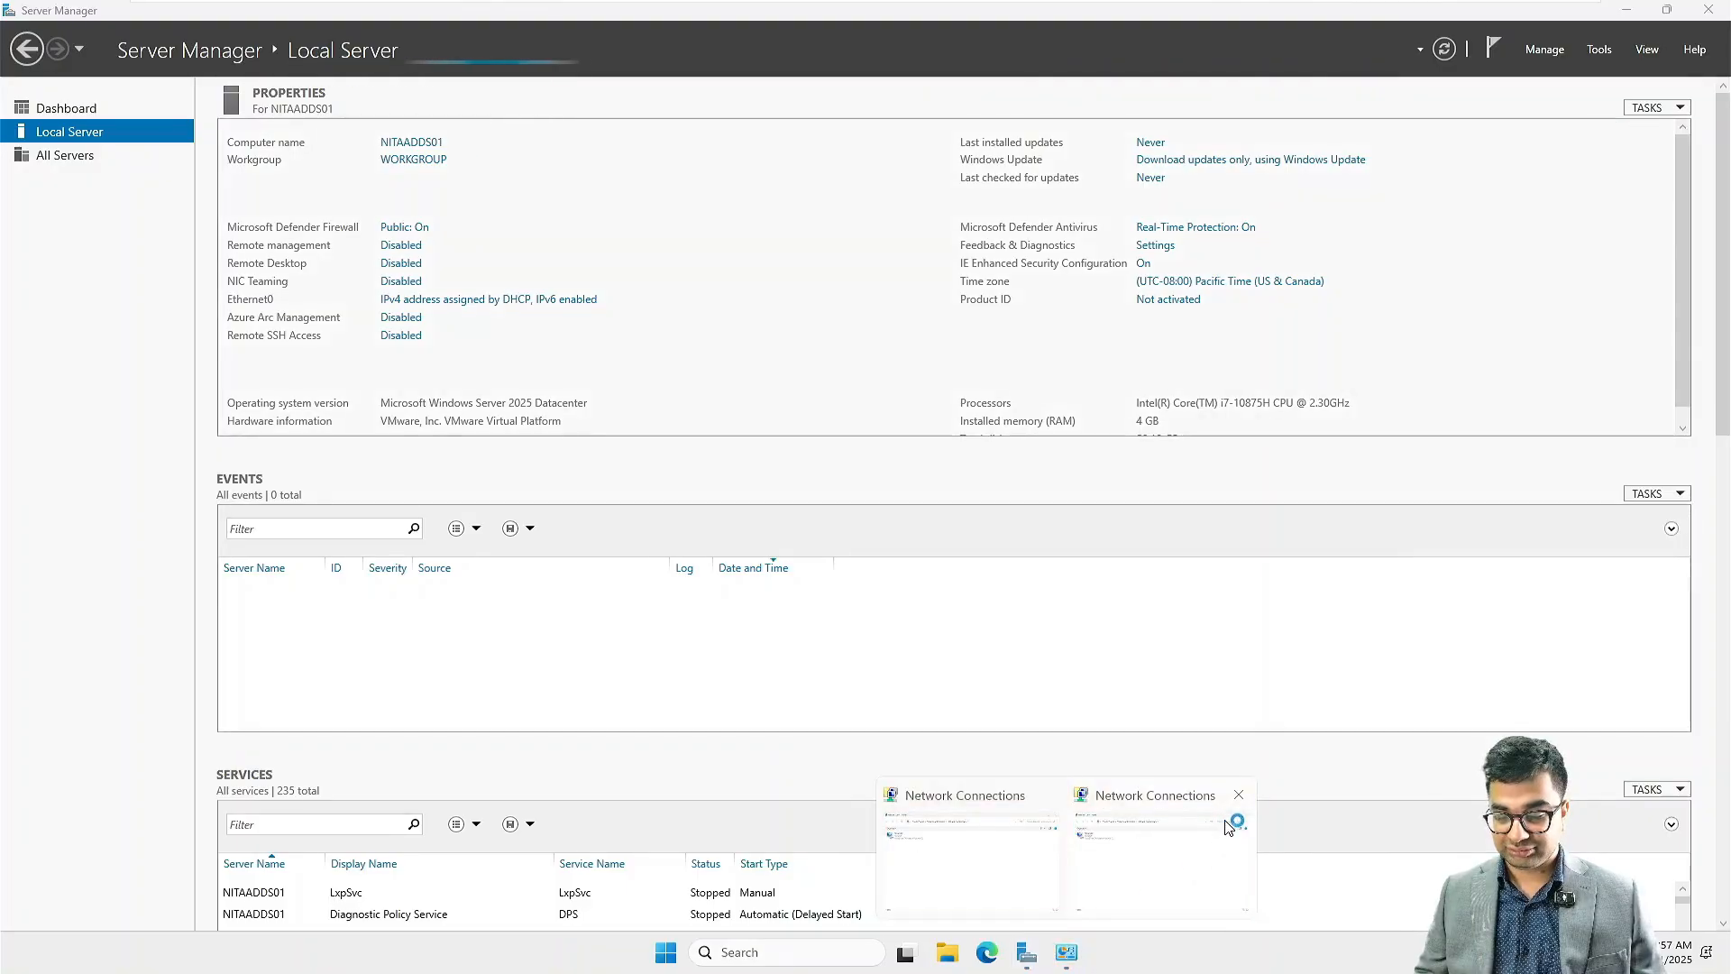
left_click(1253, 797)
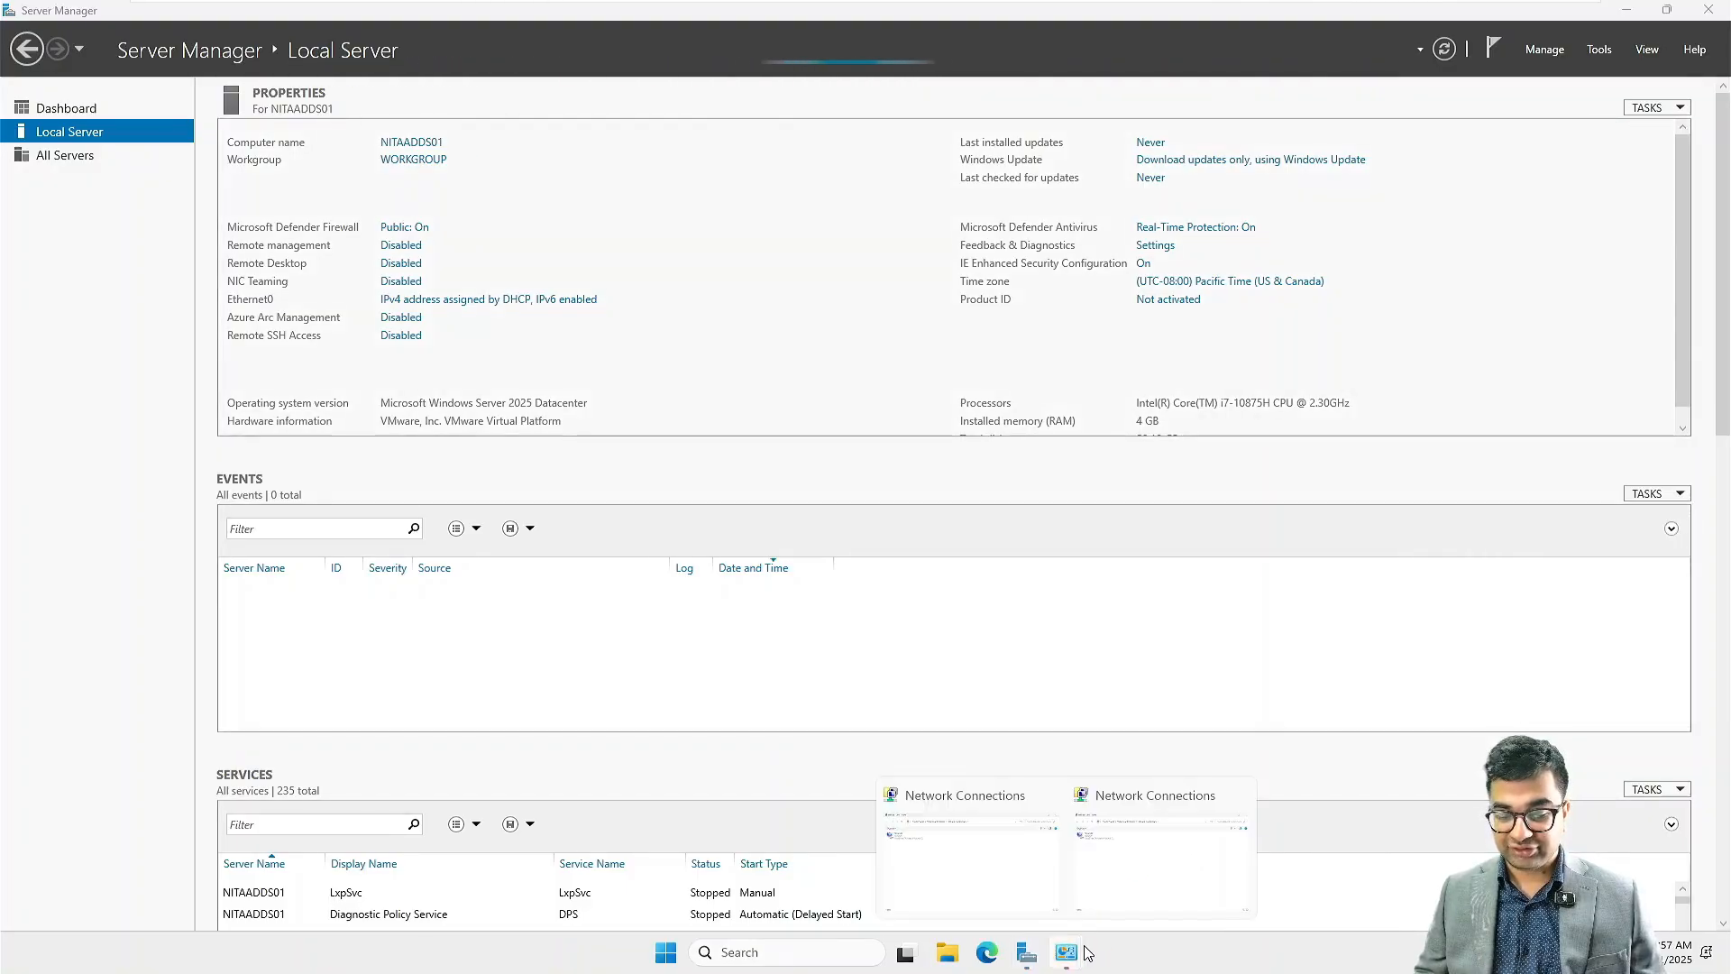
mouse_move(1066, 952)
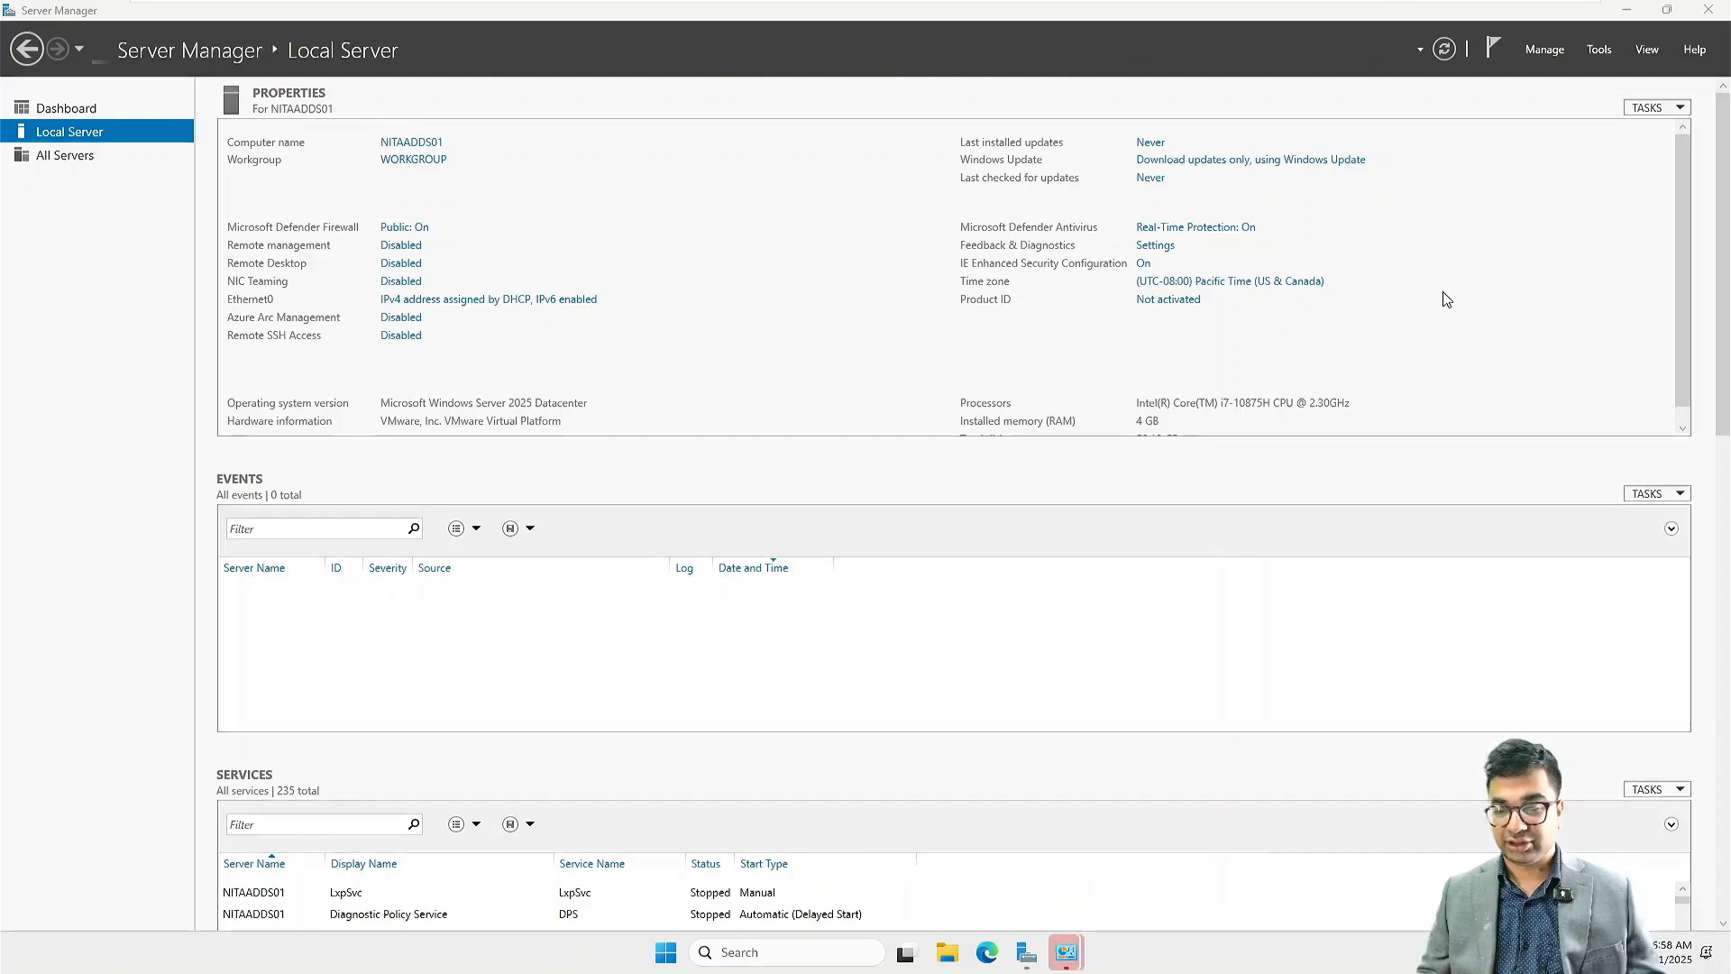
left_click(1628, 10)
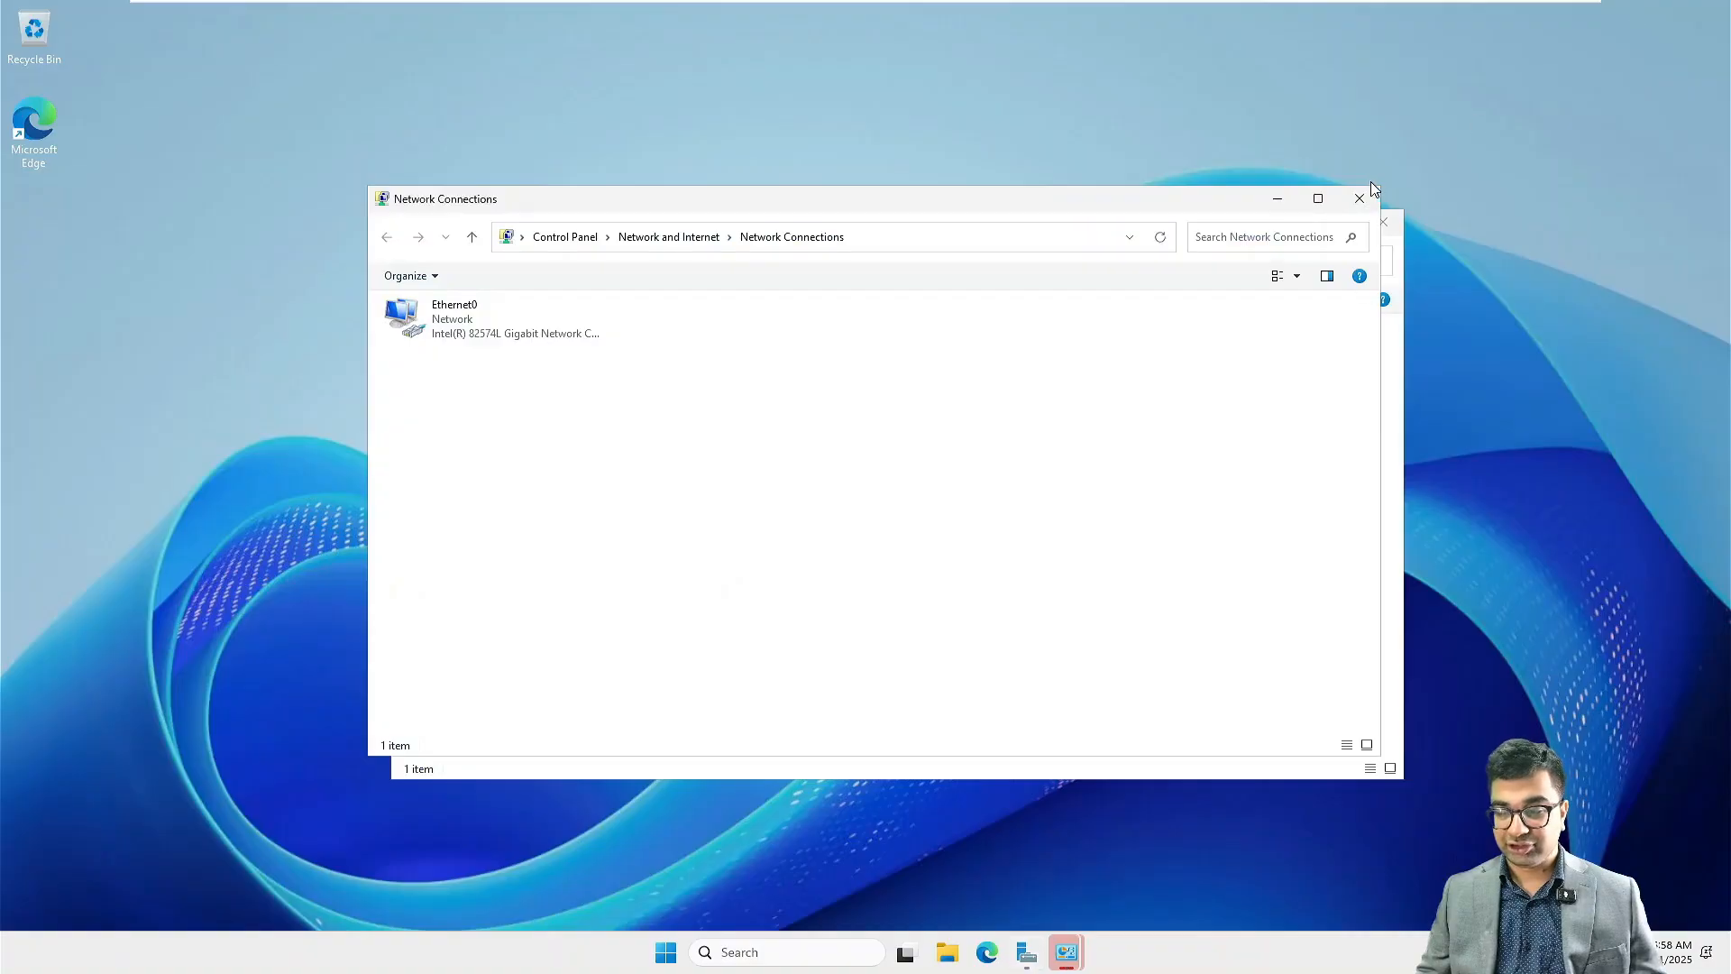
left_click_drag(945, 226, 872, 156)
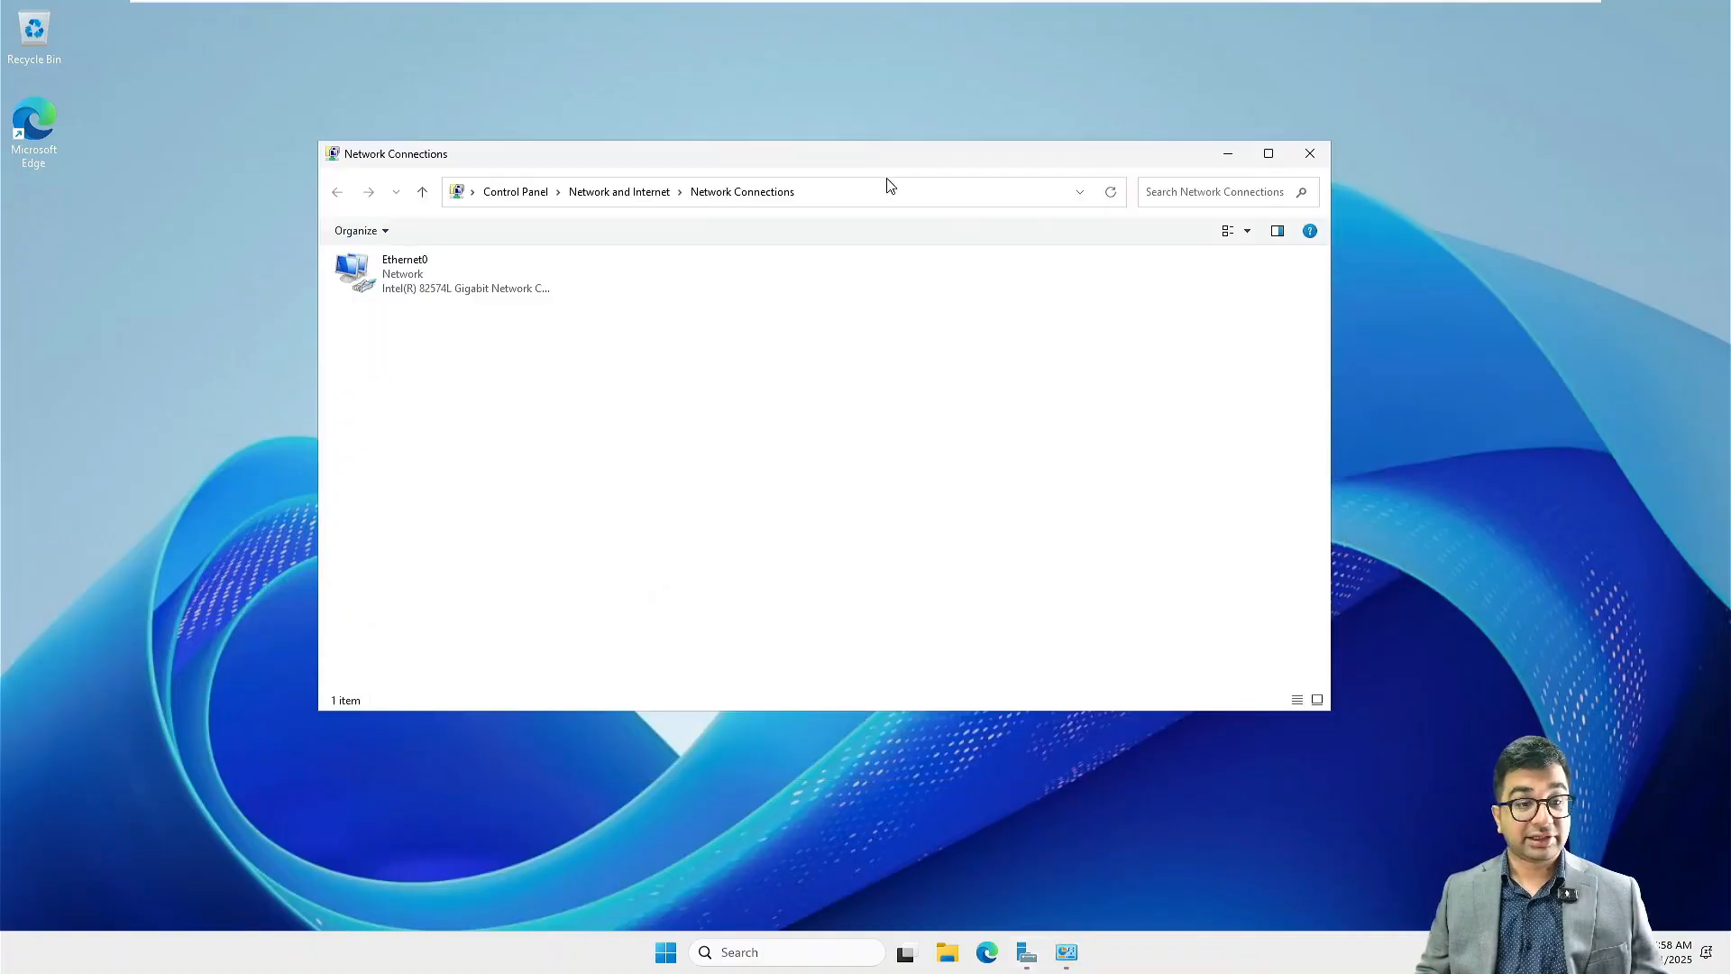
left_click(1028, 954)
left_click(1066, 954)
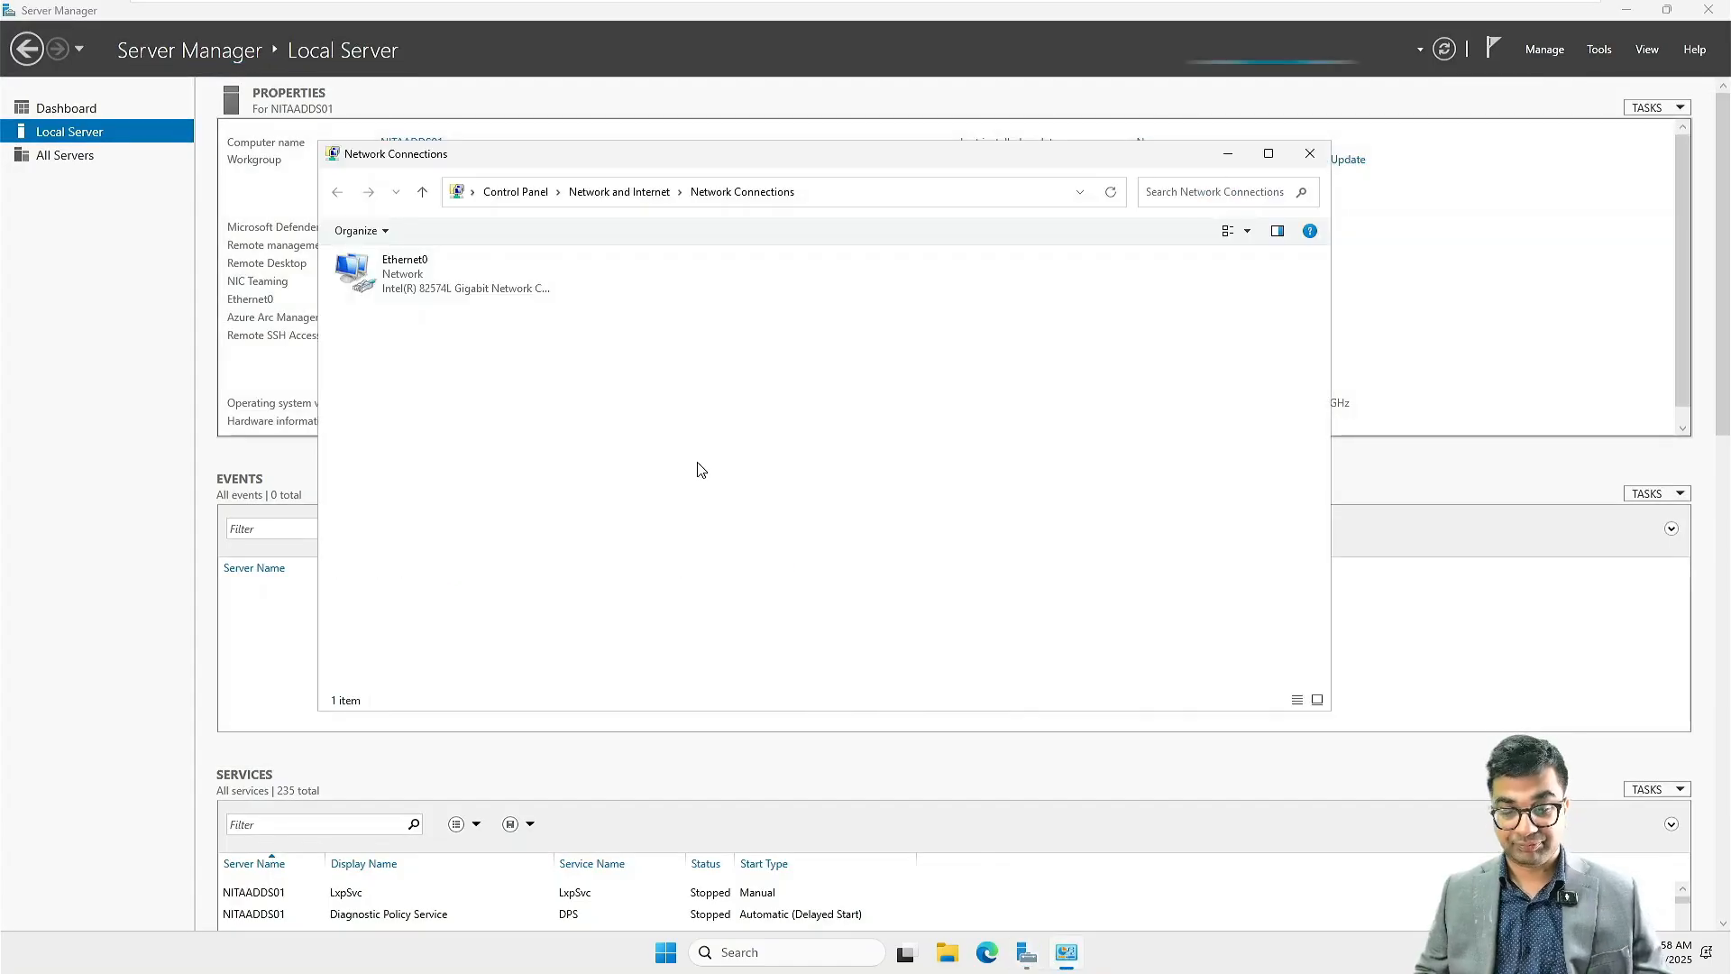
Step: Open the Internet Protocol Version 4 properties of Ethernet0 and choose to use a manually specified IP address
right_click(390, 272)
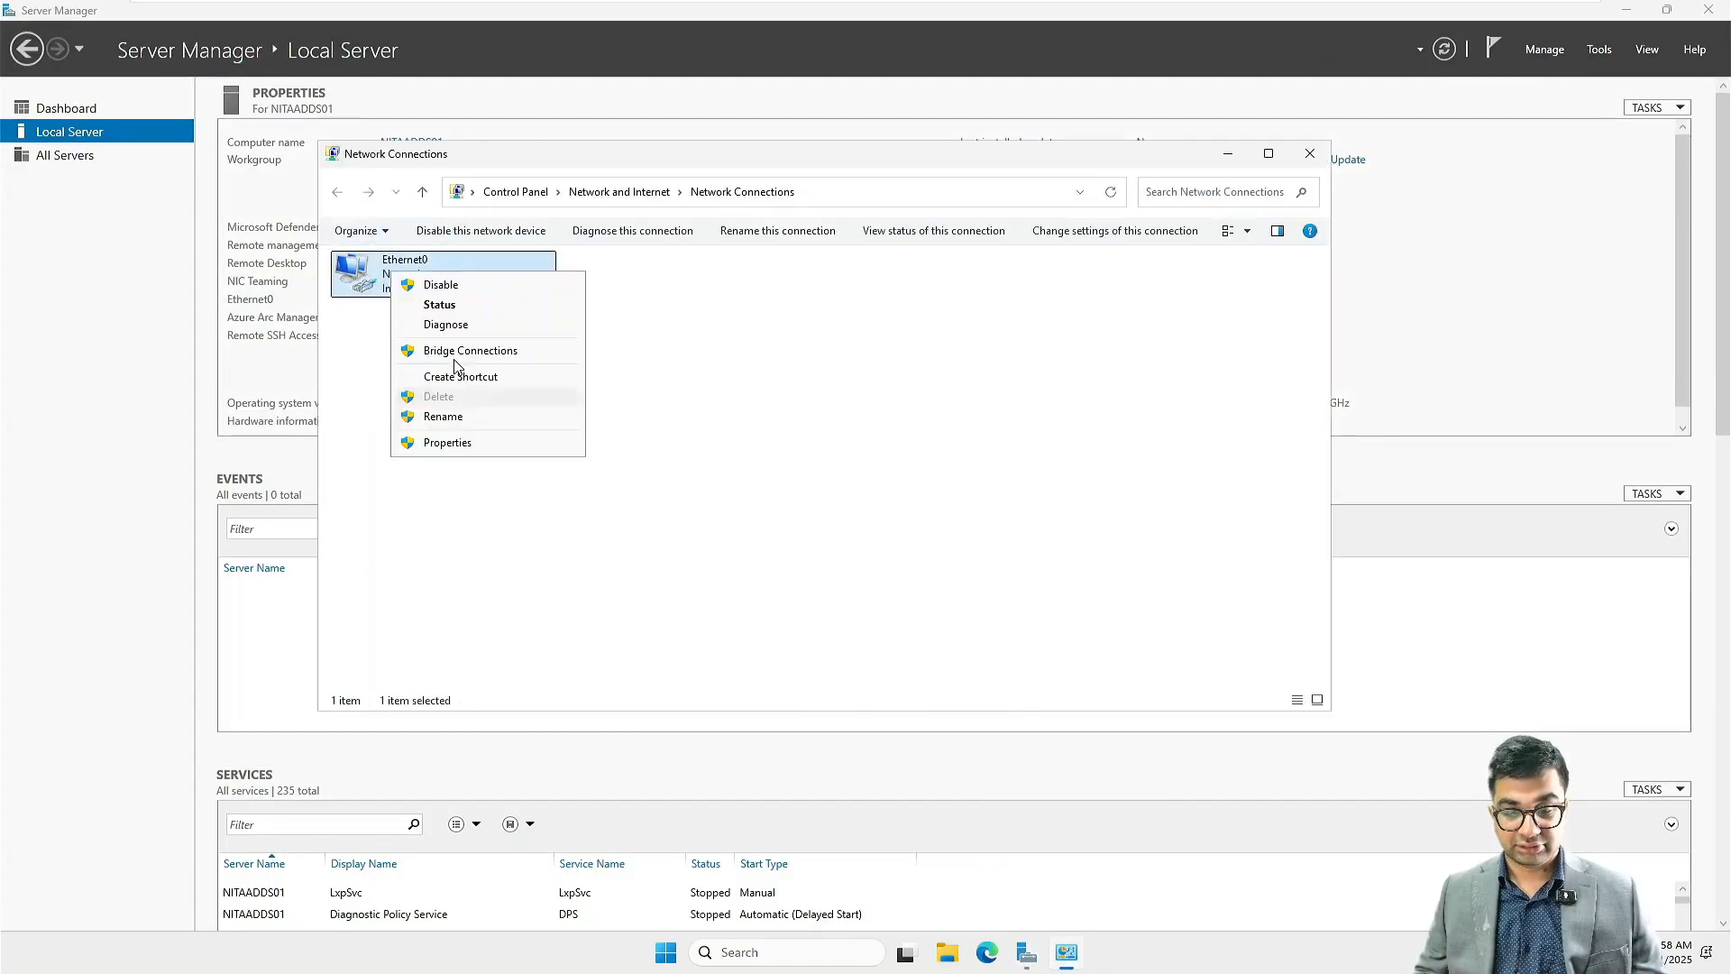
left_click(457, 443)
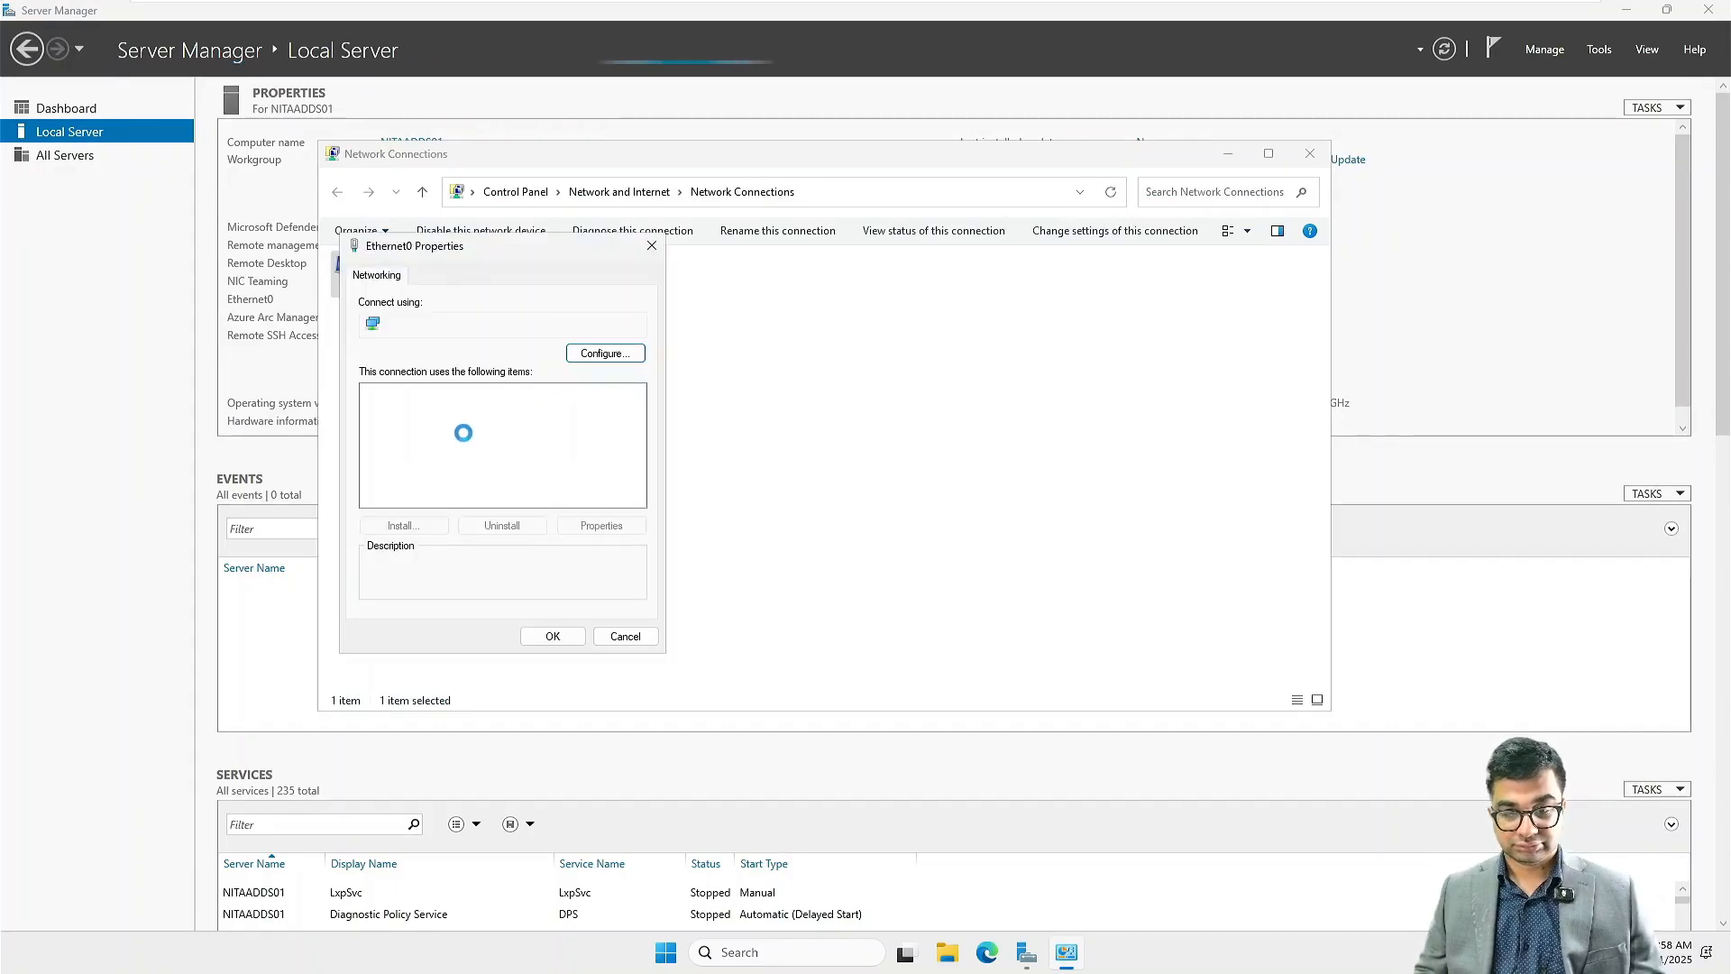
left_click(480, 440)
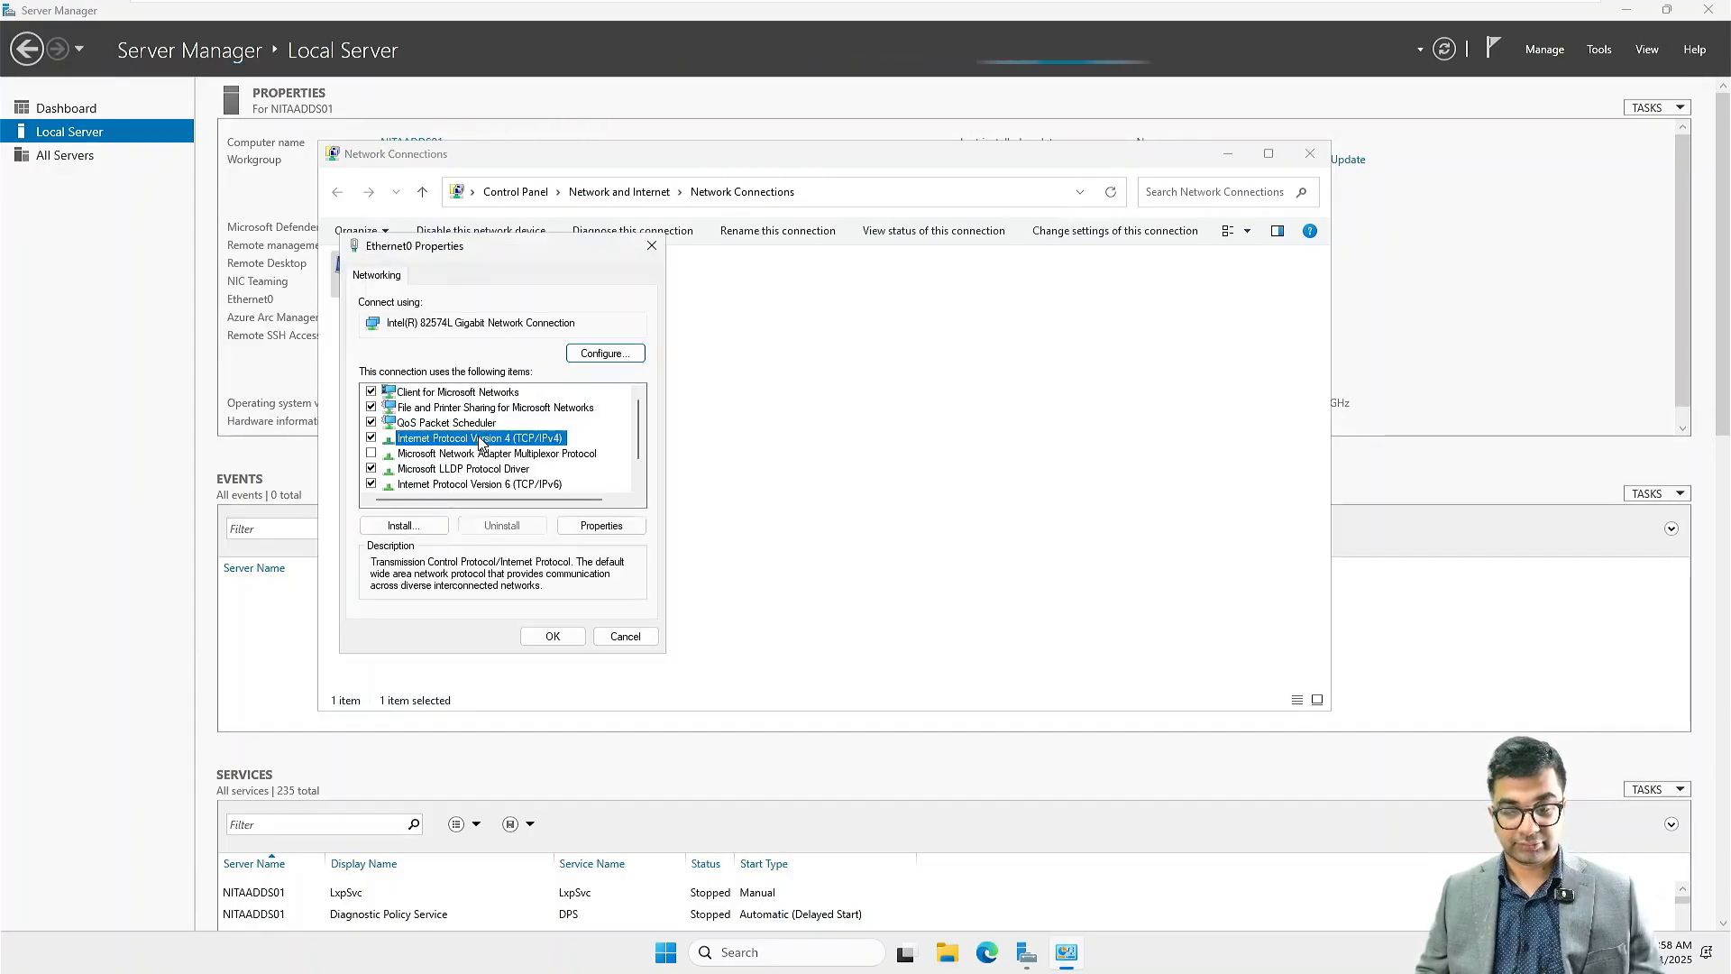
double_click(481, 440)
left_click(505, 445)
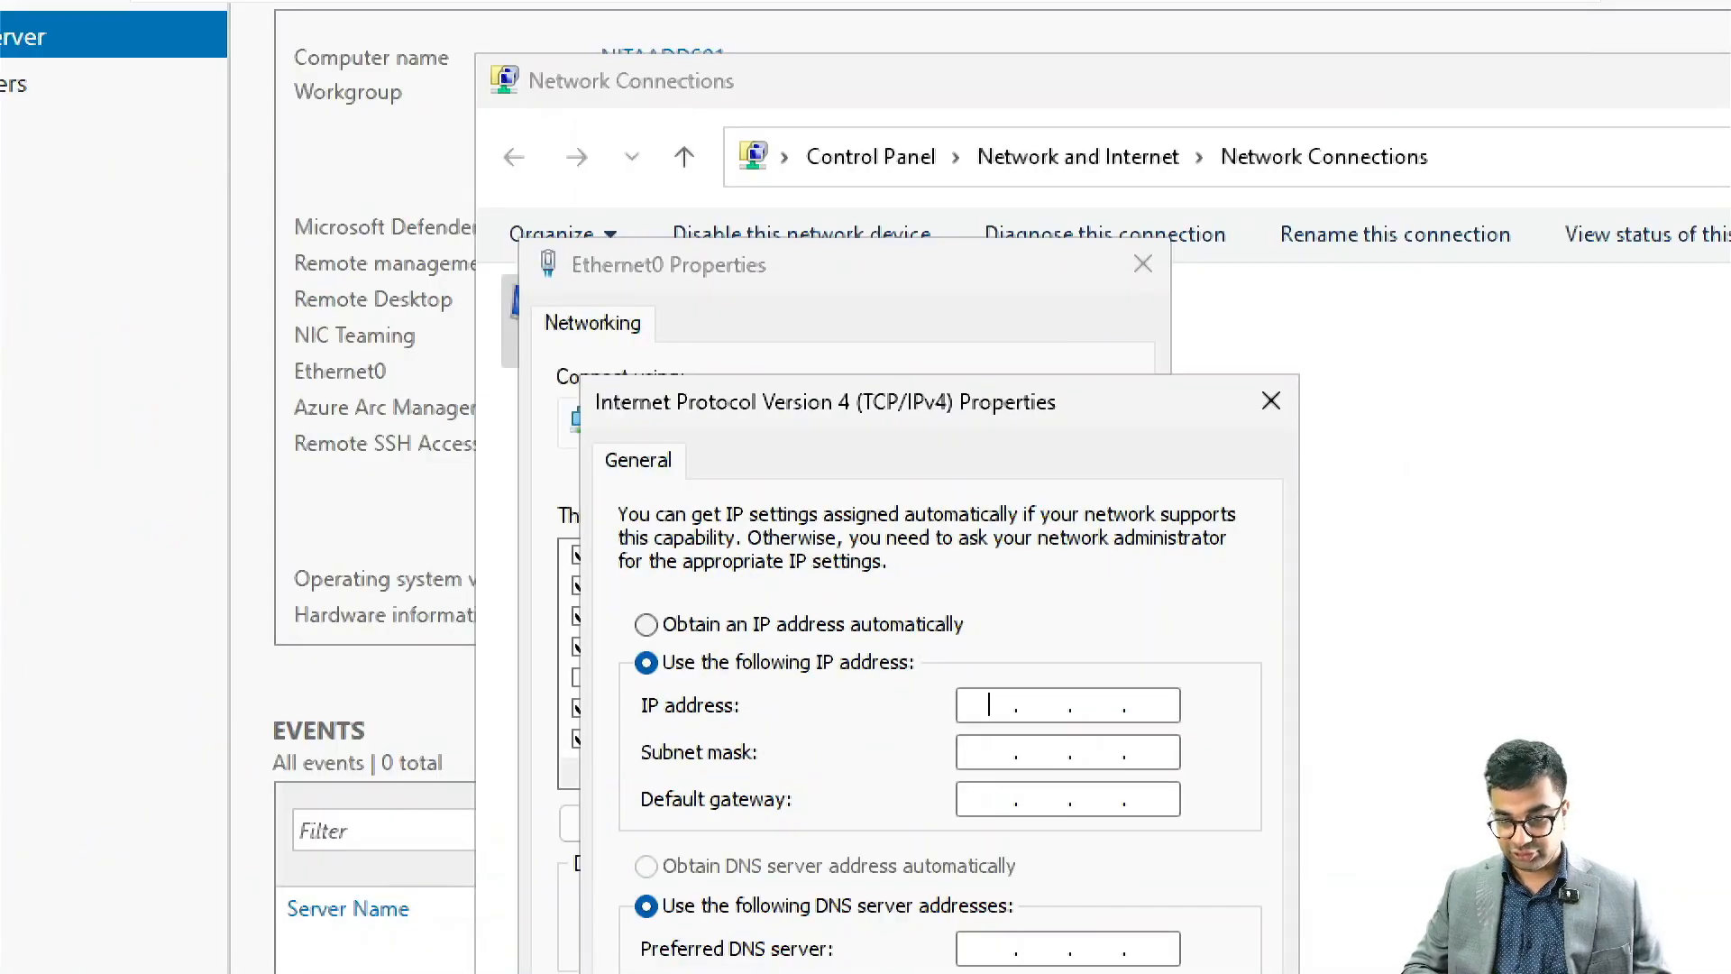
Step: Set the static IP address to 172.16.10.10 with subnet mask 255.255.255.0
type("1")
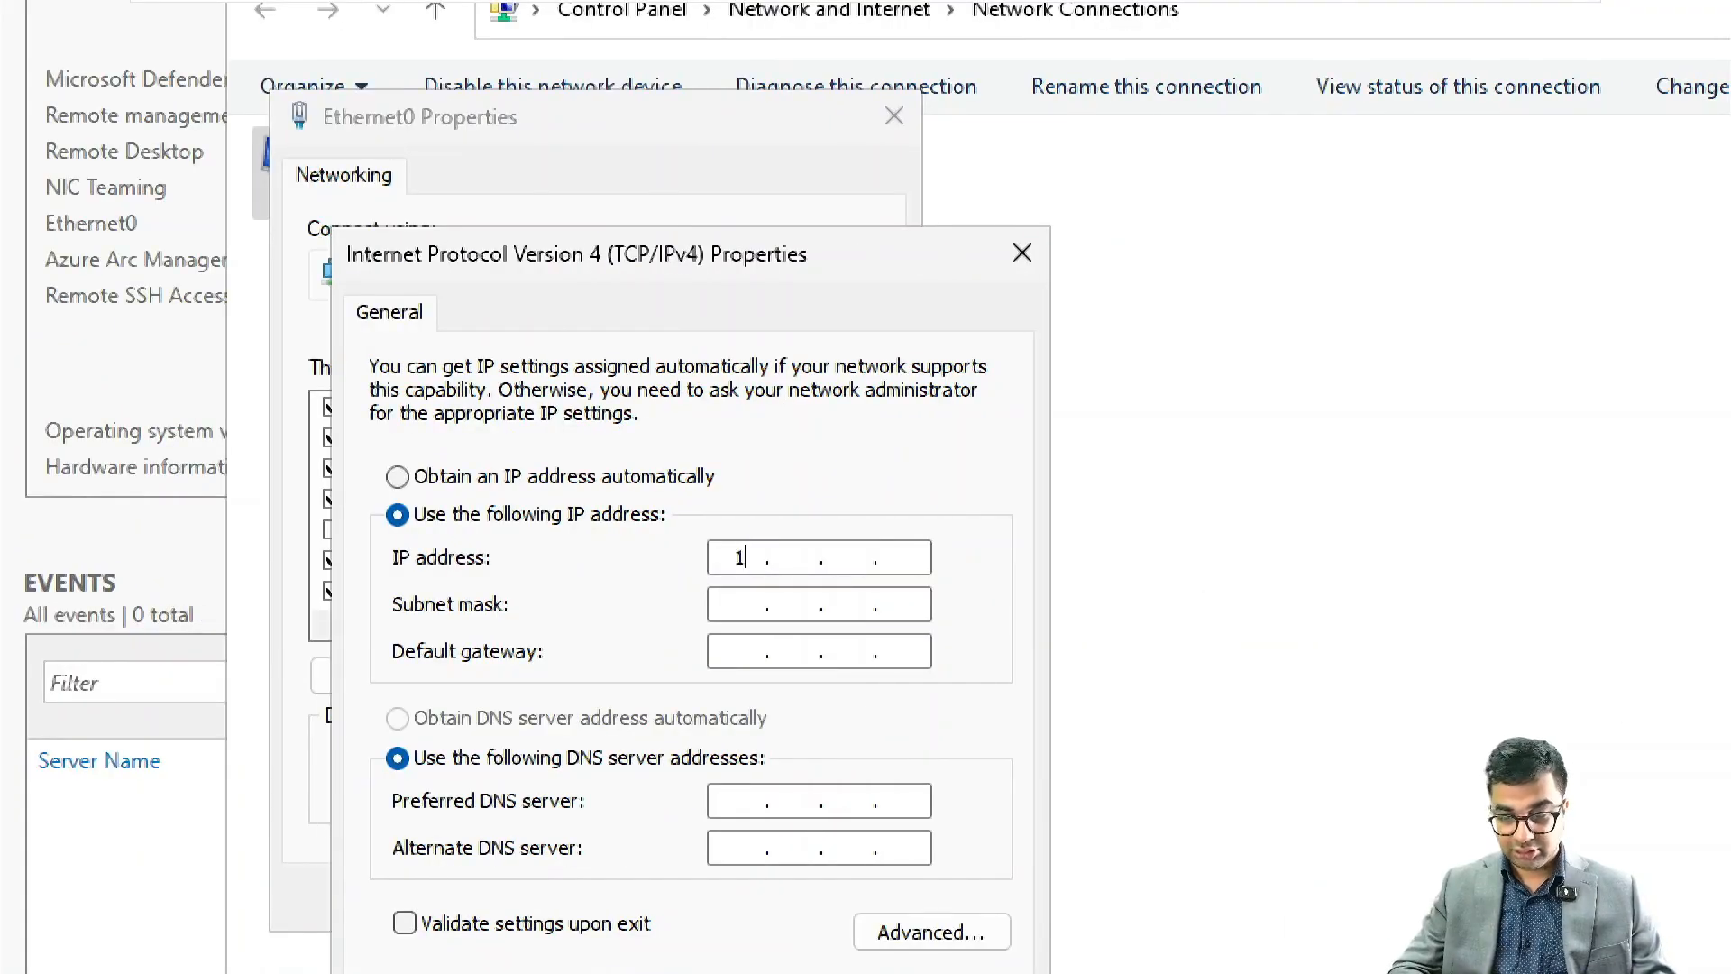
type("72.16.10.10")
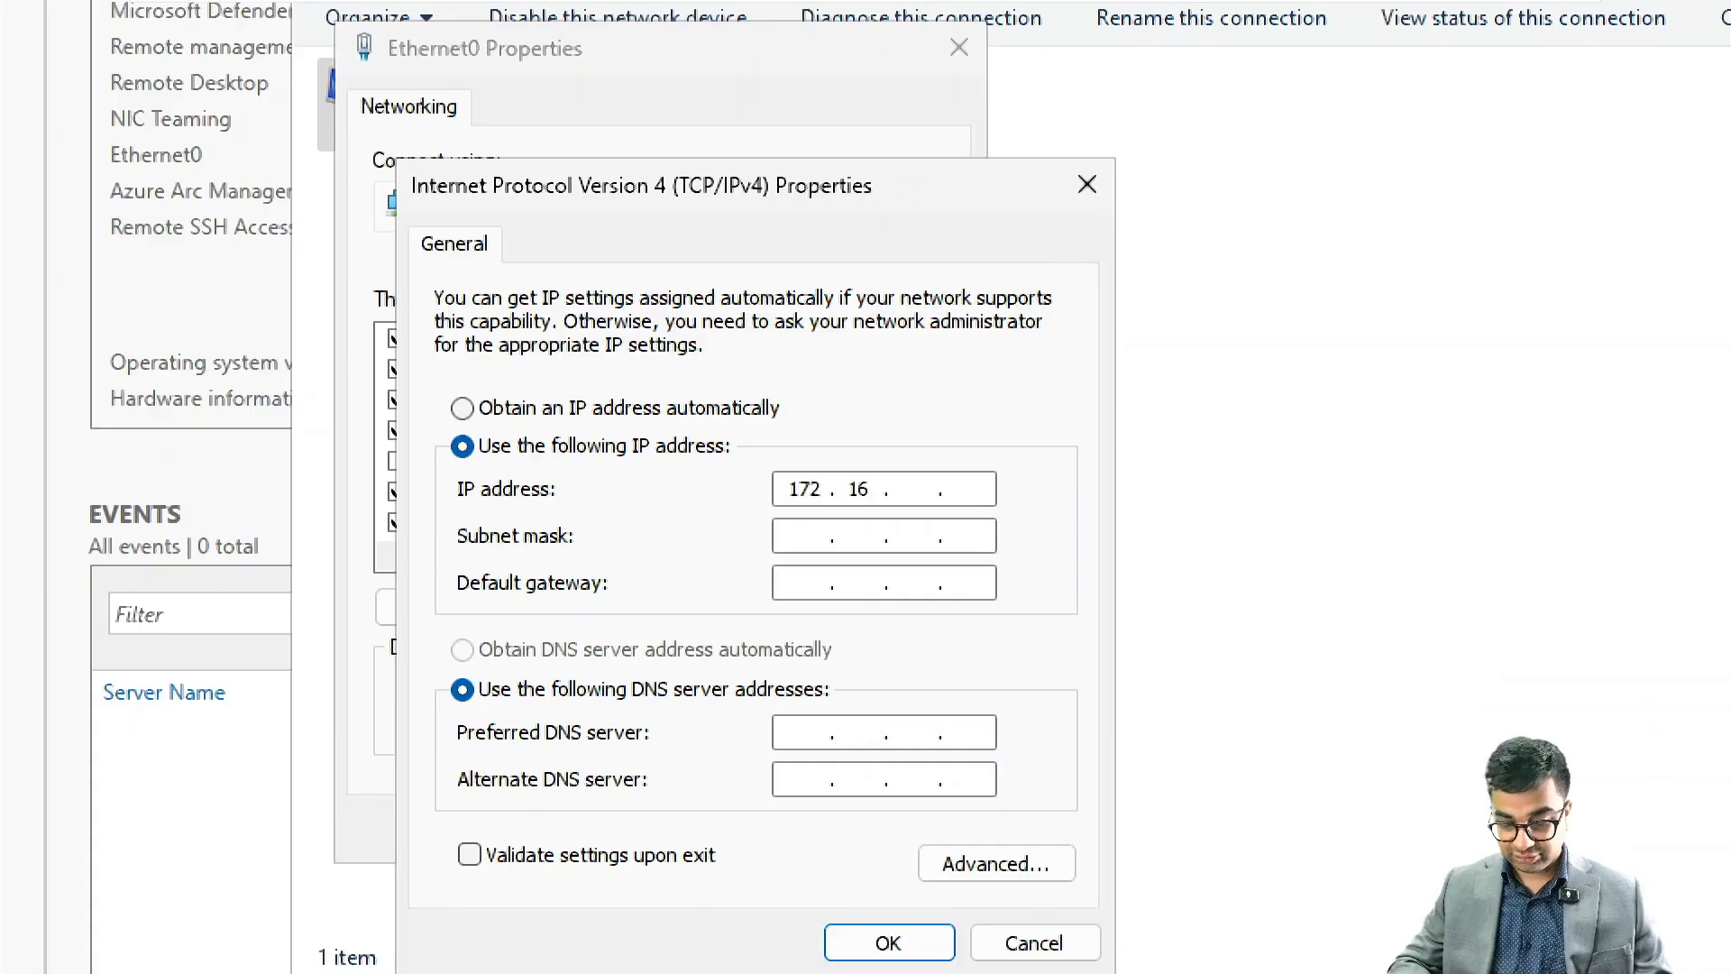
key("Tab")
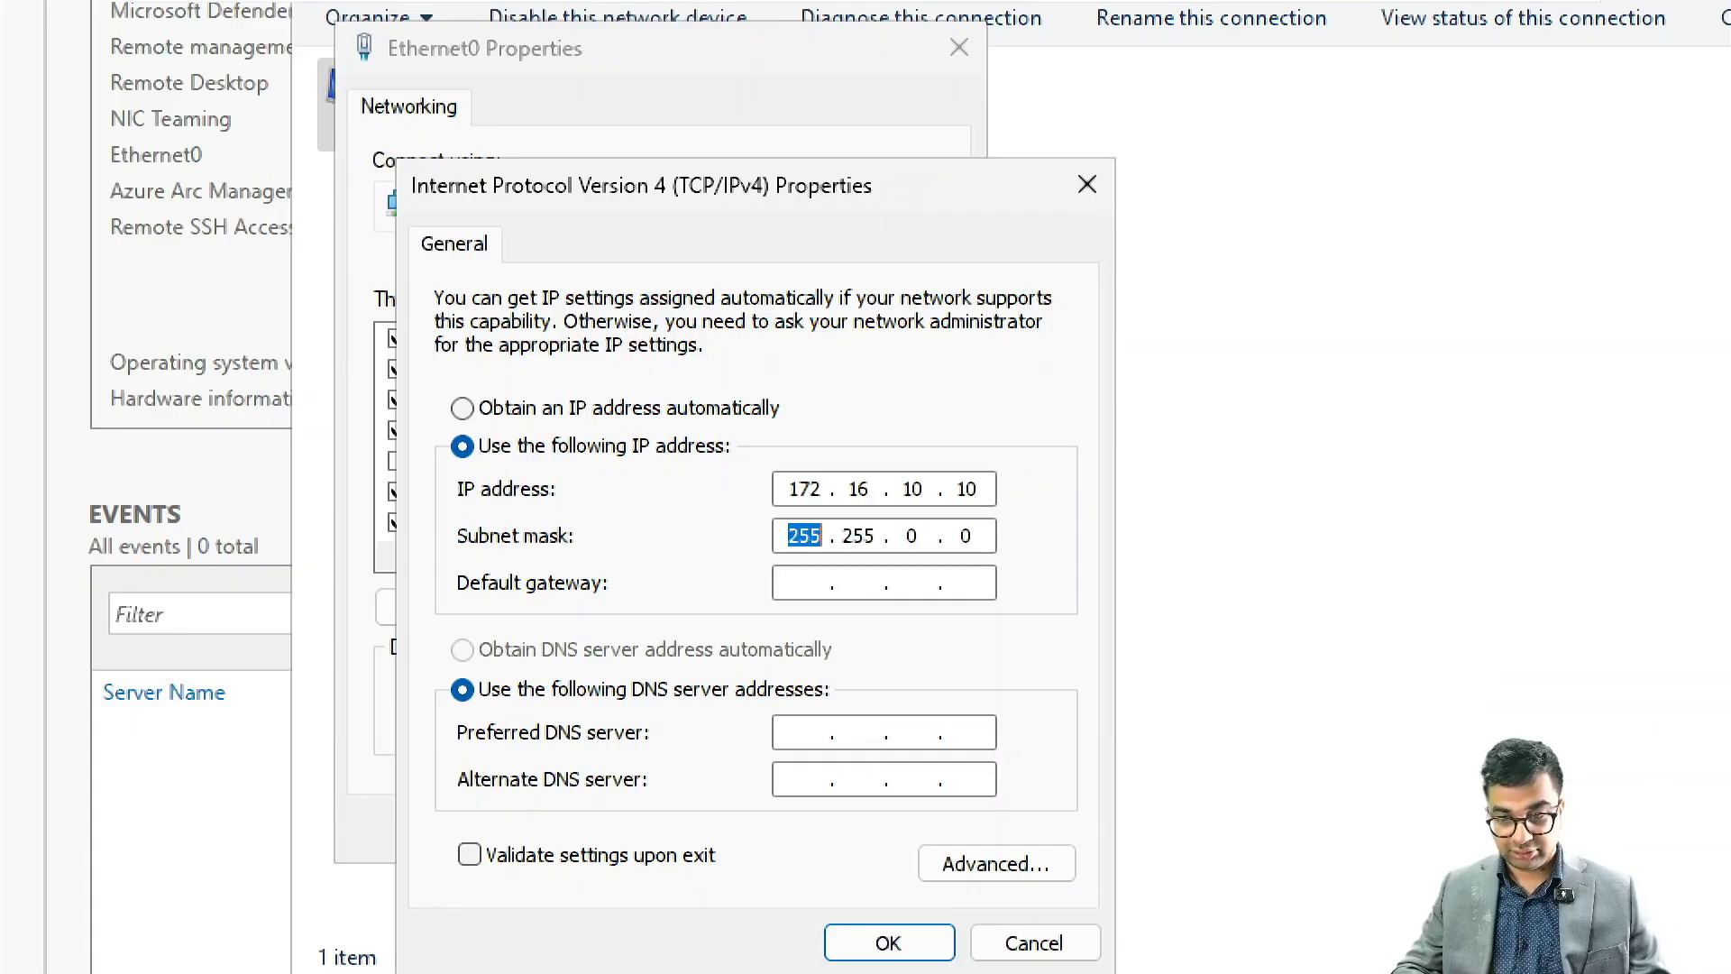
key("Tab")
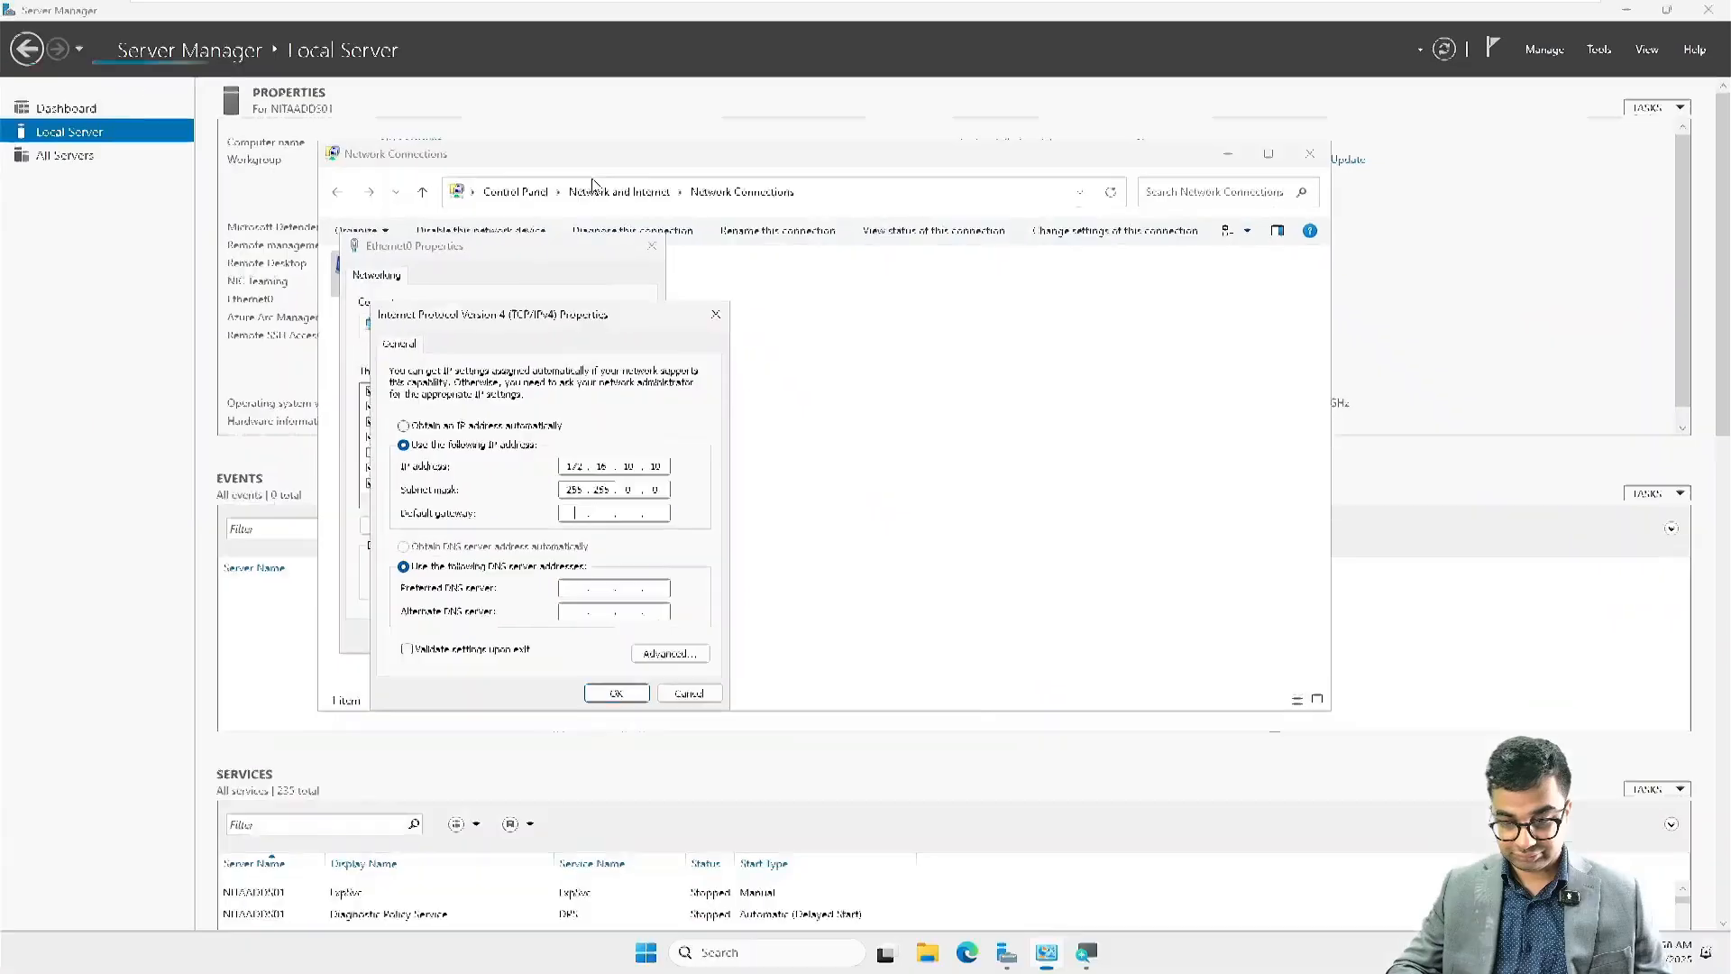
double_click(628, 489)
type("255 .")
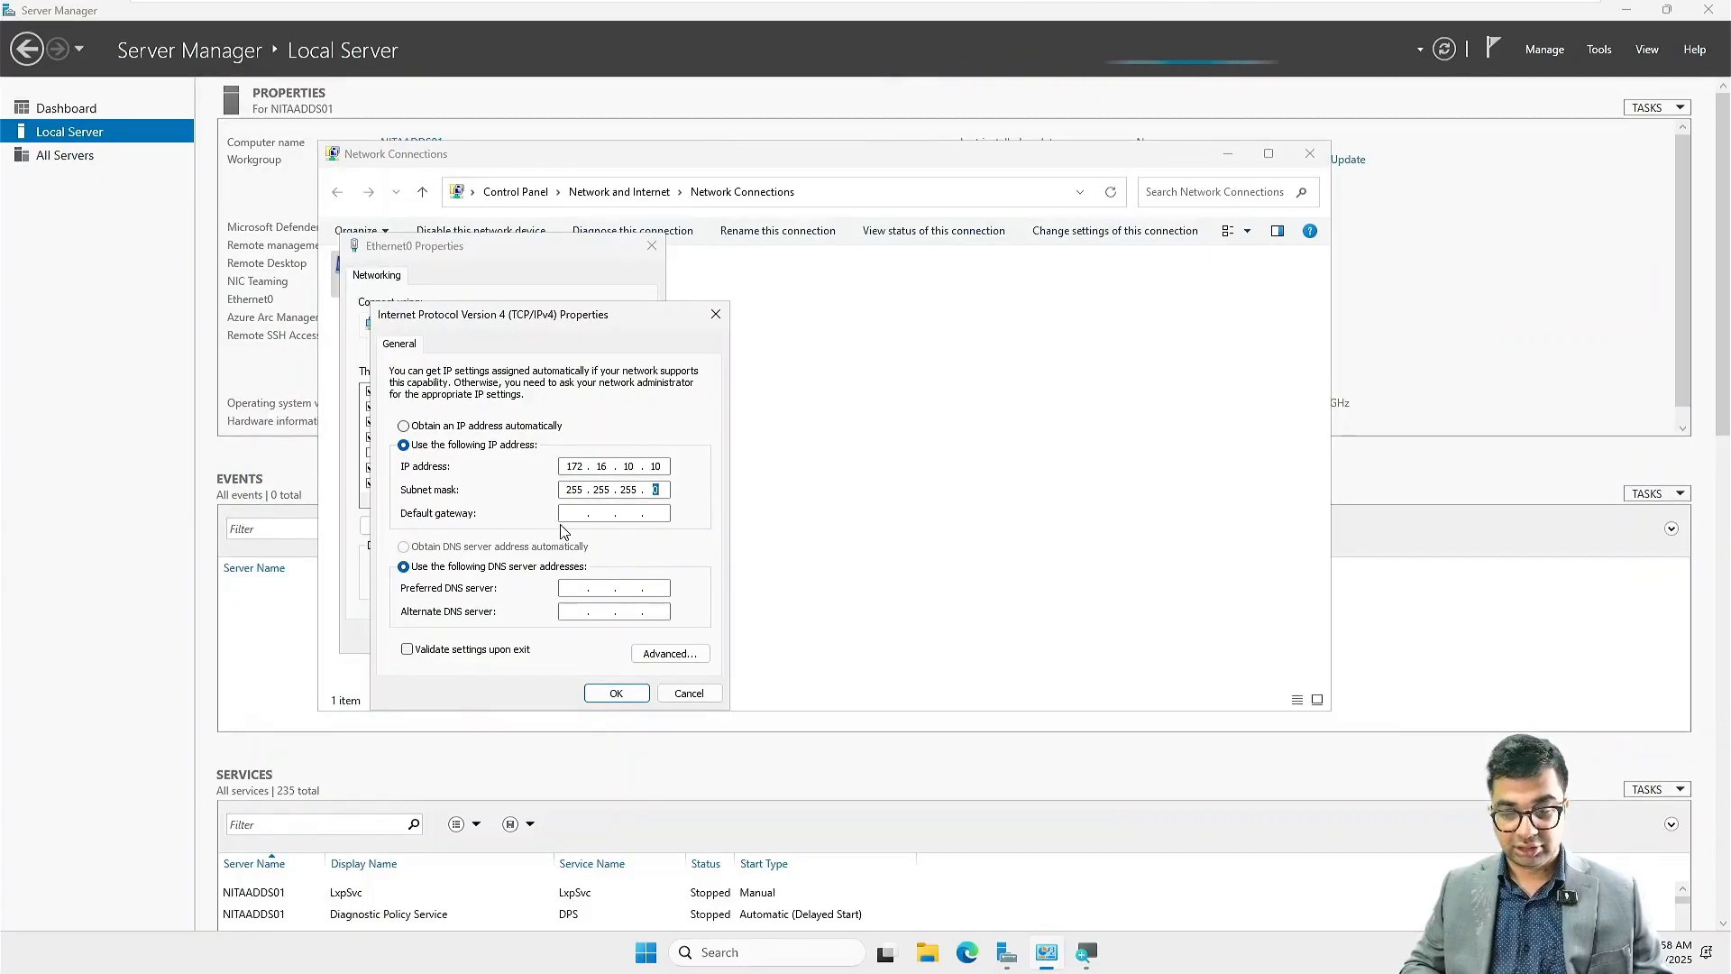
Step: Set the default gateway to 172.16.10.1 and the preferred DNS server to 172.16.10.10, and accept the IPv4 settings
left_click(571, 514)
type("17")
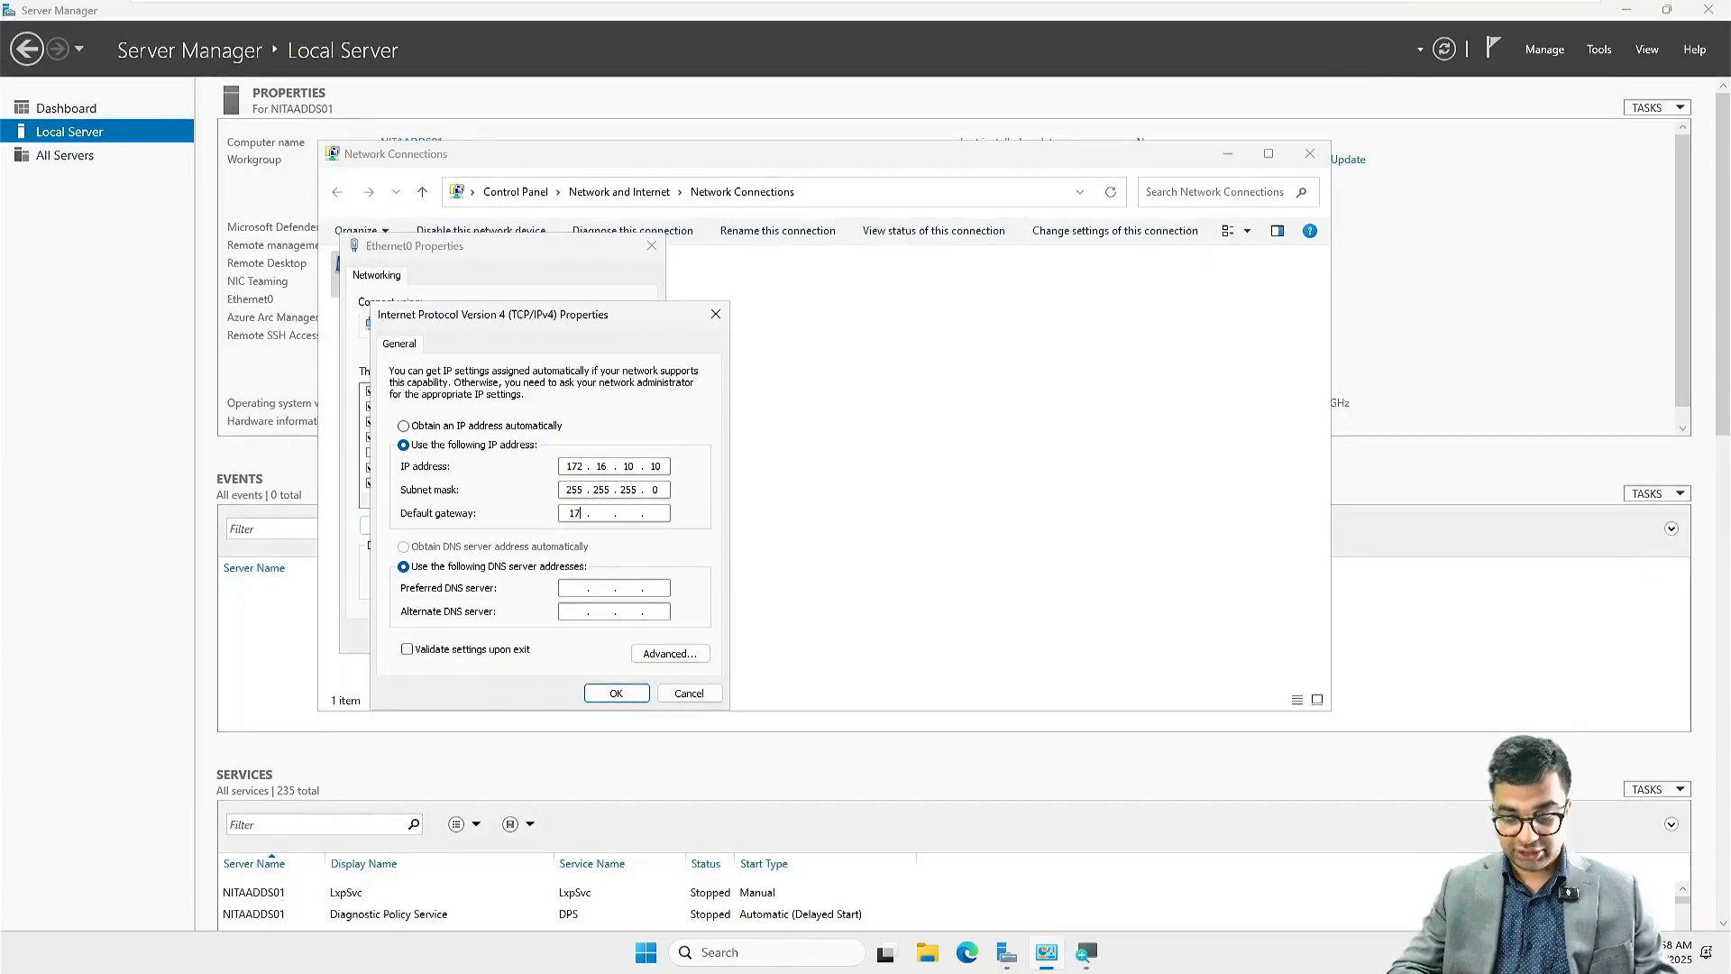
type("2.16.10")
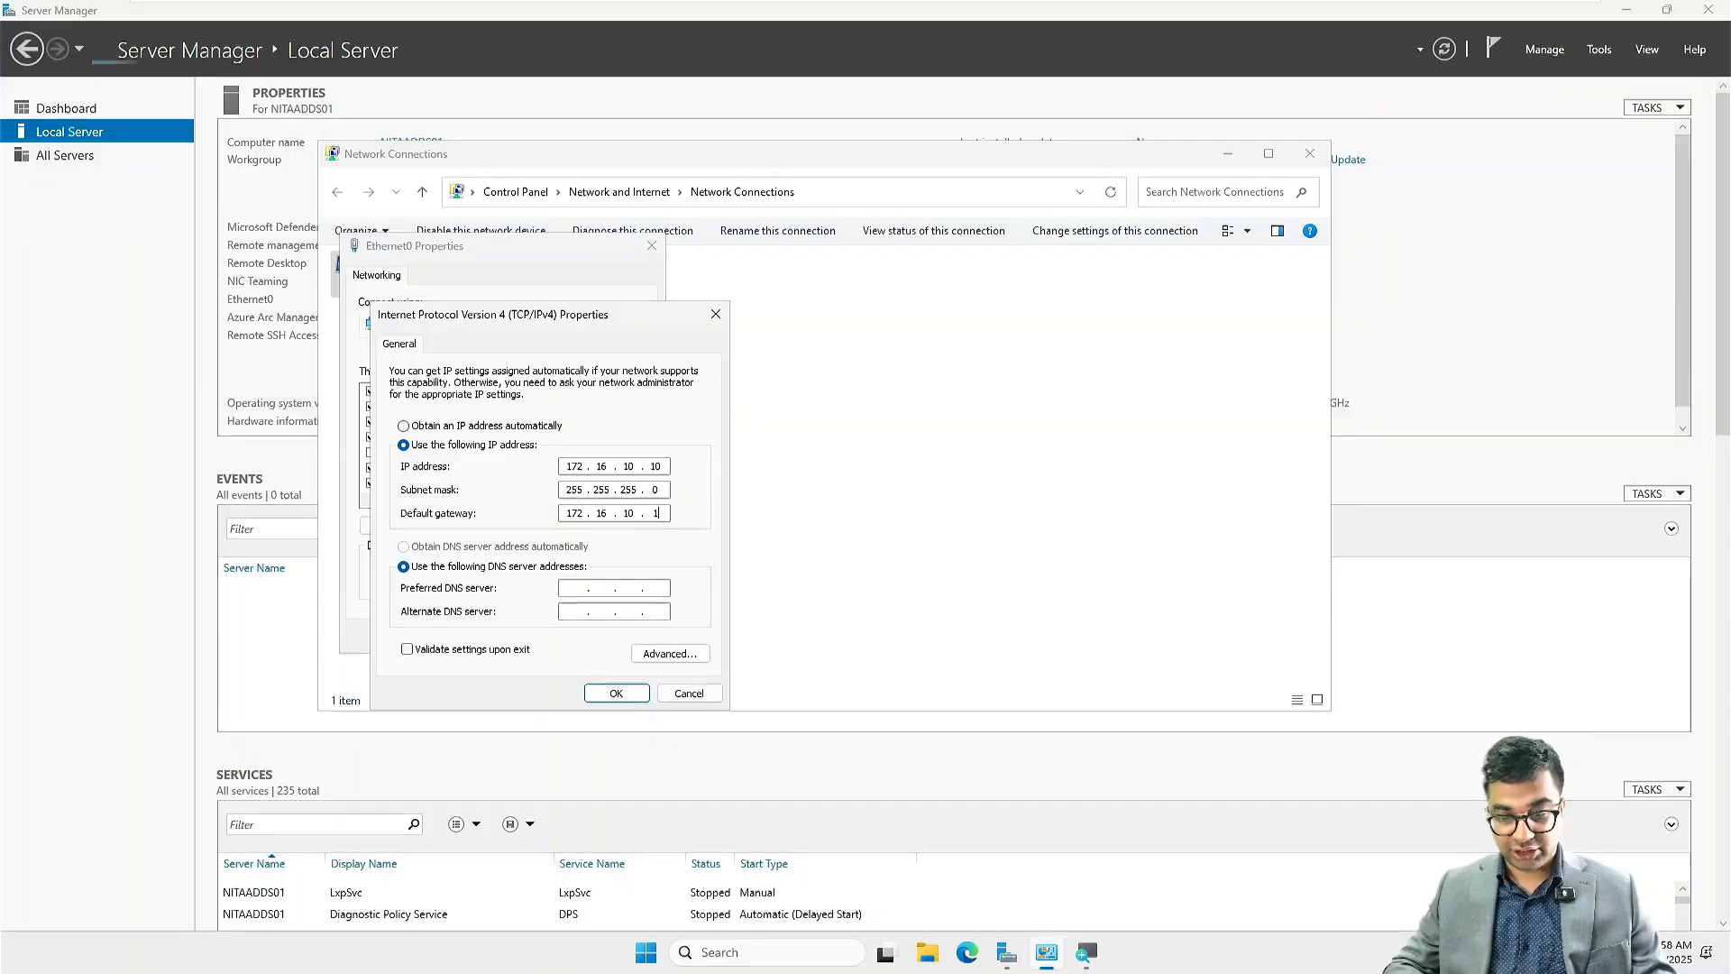
key("Tab")
key("Tab")
type("1")
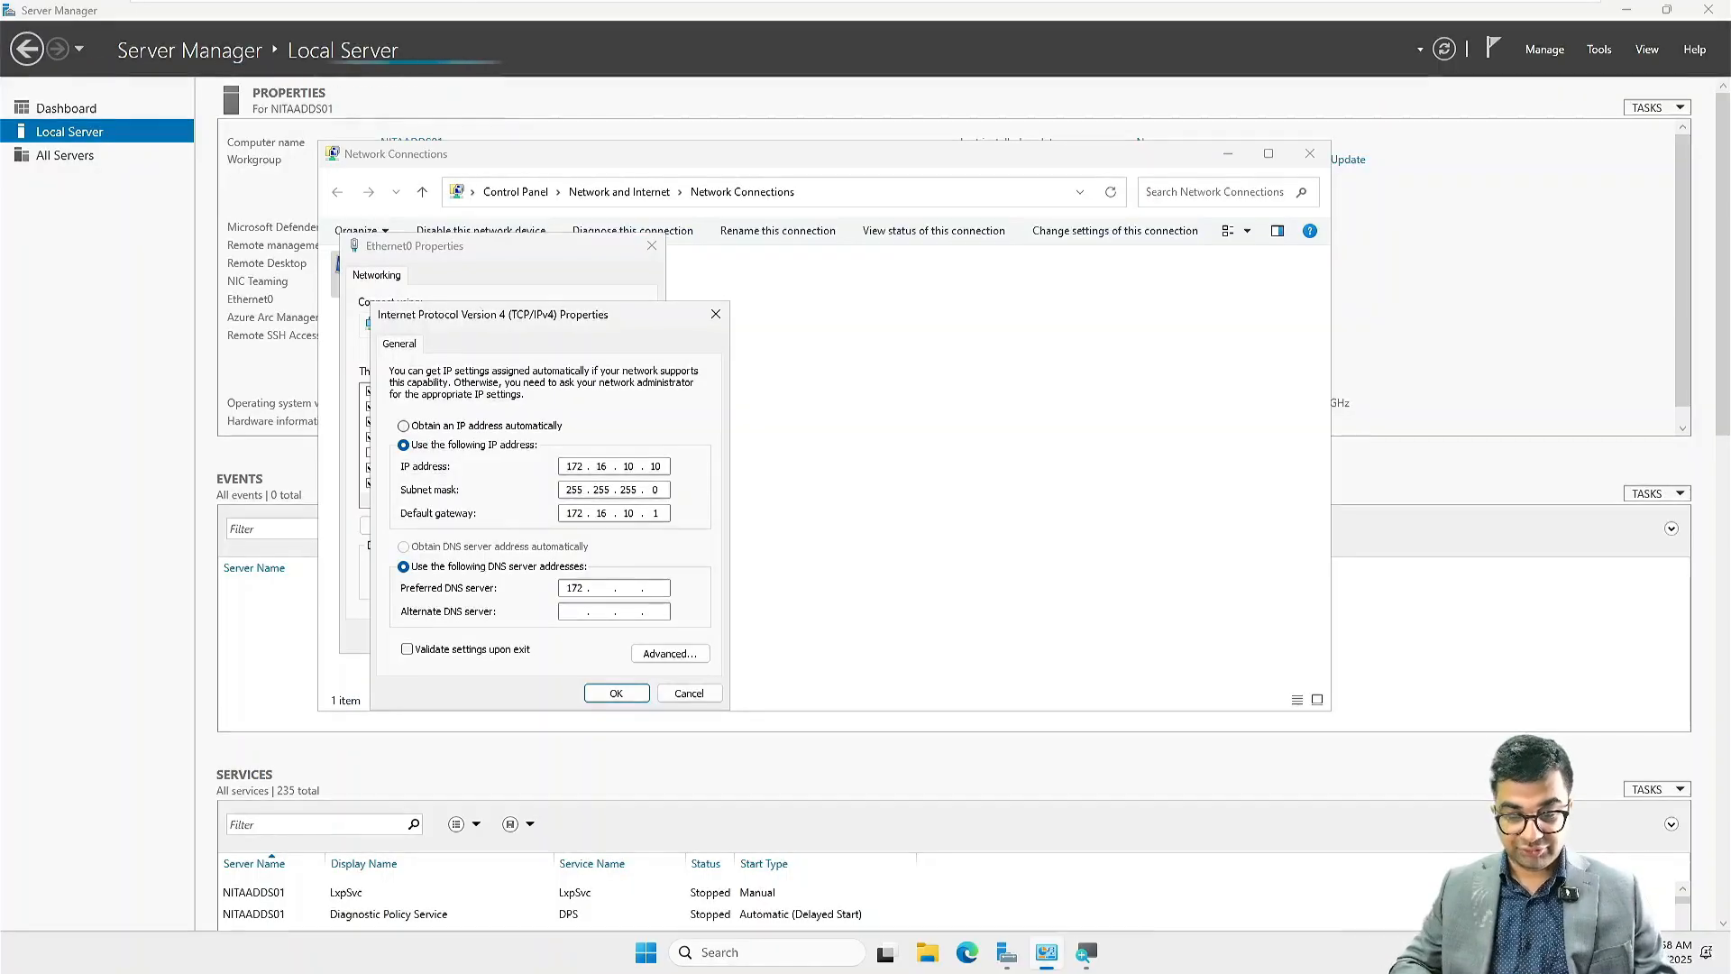
type("16.")
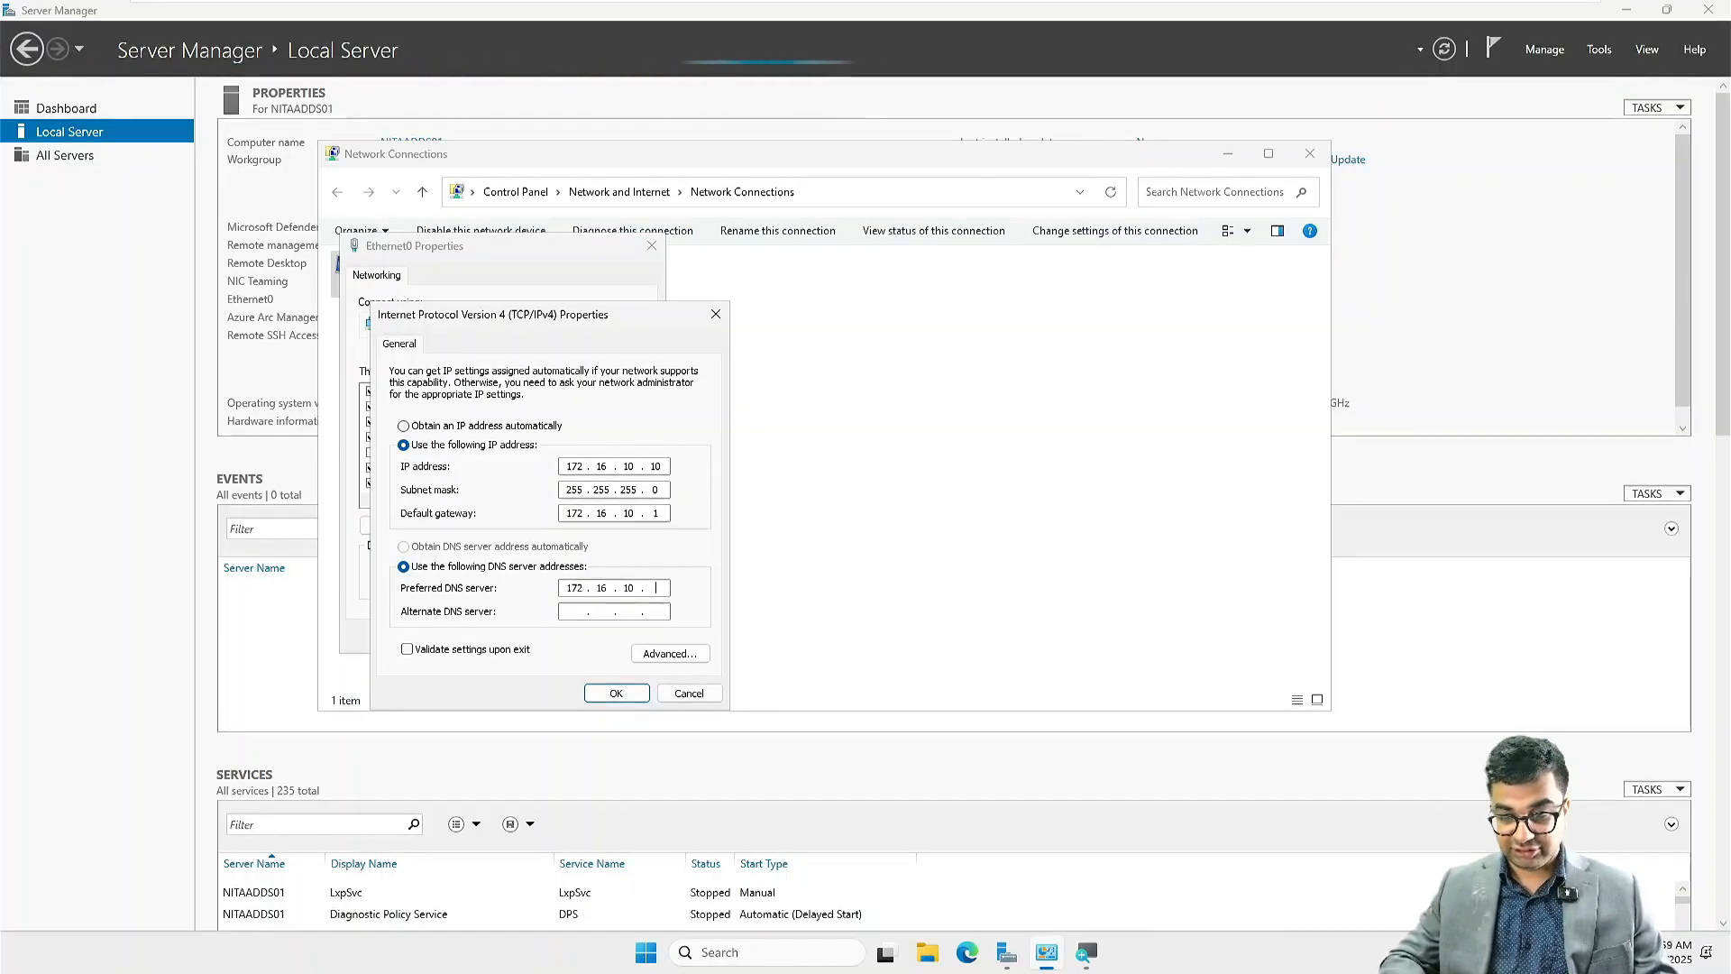
type("10.10")
key("Return")
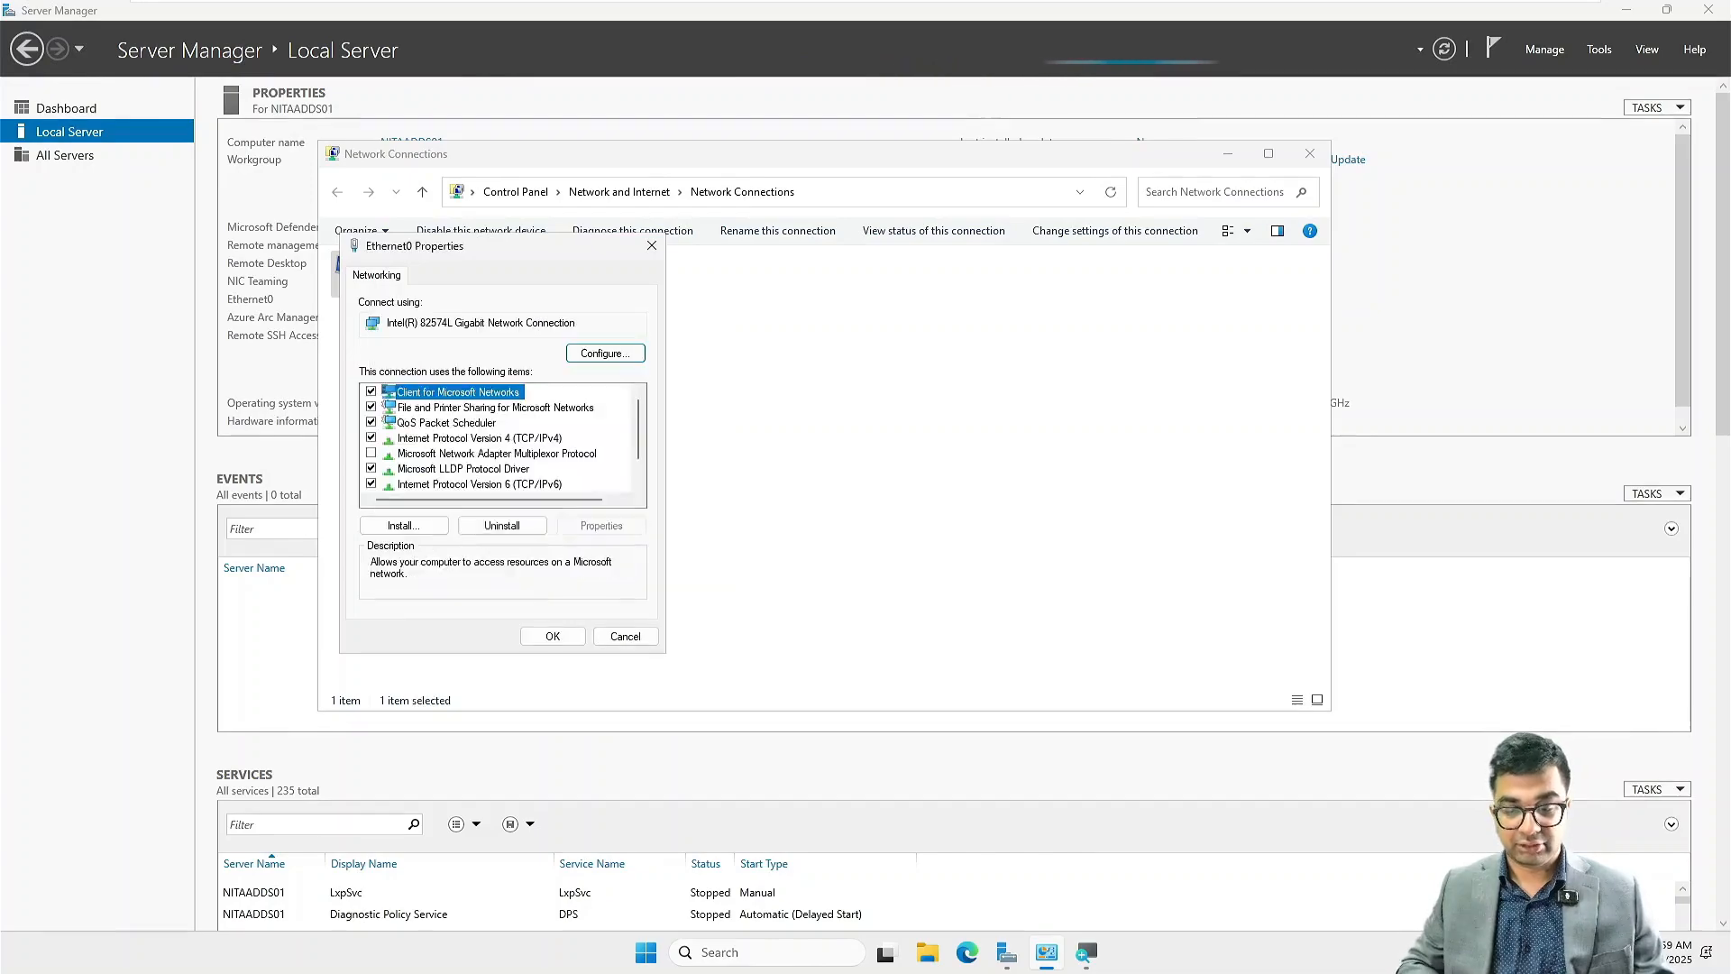
Step: Accept the Ethernet0 connection properties and close the Network Connections window
left_click(572, 635)
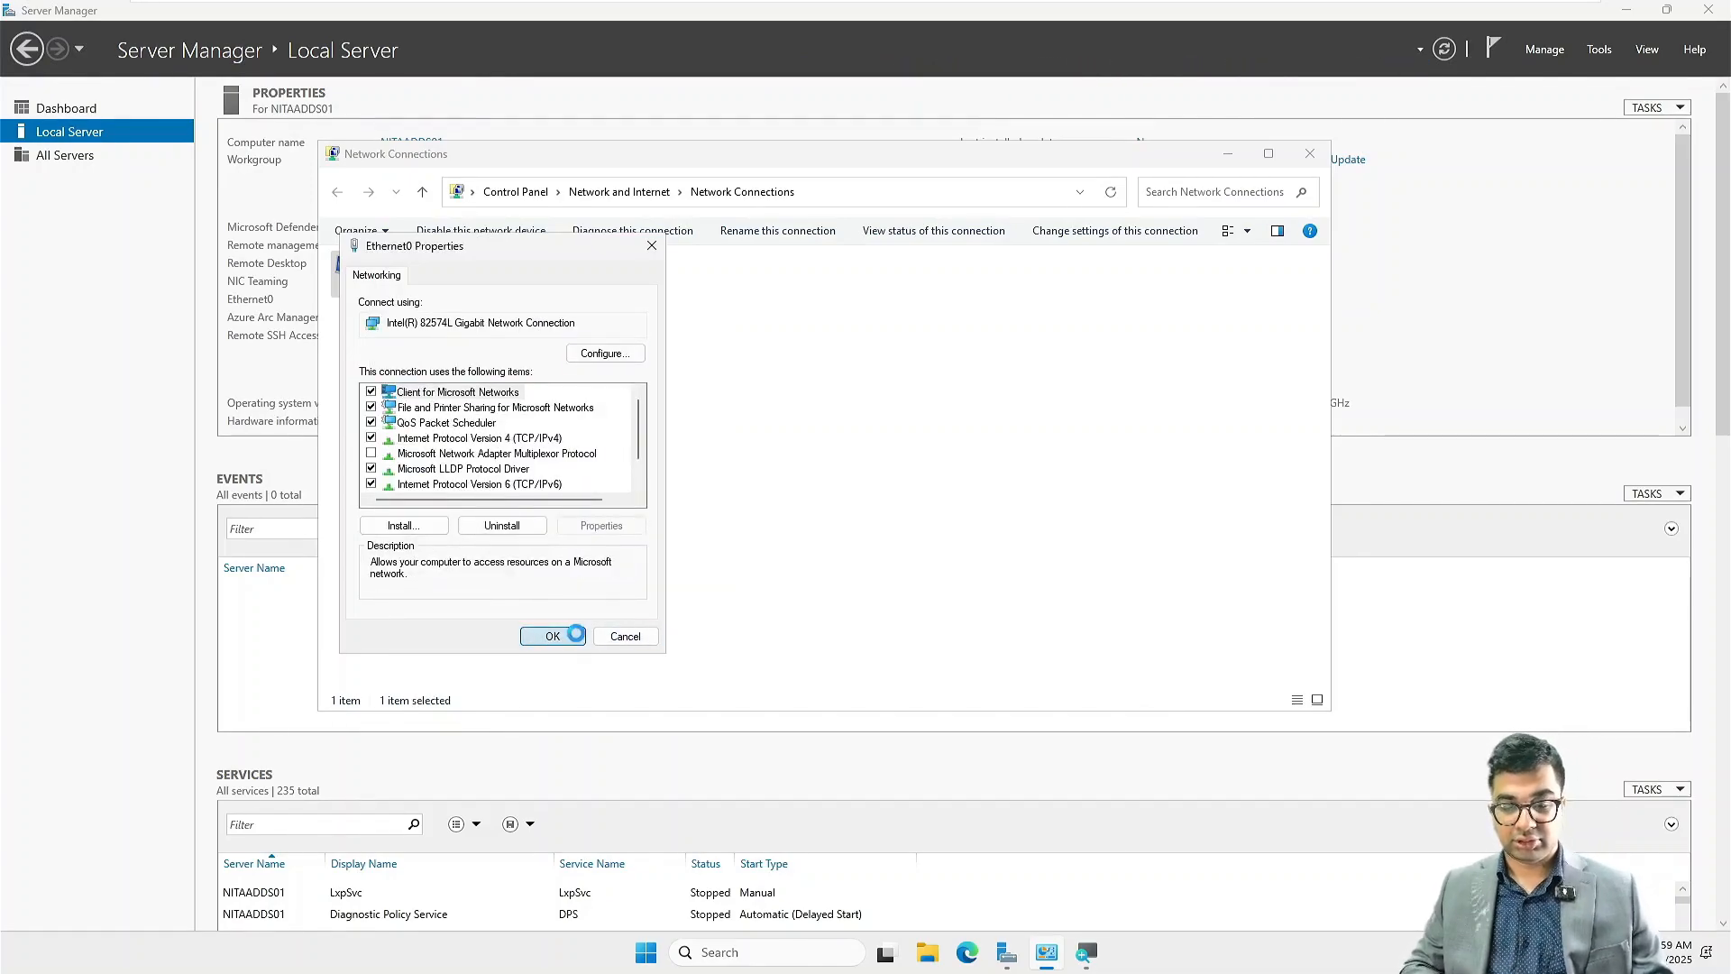
left_click(1311, 153)
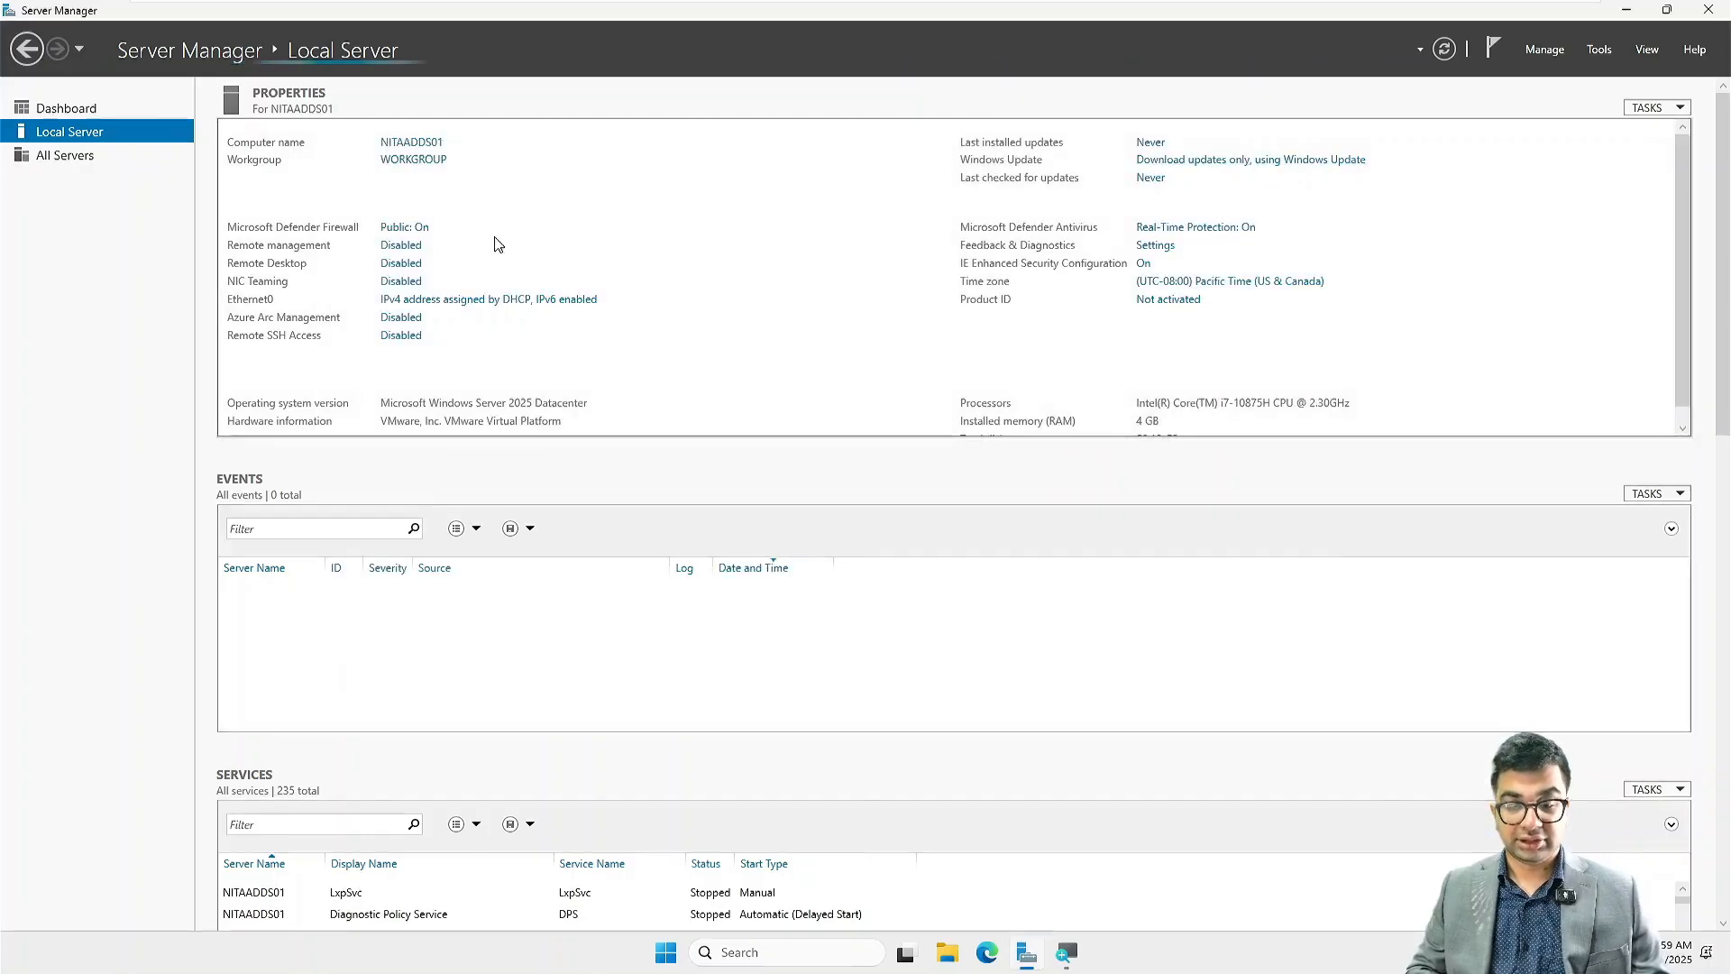
Step: Open the Windows Defender Firewall with Advanced Security properties and set the domain profile's firewall state to Off
left_click(1599, 48)
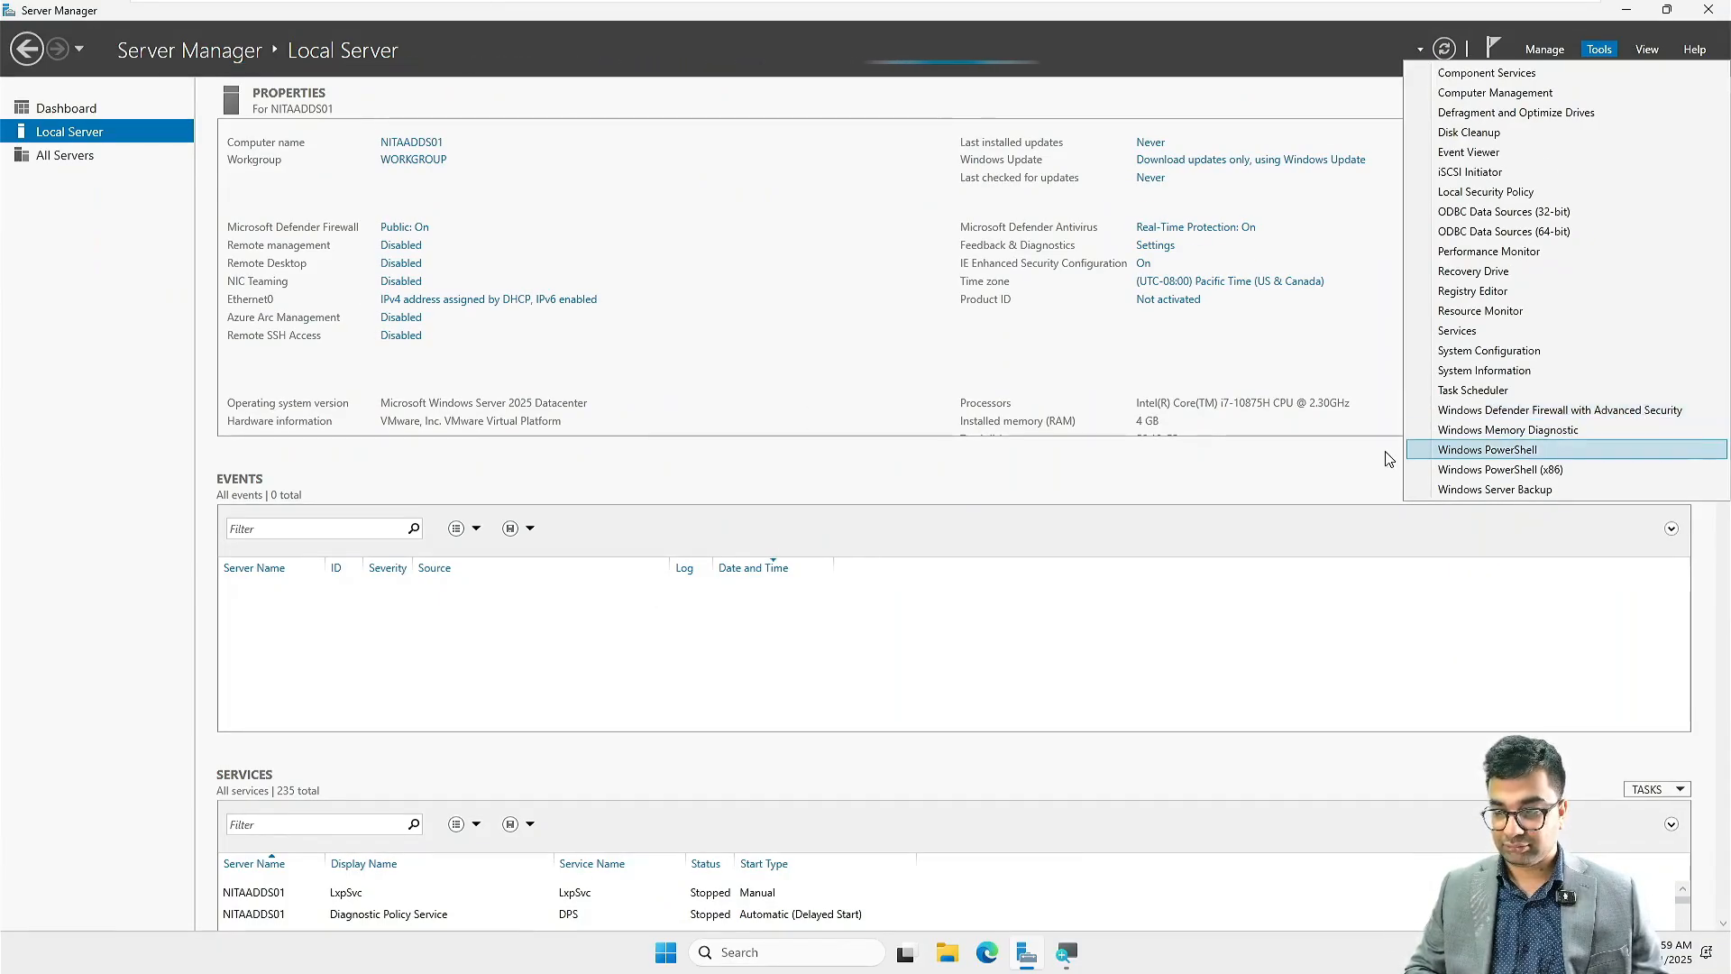
left_click(1470, 411)
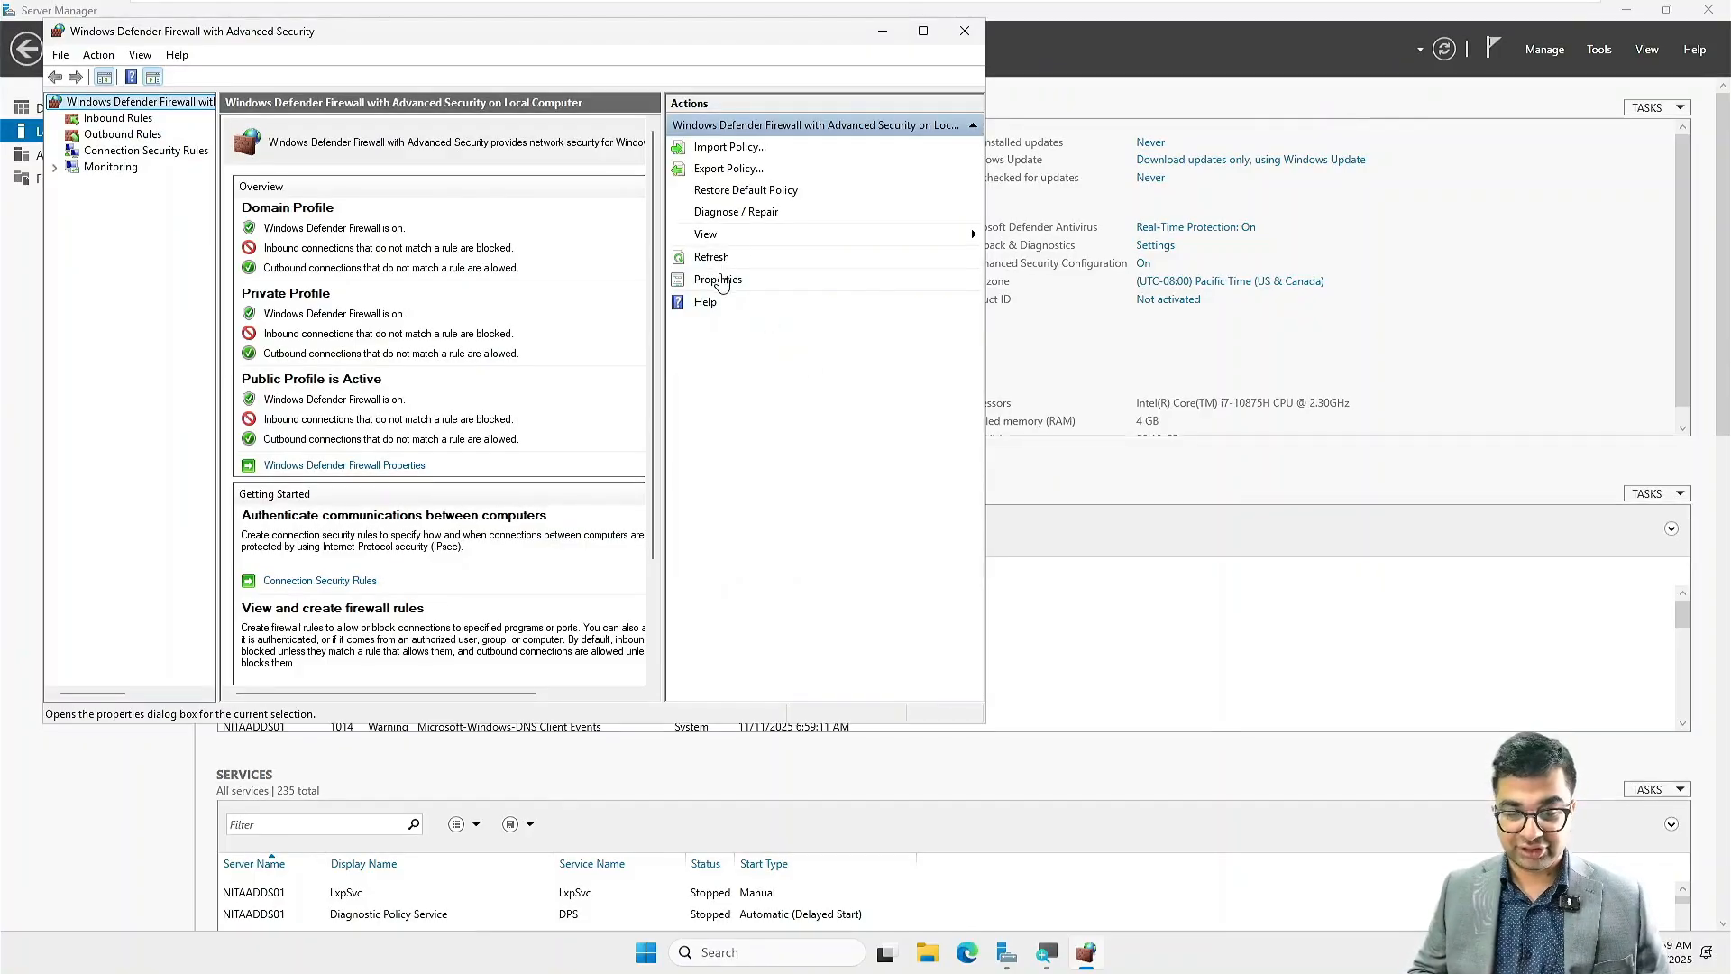
left_click(720, 281)
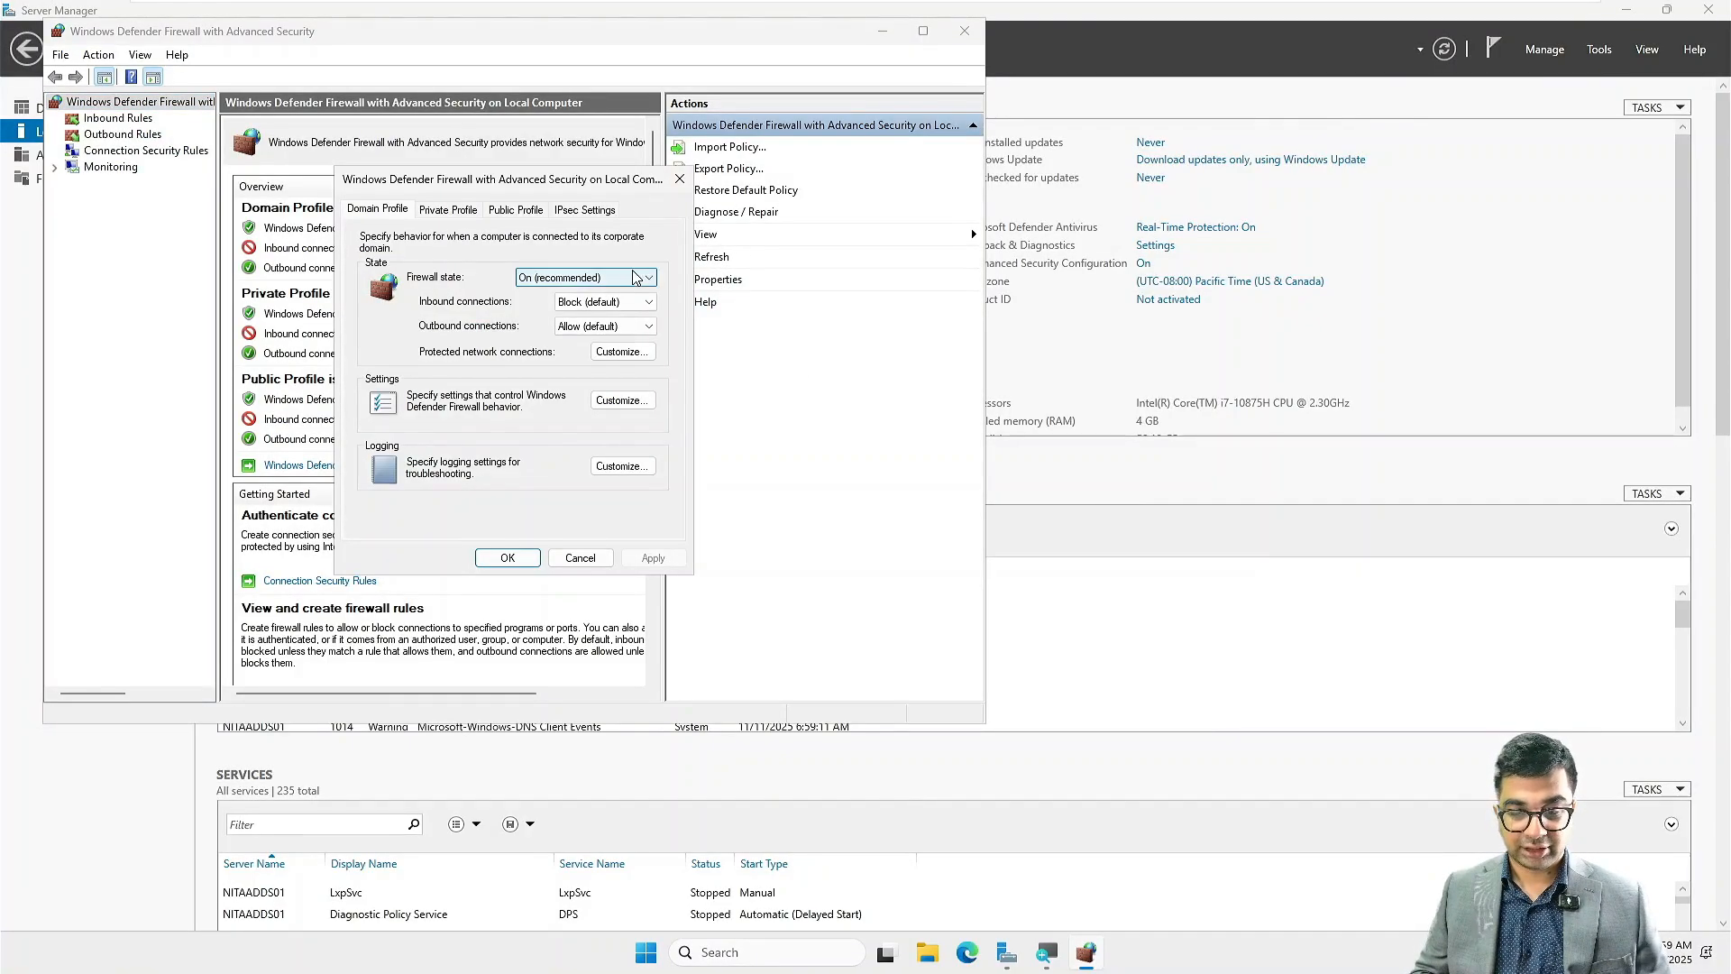
left_click(586, 278)
left_click(595, 306)
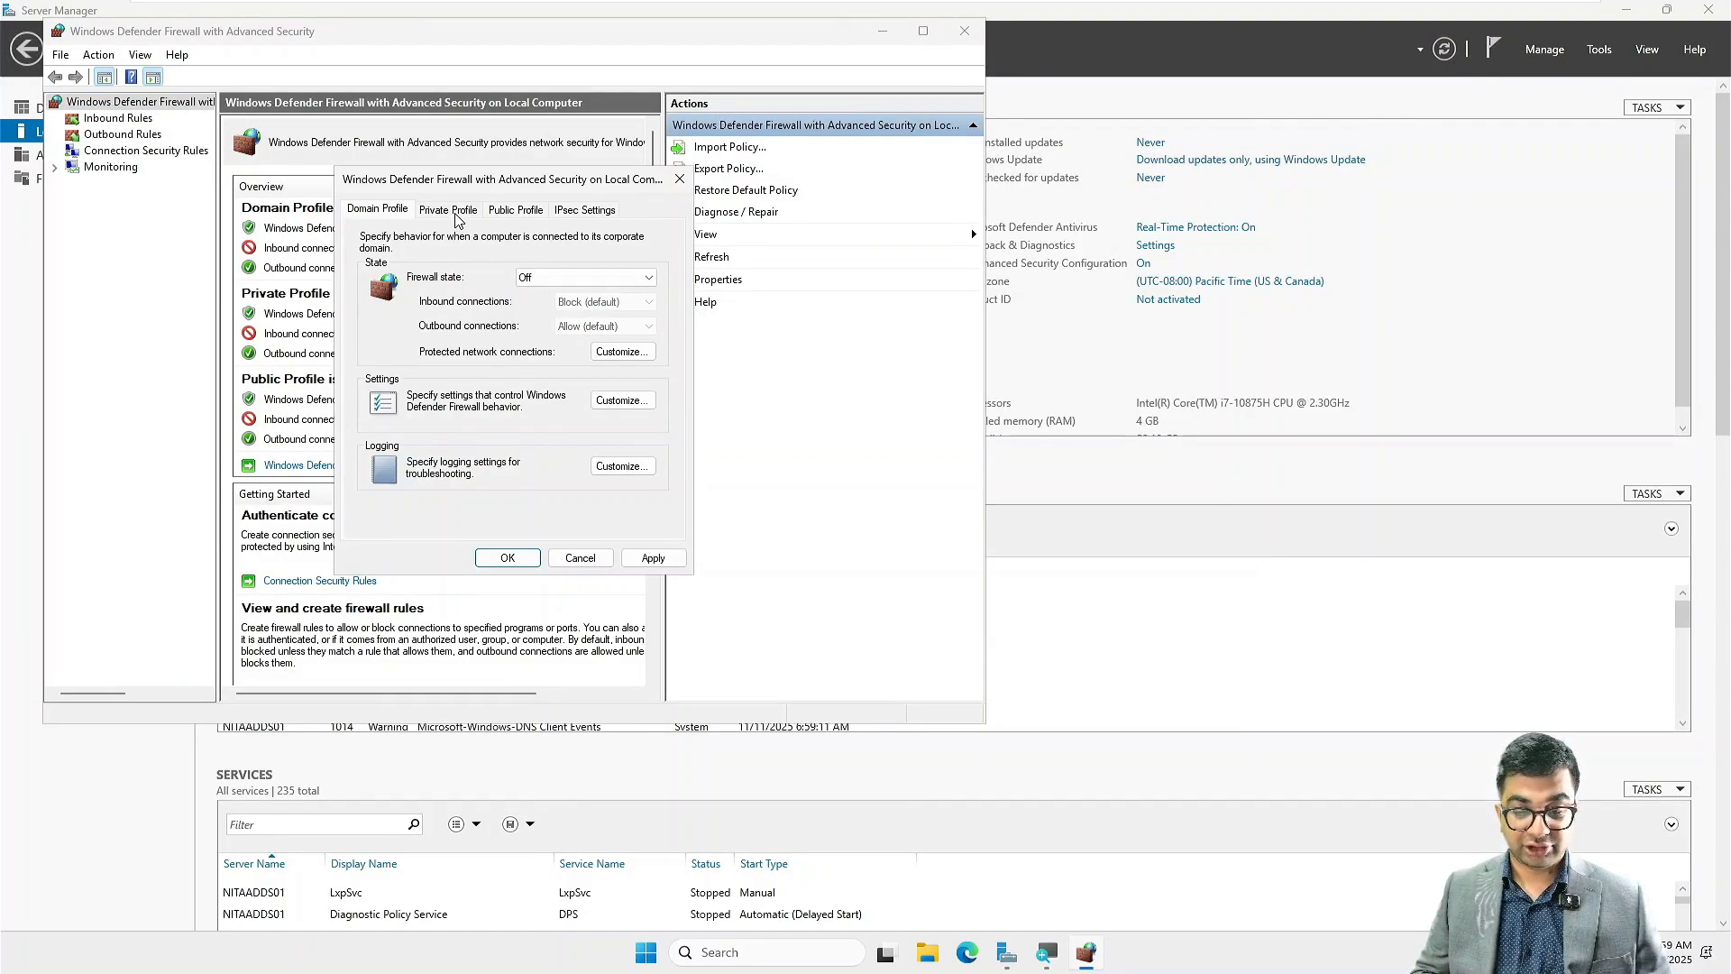
Step: Set the firewall state to Off for the private and public profiles, apply the changes, and close the firewall console
left_click(457, 216)
left_click(538, 278)
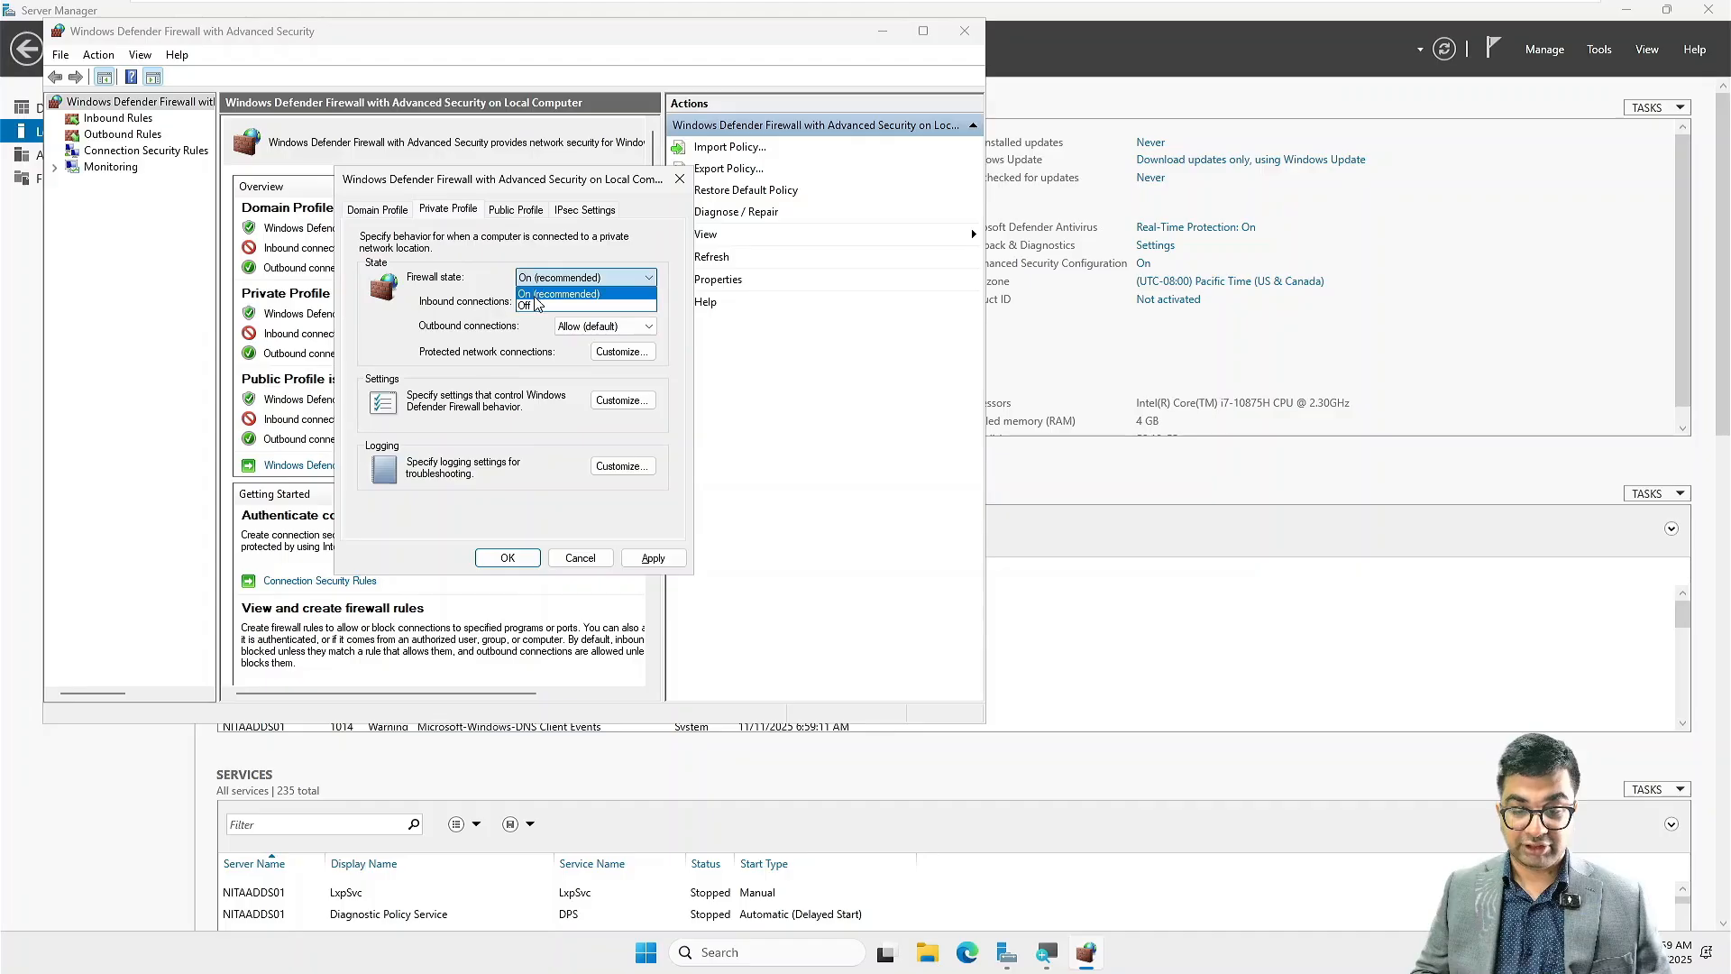
left_click(537, 306)
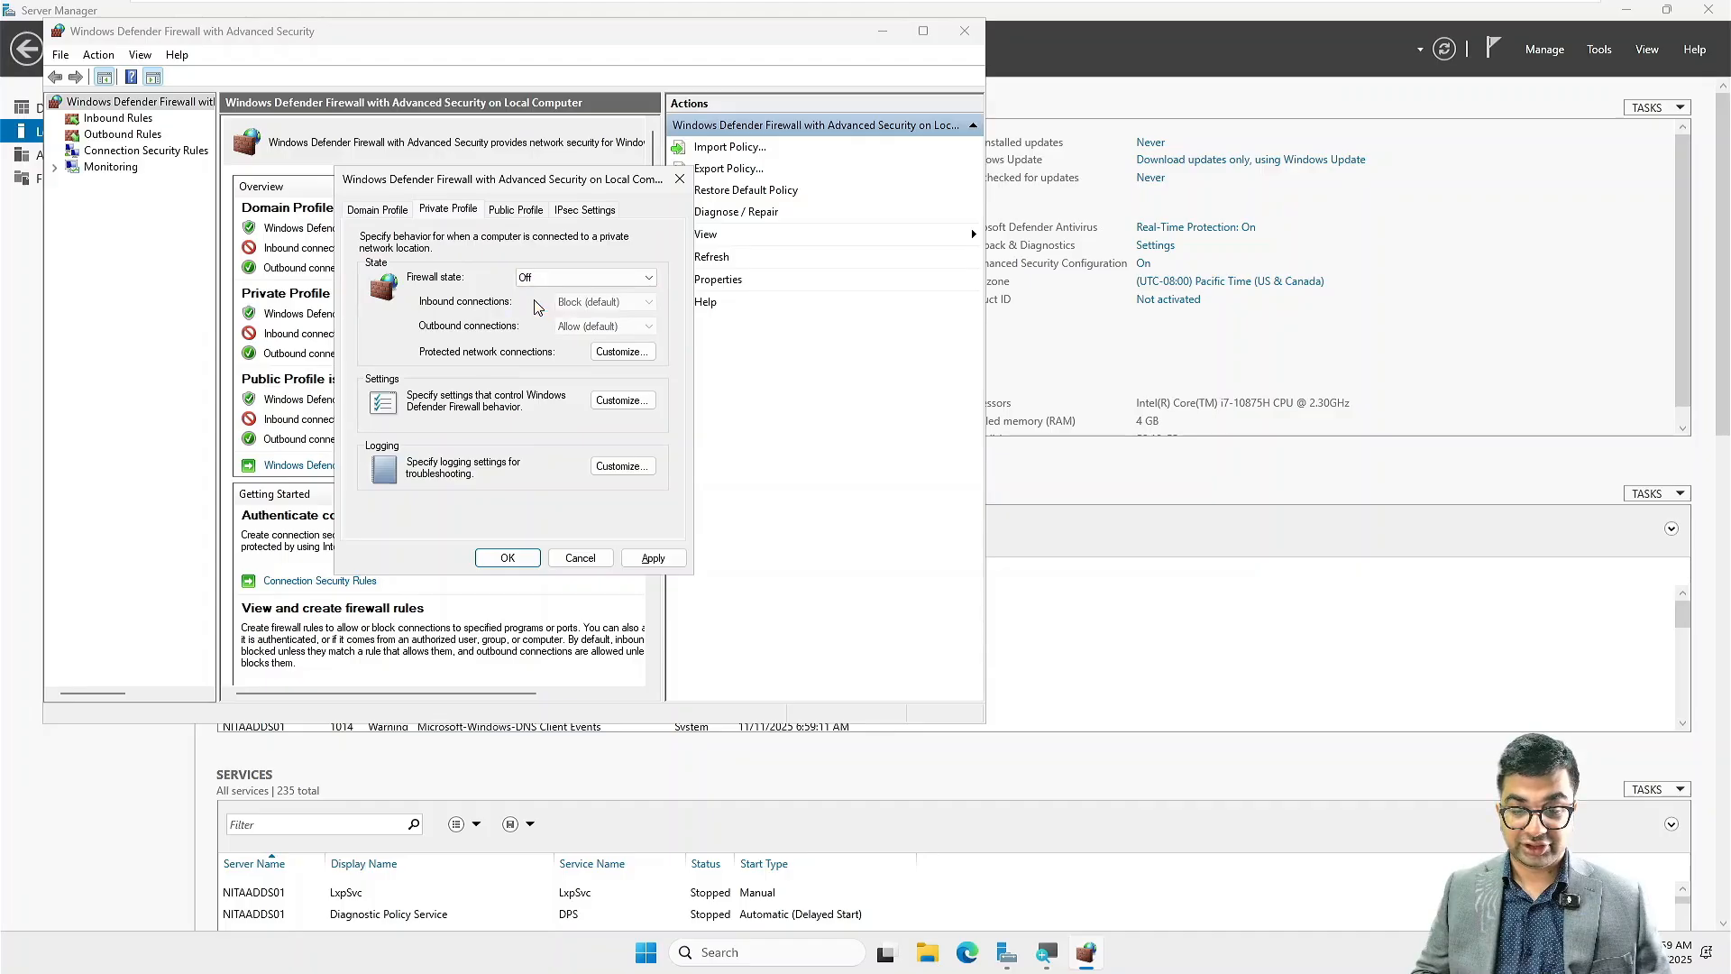
left_click(514, 211)
left_click(541, 282)
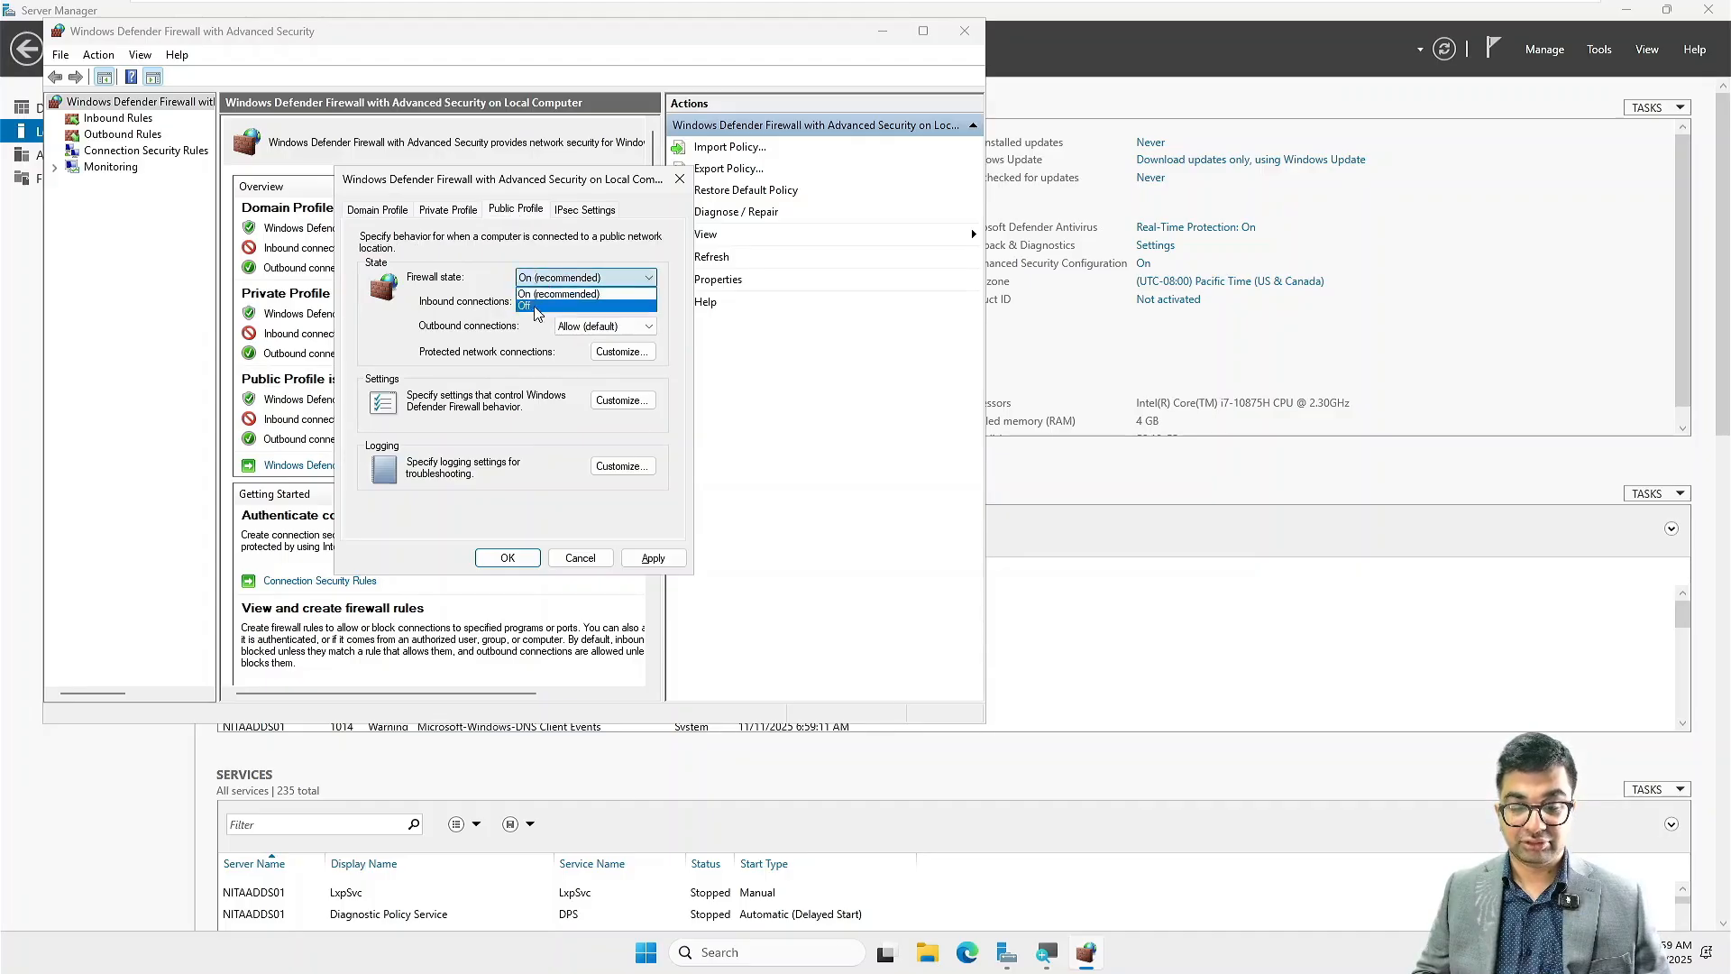
left_click(537, 307)
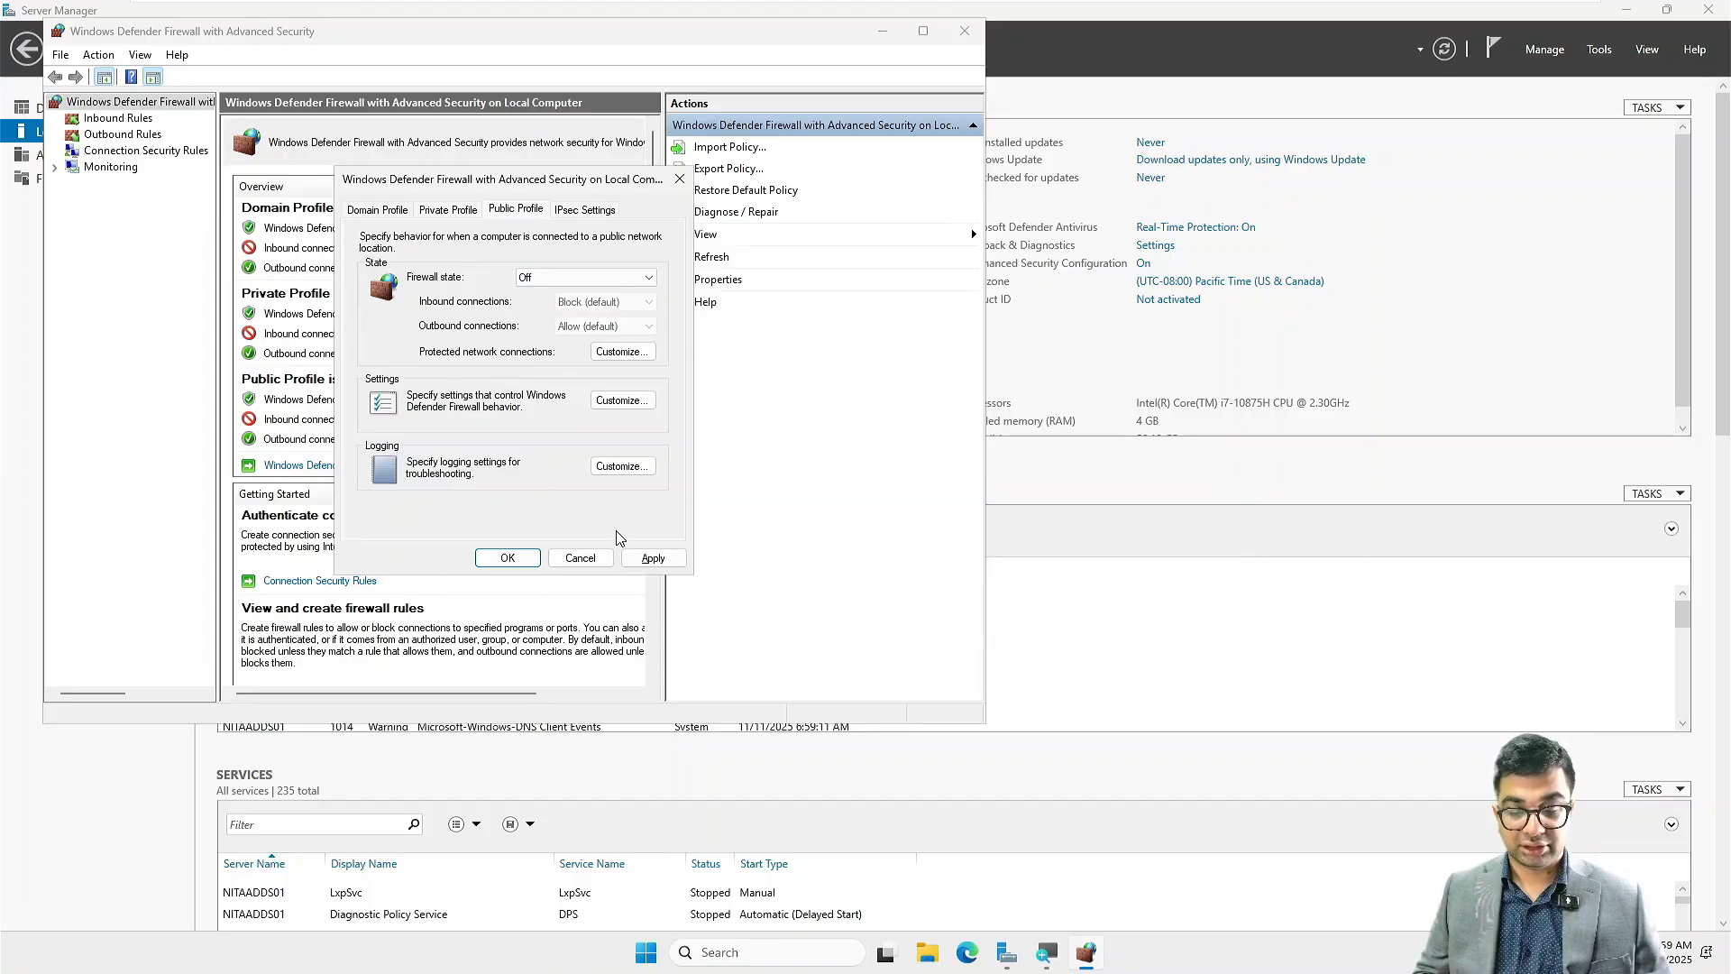
left_click(651, 558)
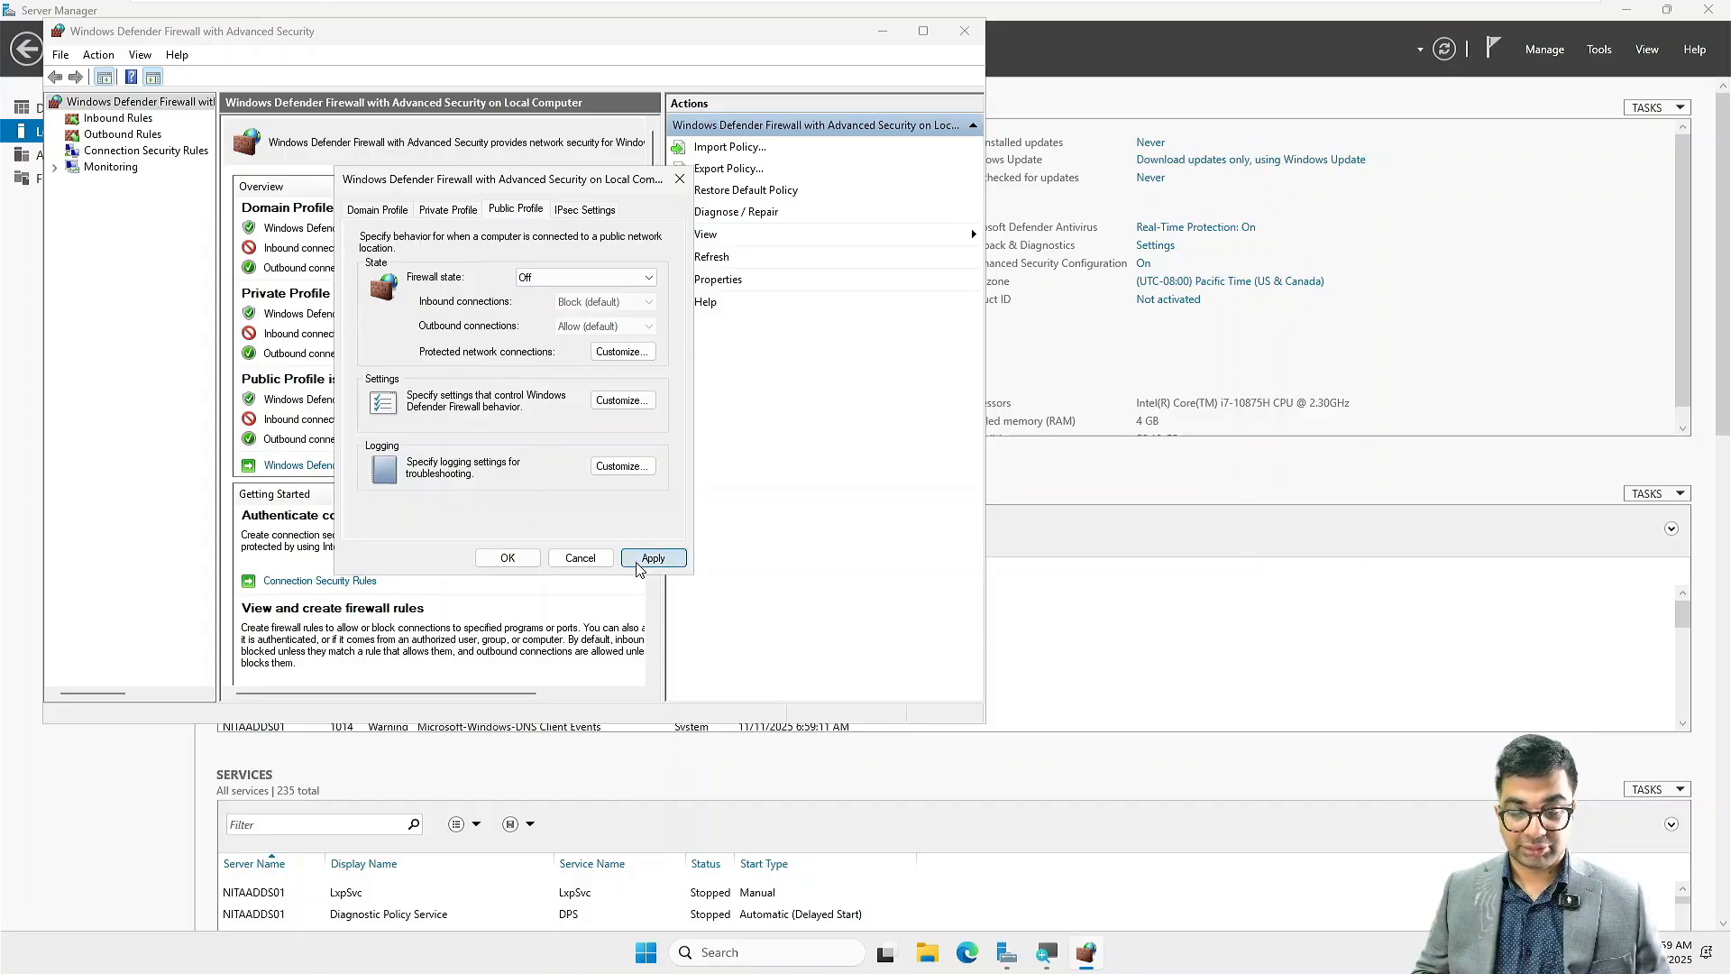
left_click(536, 560)
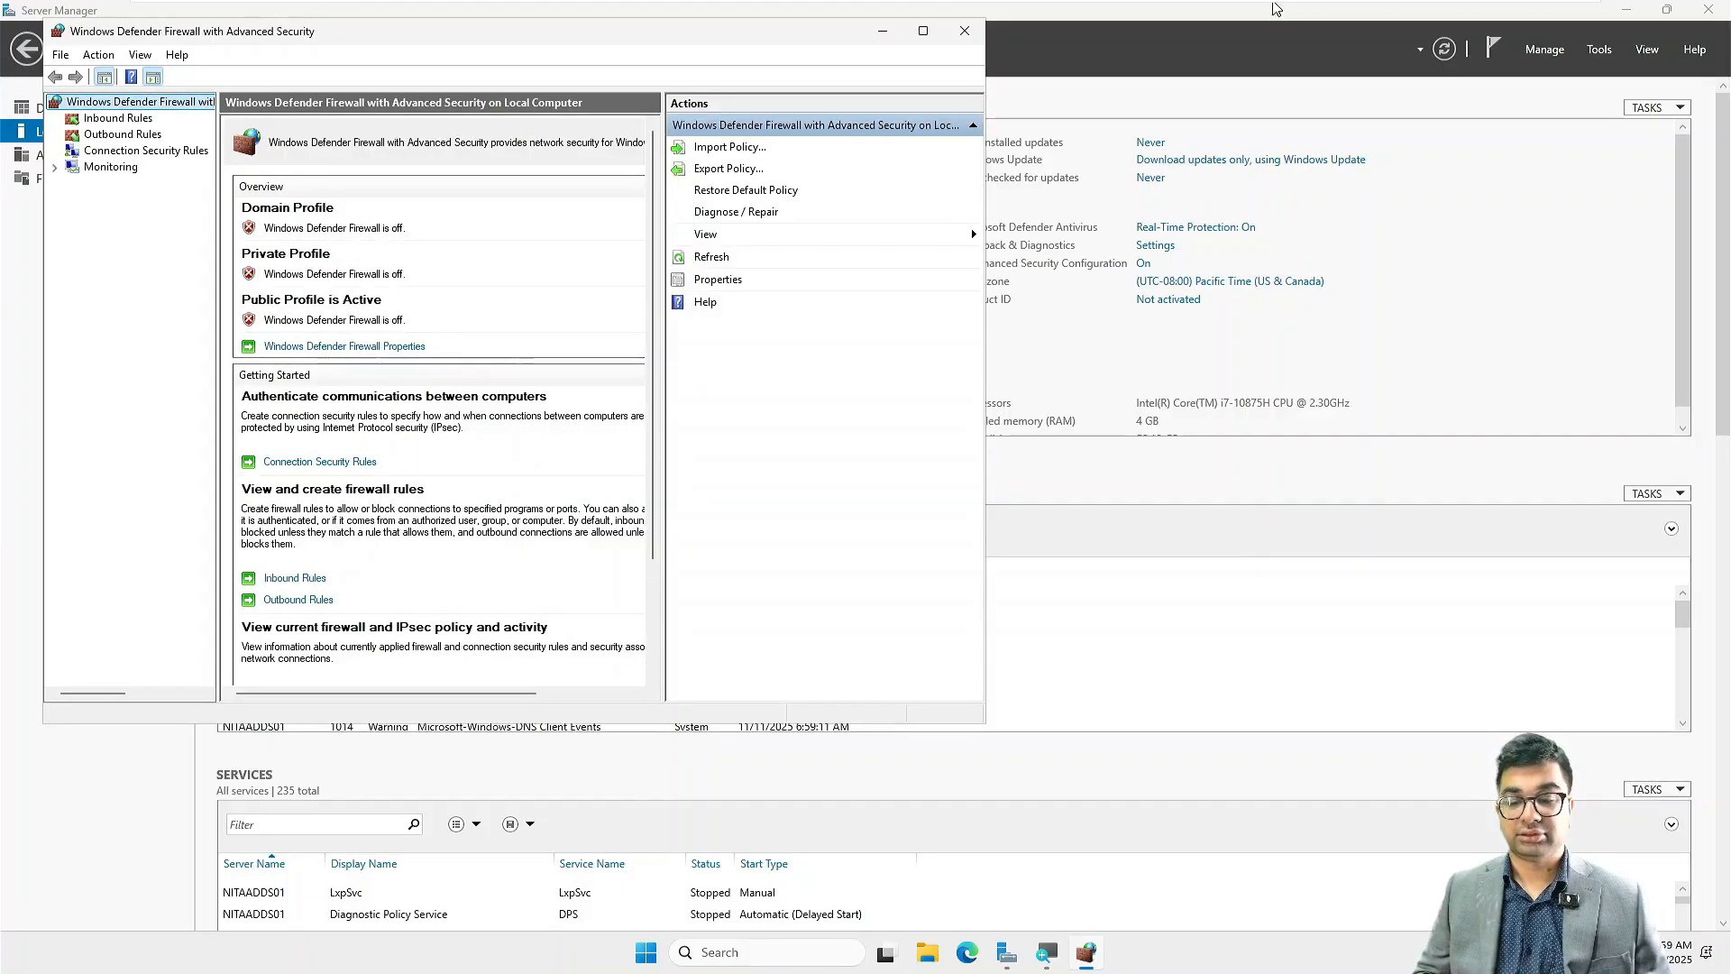
left_click(965, 36)
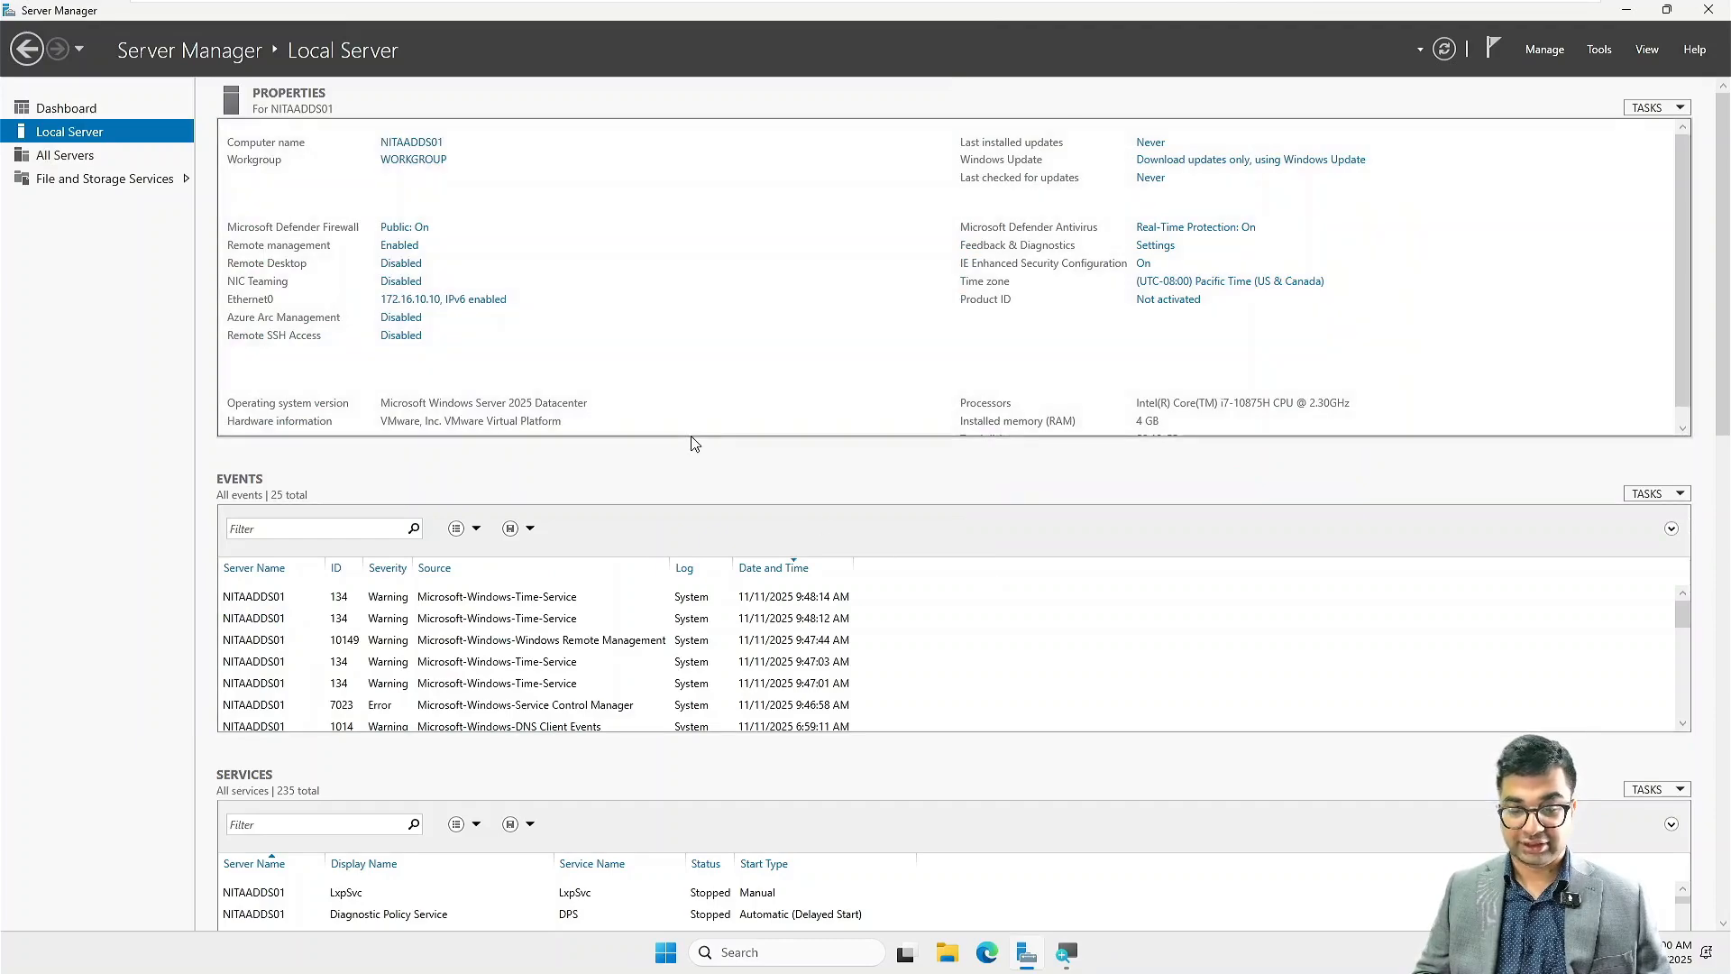
Step: Start adding roles and features from the dashboard, using a role-based or feature-based installation on server NITAADDS01
left_click(89, 112)
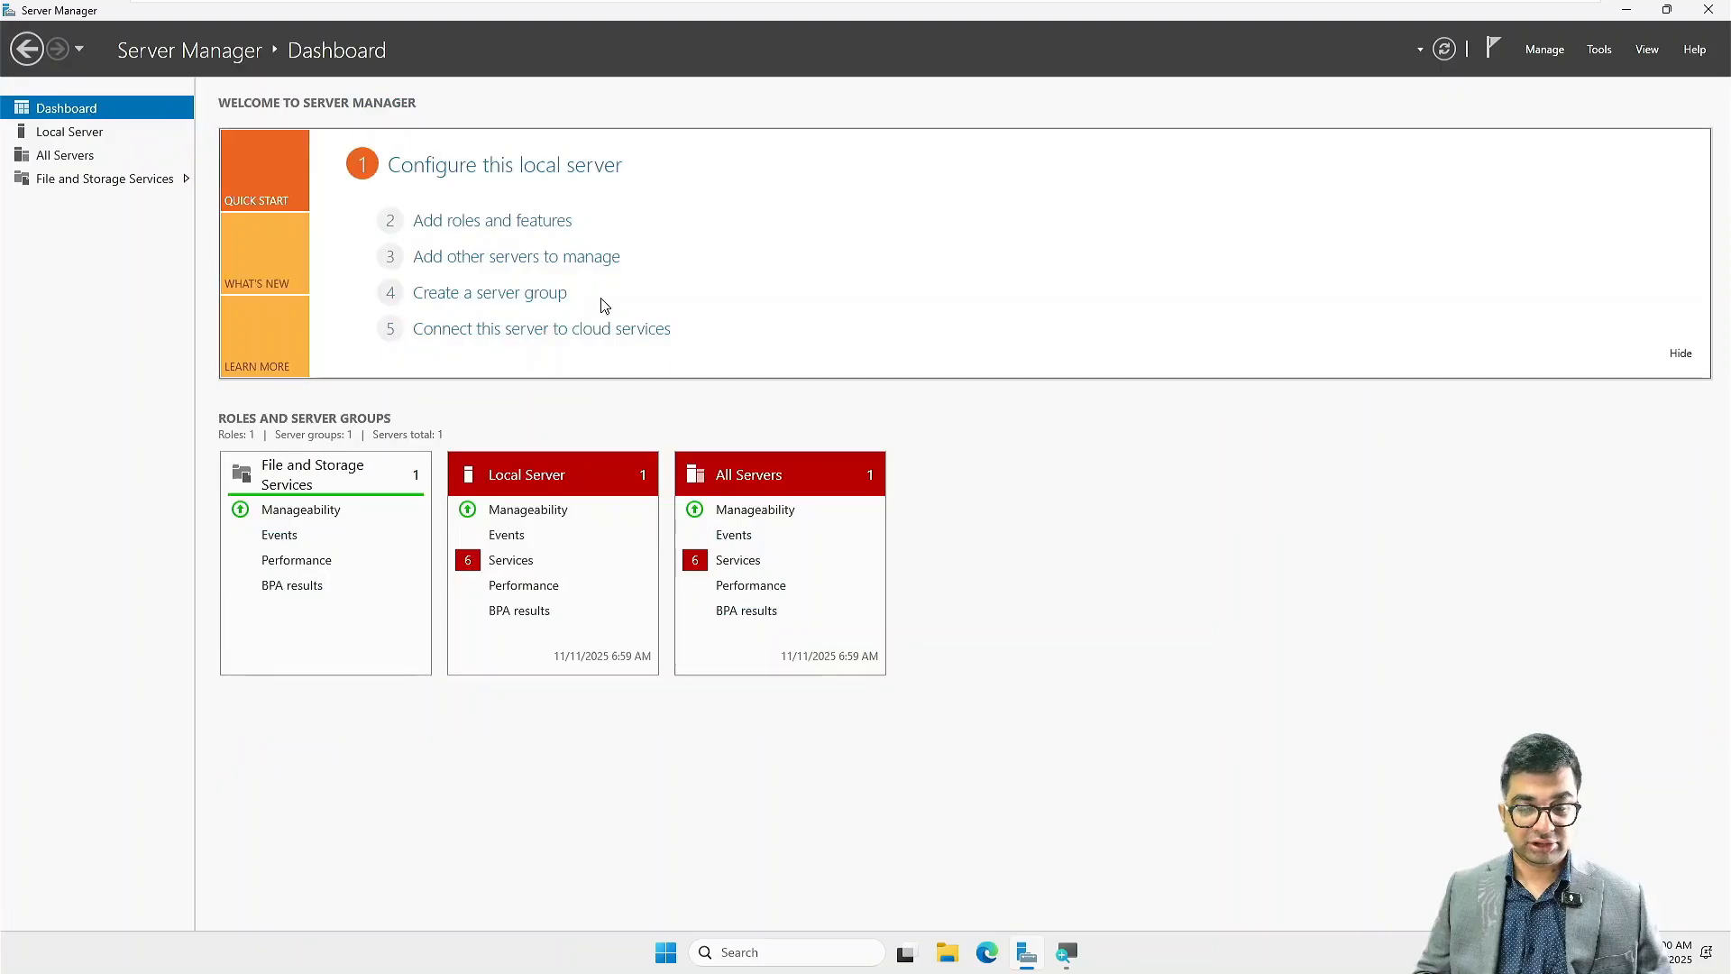
left_click(502, 236)
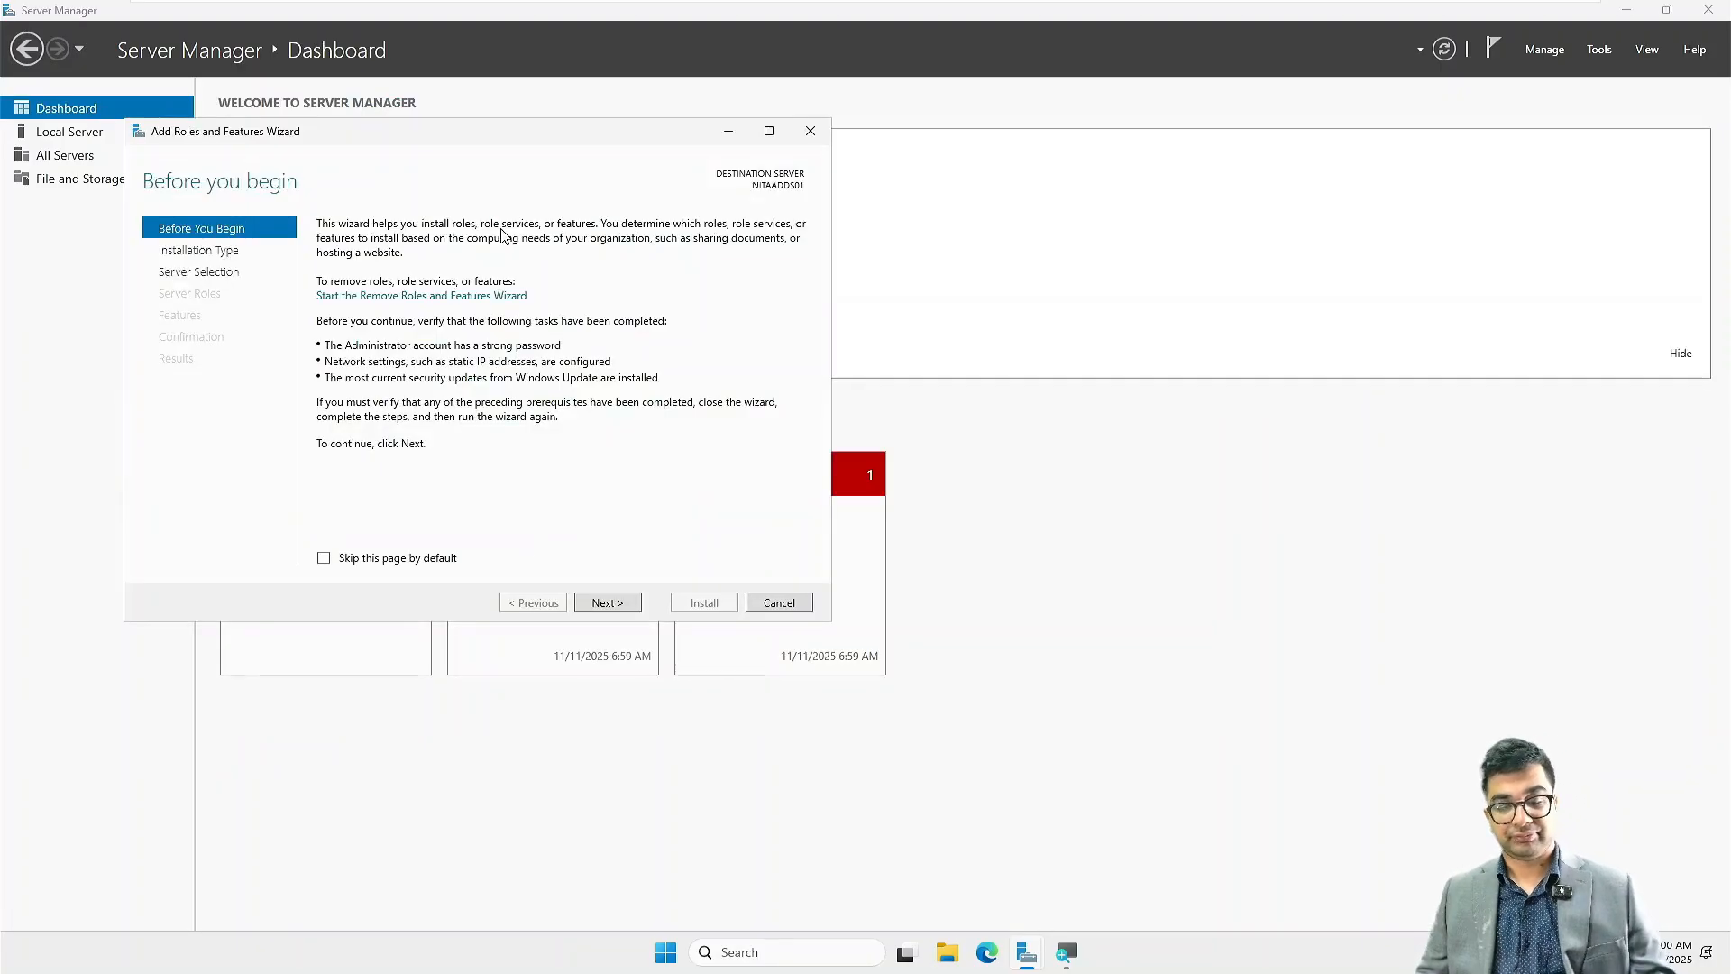
left_click(616, 600)
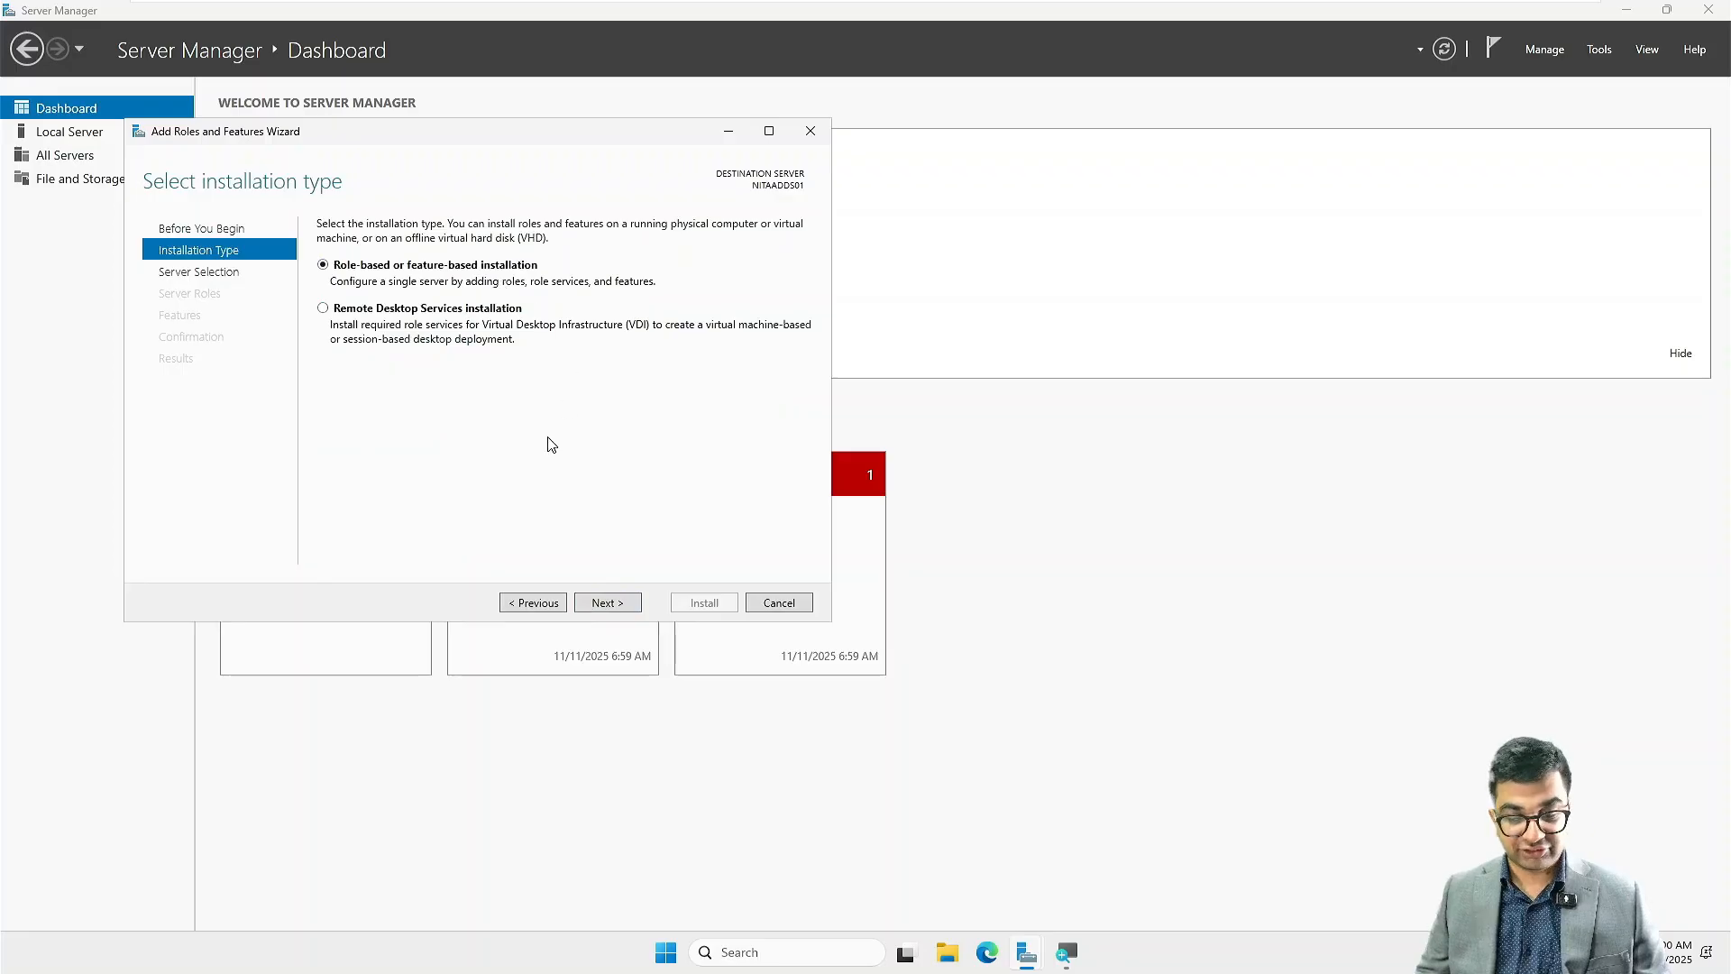
left_click(608, 603)
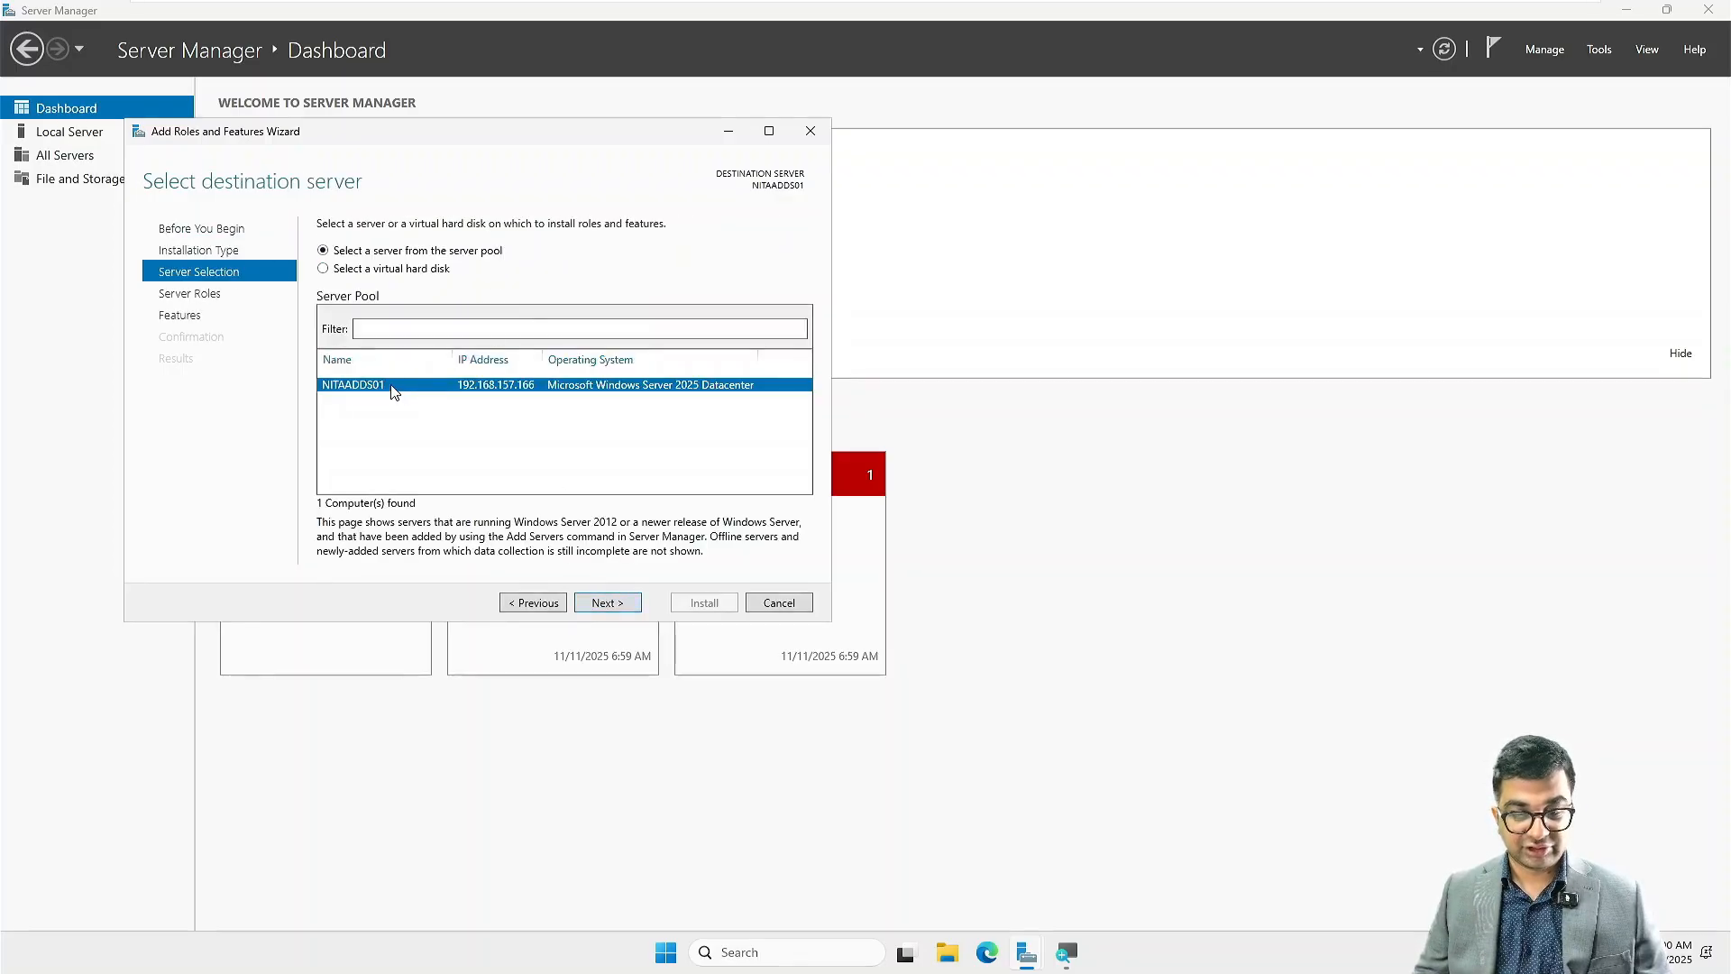
left_click(608, 605)
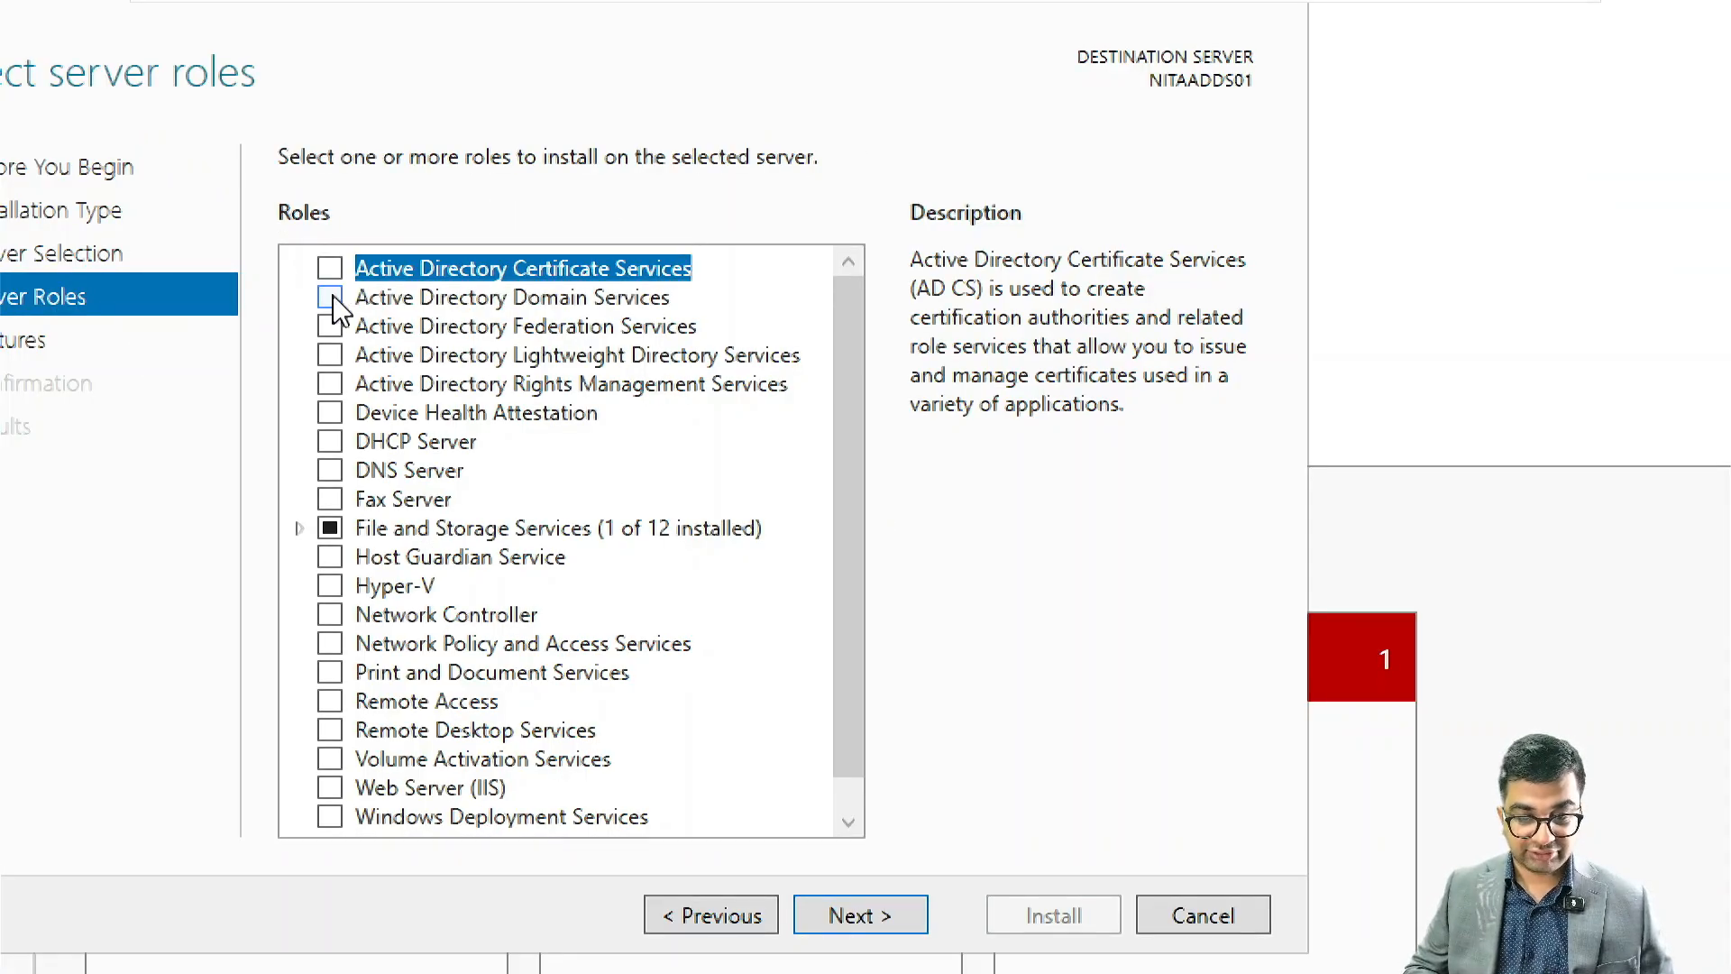
Step: Select the Active Directory Domain Services role with its required features and management tools, keep the default features, and install it
left_click(331, 298)
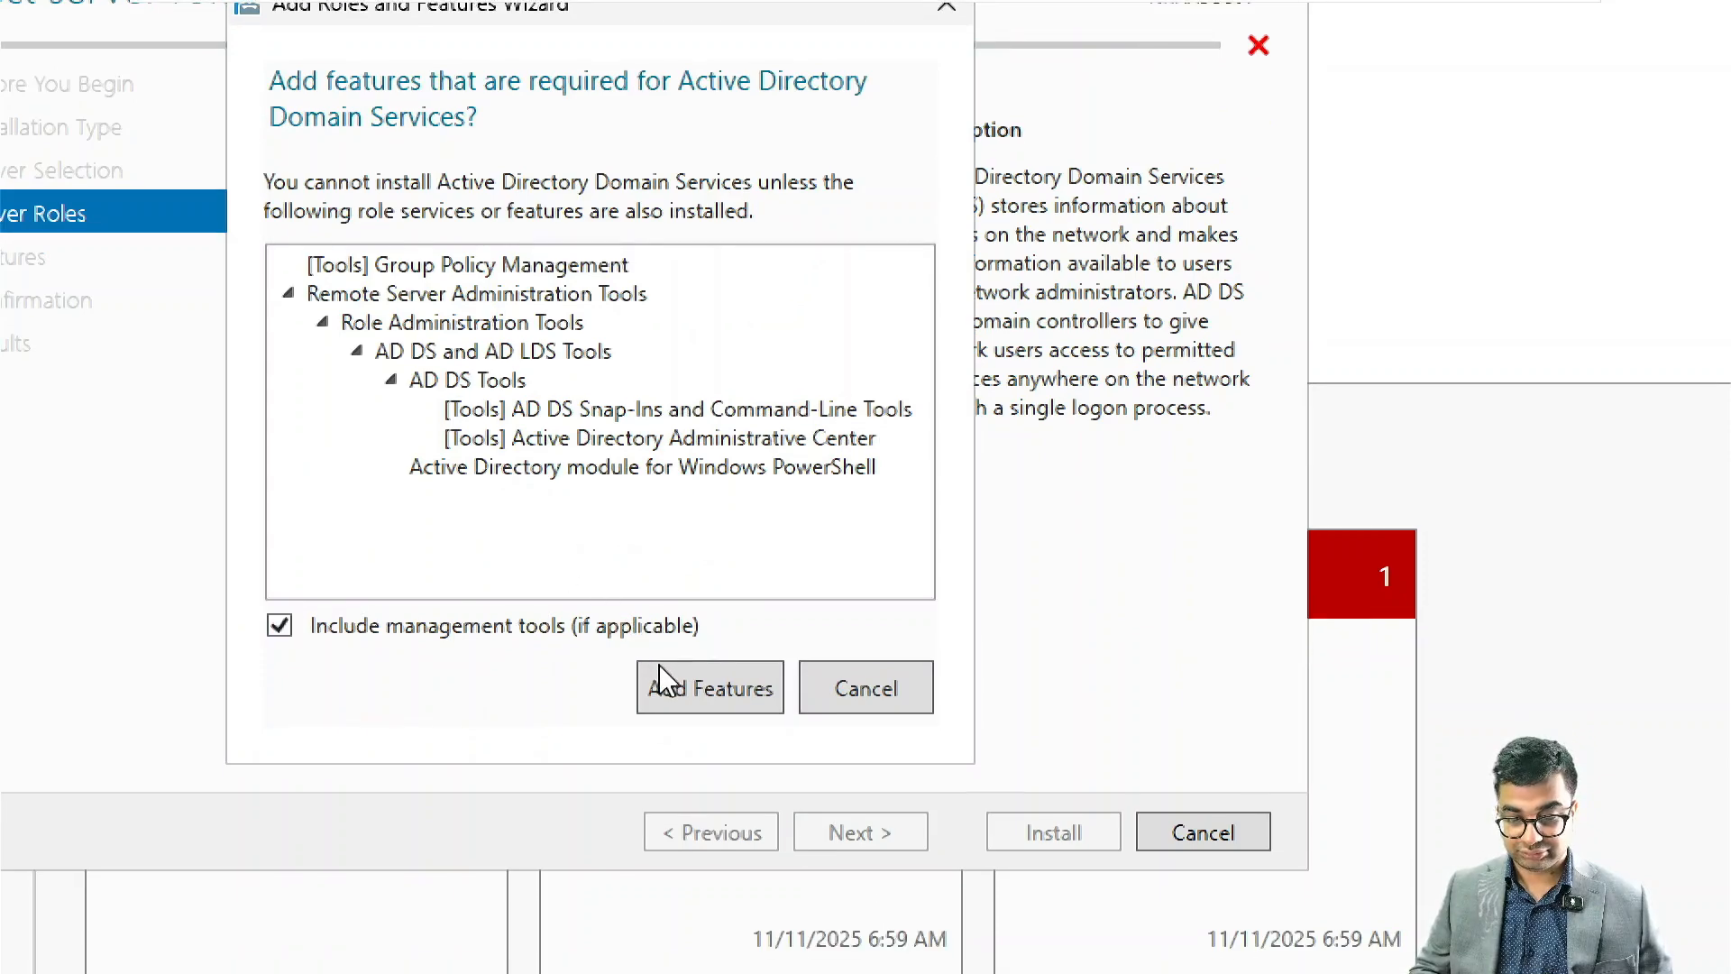
left_click(662, 688)
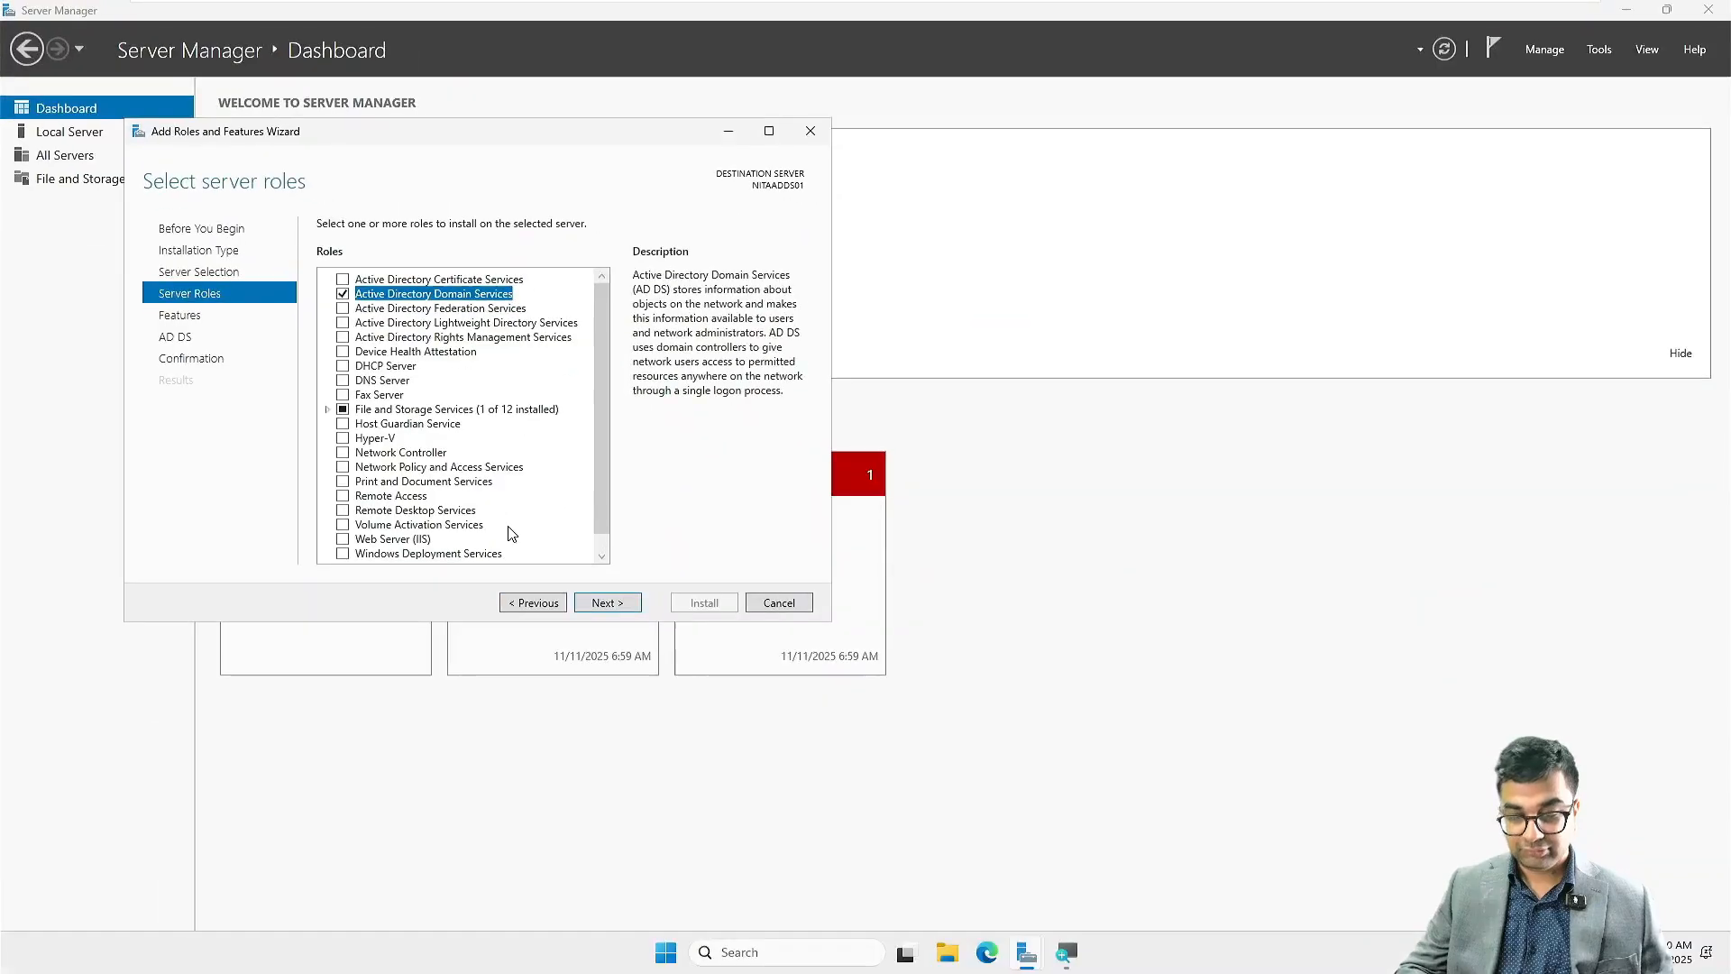
left_click(601, 605)
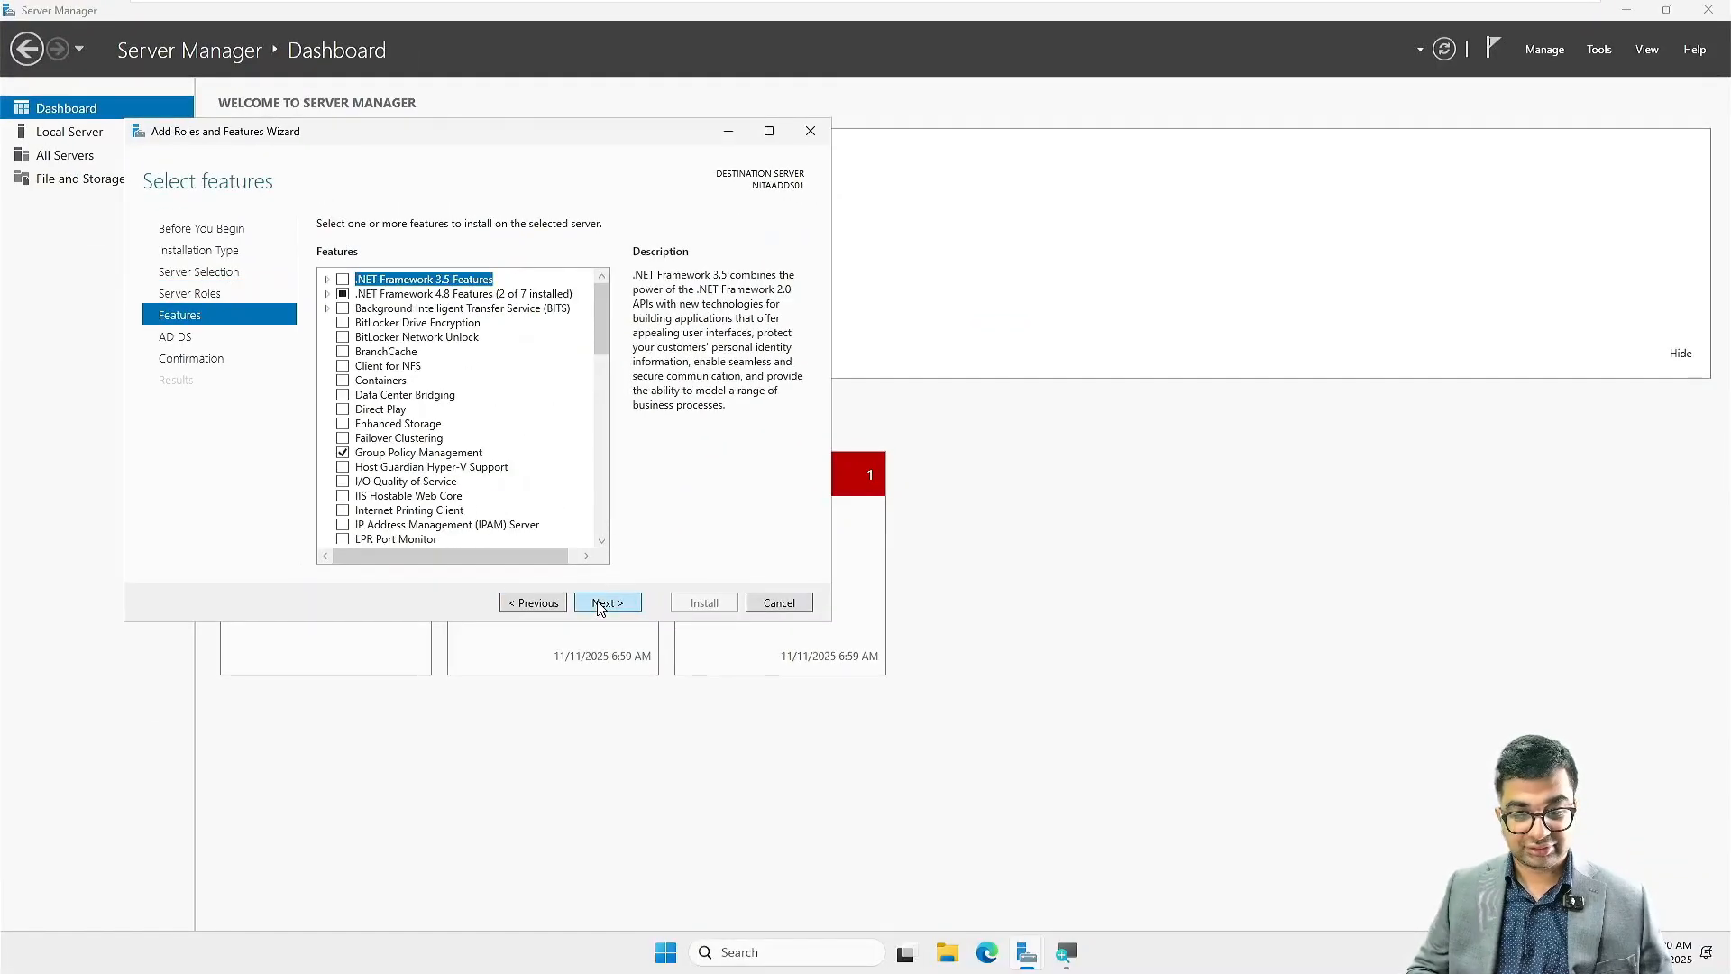
left_click(600, 604)
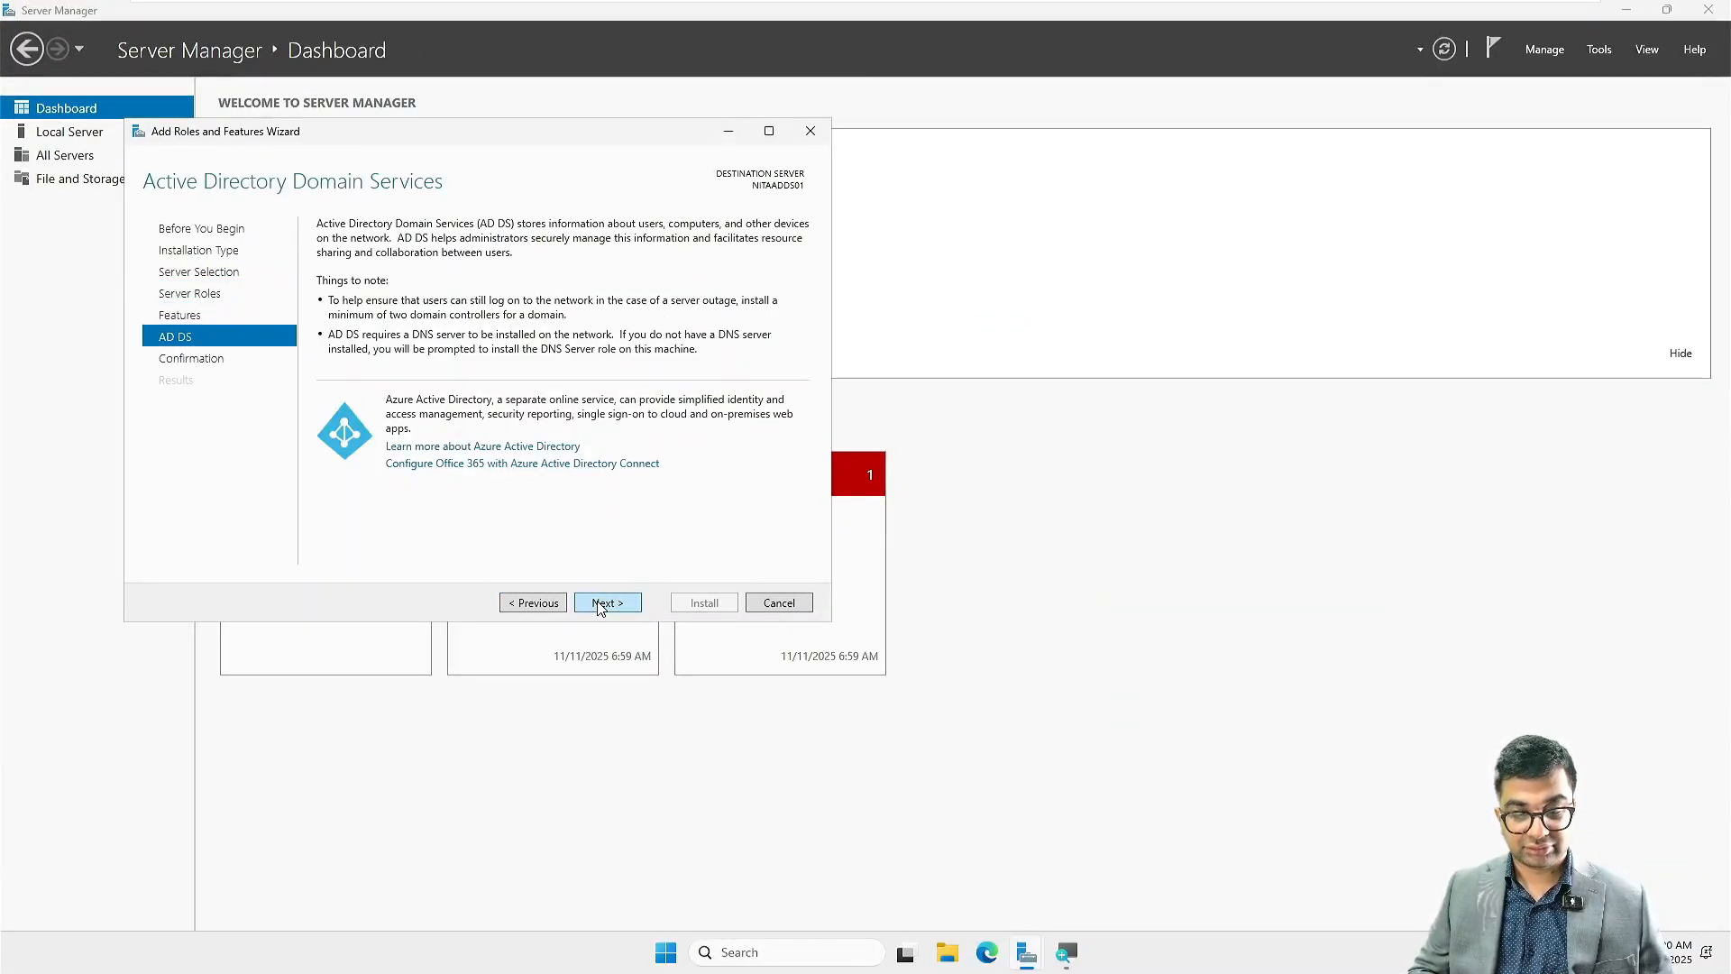
left_click(599, 605)
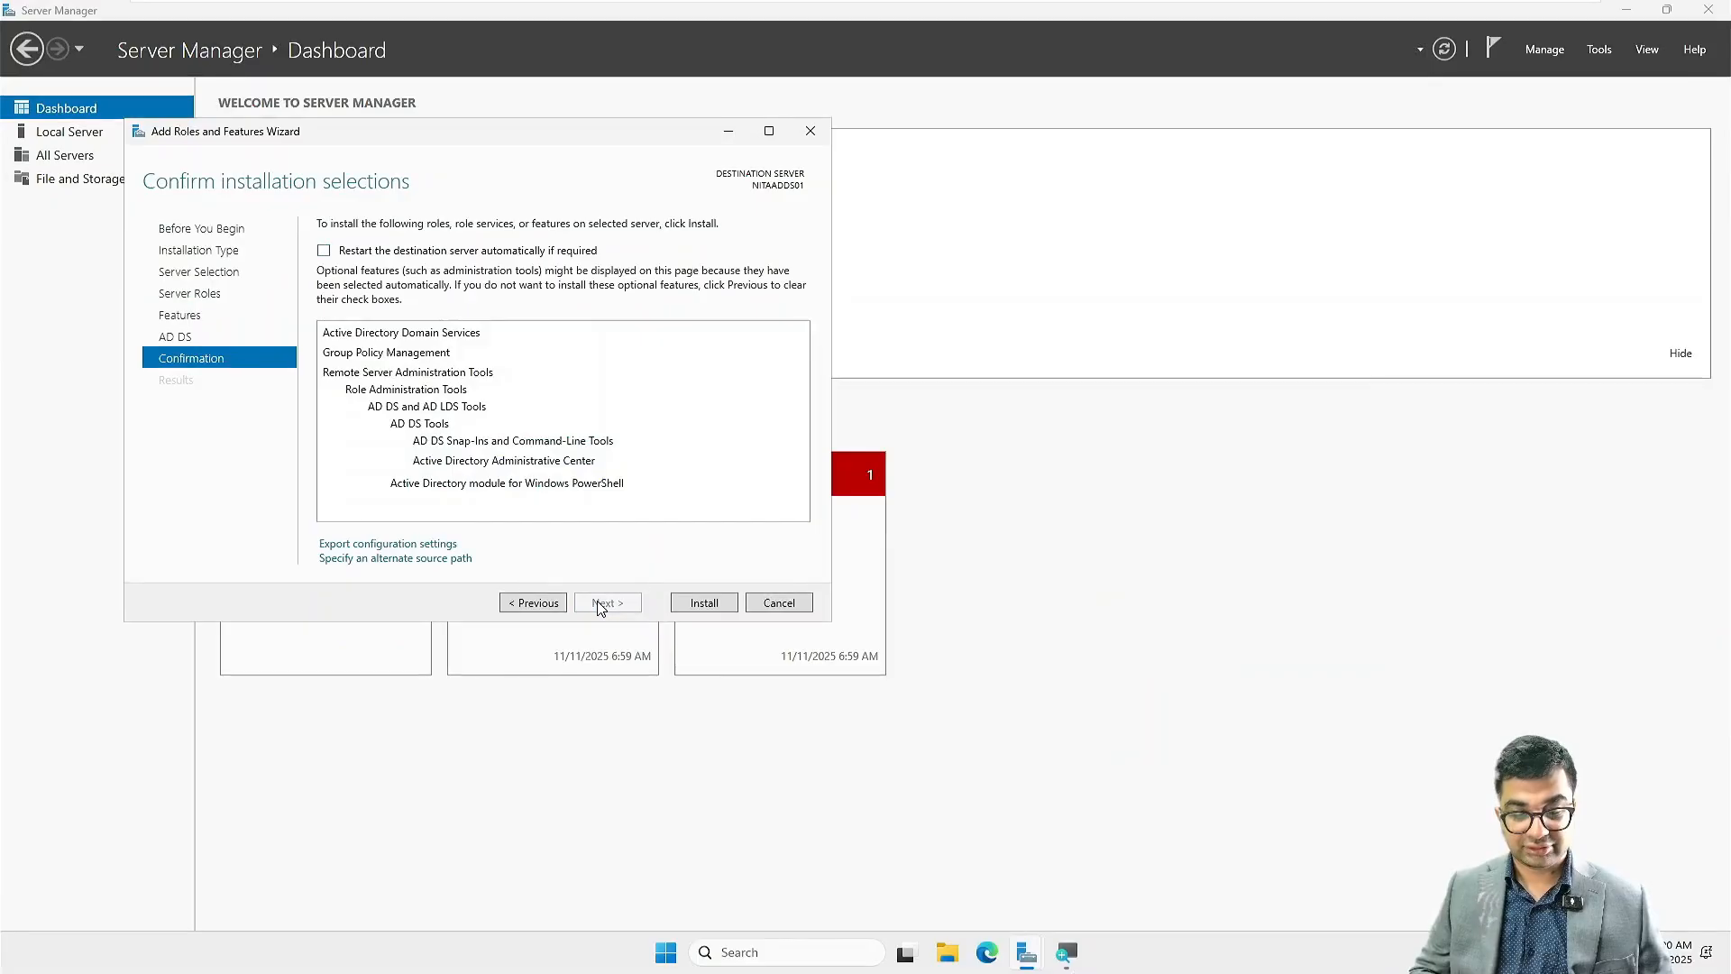
left_click(702, 604)
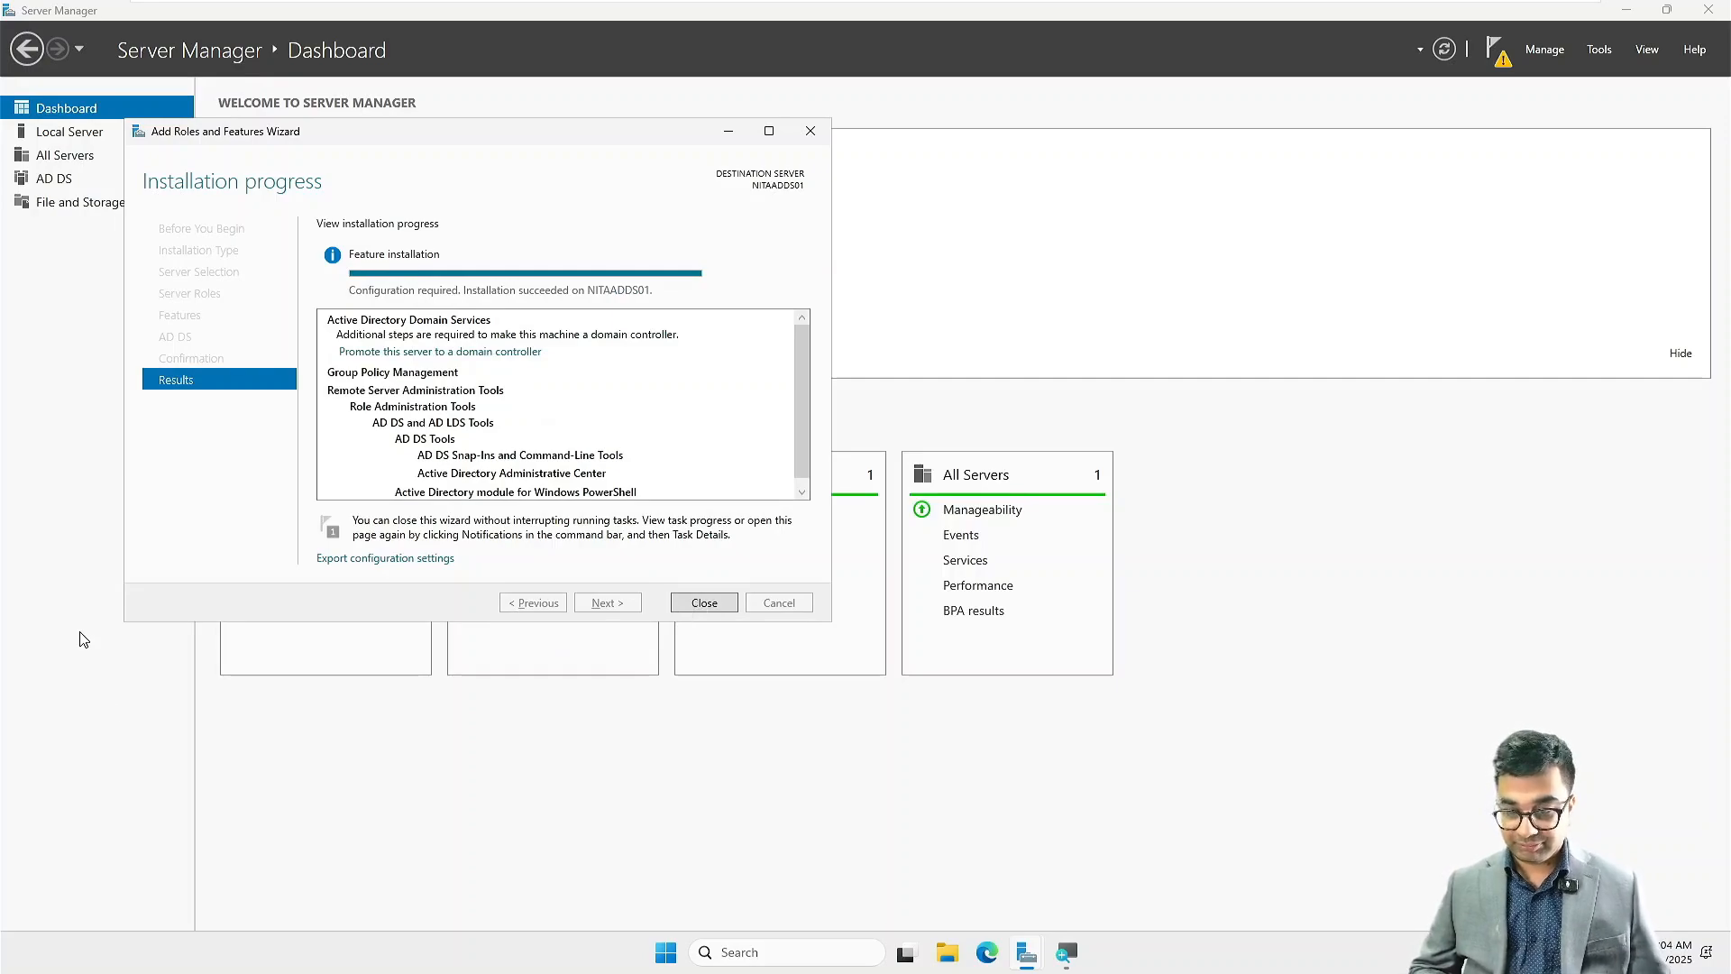
Step: Close the finished role installation wizard and start promoting this server to a domain controller
left_click(703, 602)
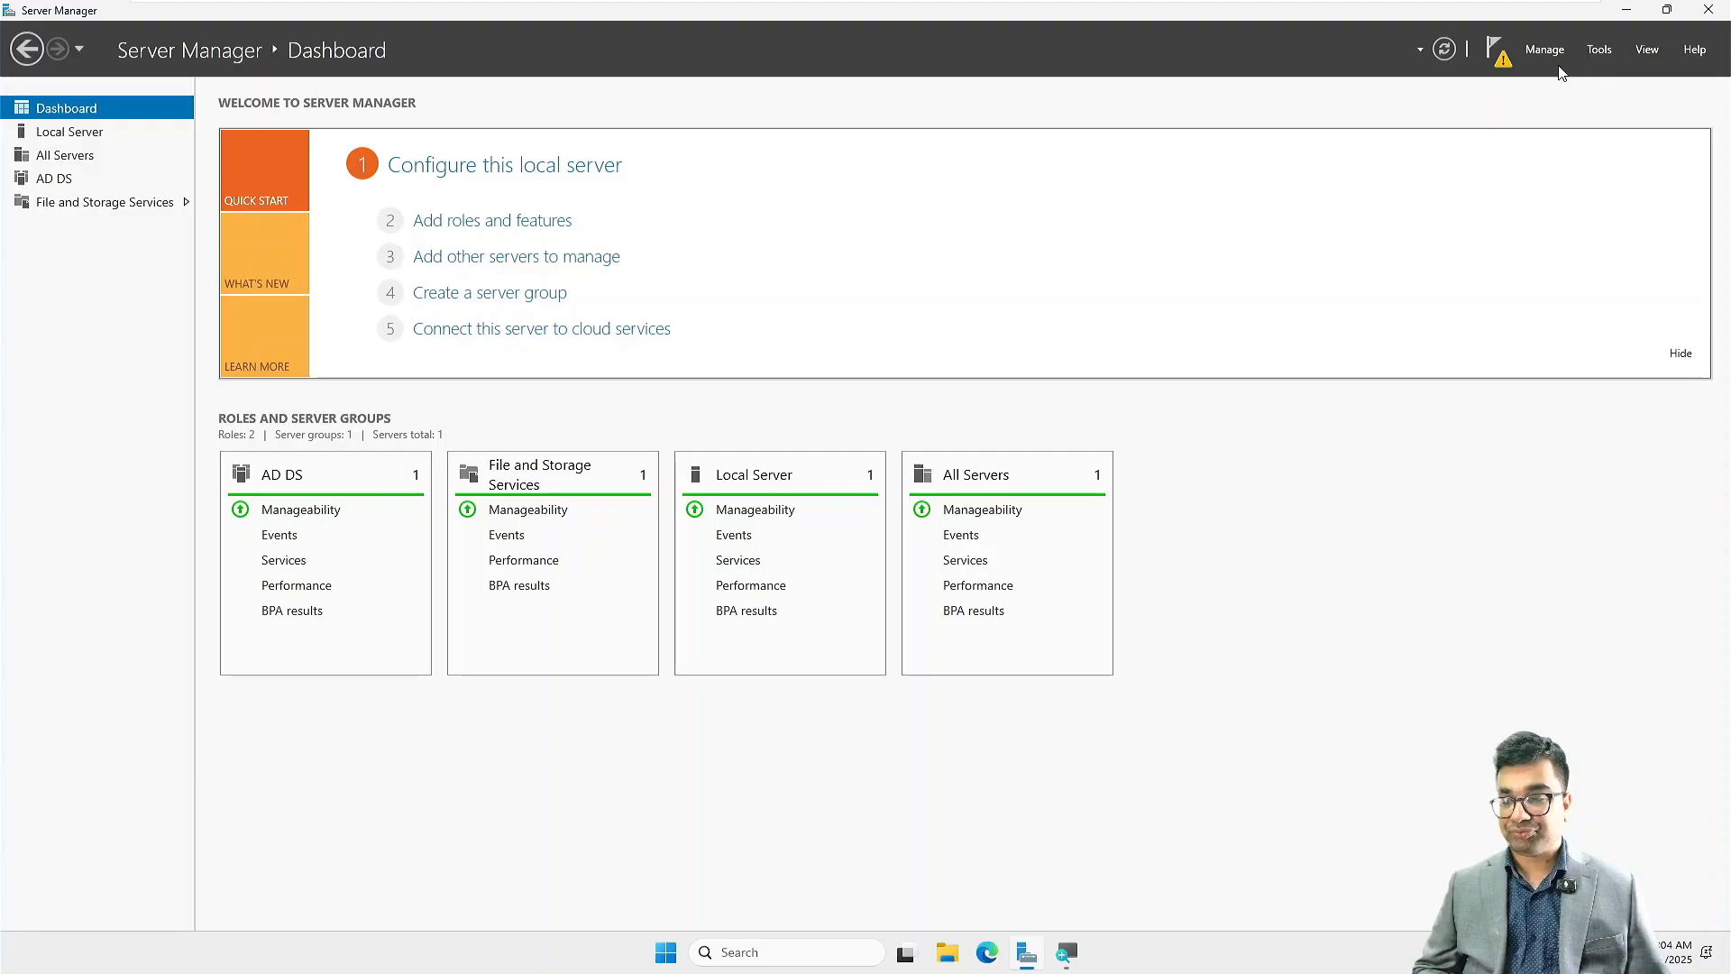
left_click(1495, 54)
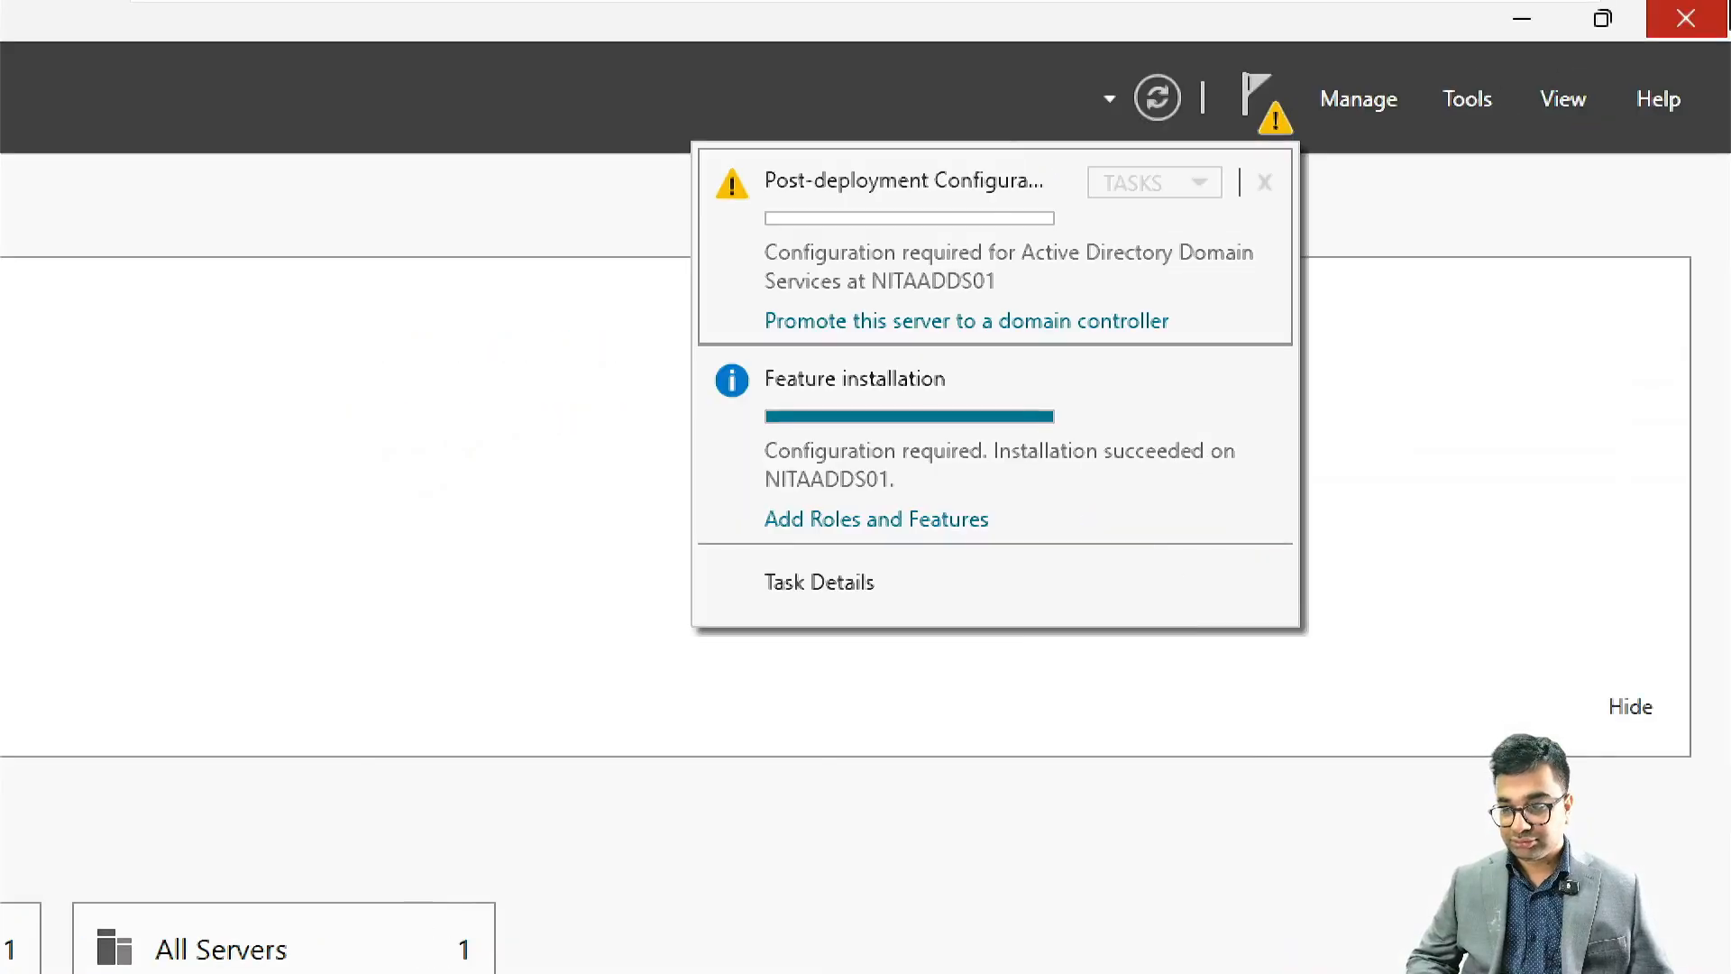
left_click(1083, 323)
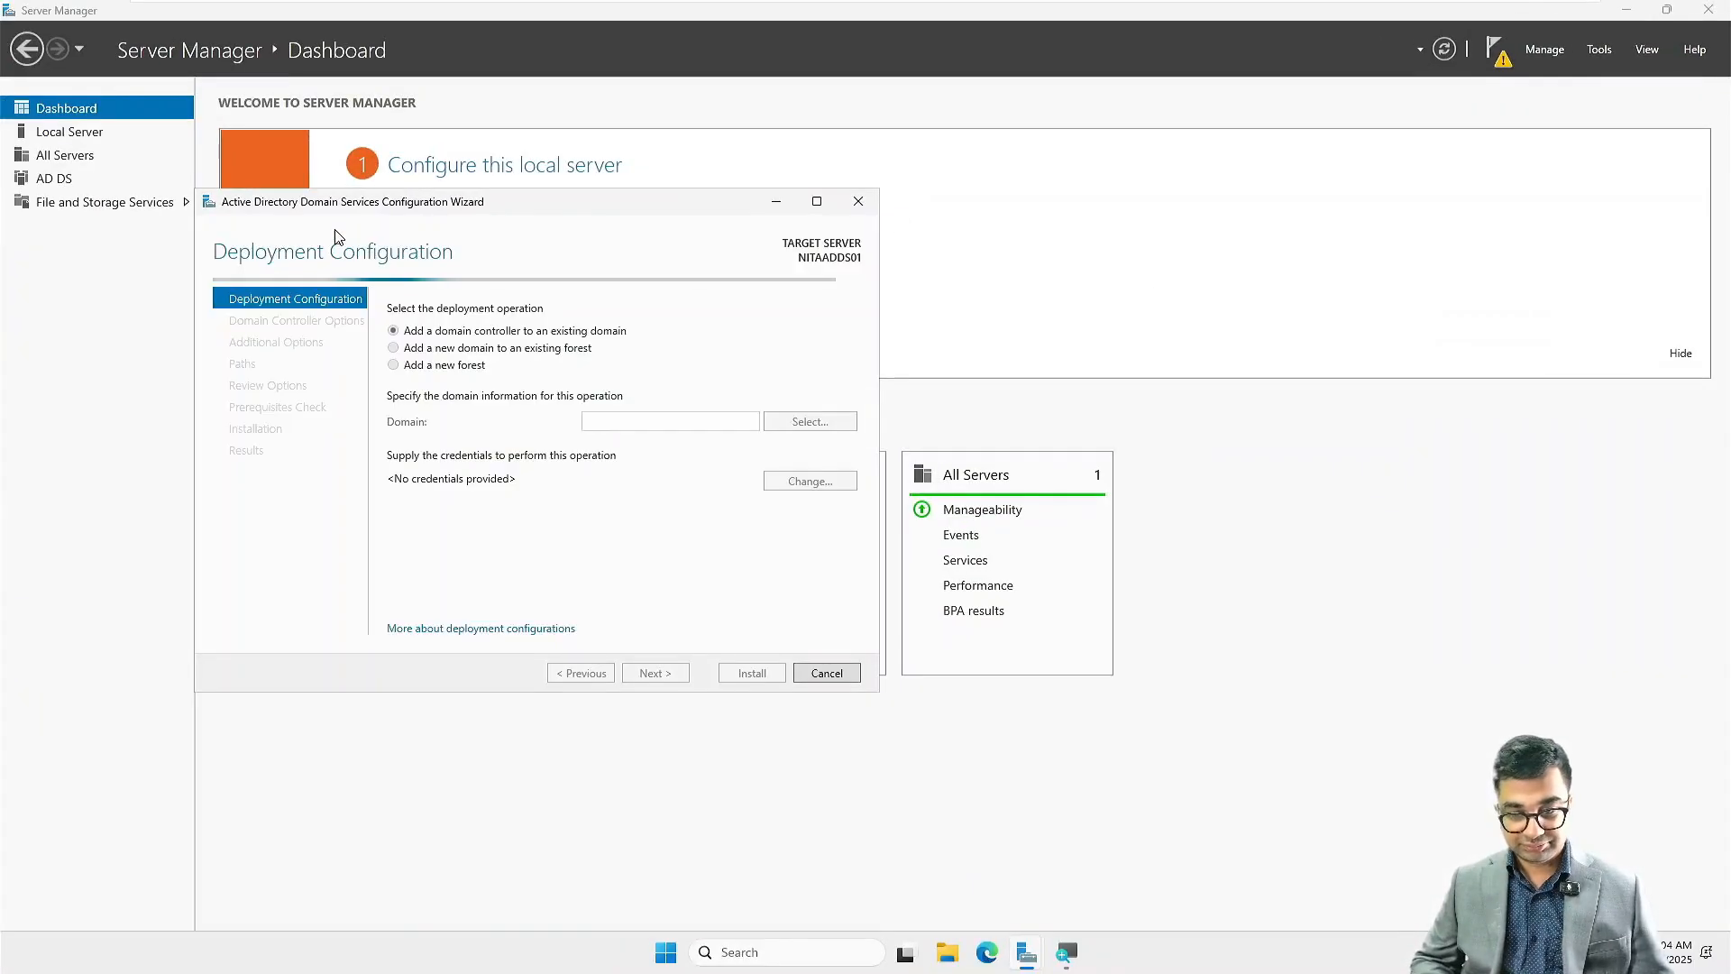
Step: Choose to add a new forest with root domain name NITA.local and continue to the domain controller options
left_click(431, 372)
left_click(670, 427)
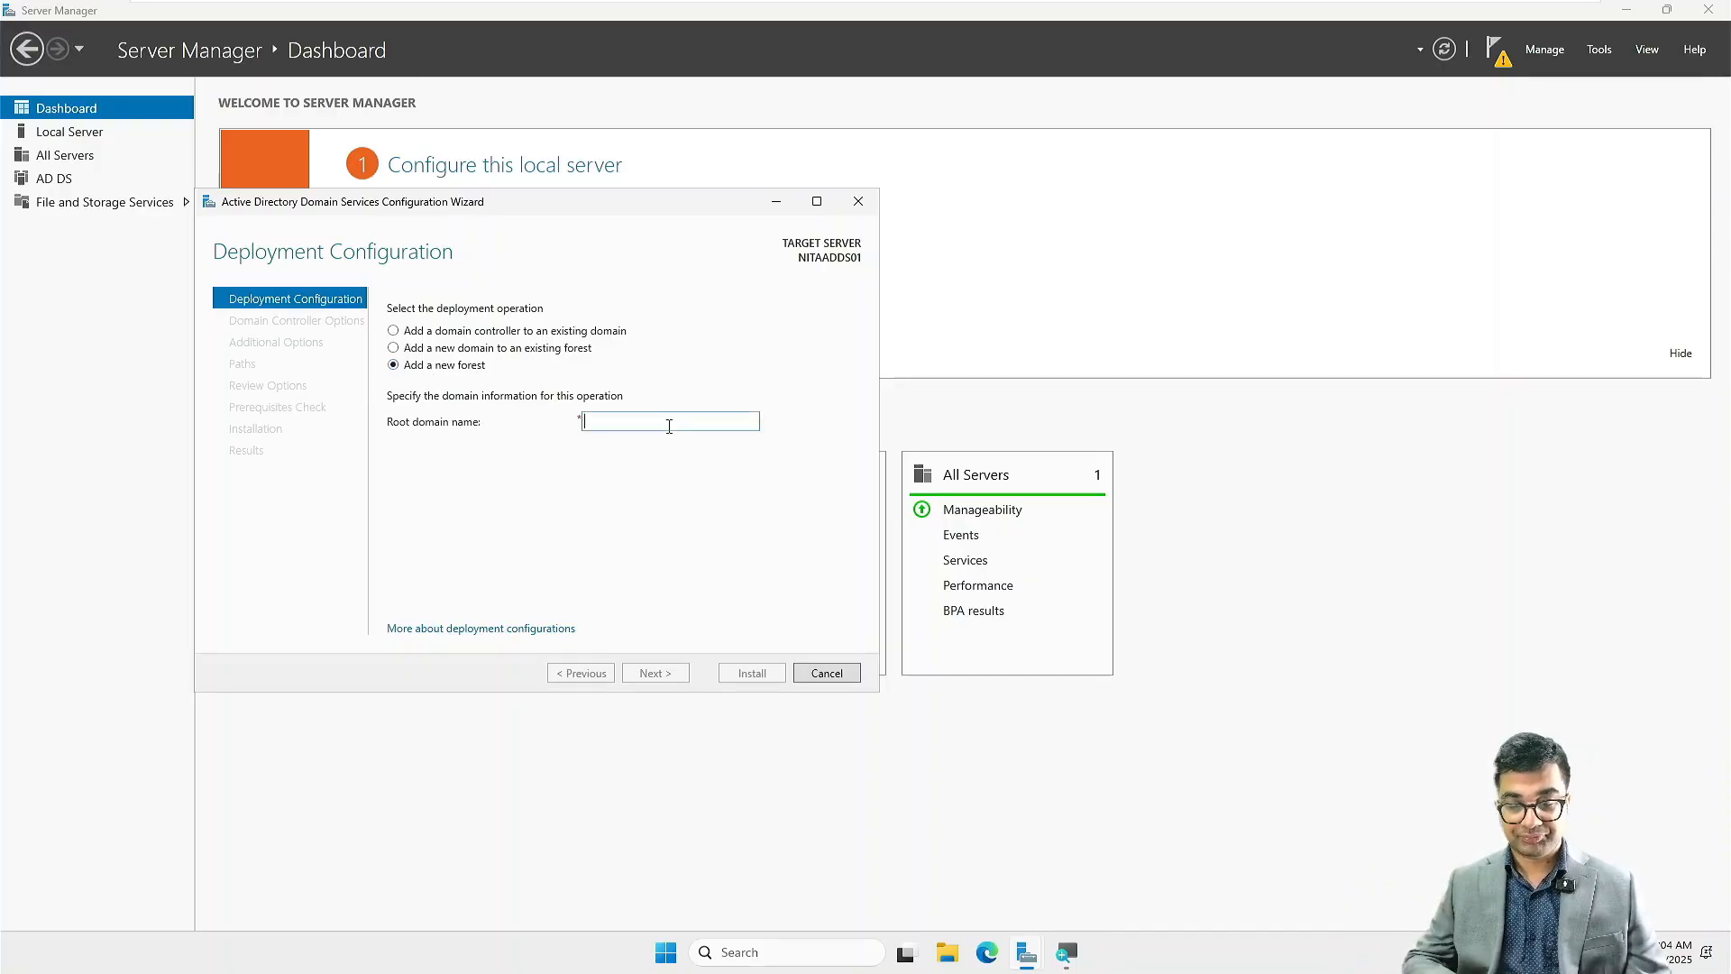
type("N")
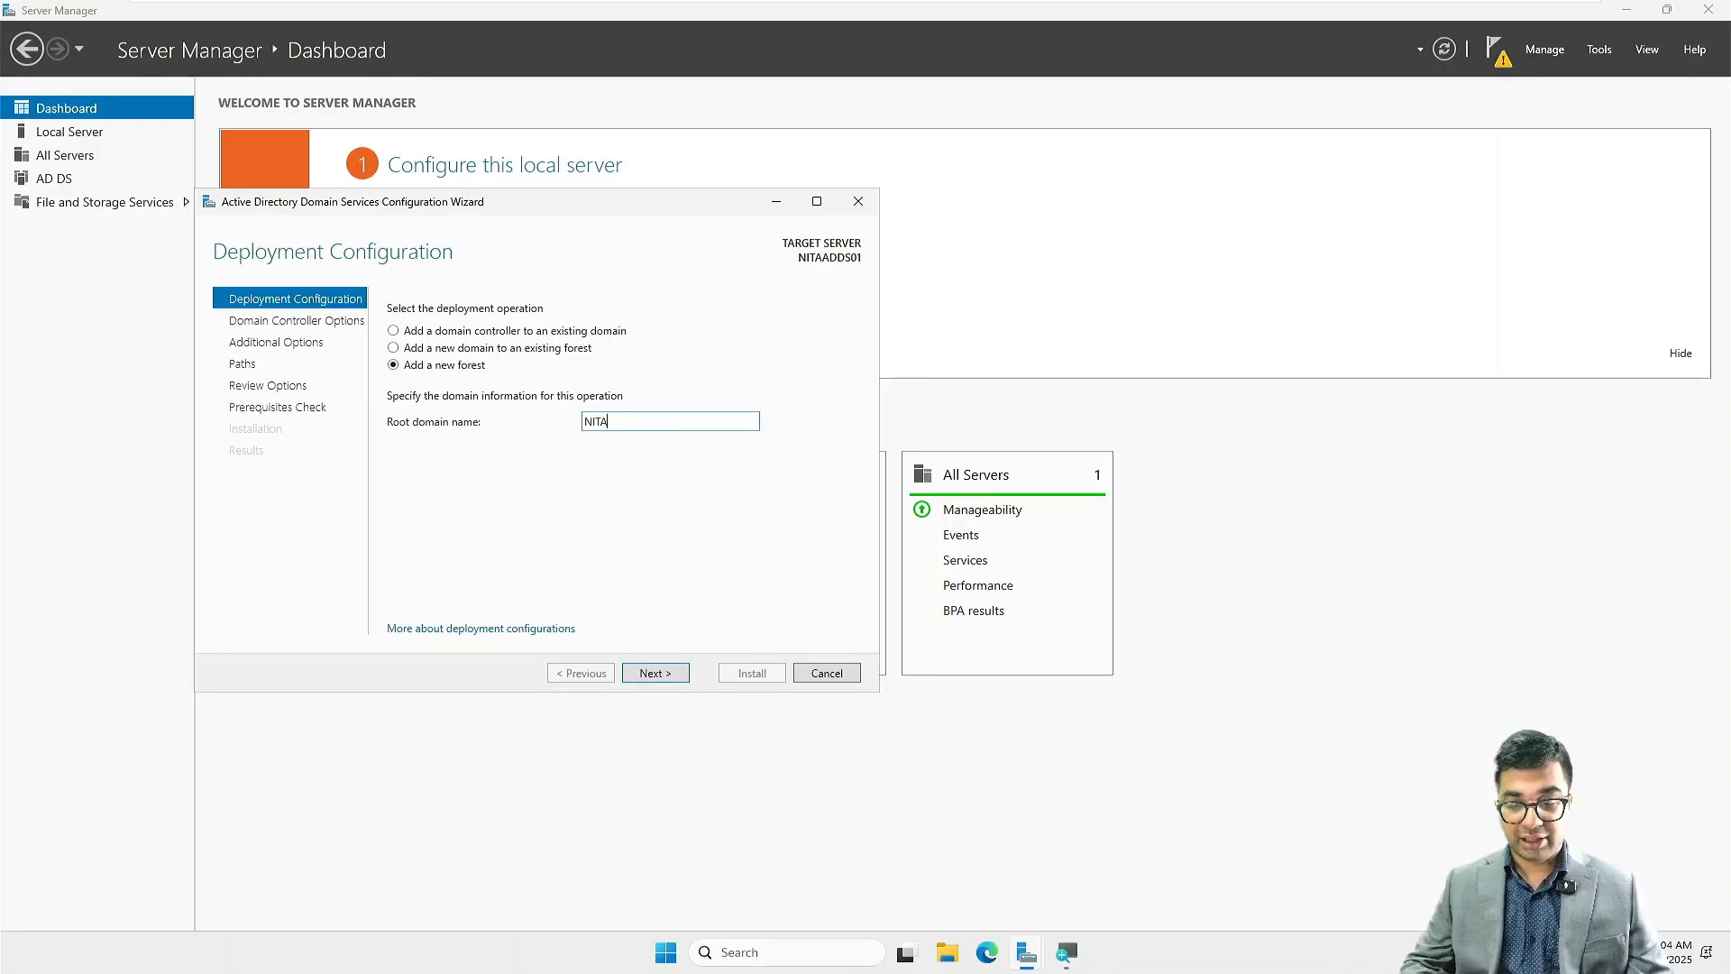
type("ITA.local")
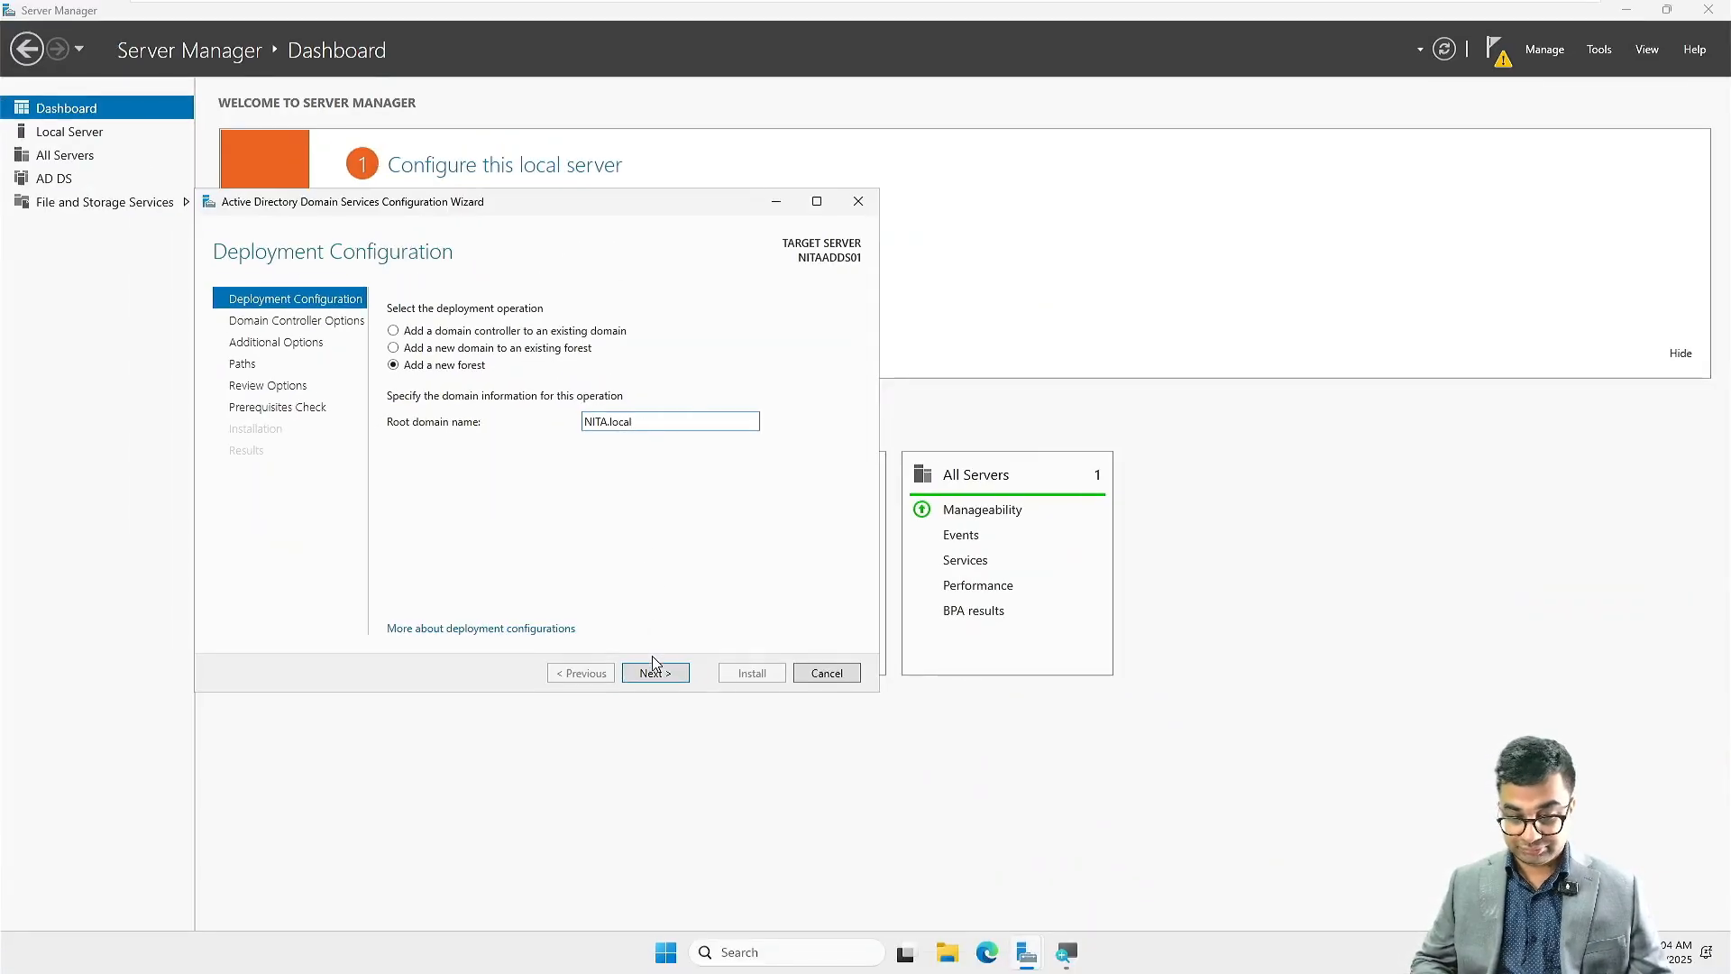
left_click(655, 674)
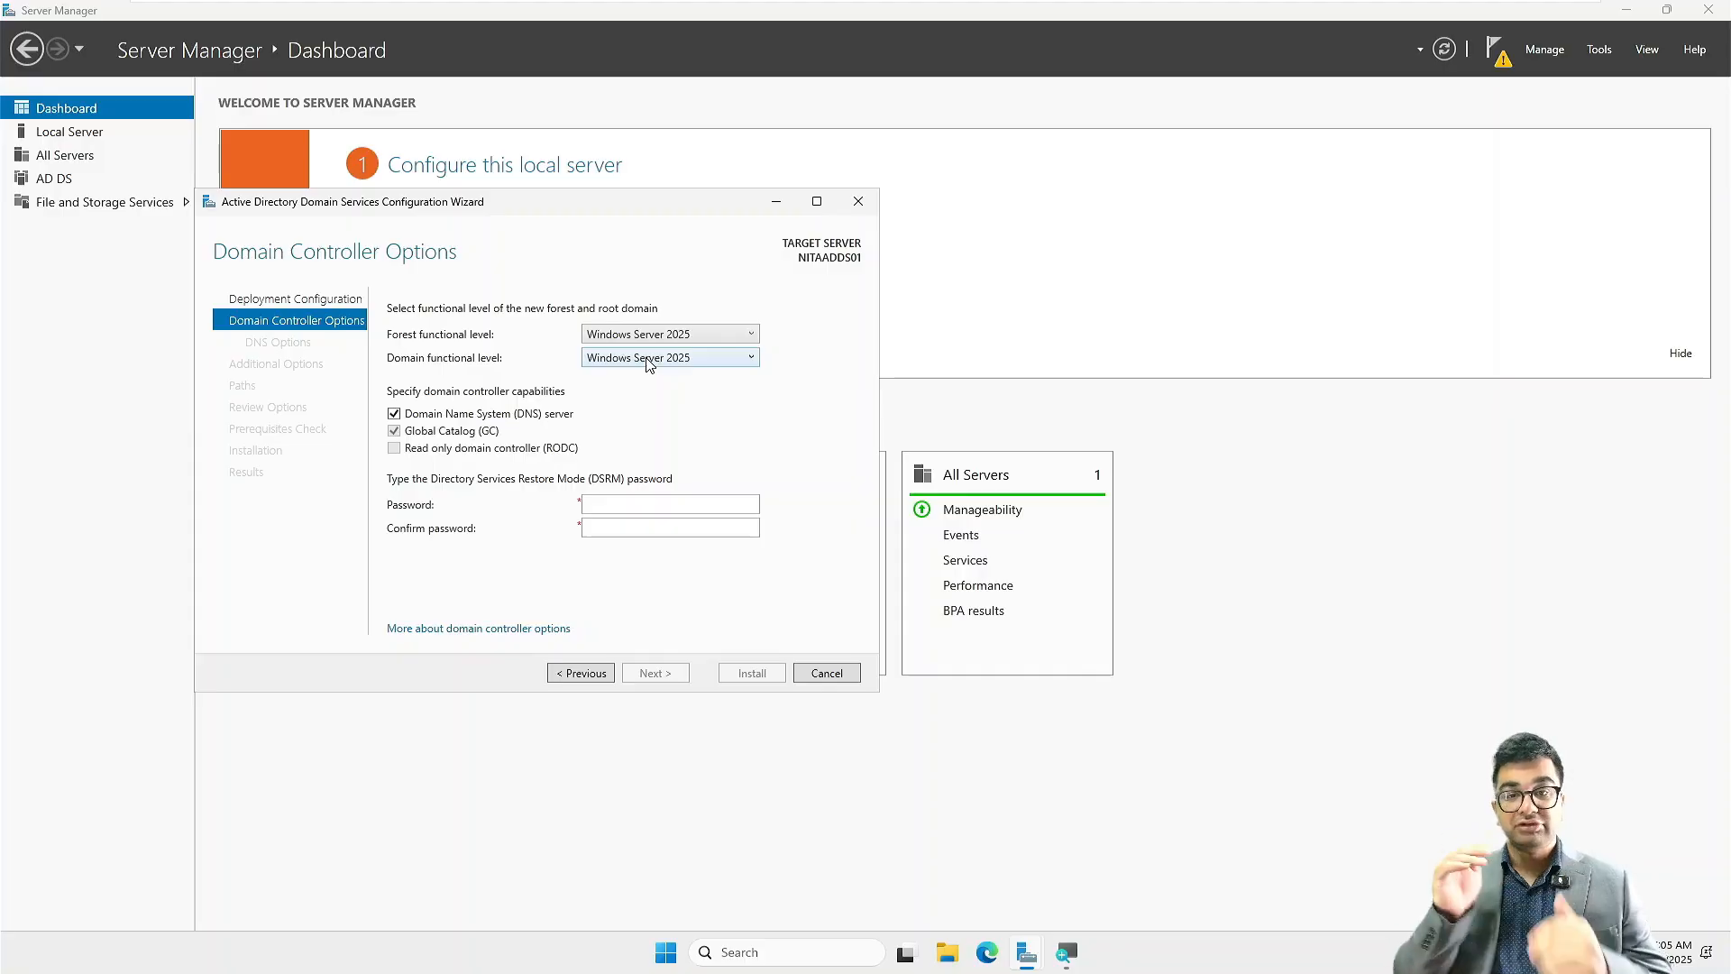
Step: Enter and confirm the Directory Services Restore Mode (DSRM) password for the domain controller
left_click(604, 506)
type("••••••")
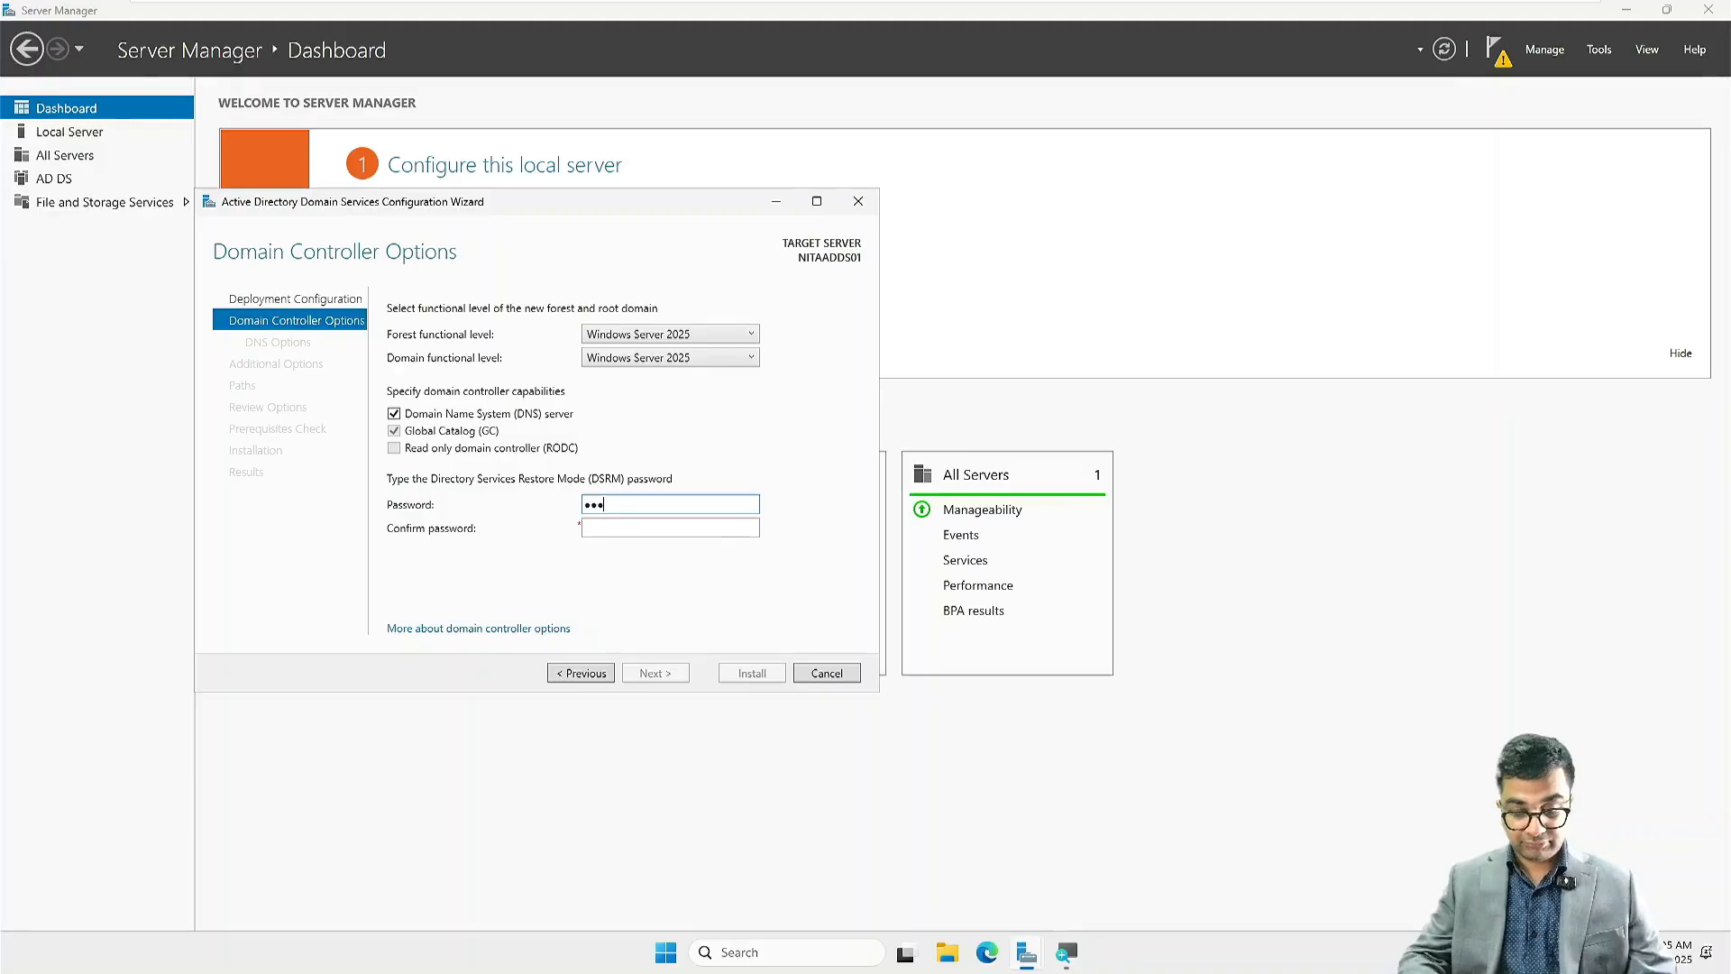
type("•••")
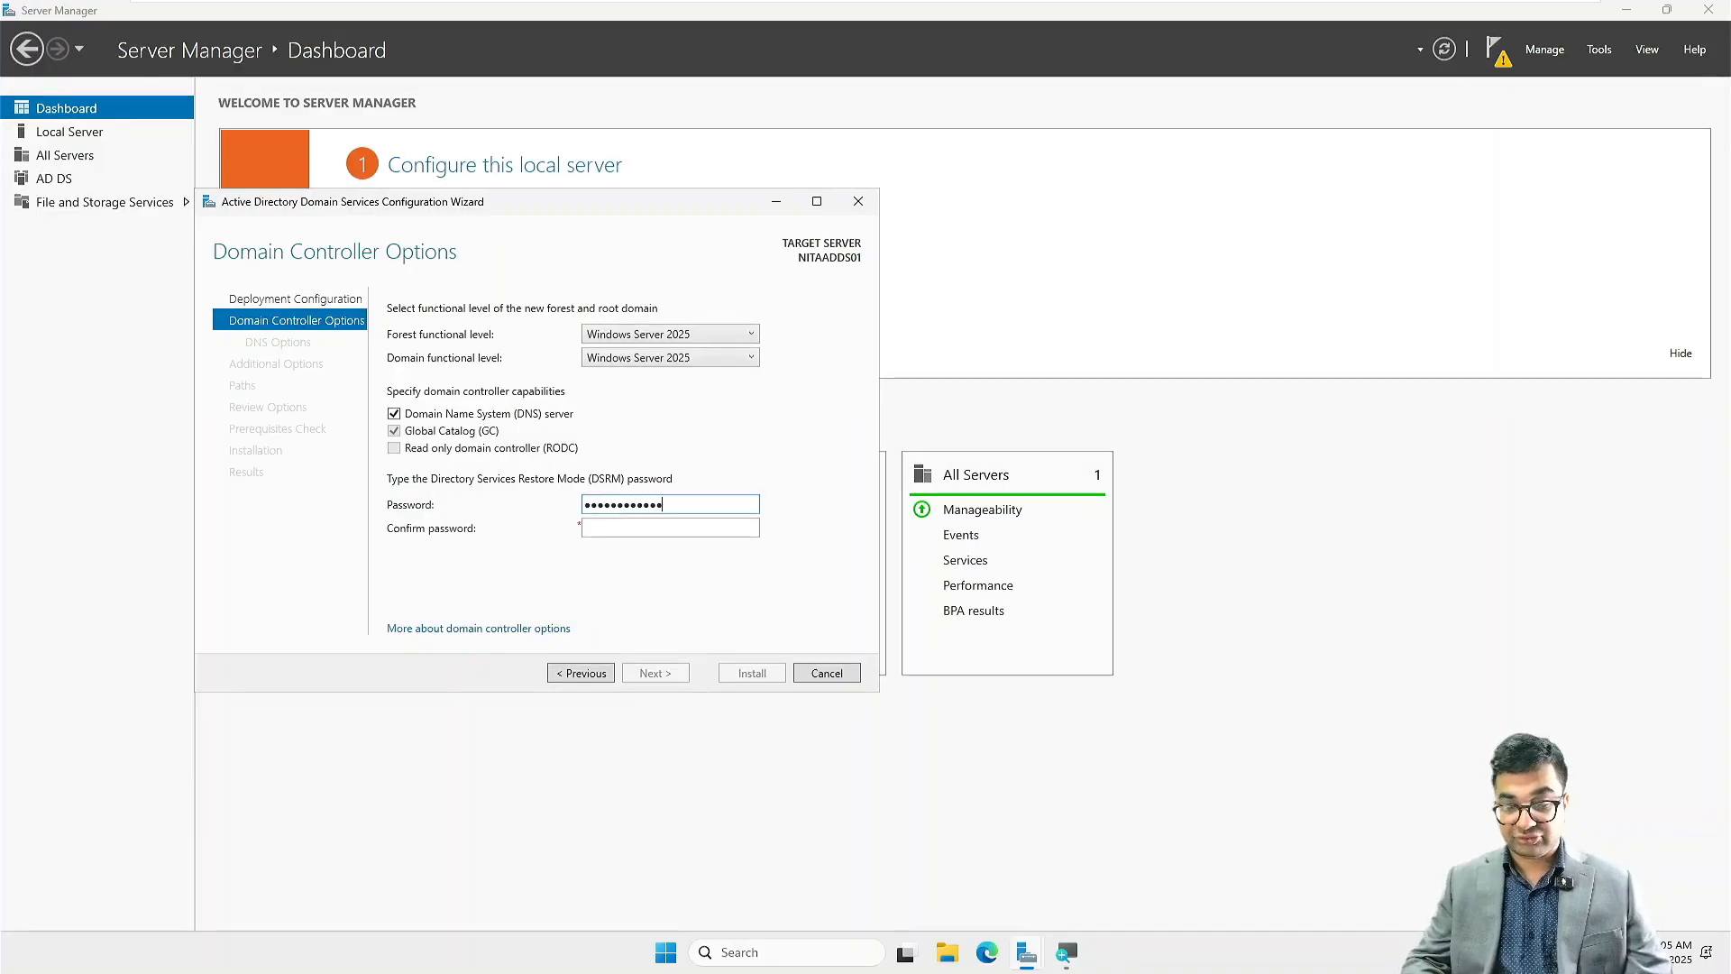
key("Tab")
type("•••")
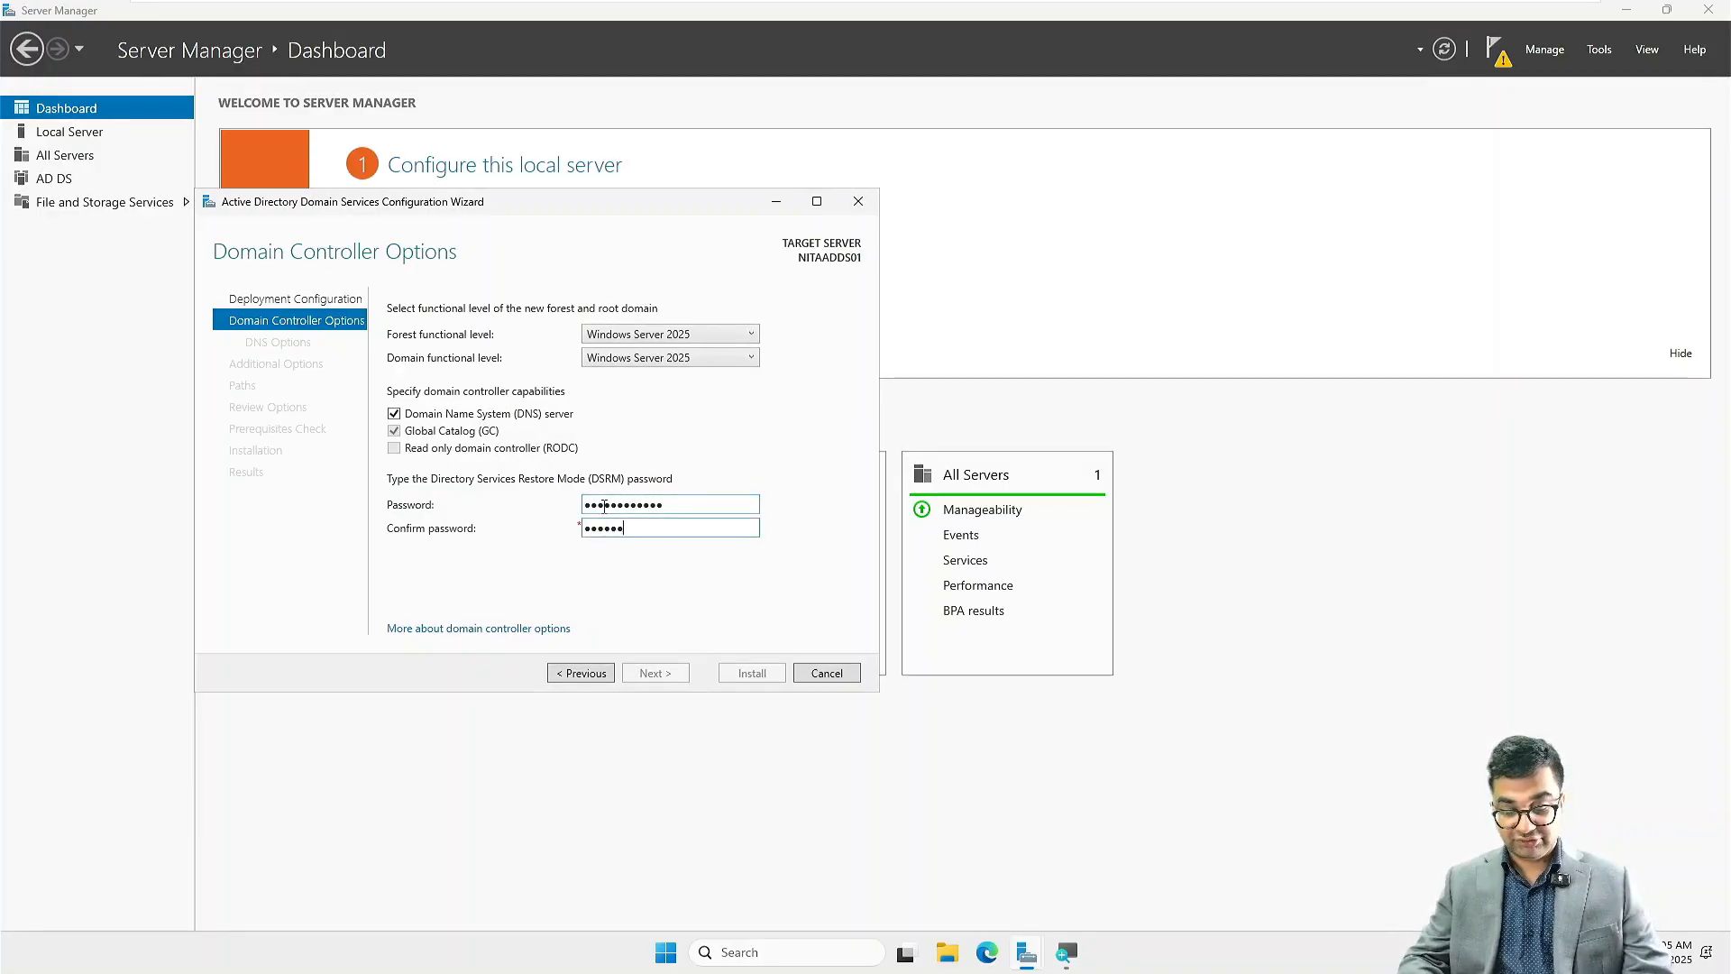
type("•")
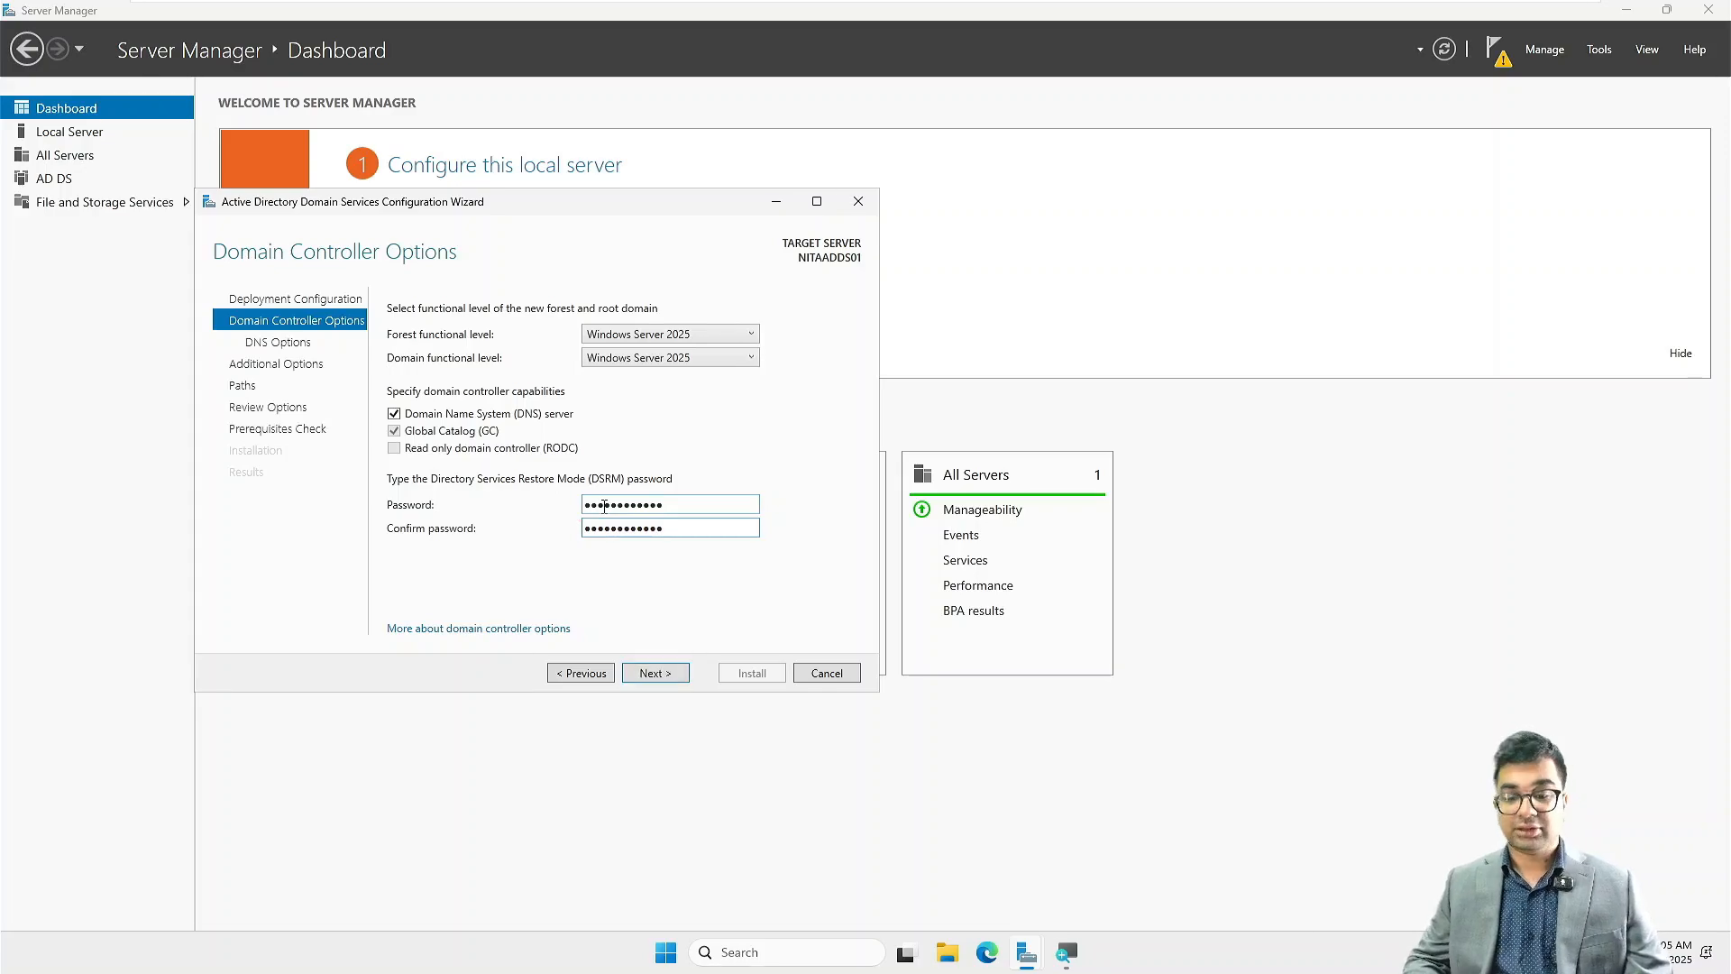
Step: Leave DNS delegation off, keep the NetBIOS domain name NITA and the default paths, and accept the reviewed options to run the prerequisites check
key("Return")
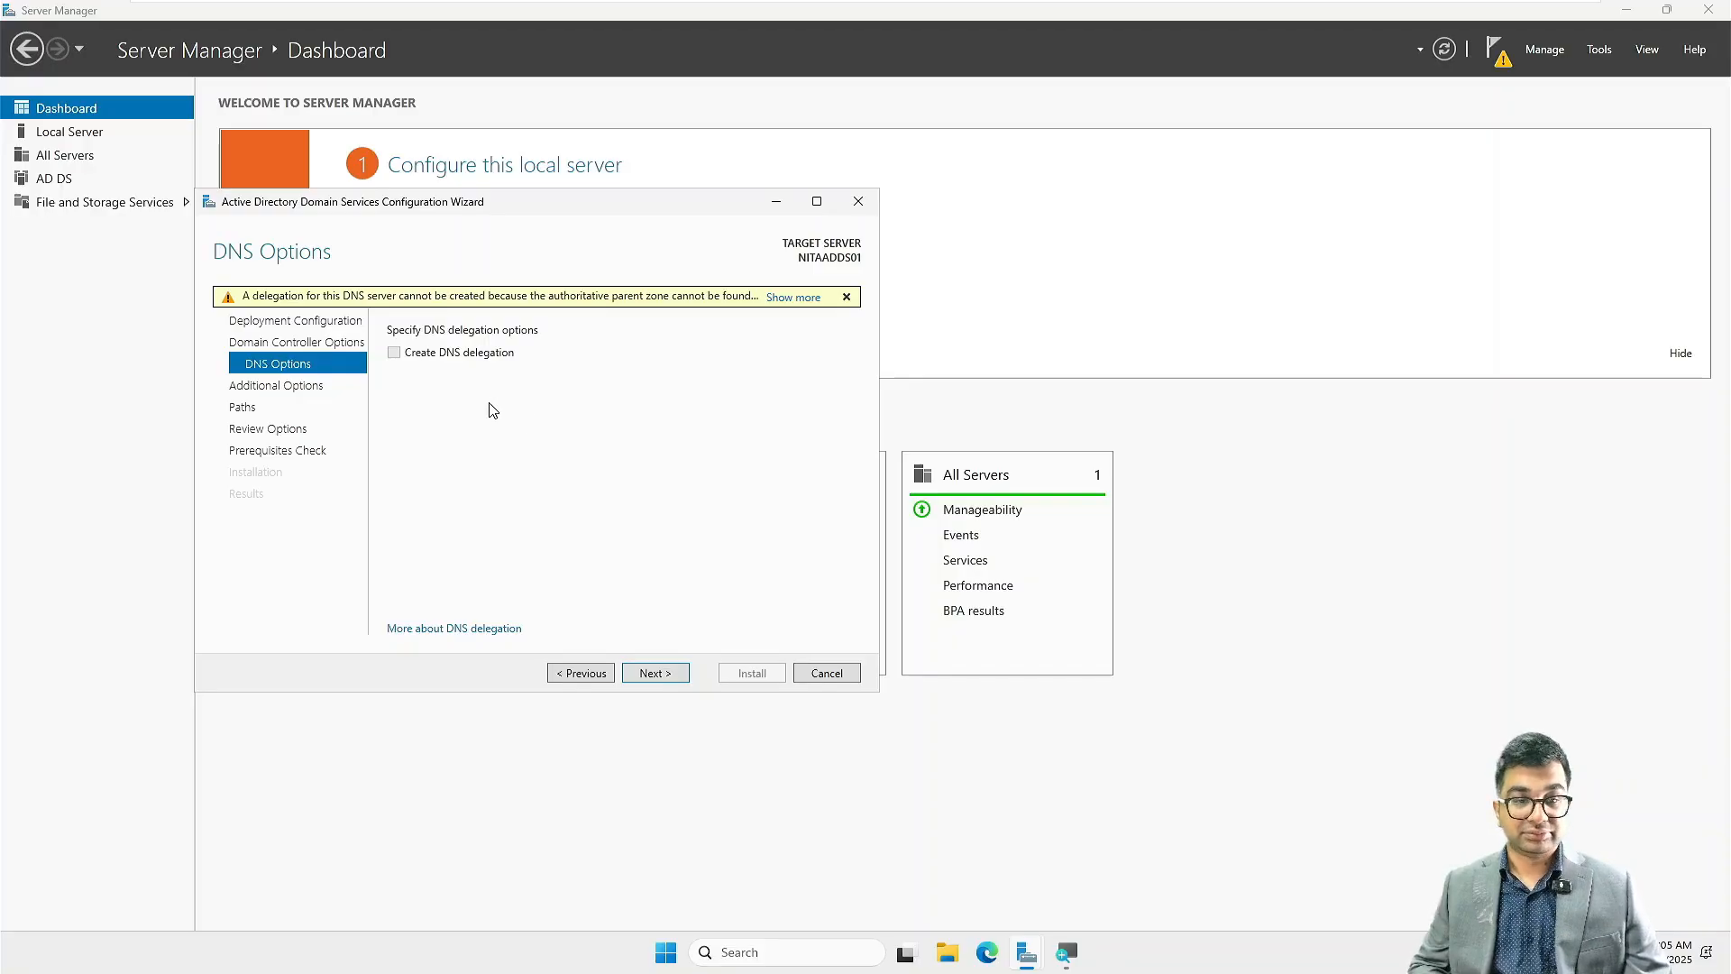
left_click(847, 296)
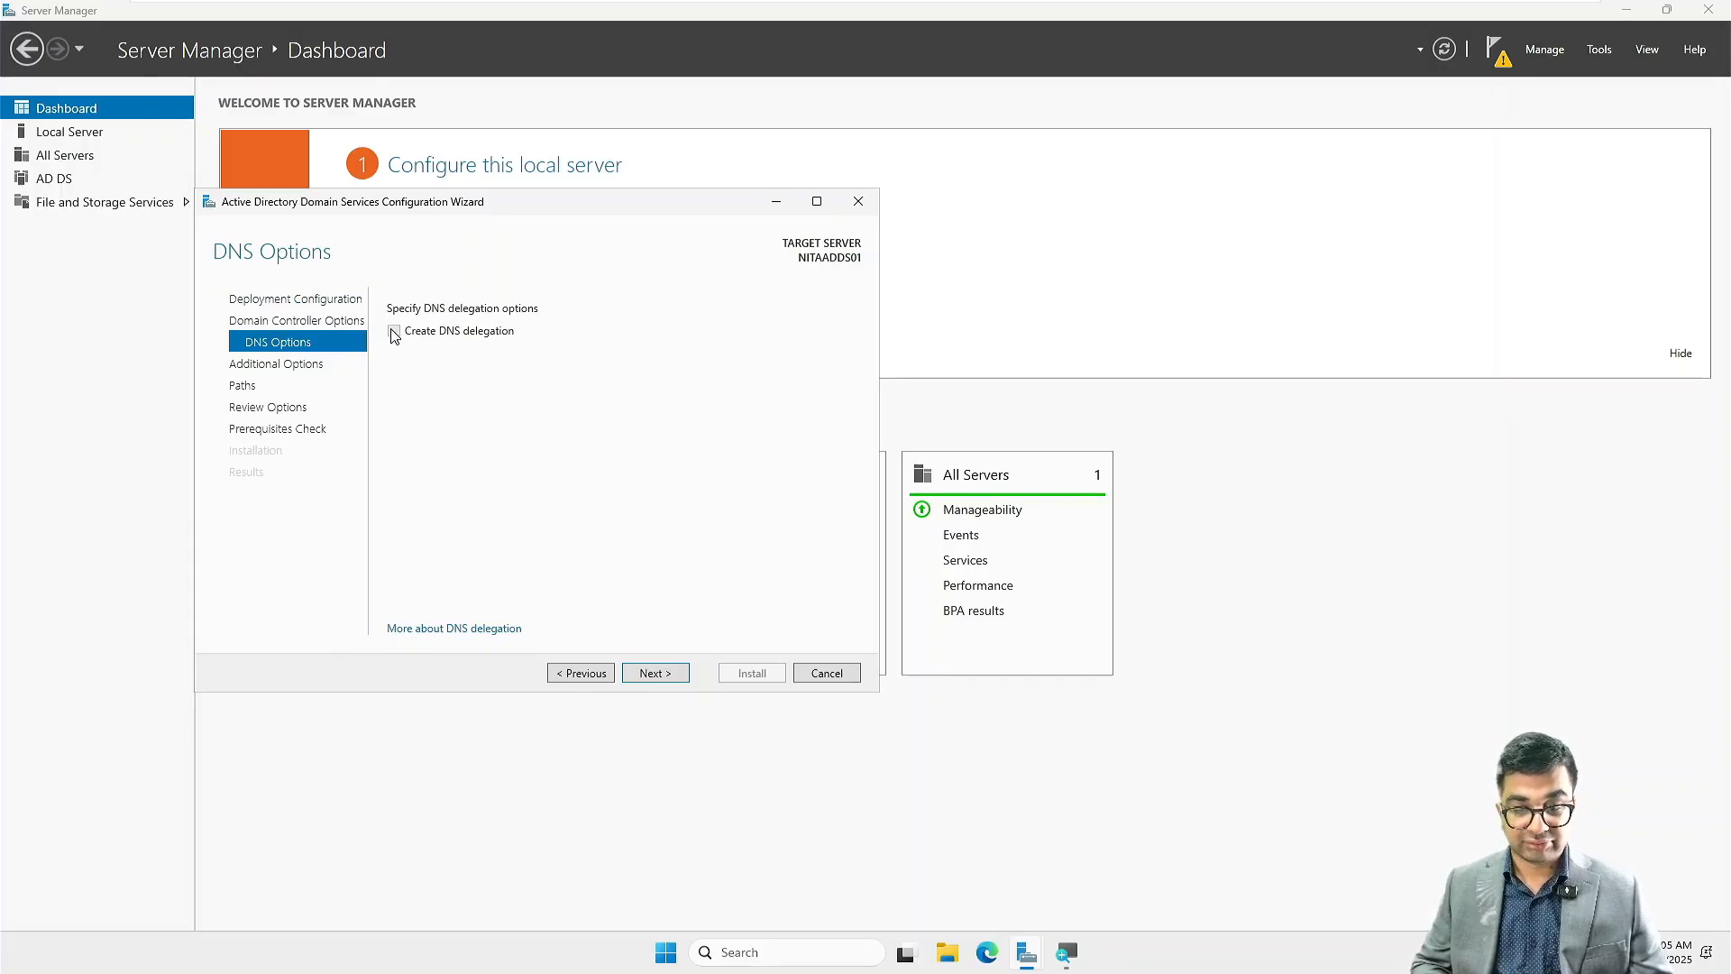
left_click(671, 676)
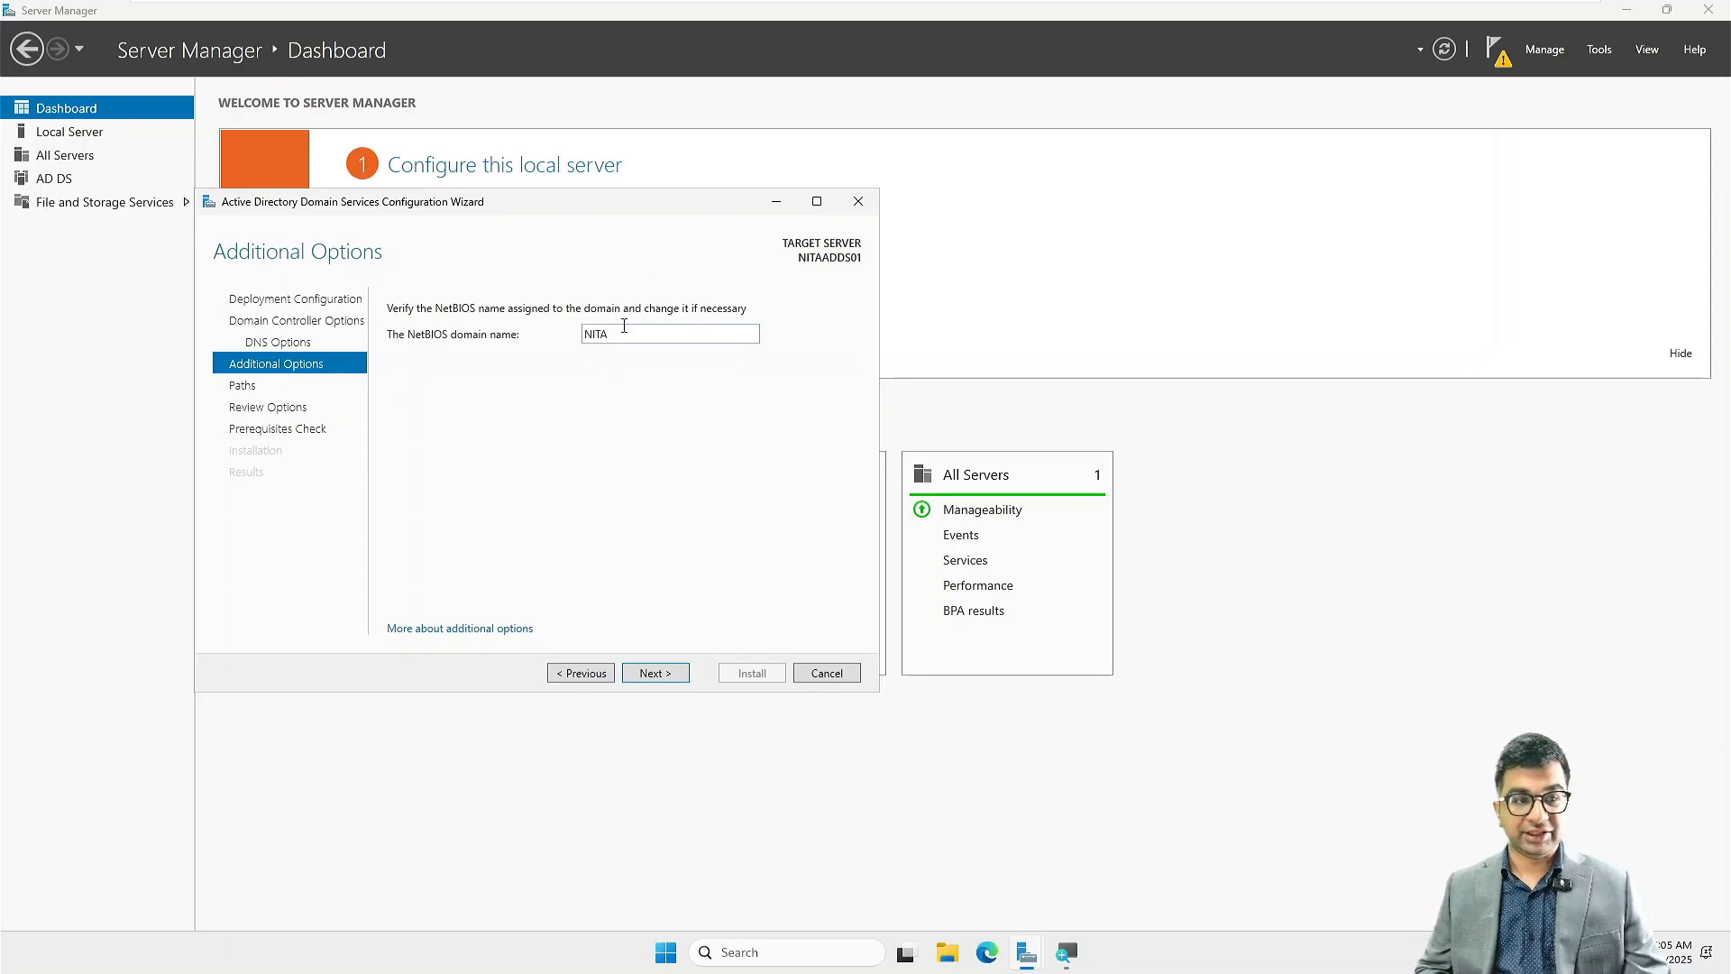
left_click(669, 685)
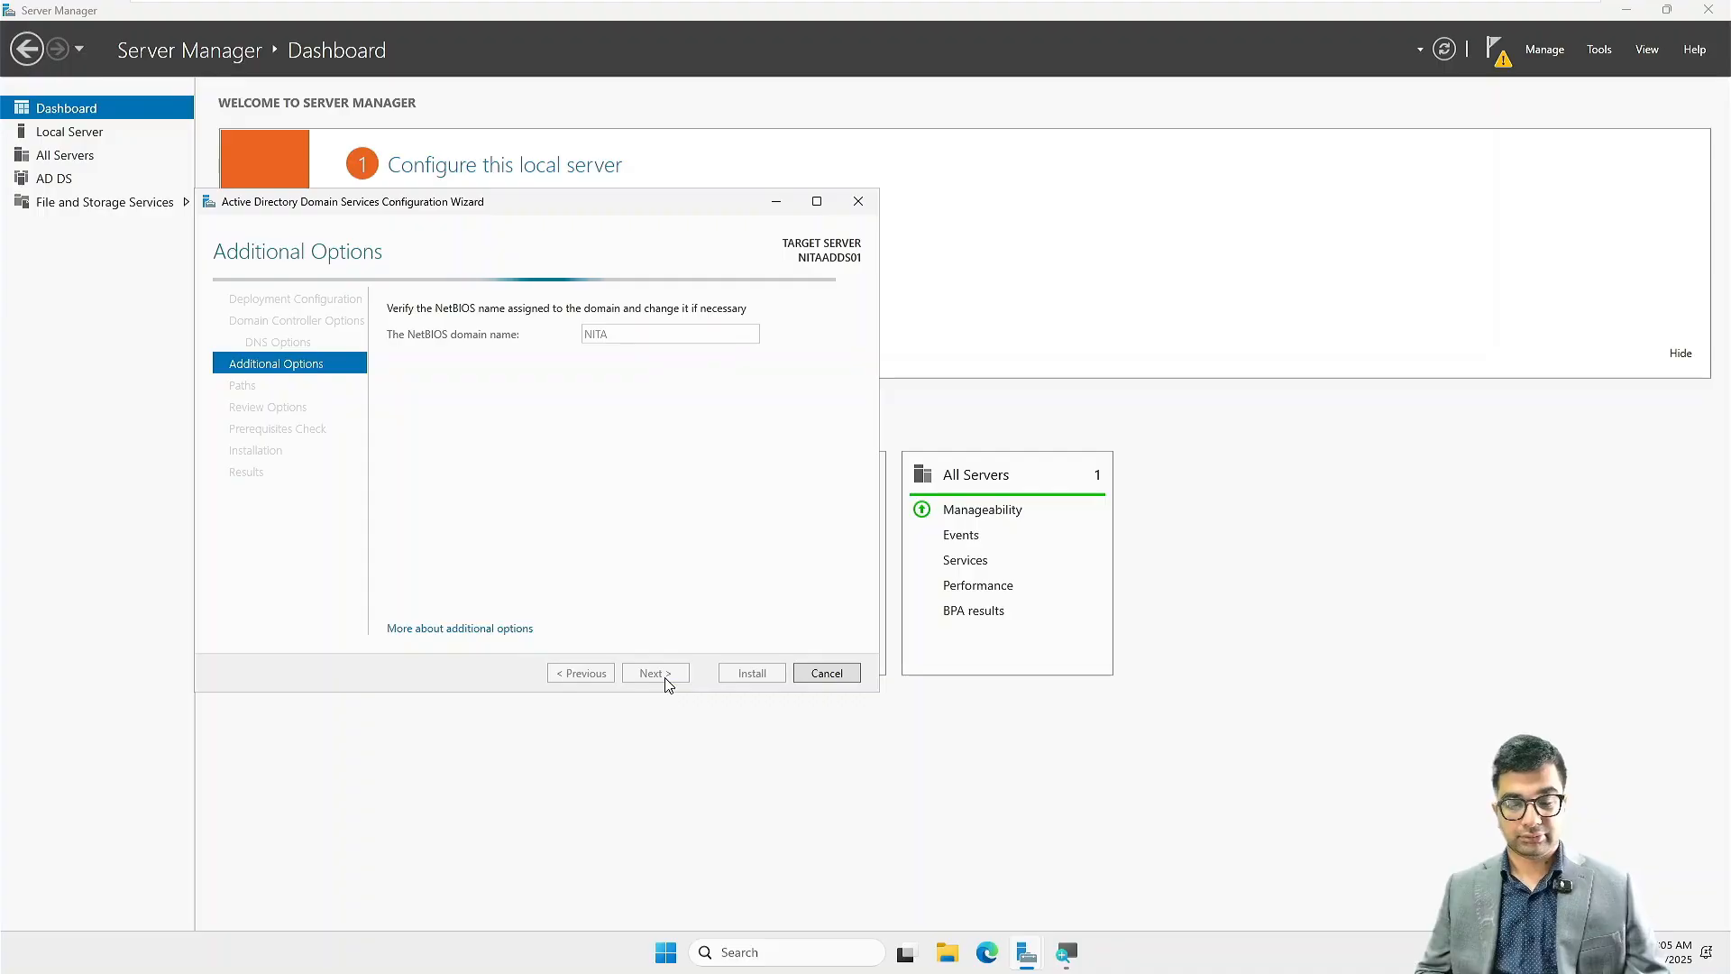
left_click(668, 685)
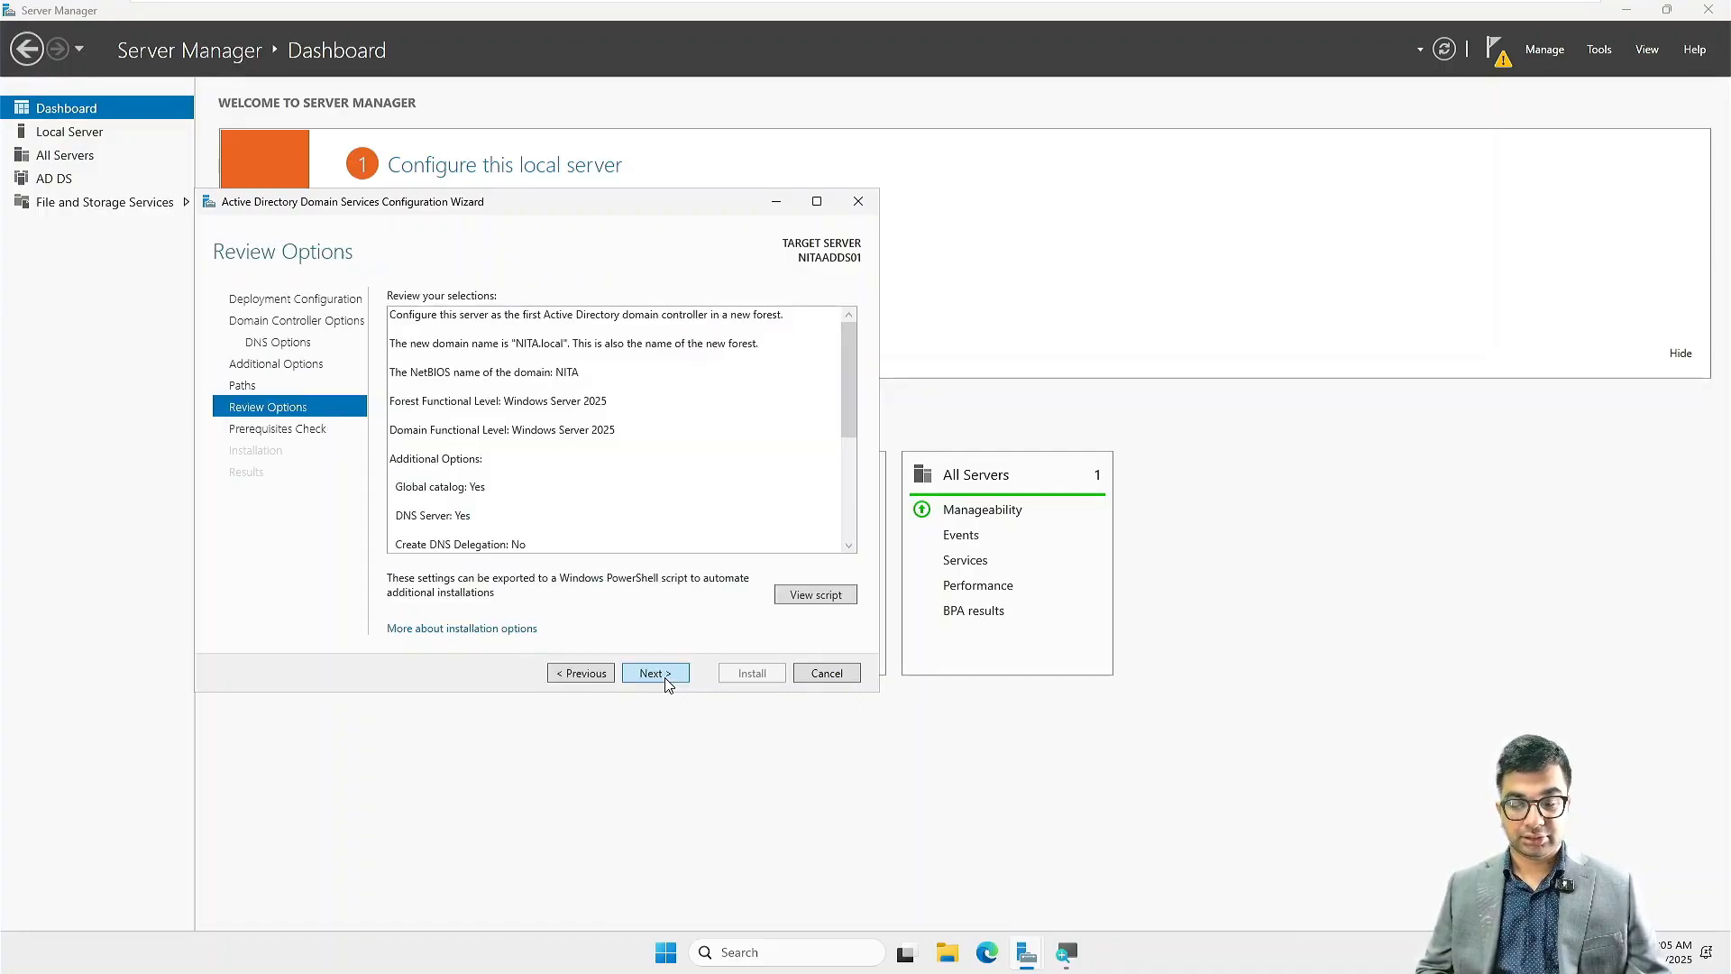
left_click(667, 681)
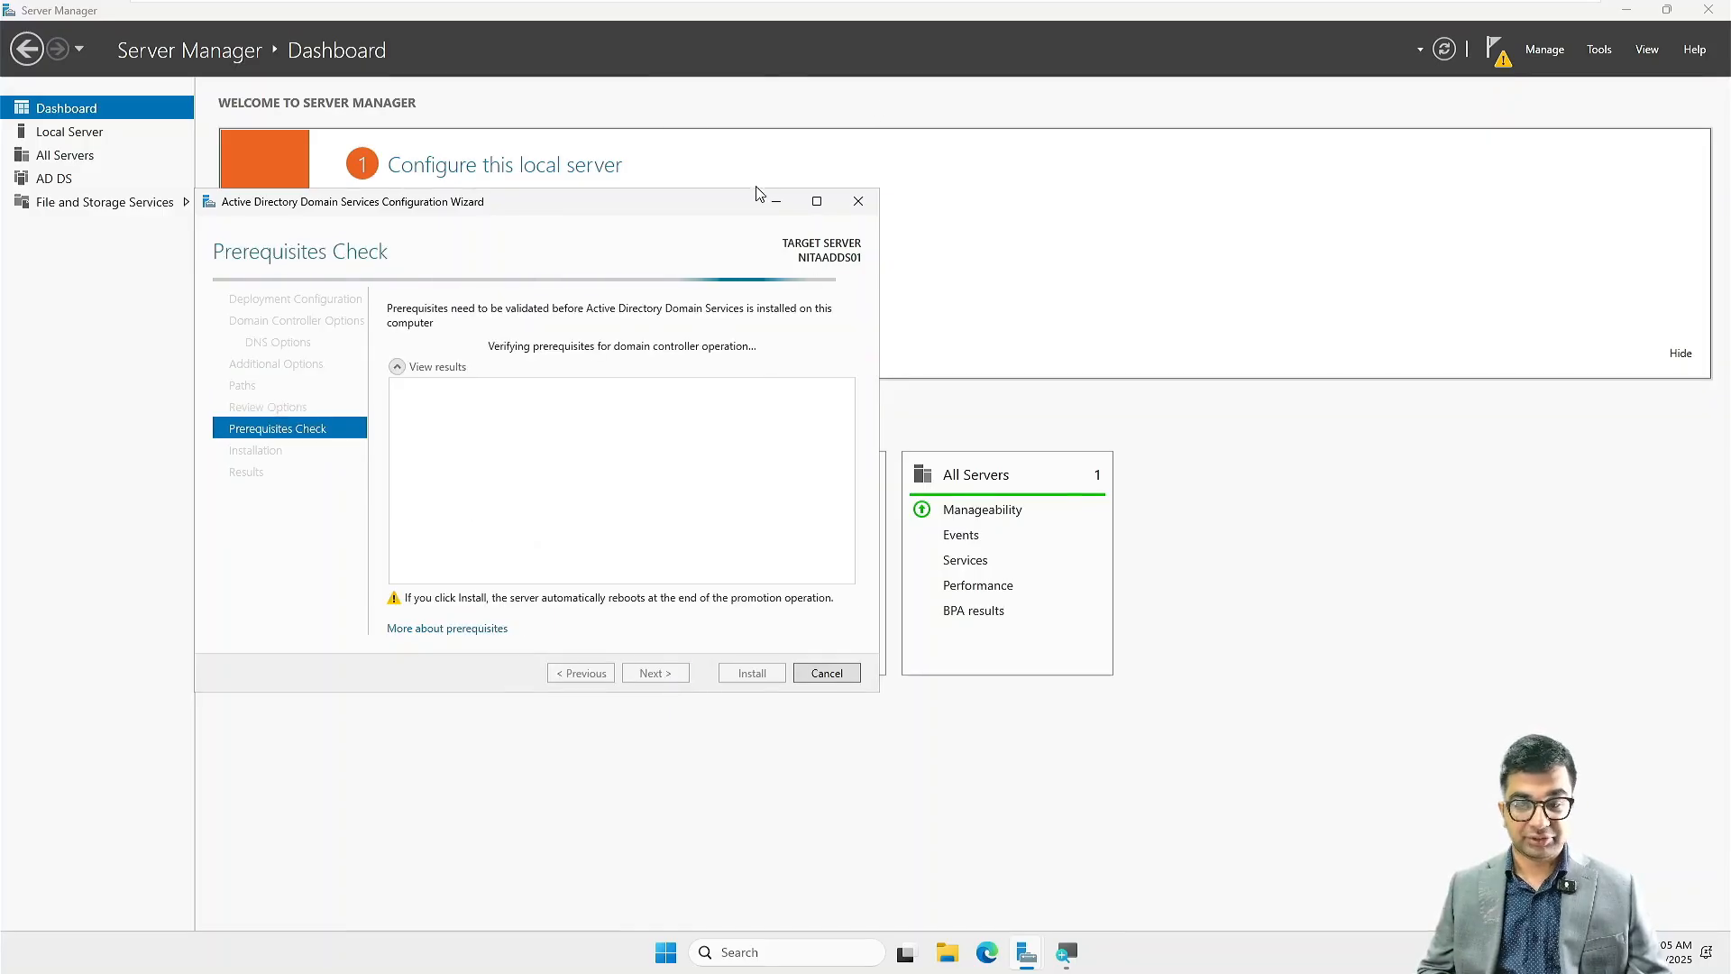
Step: View the local server's properties during the prerequisites check, return to the configuration wizard and start the domain controller installation
left_click(57, 132)
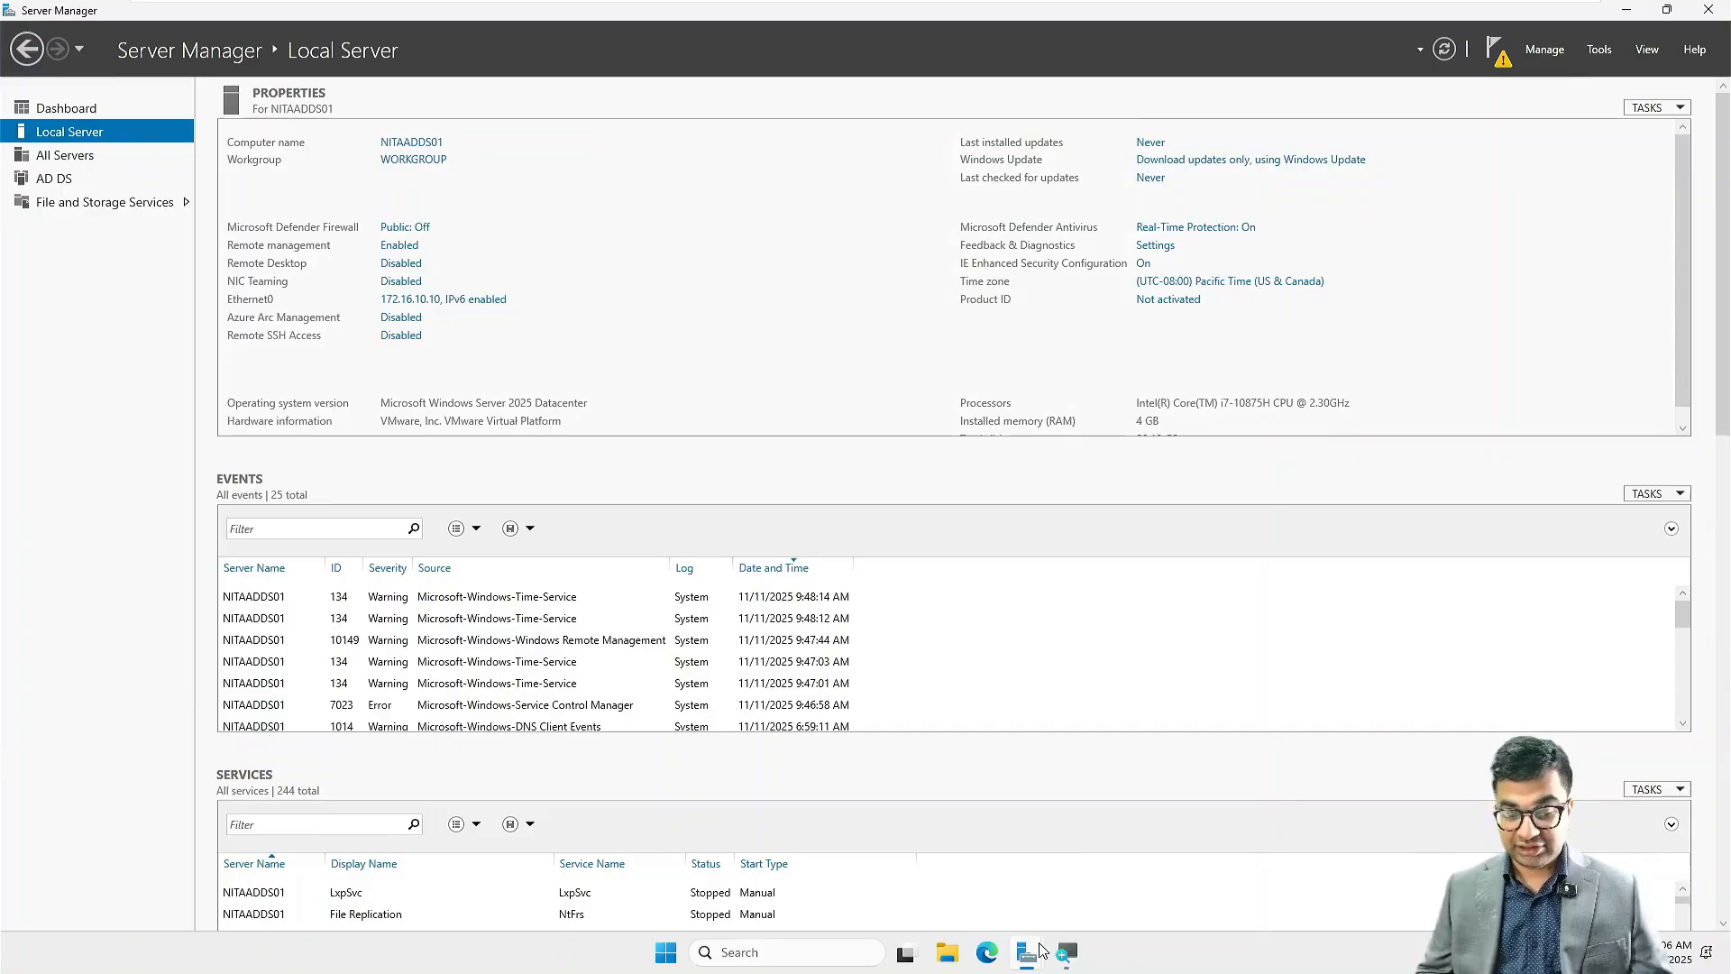
mouse_move(1026, 953)
left_click(1145, 881)
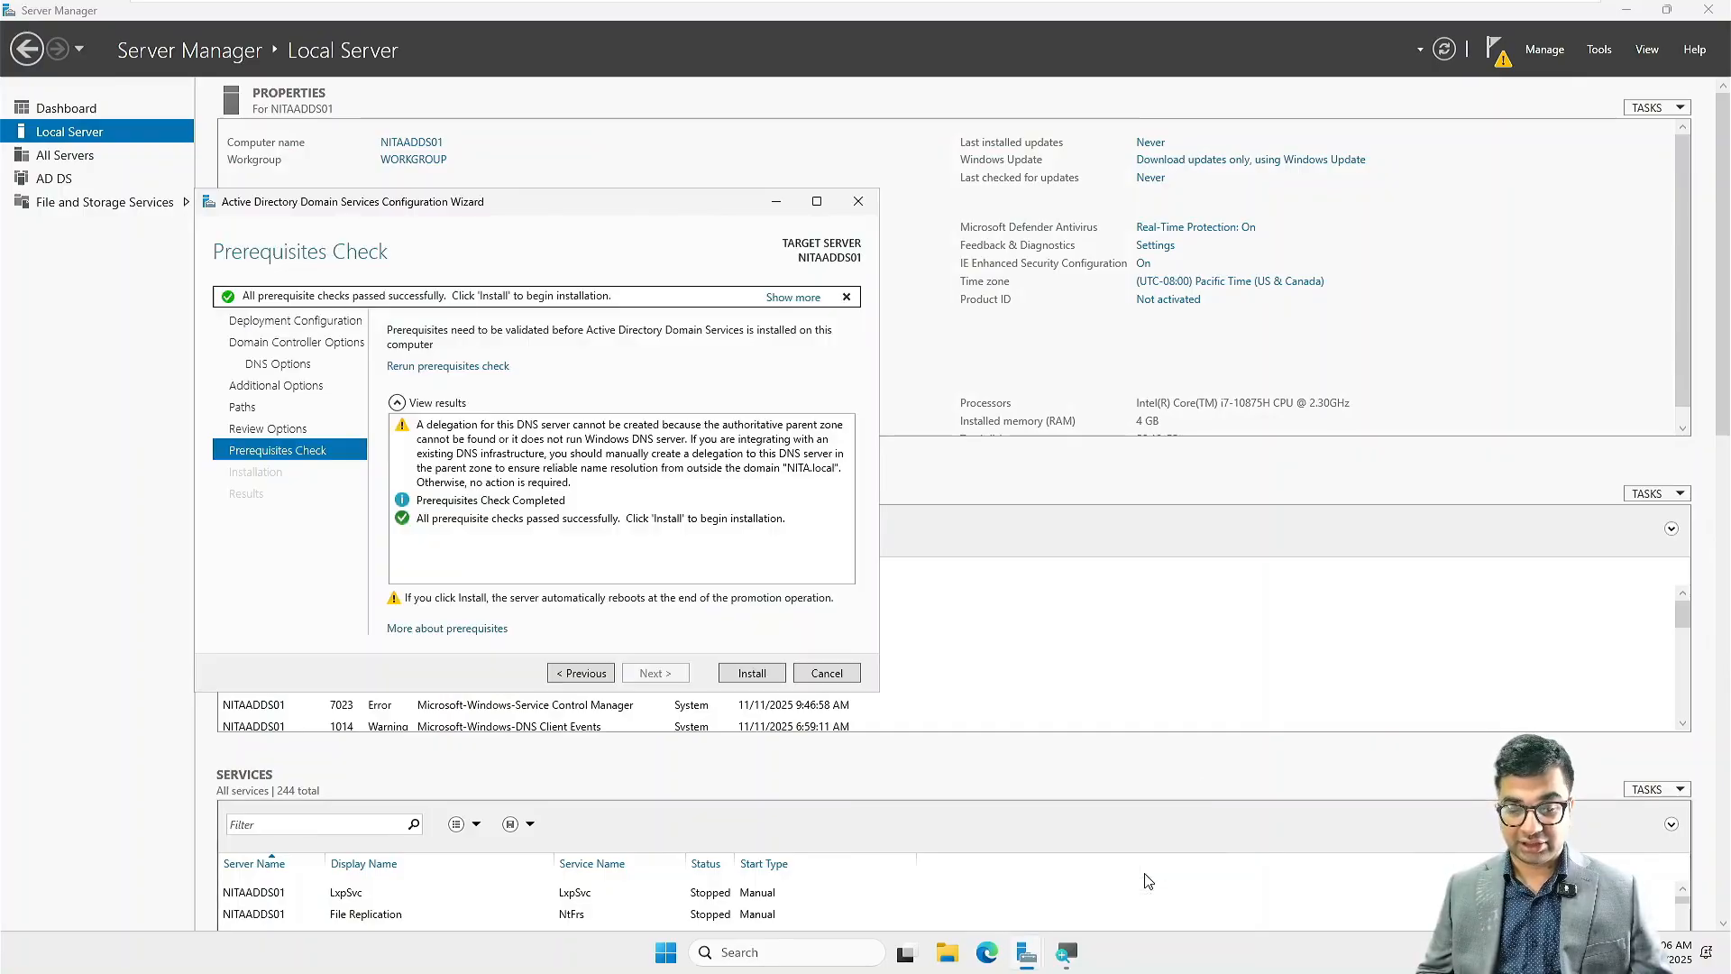
left_click(752, 674)
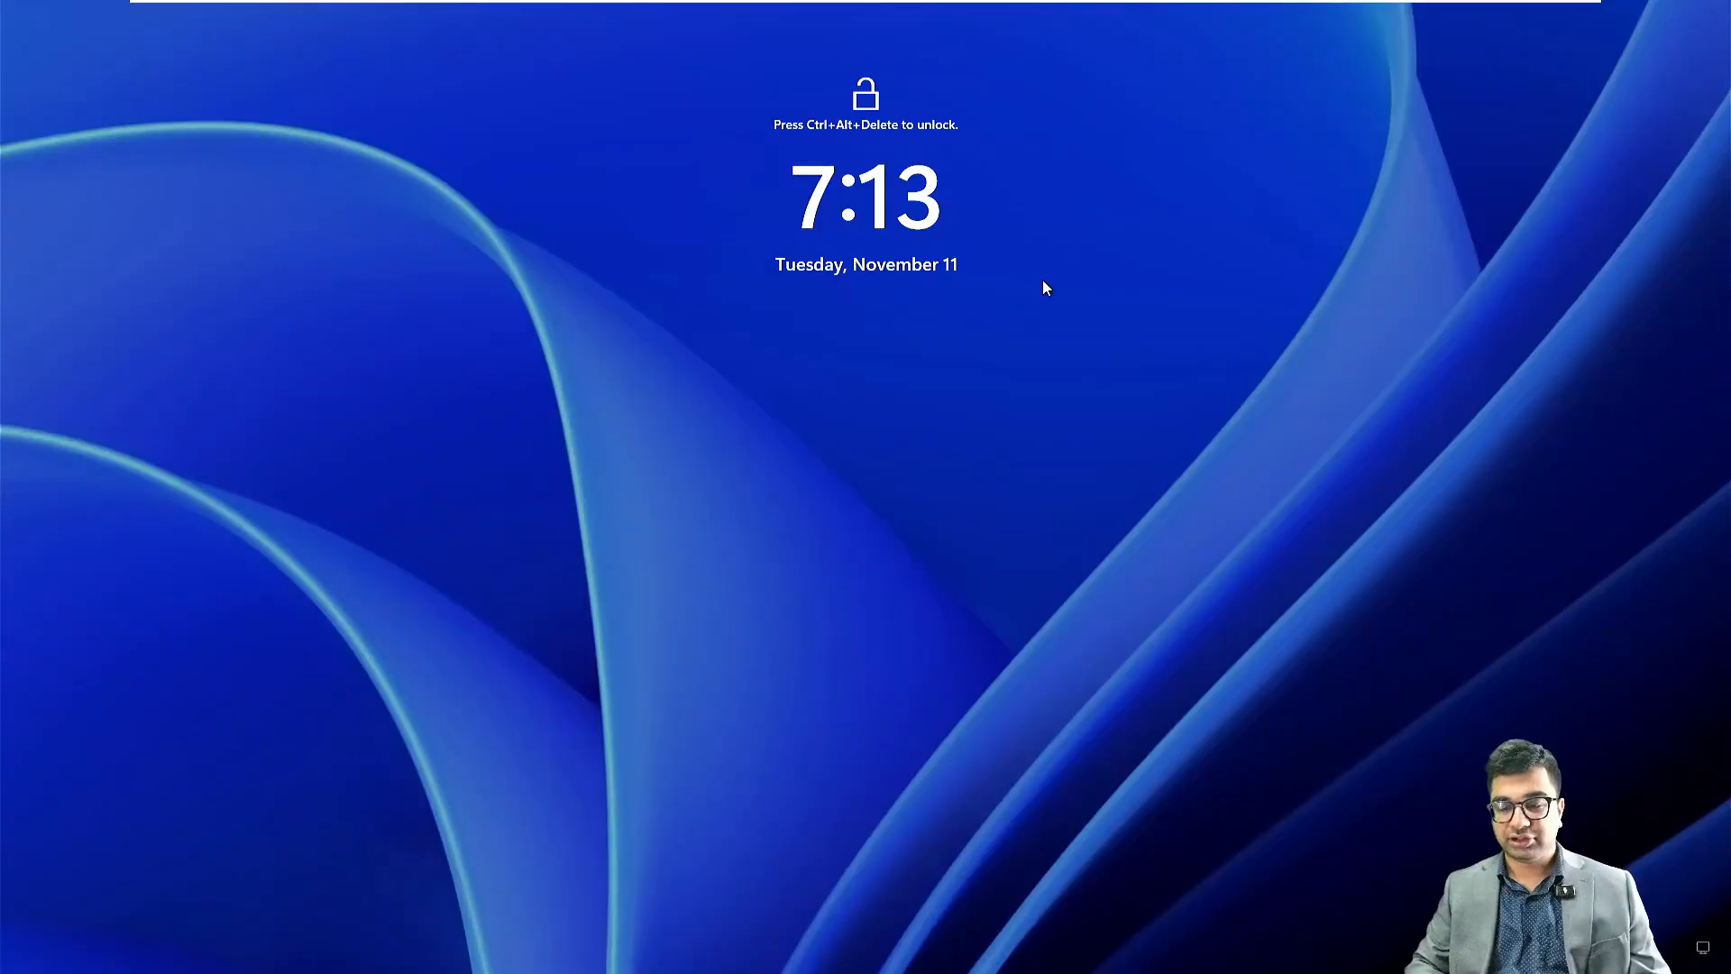
Step: Unlock the restarted virtual machine and sign in as the NITA domain Administrator with the account password
mouse_move(849, 5)
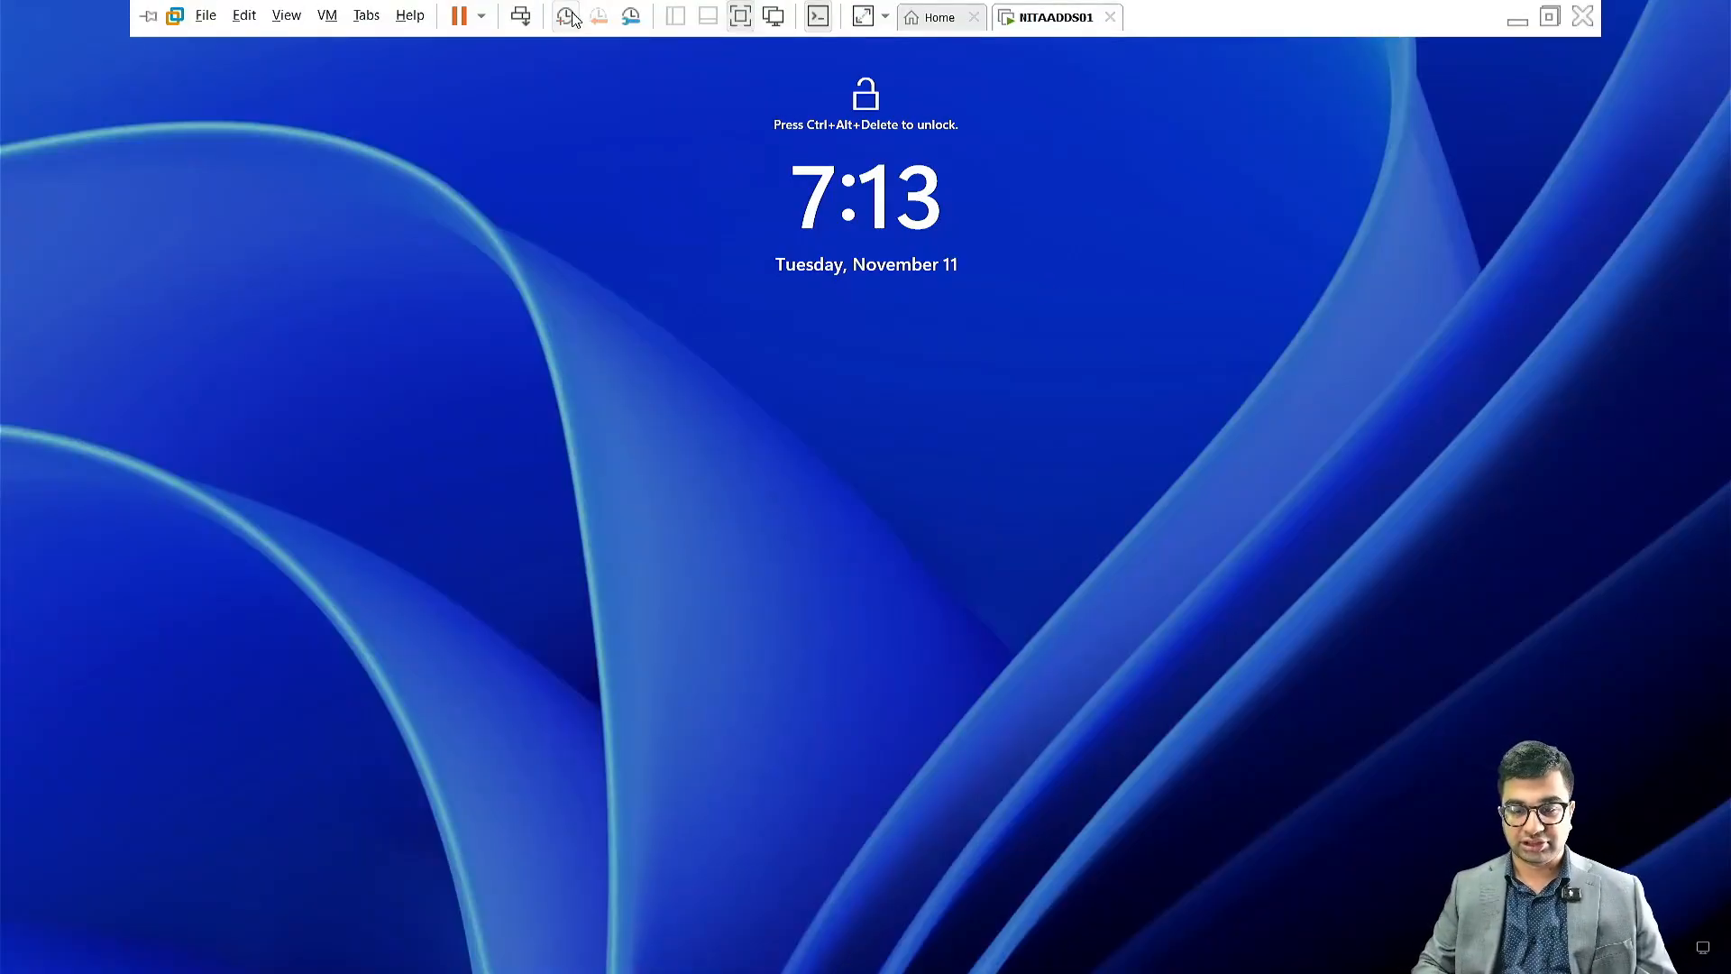
left_click(520, 17)
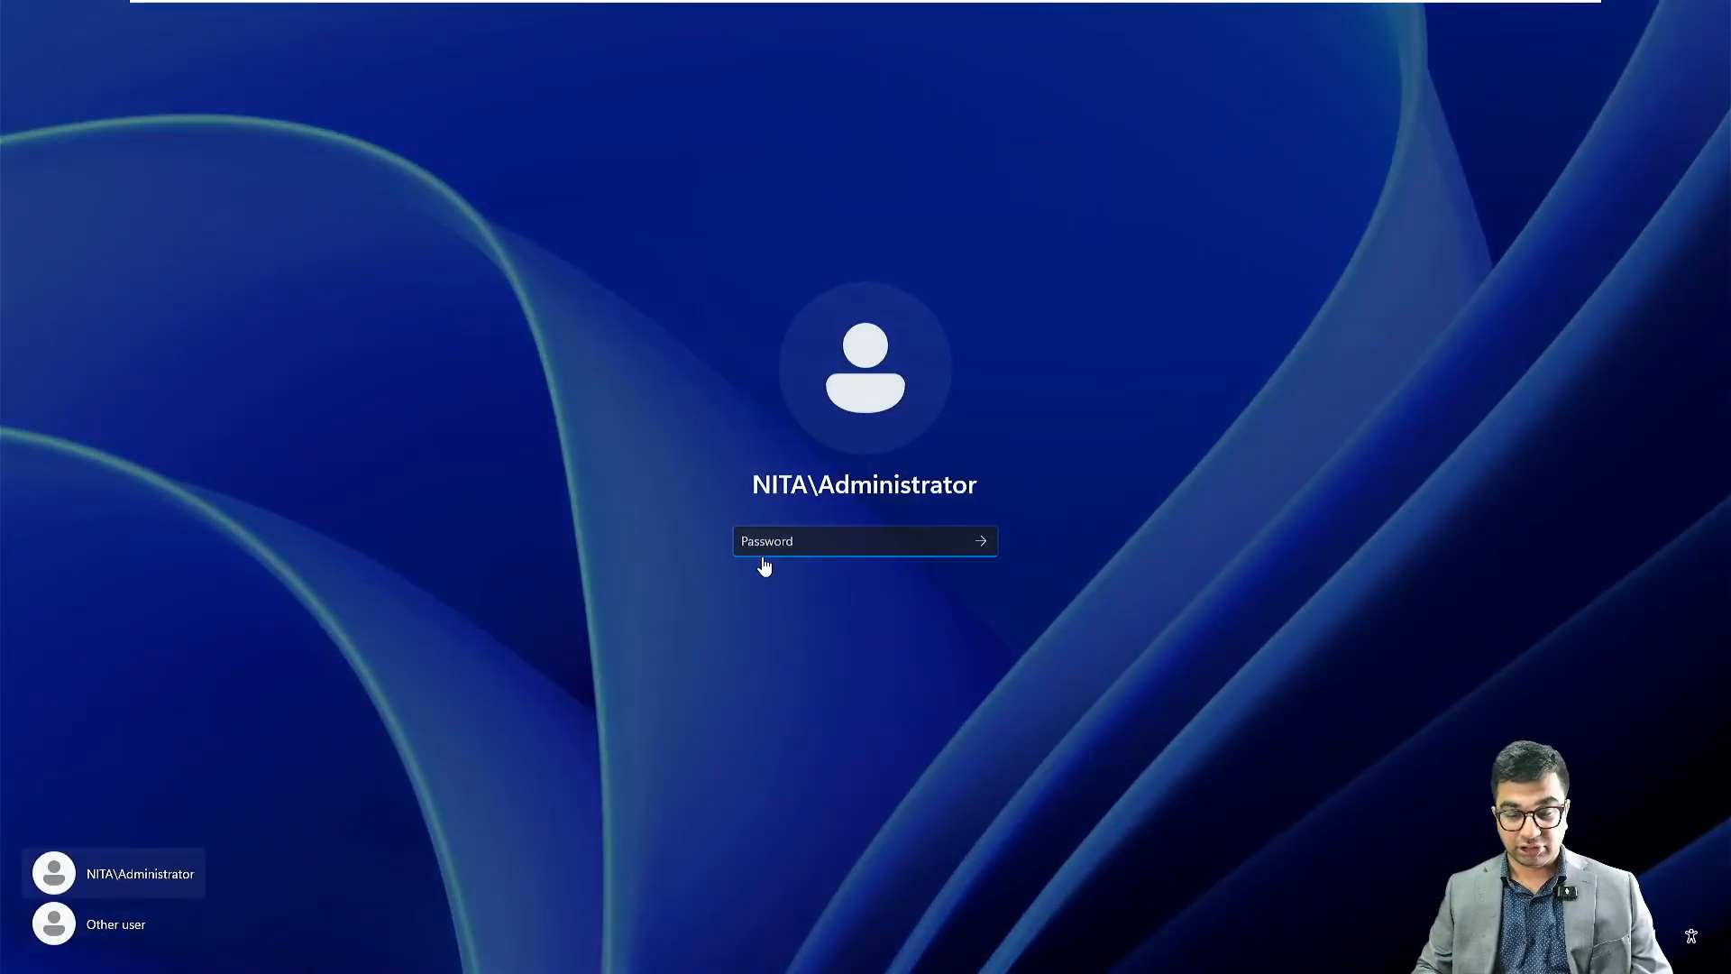
type("•")
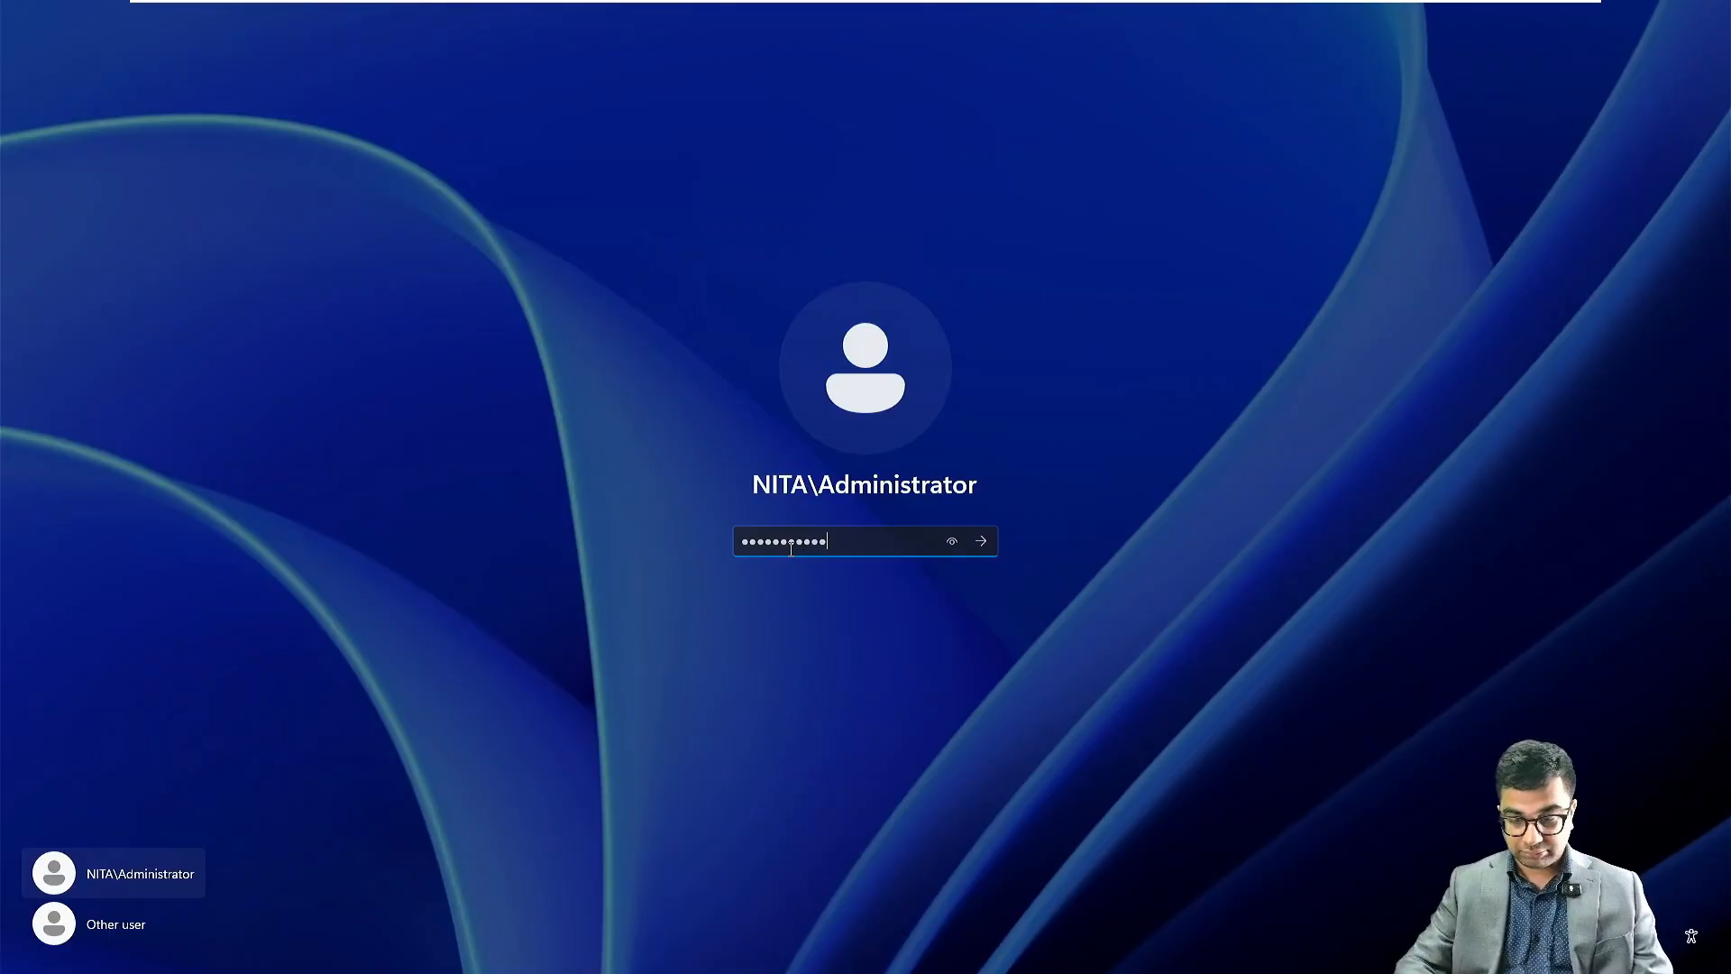
key("Return")
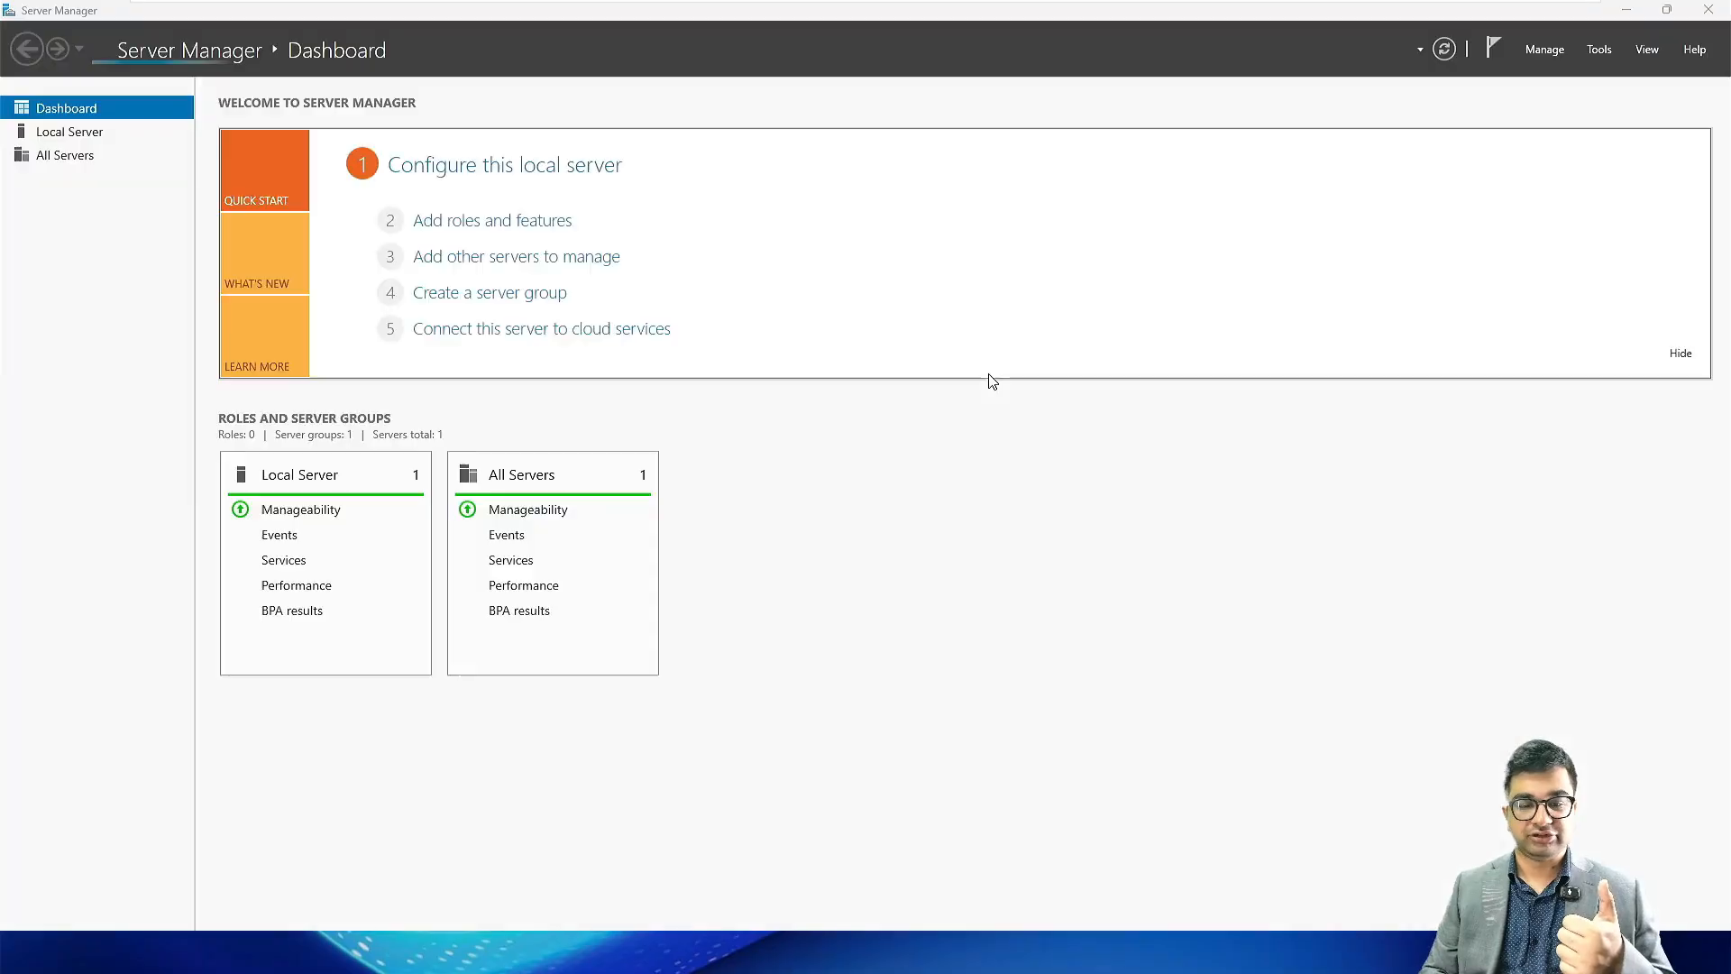
Step: Launch Active Directory Users and Computers from Server Manager and minimize the Server Manager window
left_click(1599, 50)
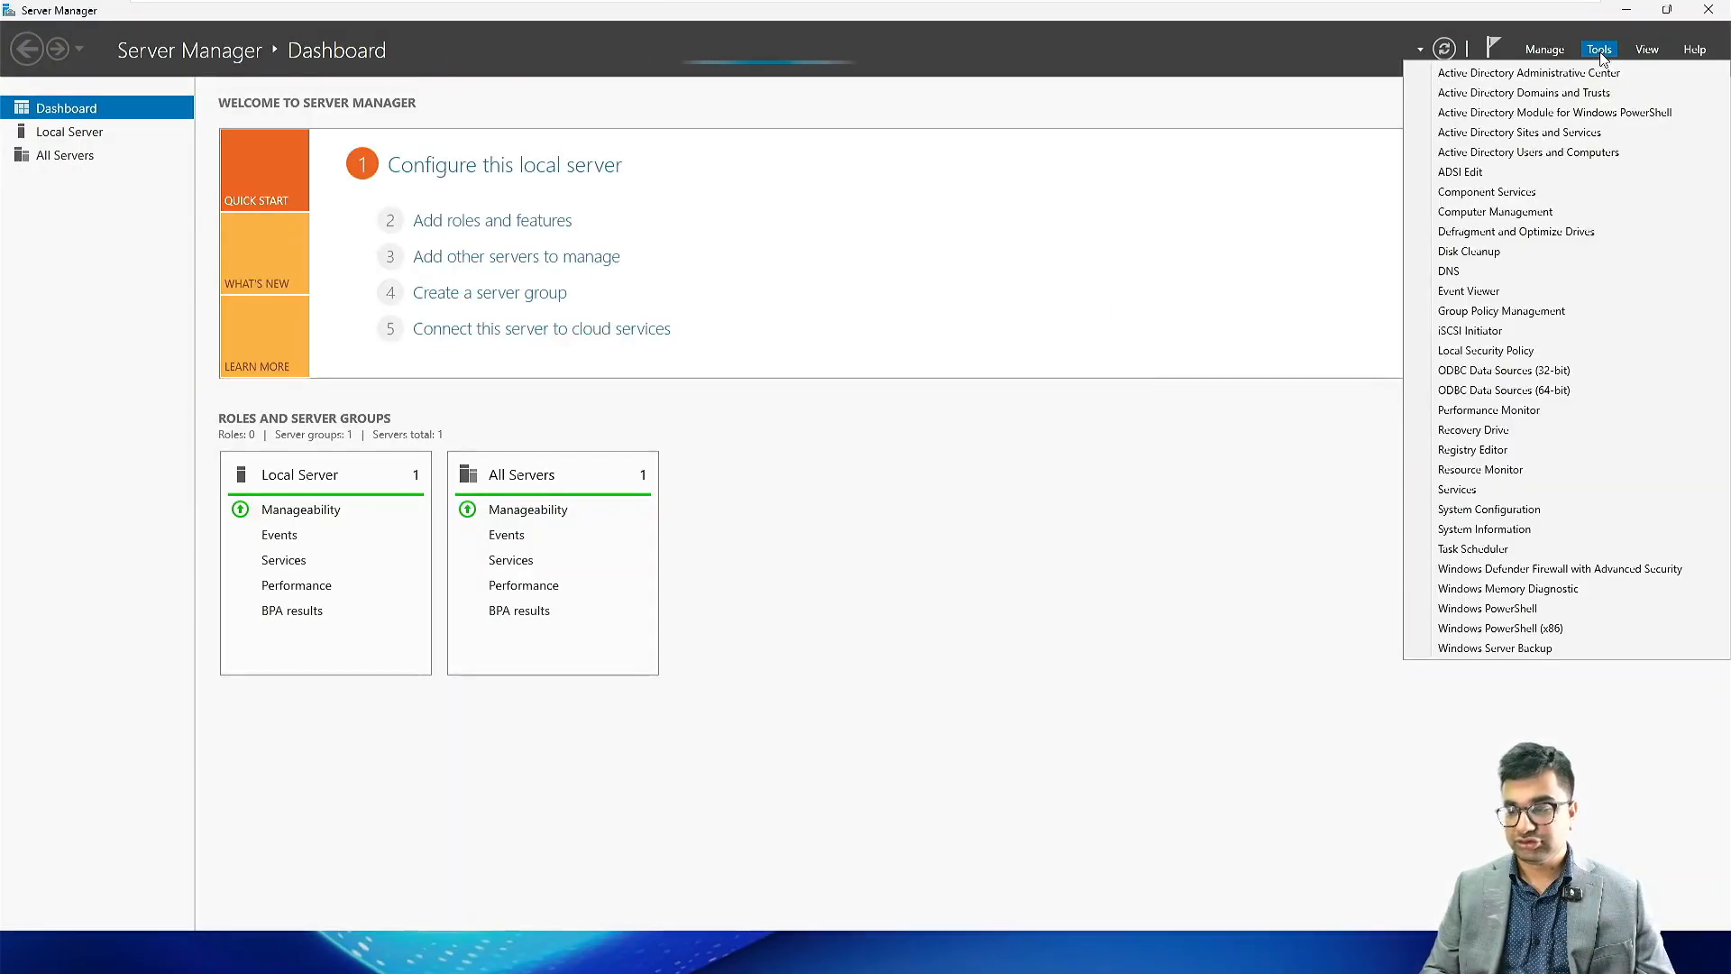
left_click(1569, 153)
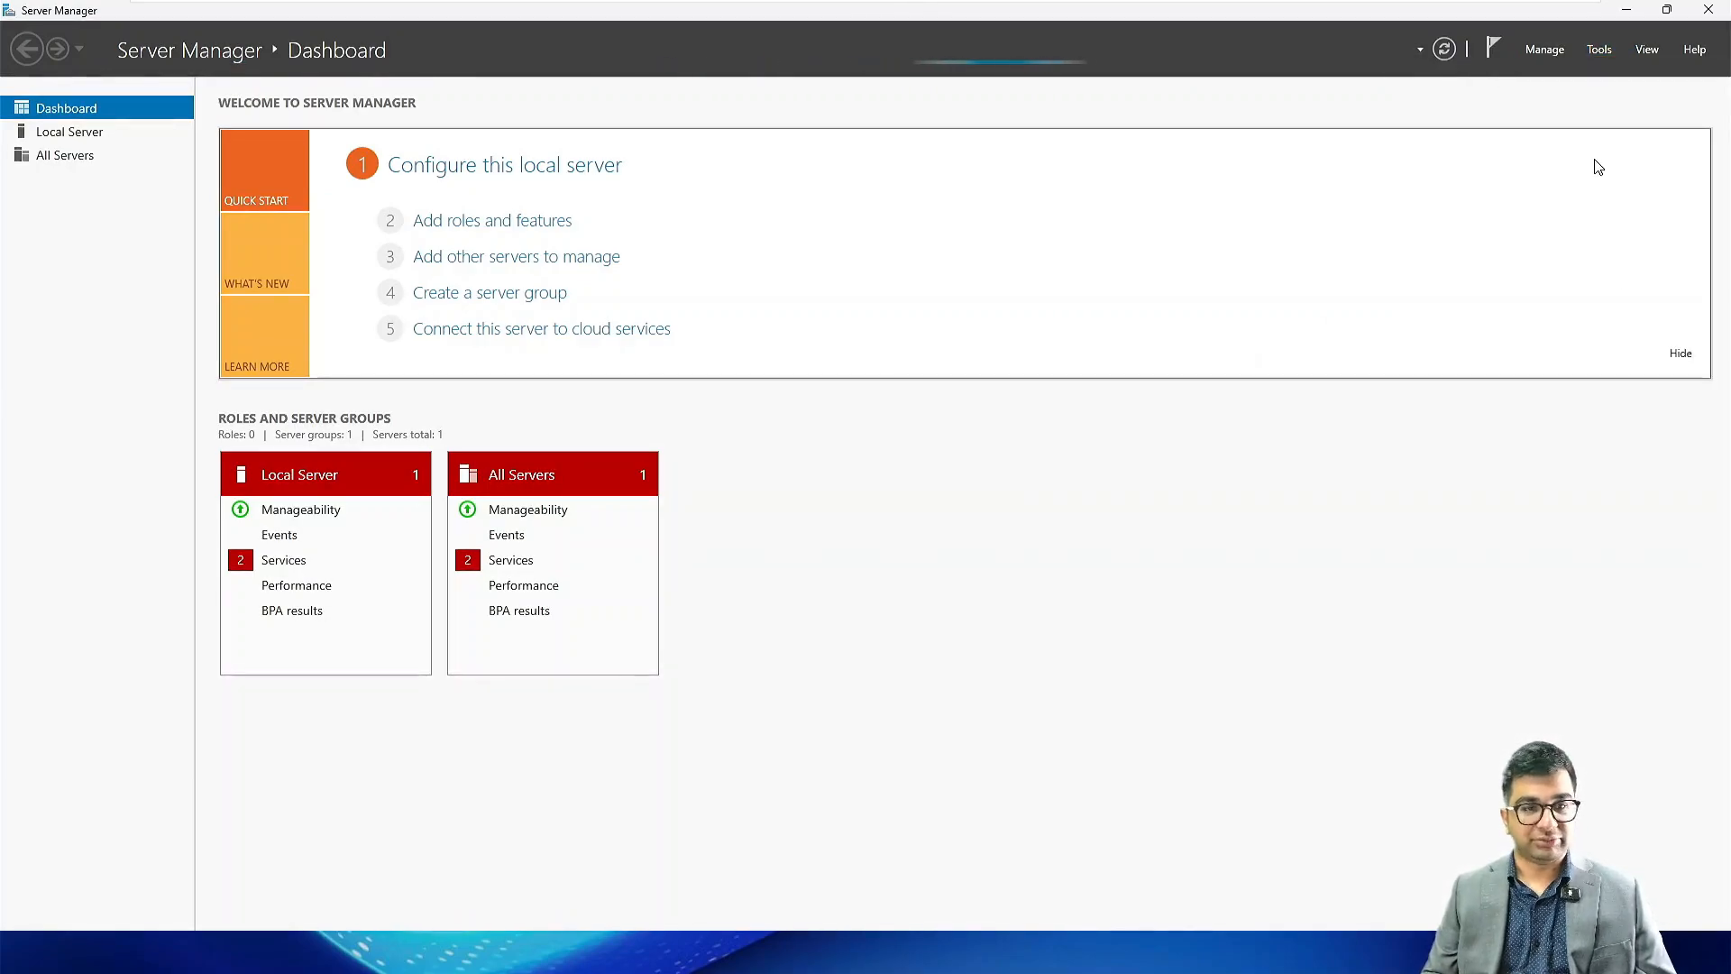
left_click(1589, 54)
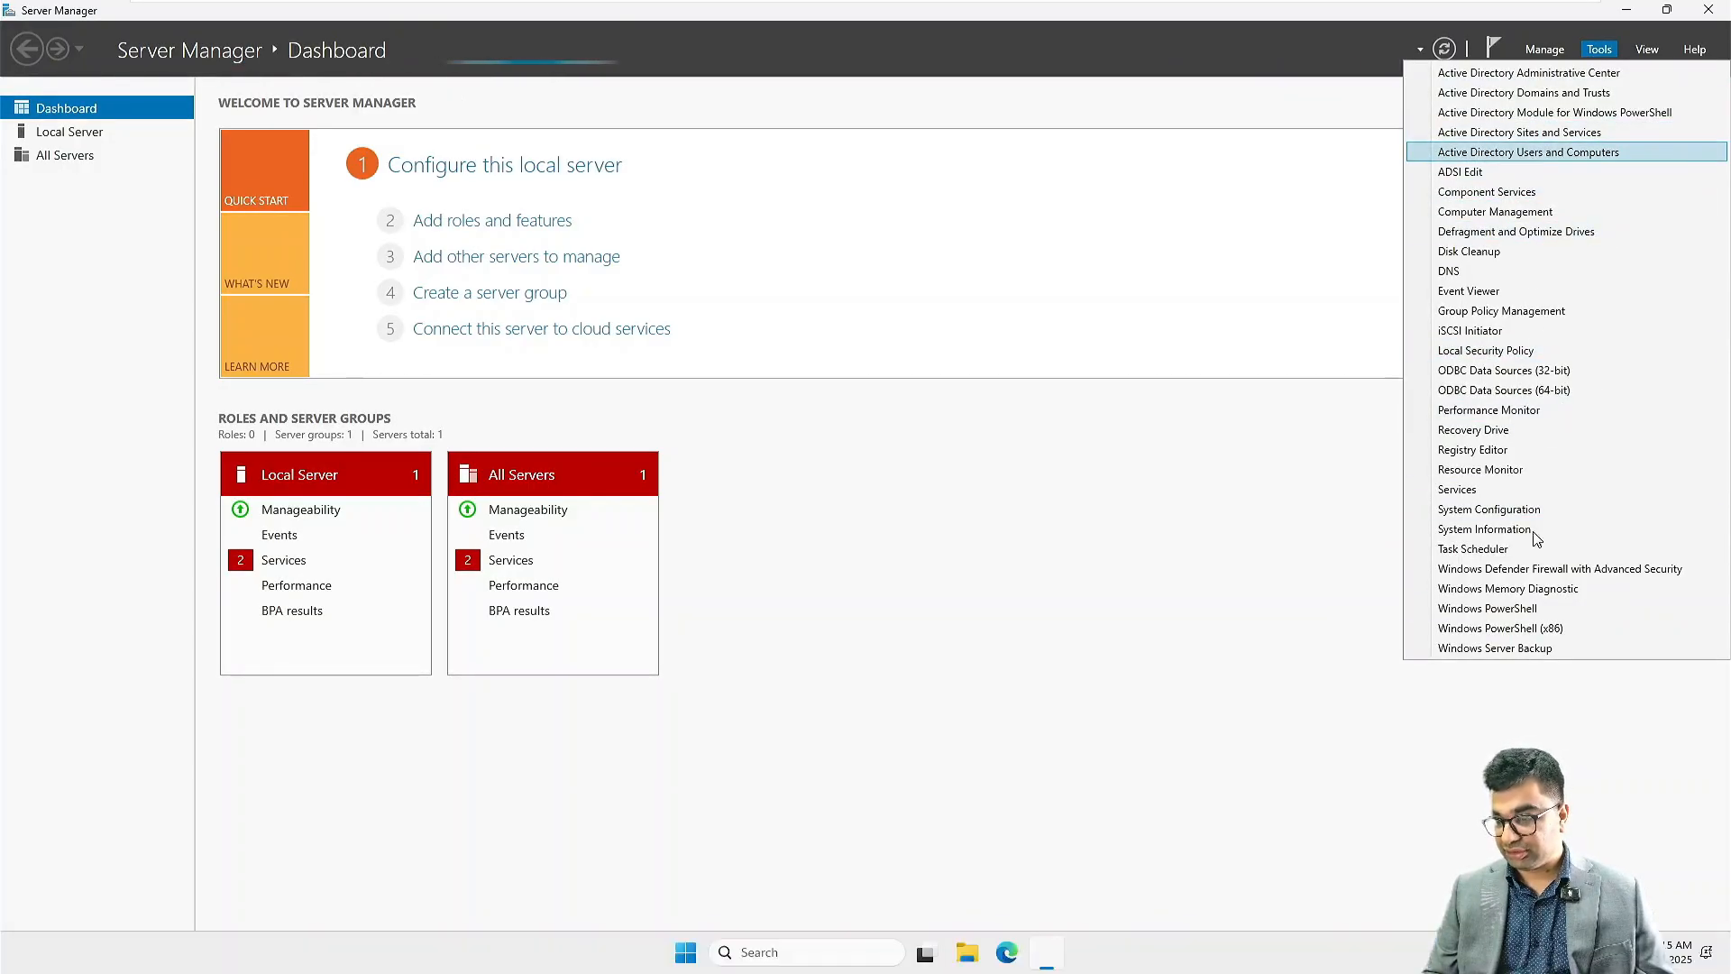
left_click(1143, 425)
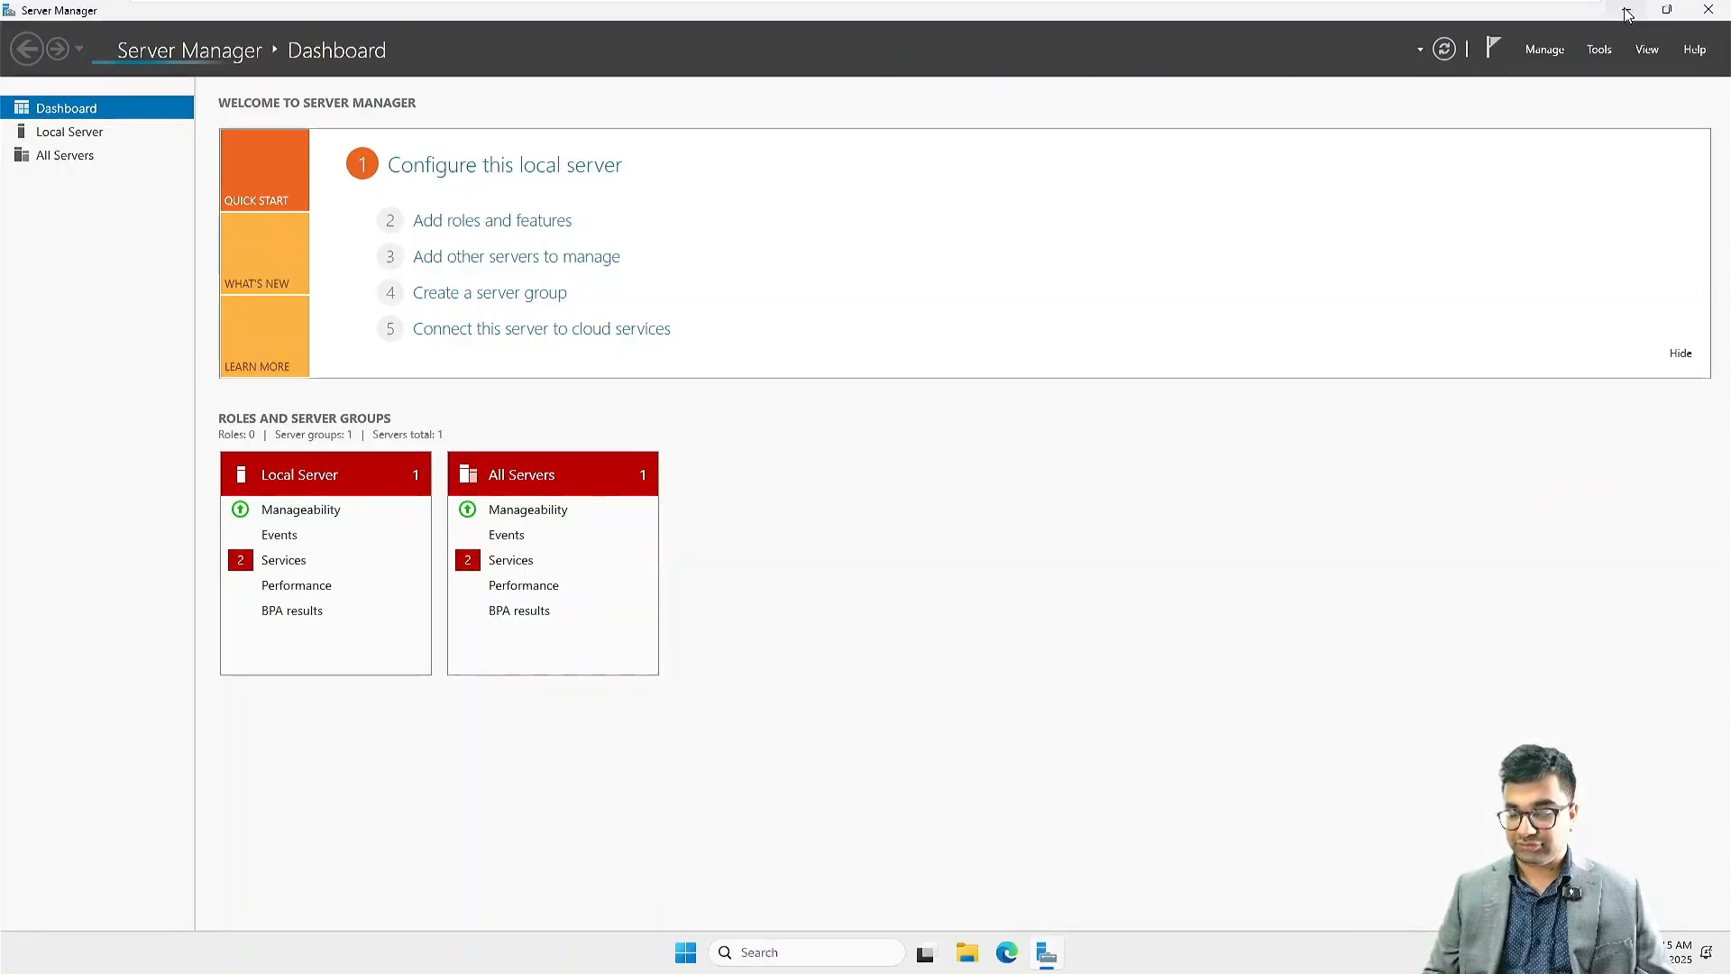
left_click(1598, 54)
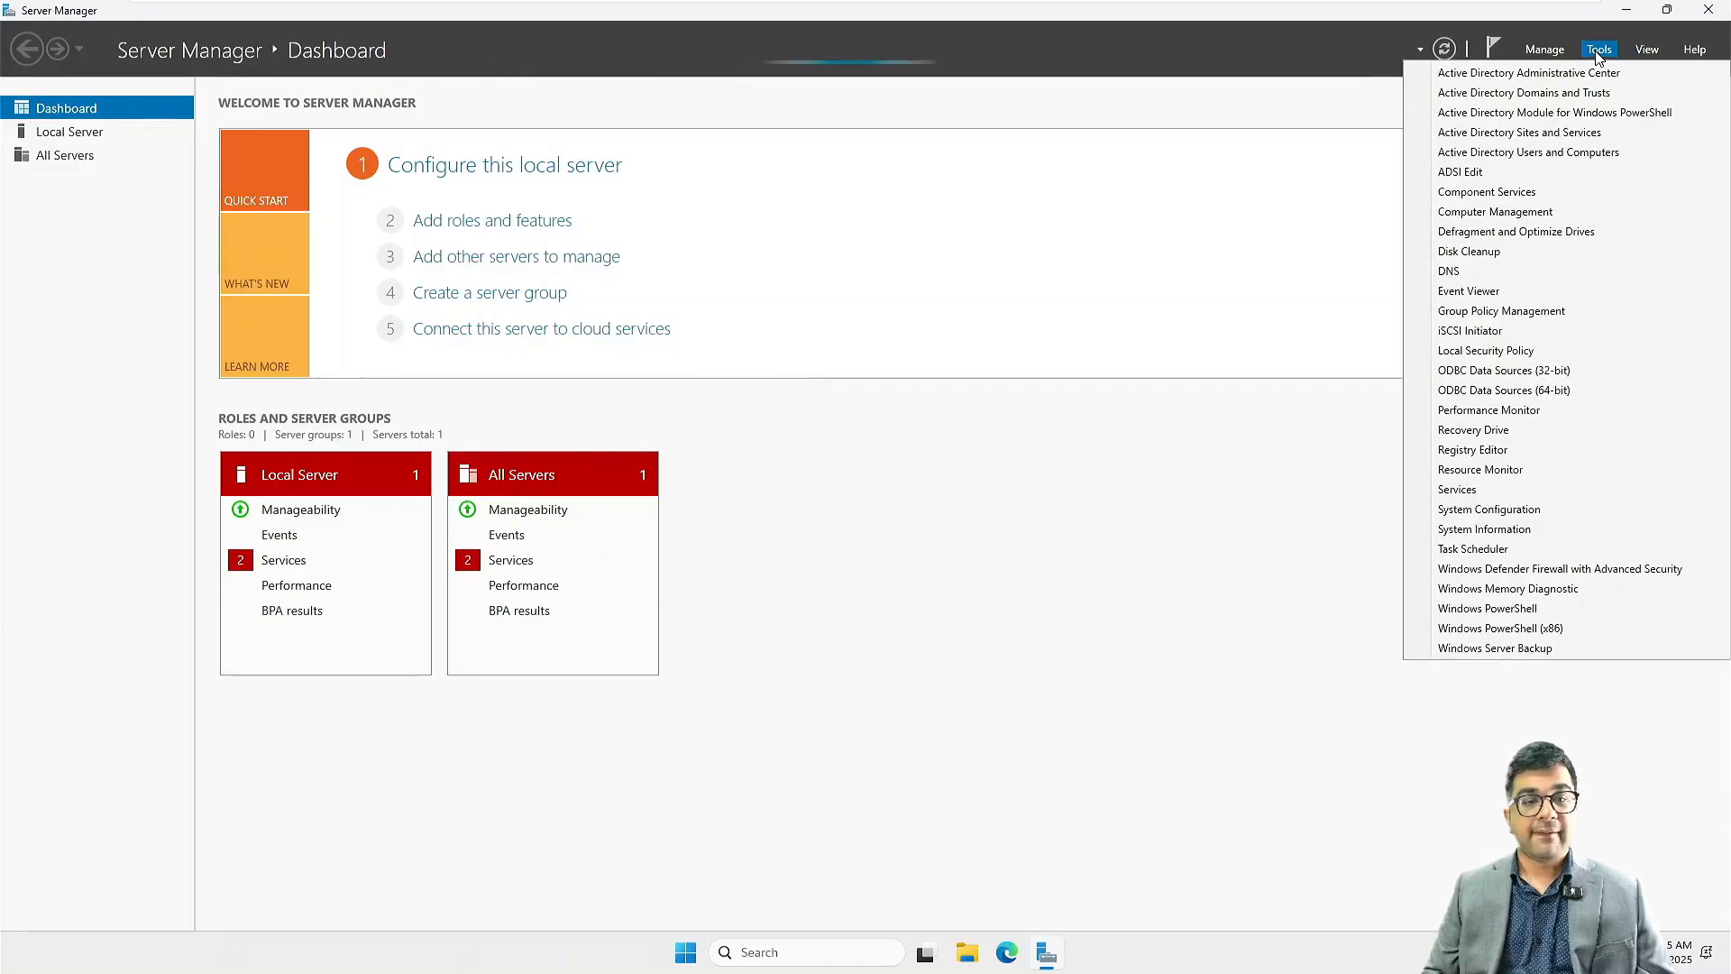
left_click(1530, 155)
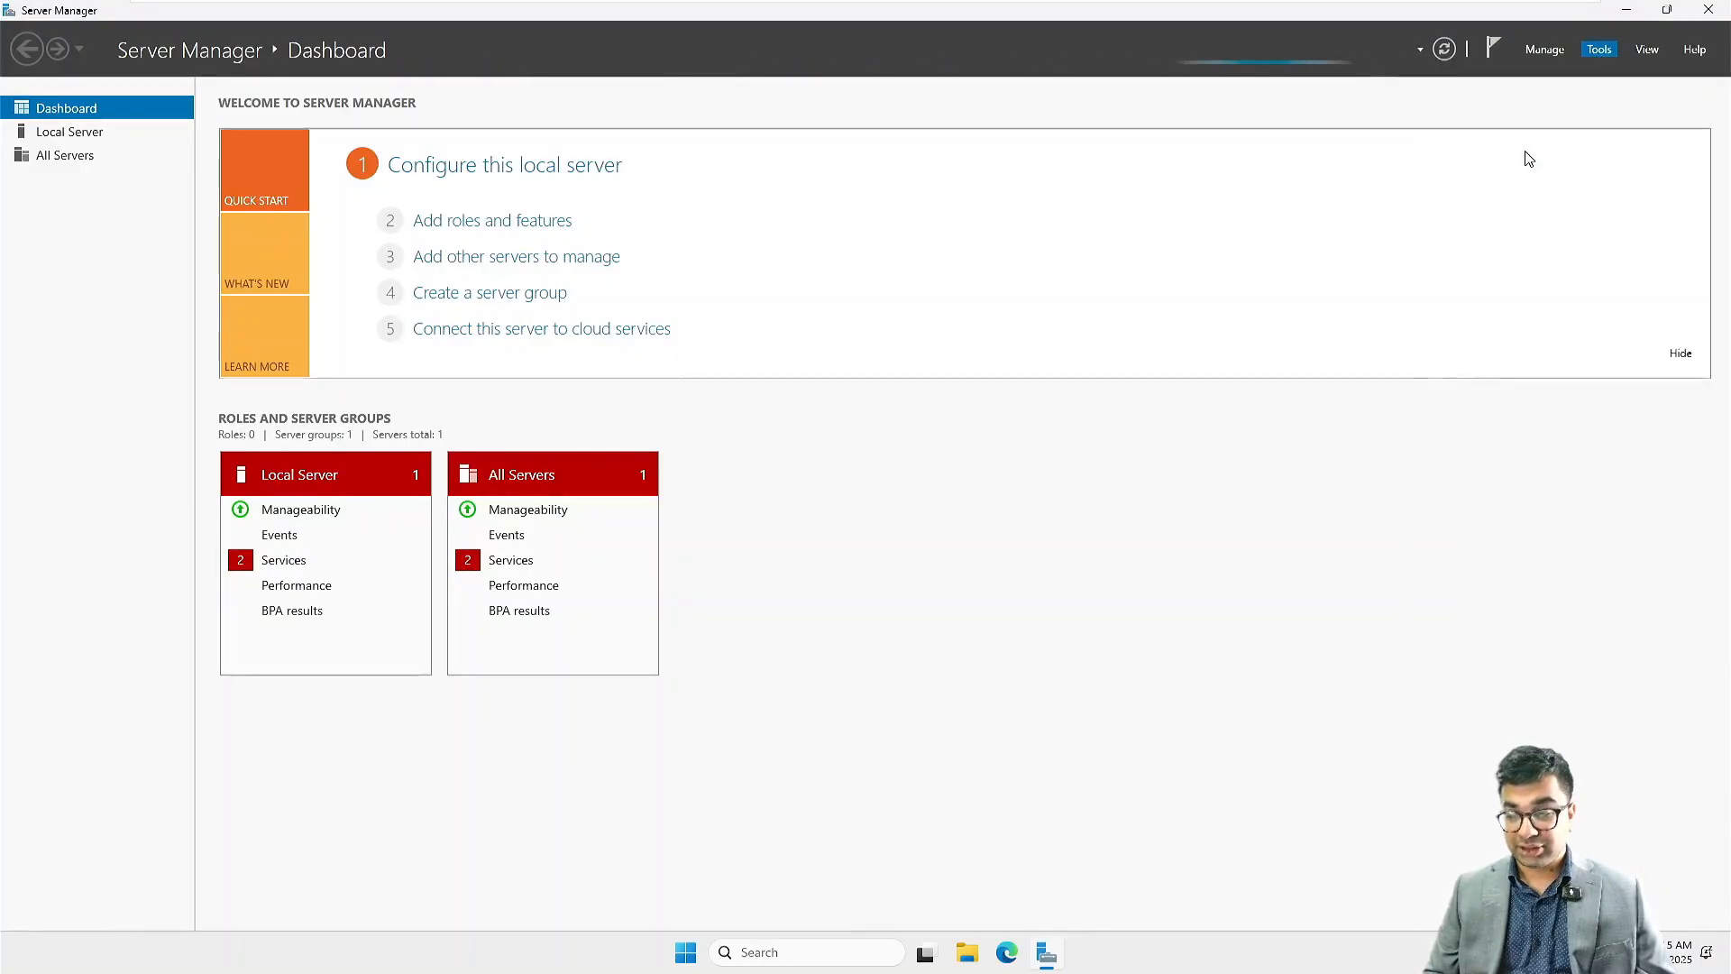
left_click(1623, 13)
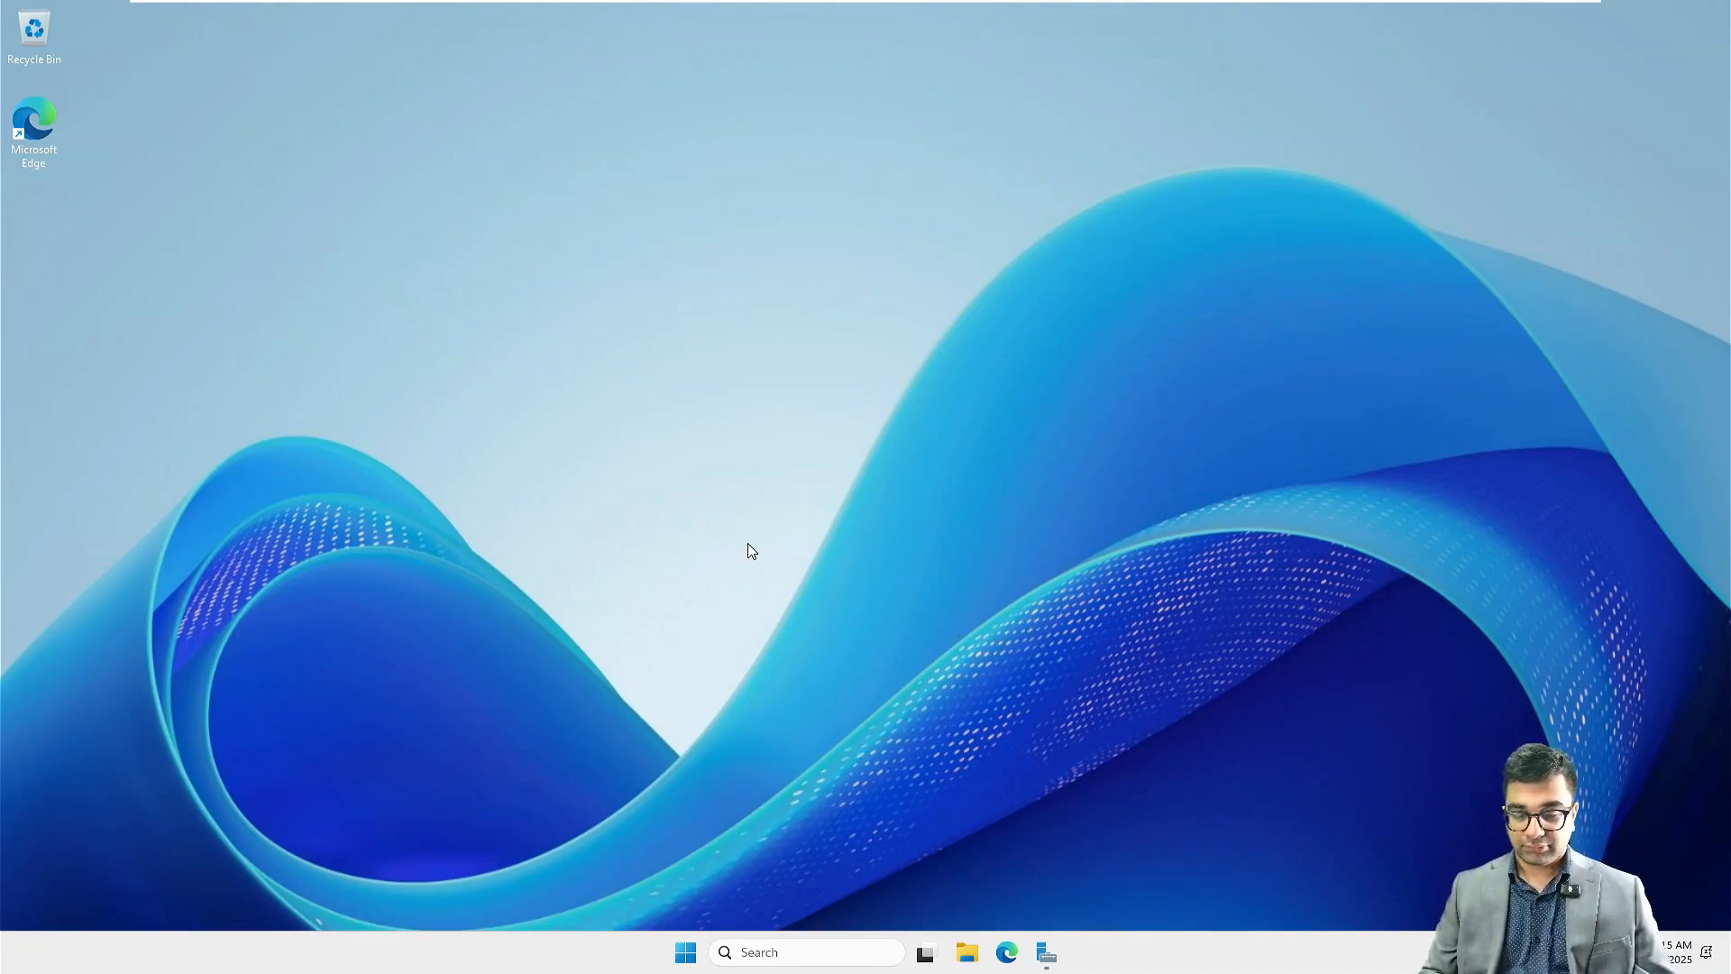
Step: Set the server's time zone to (UTC-05:00) Eastern Time (US & Canada) in the Windows date and time settings and close Settings
left_click(684, 954)
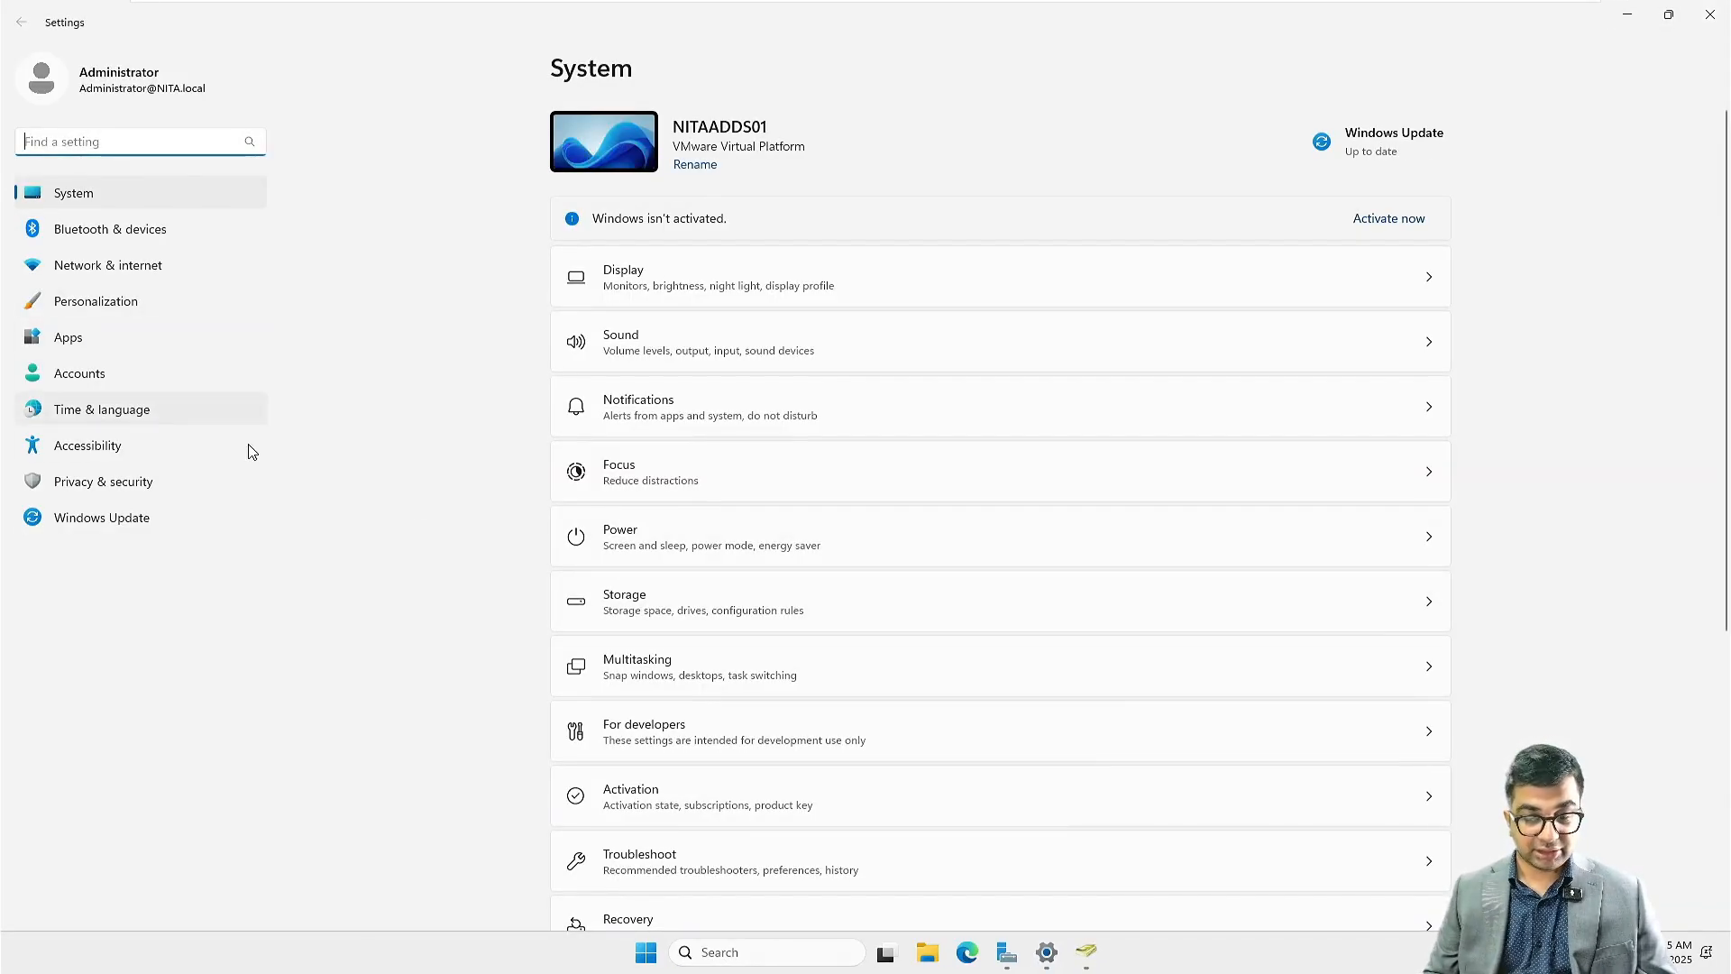
left_click(97, 414)
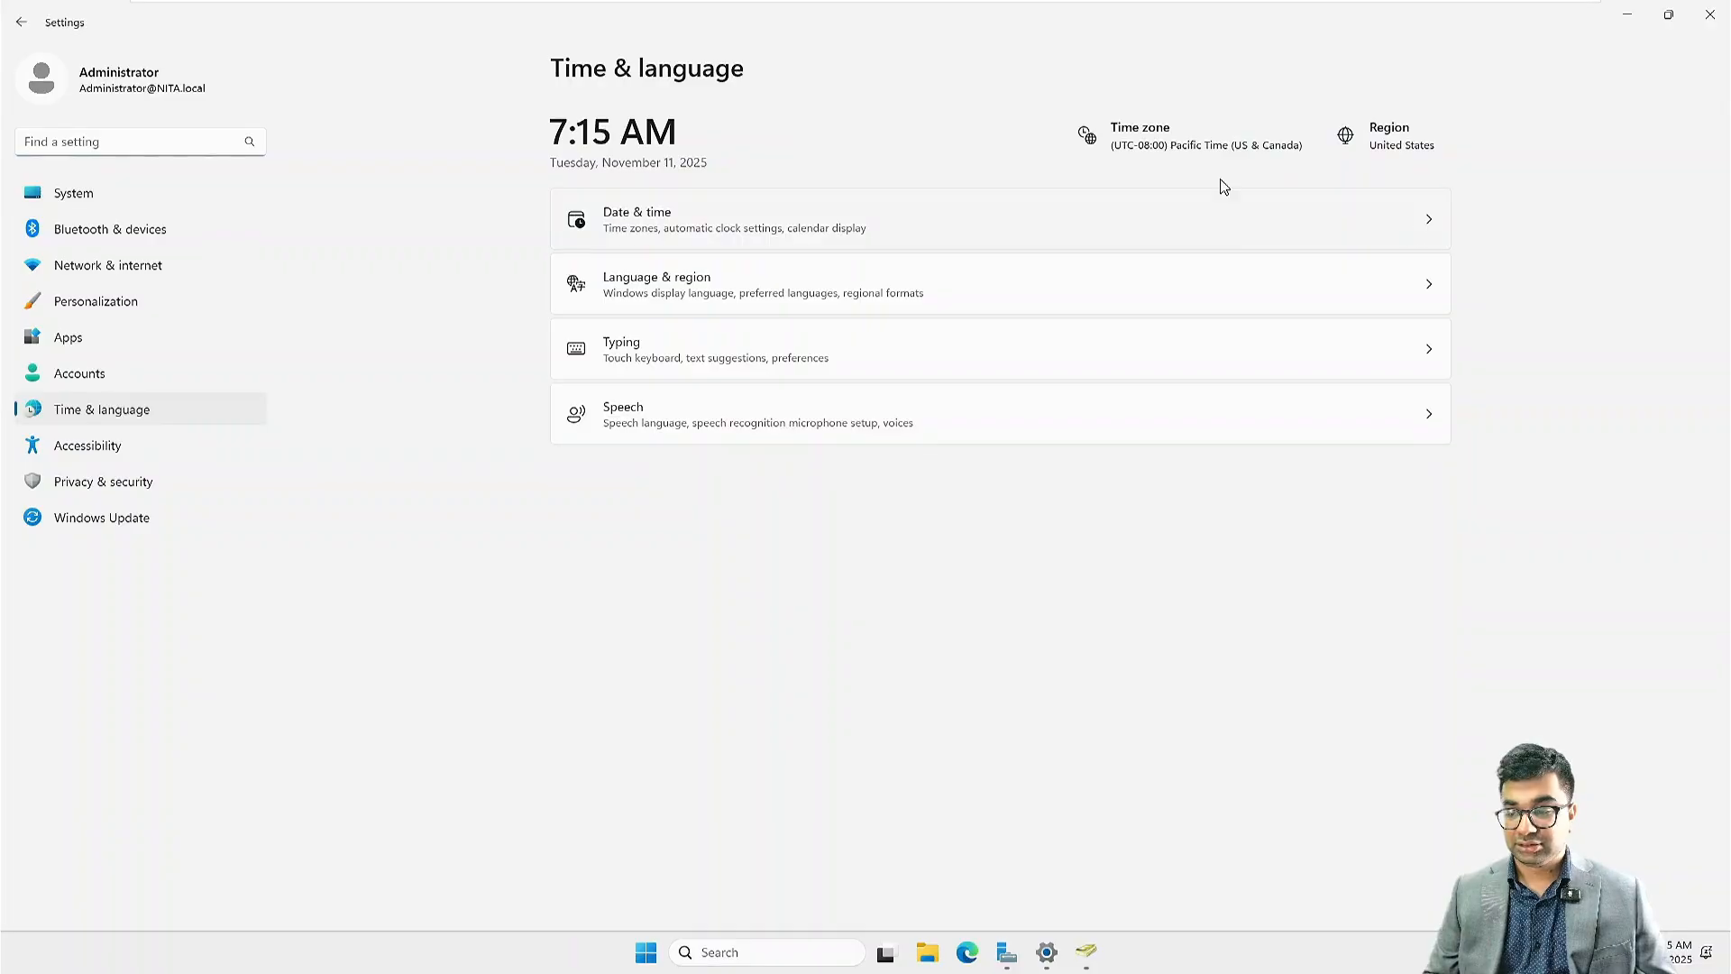
left_click(1158, 142)
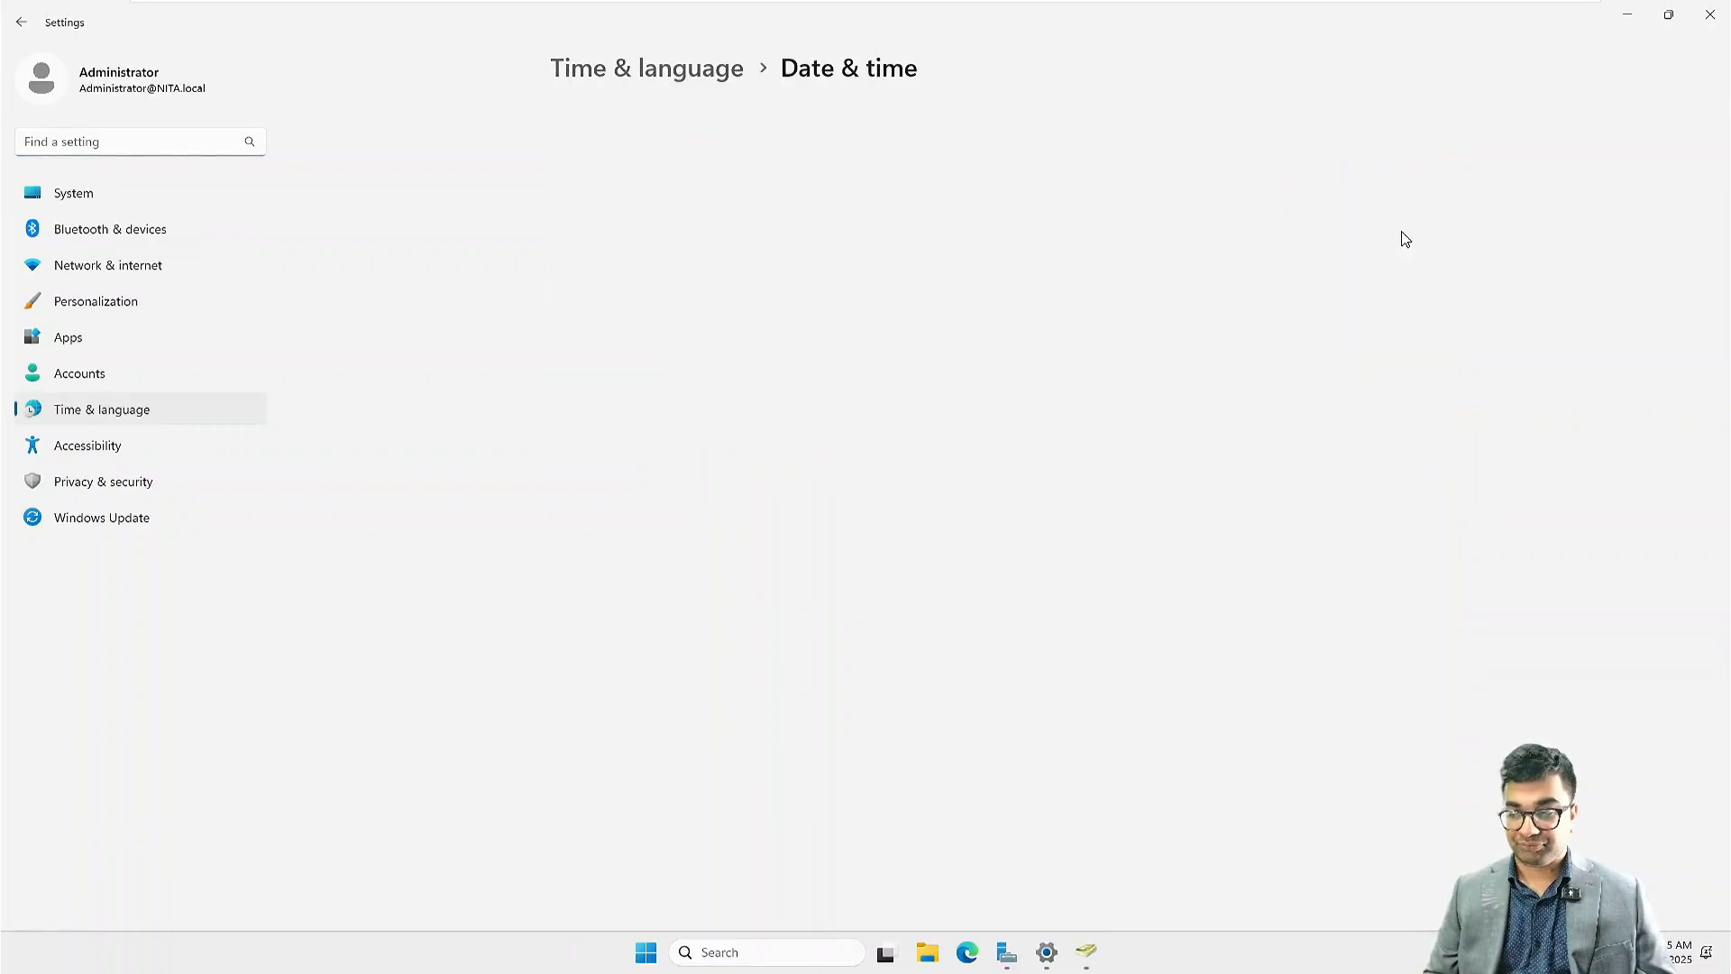
scroll(973, 301, "down", 1)
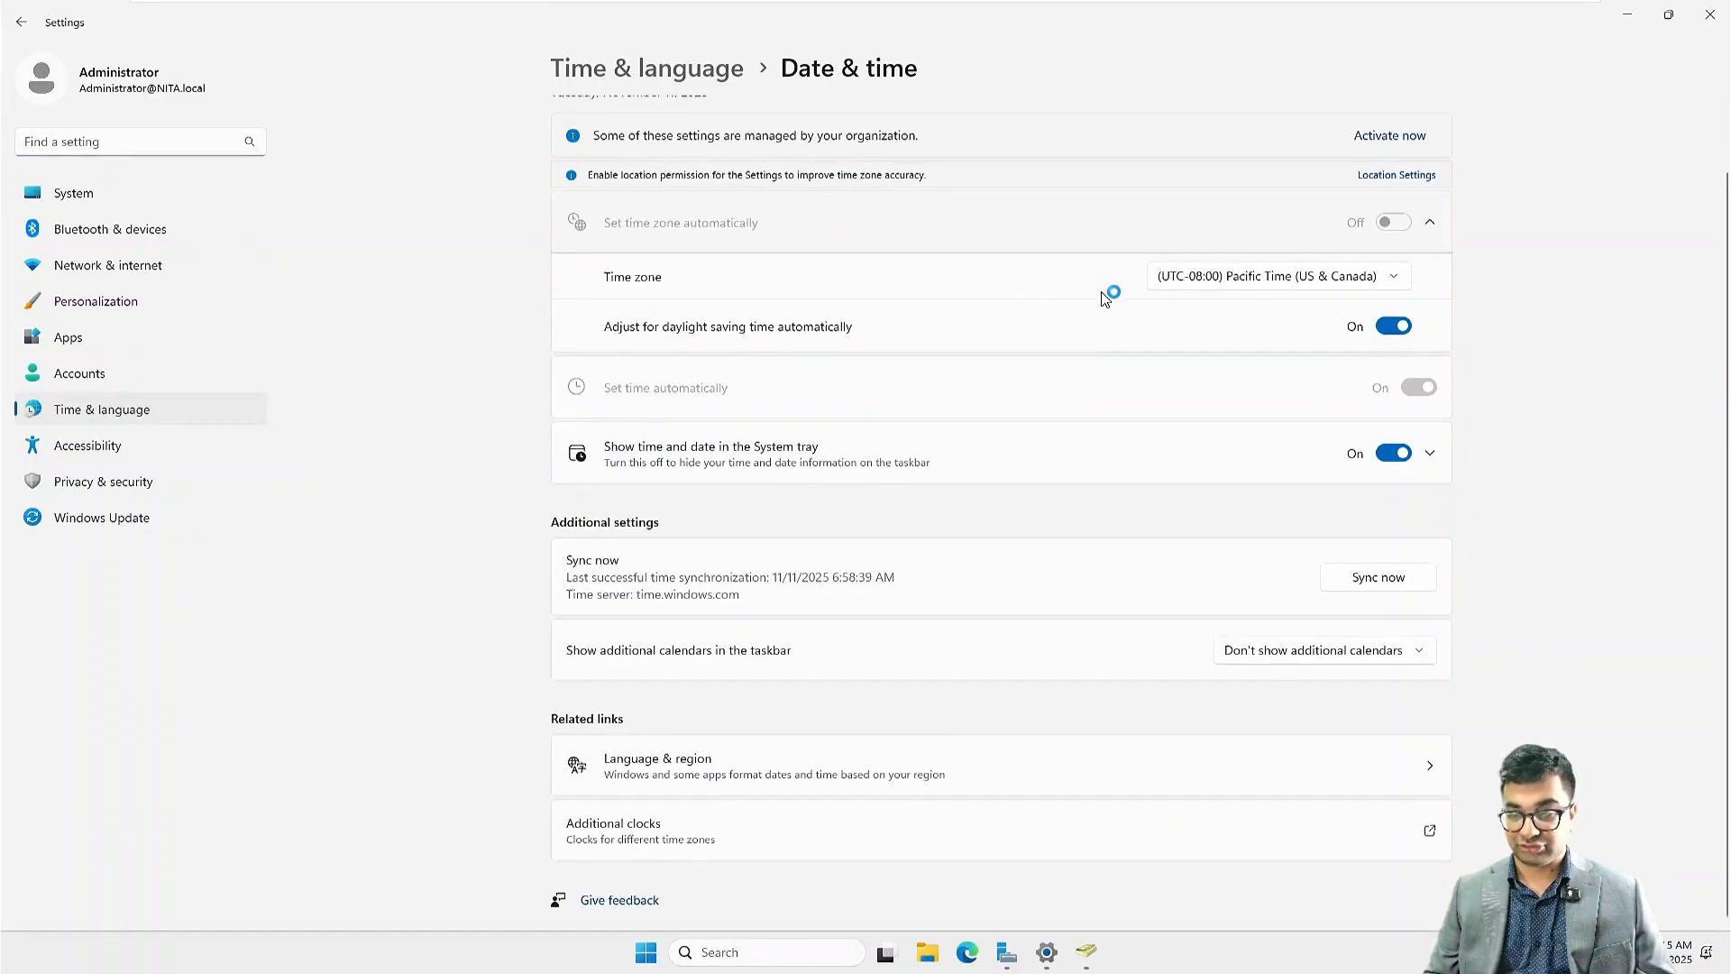
left_click(1236, 277)
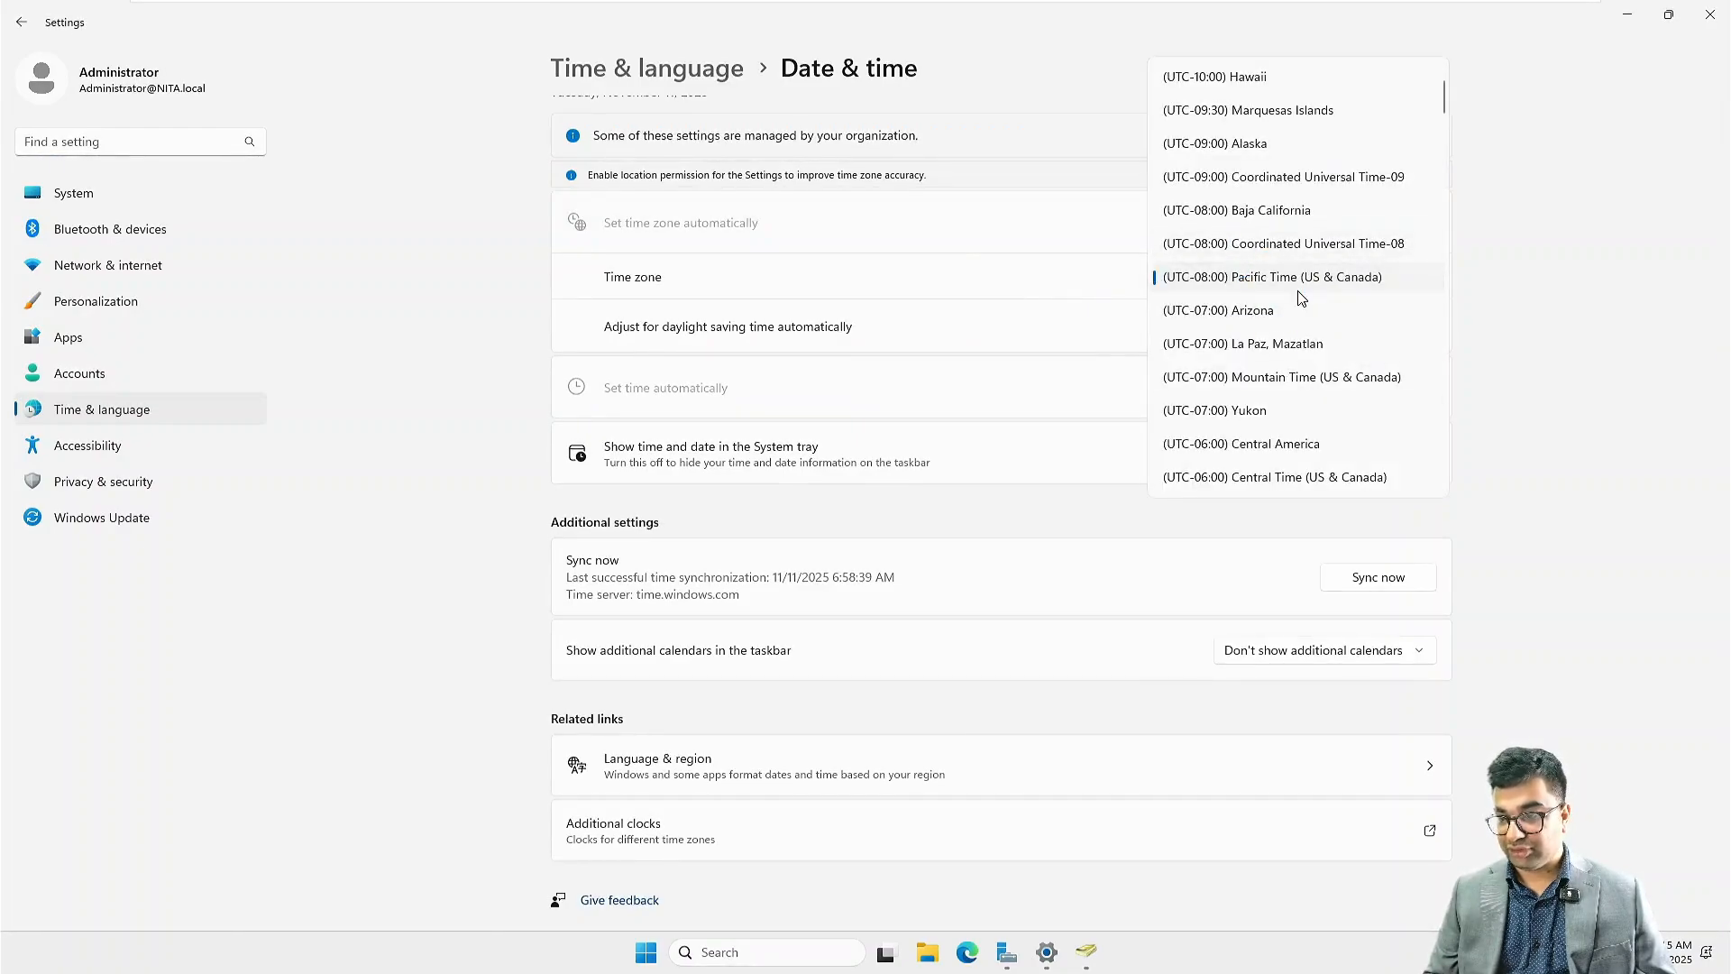
scroll(1301, 297, "down", 4)
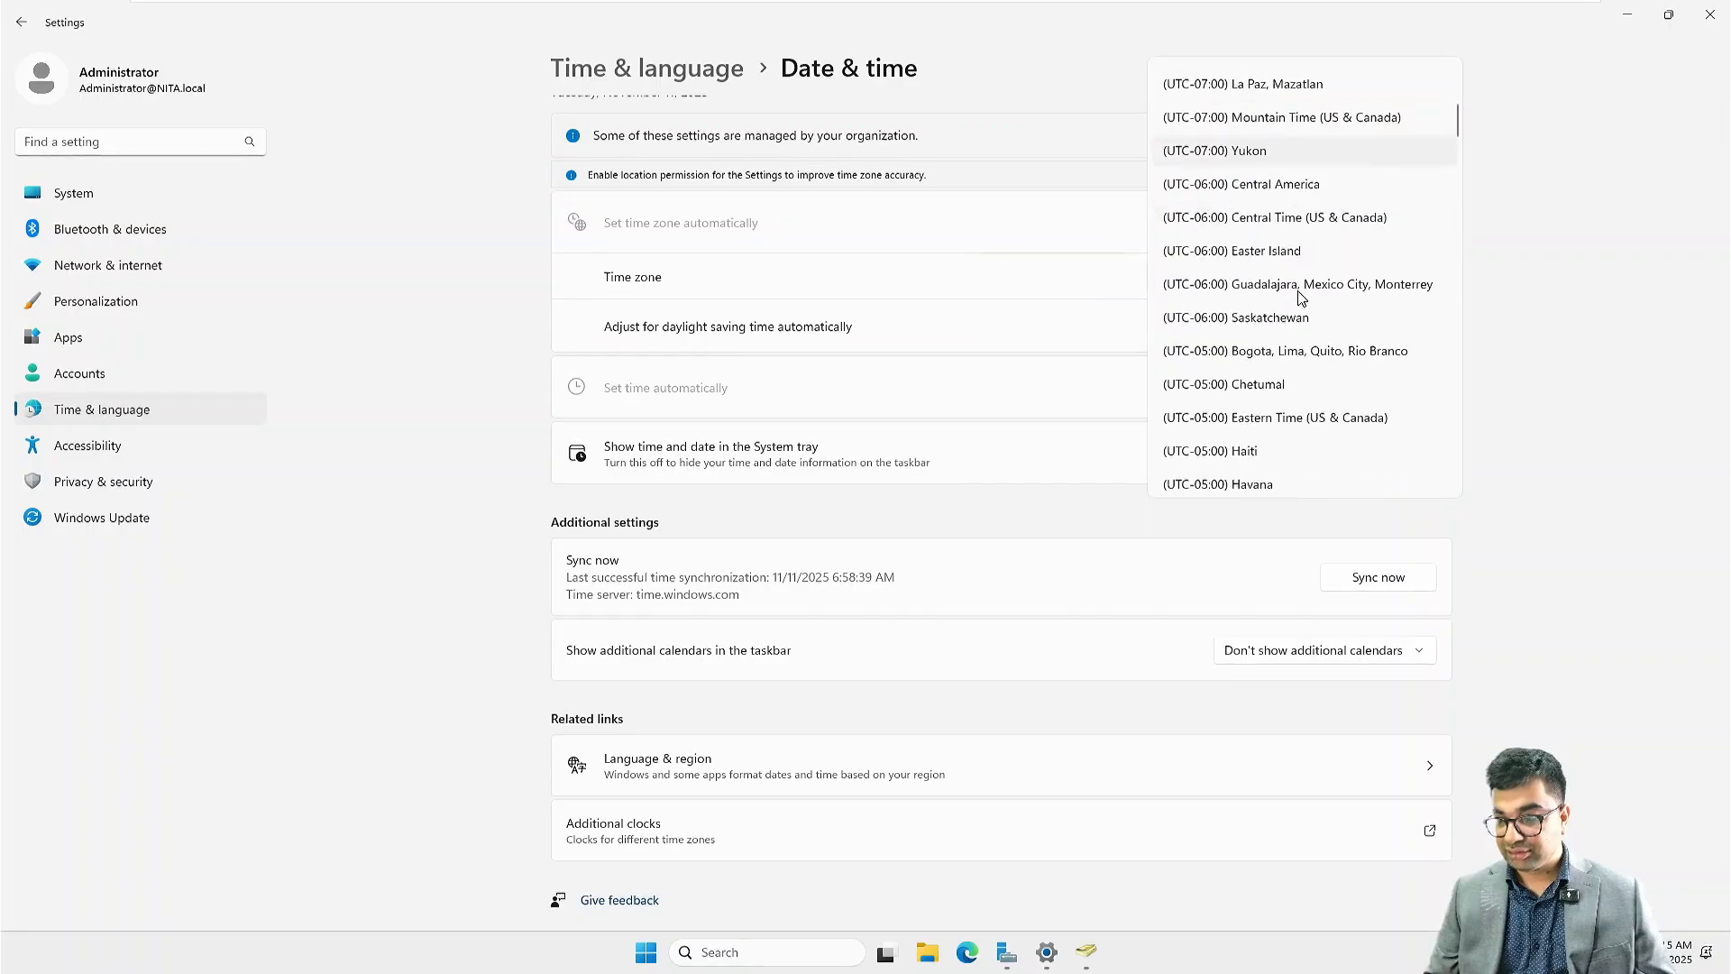
scroll(1307, 339, "down", 1)
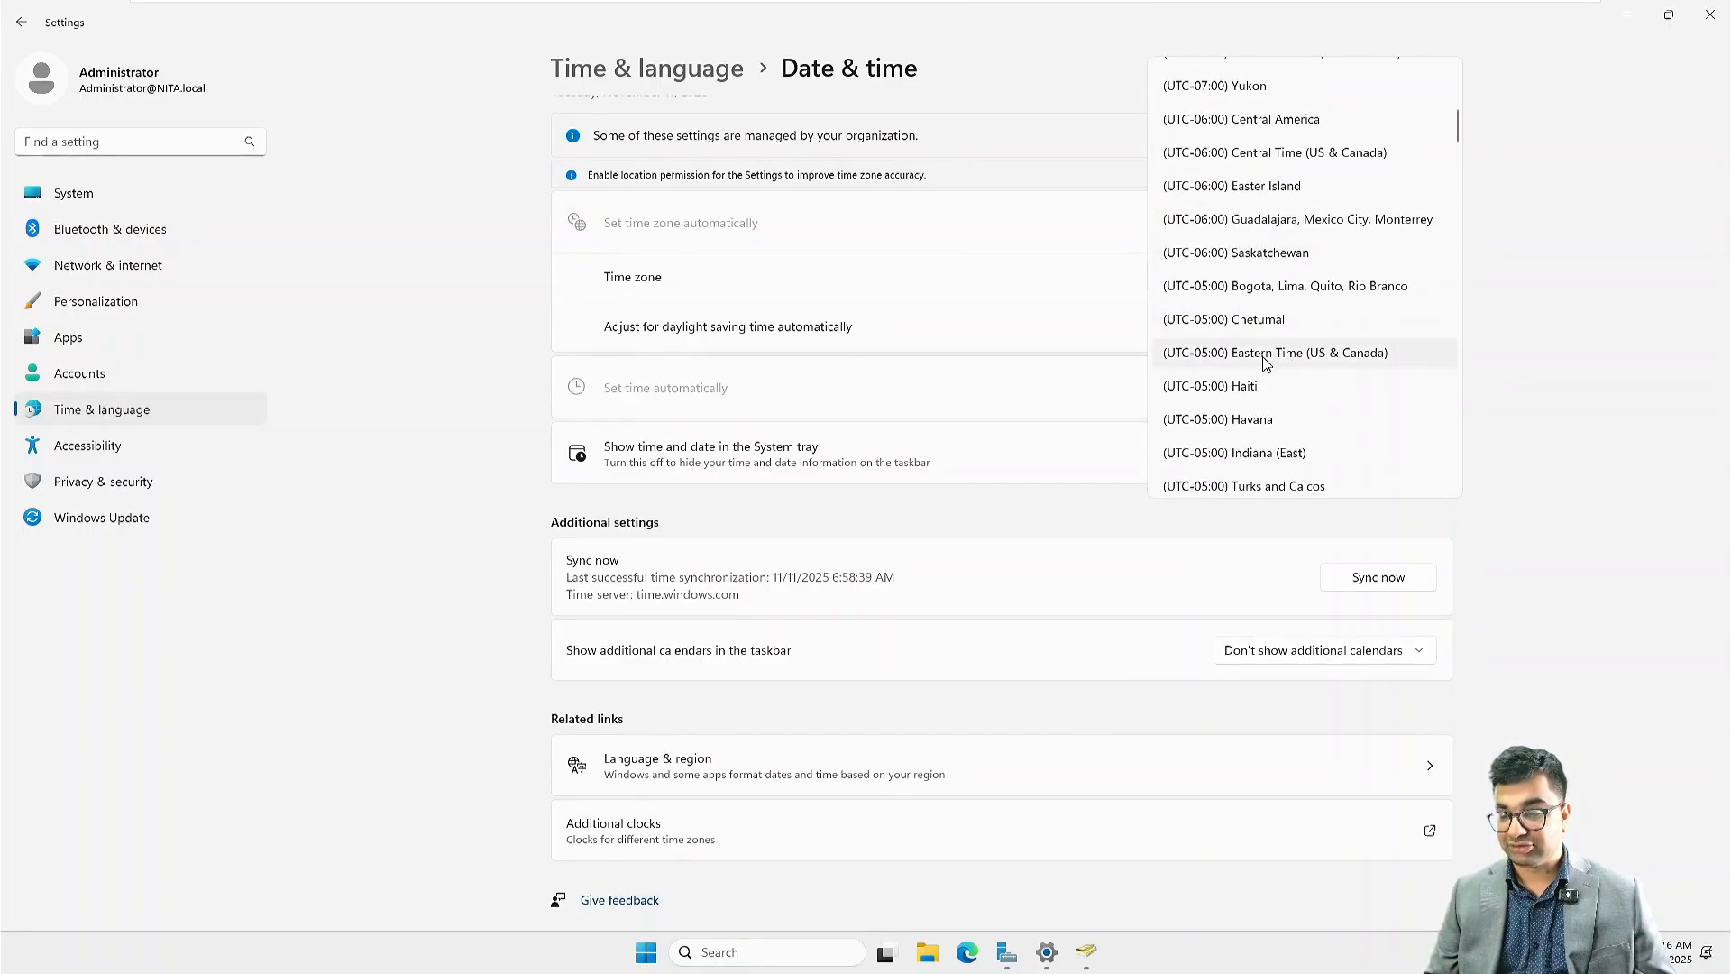
left_click(1271, 352)
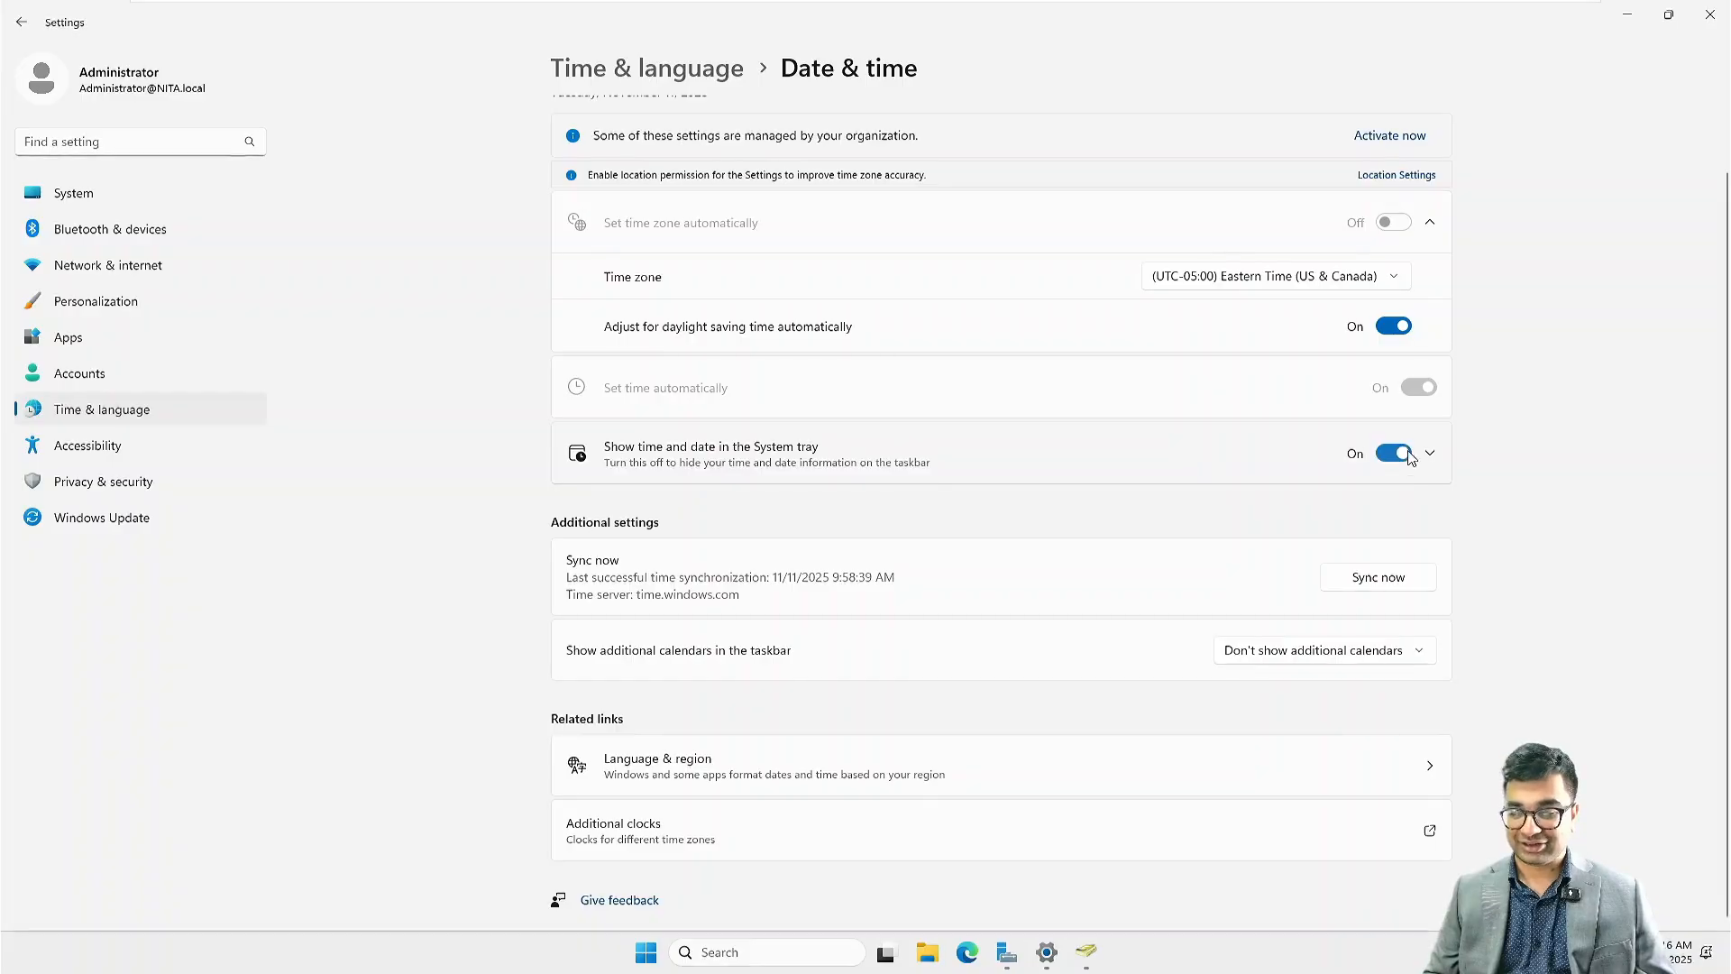
scroll(1200, 473, "up", 2)
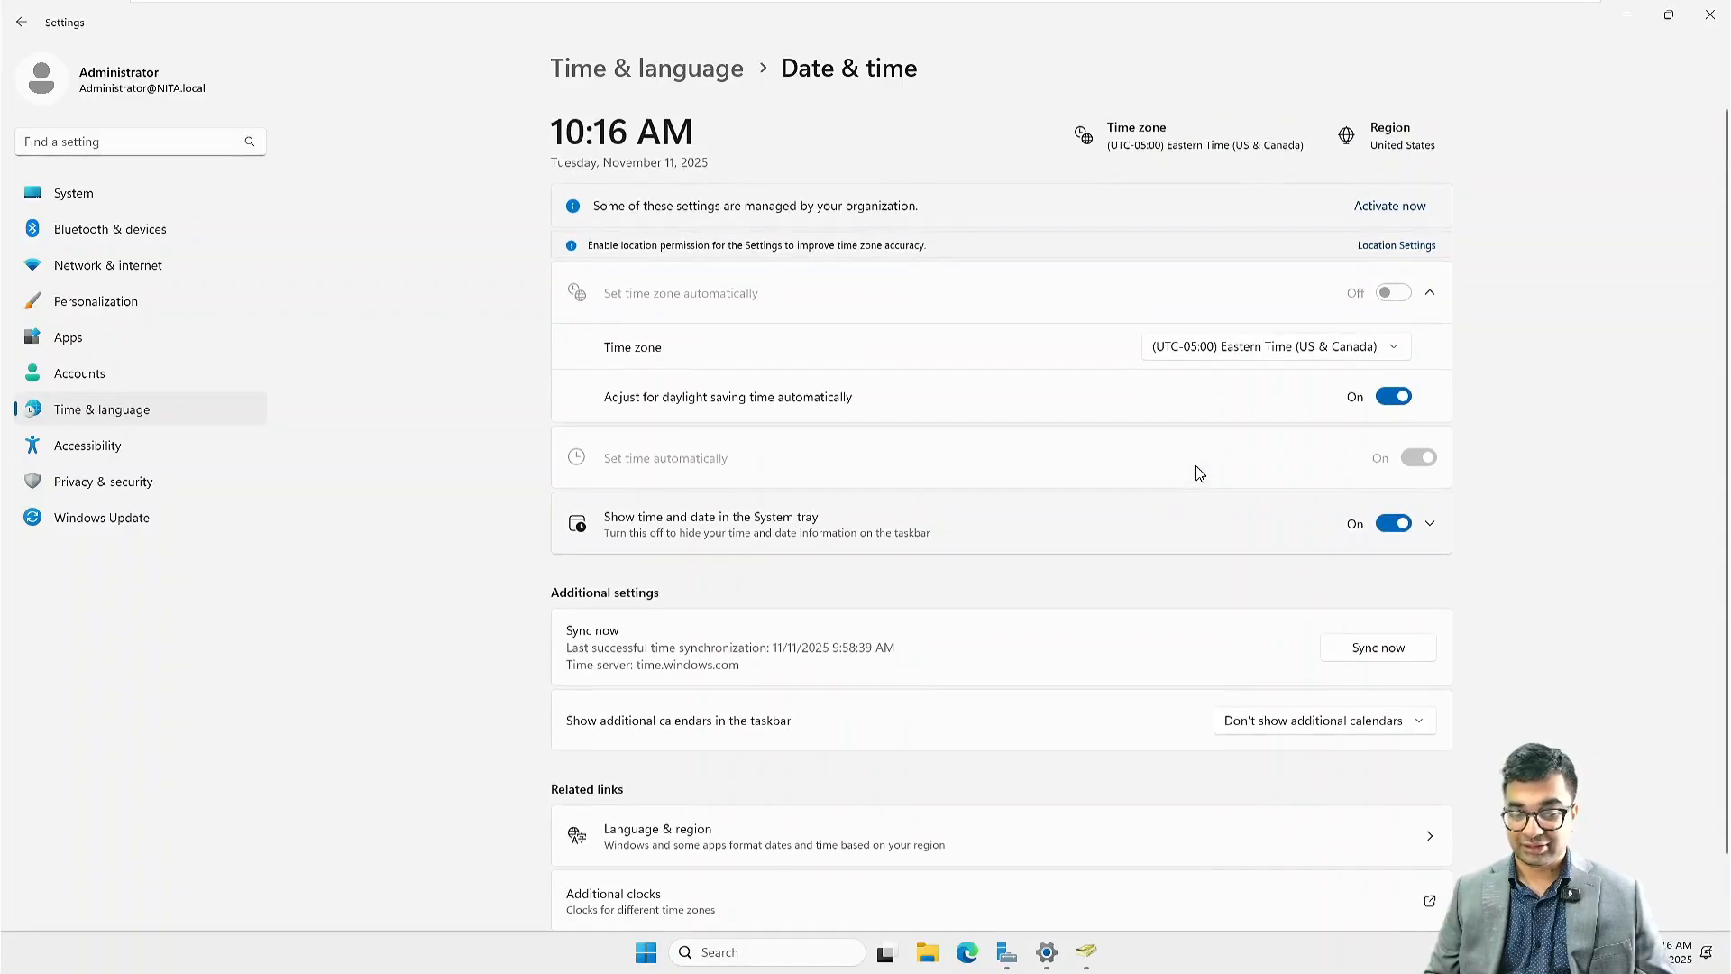
left_click(1717, 16)
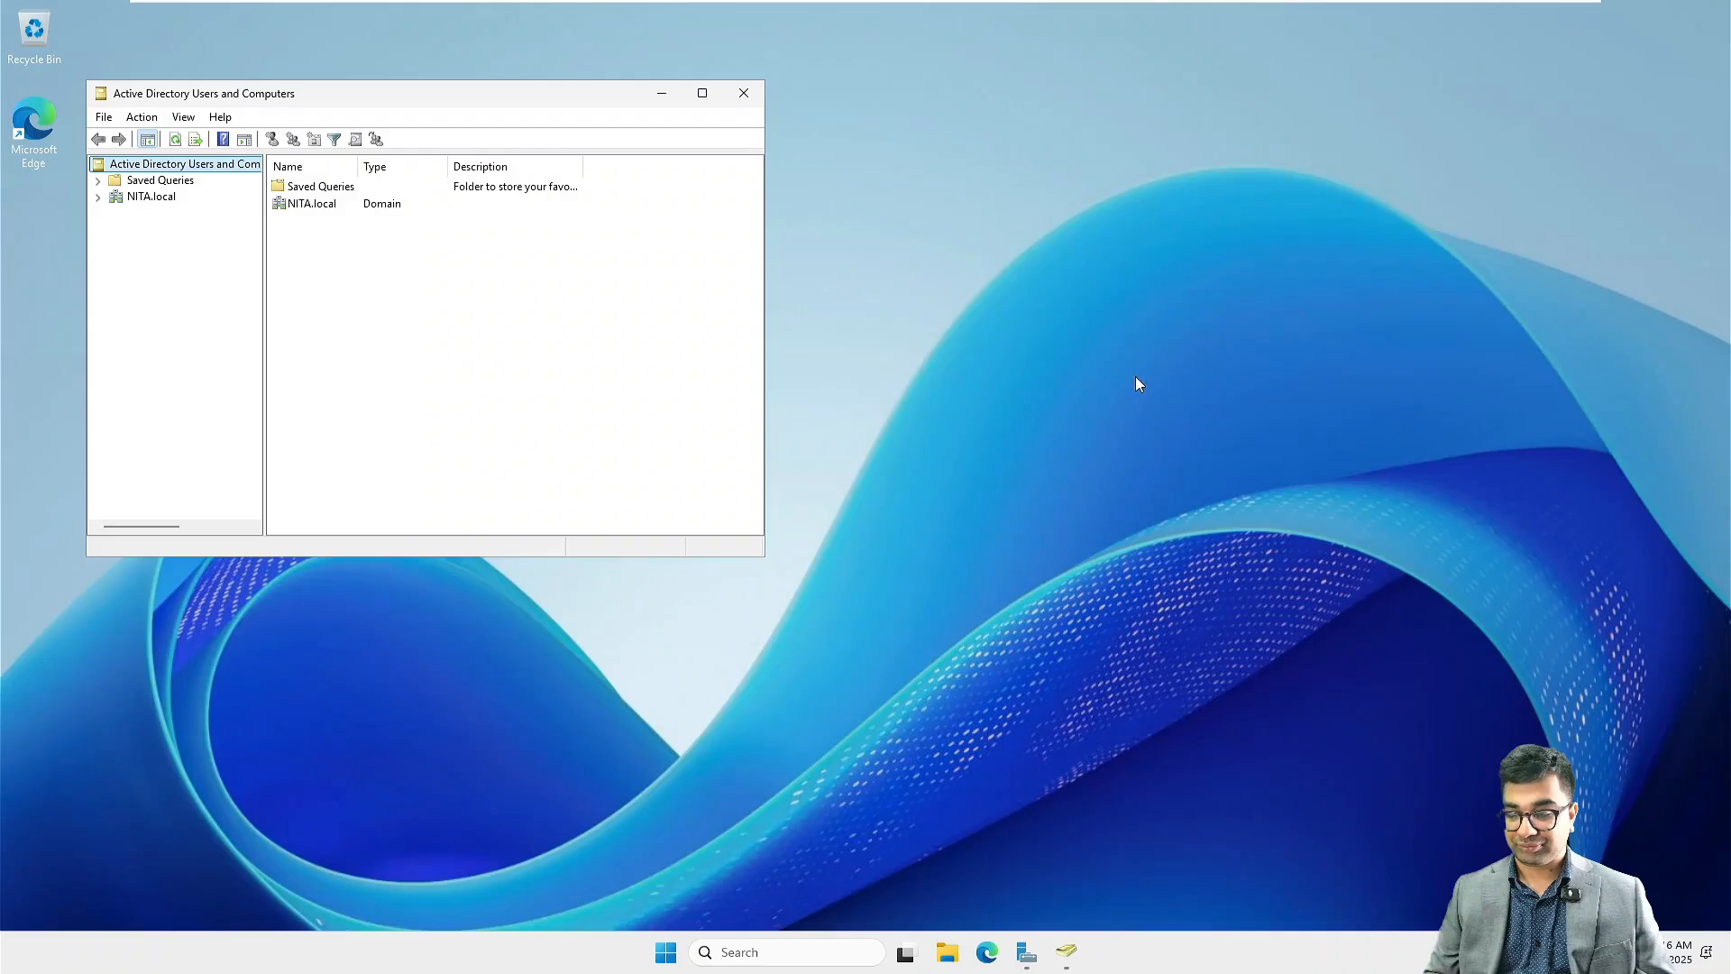
Step: Examine the Domain Controllers container of NITA.local in the maximized Active Directory Users and Computers window and close that window
left_click(703, 93)
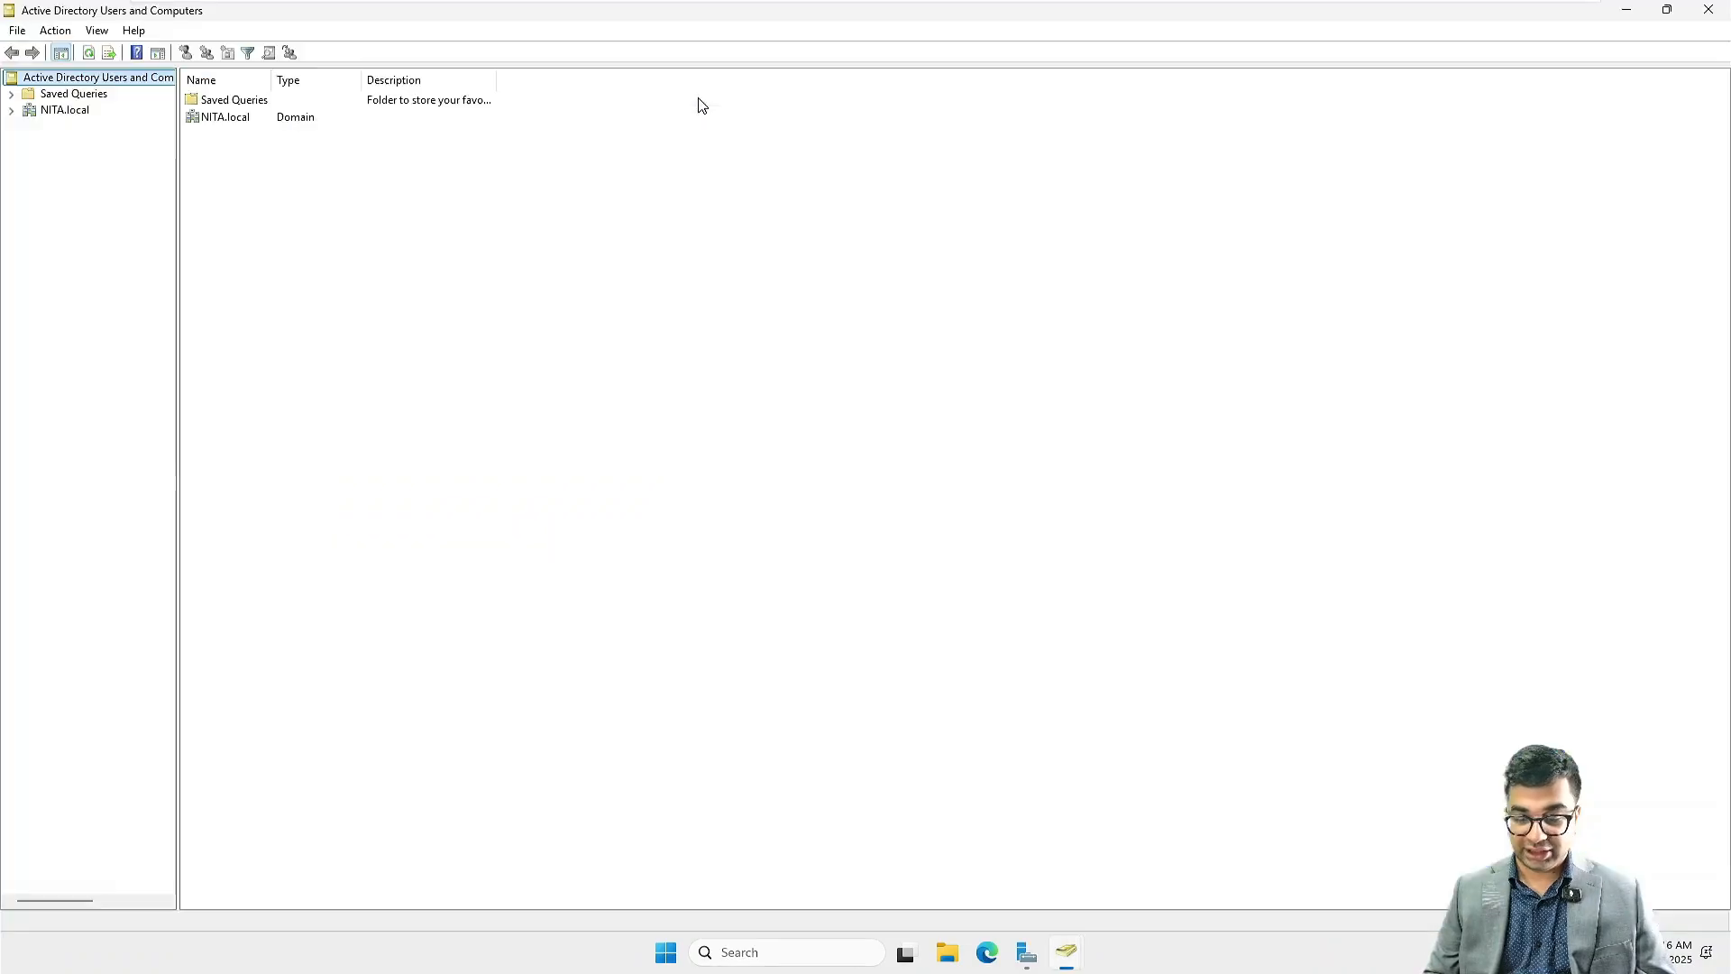
left_click(50, 112)
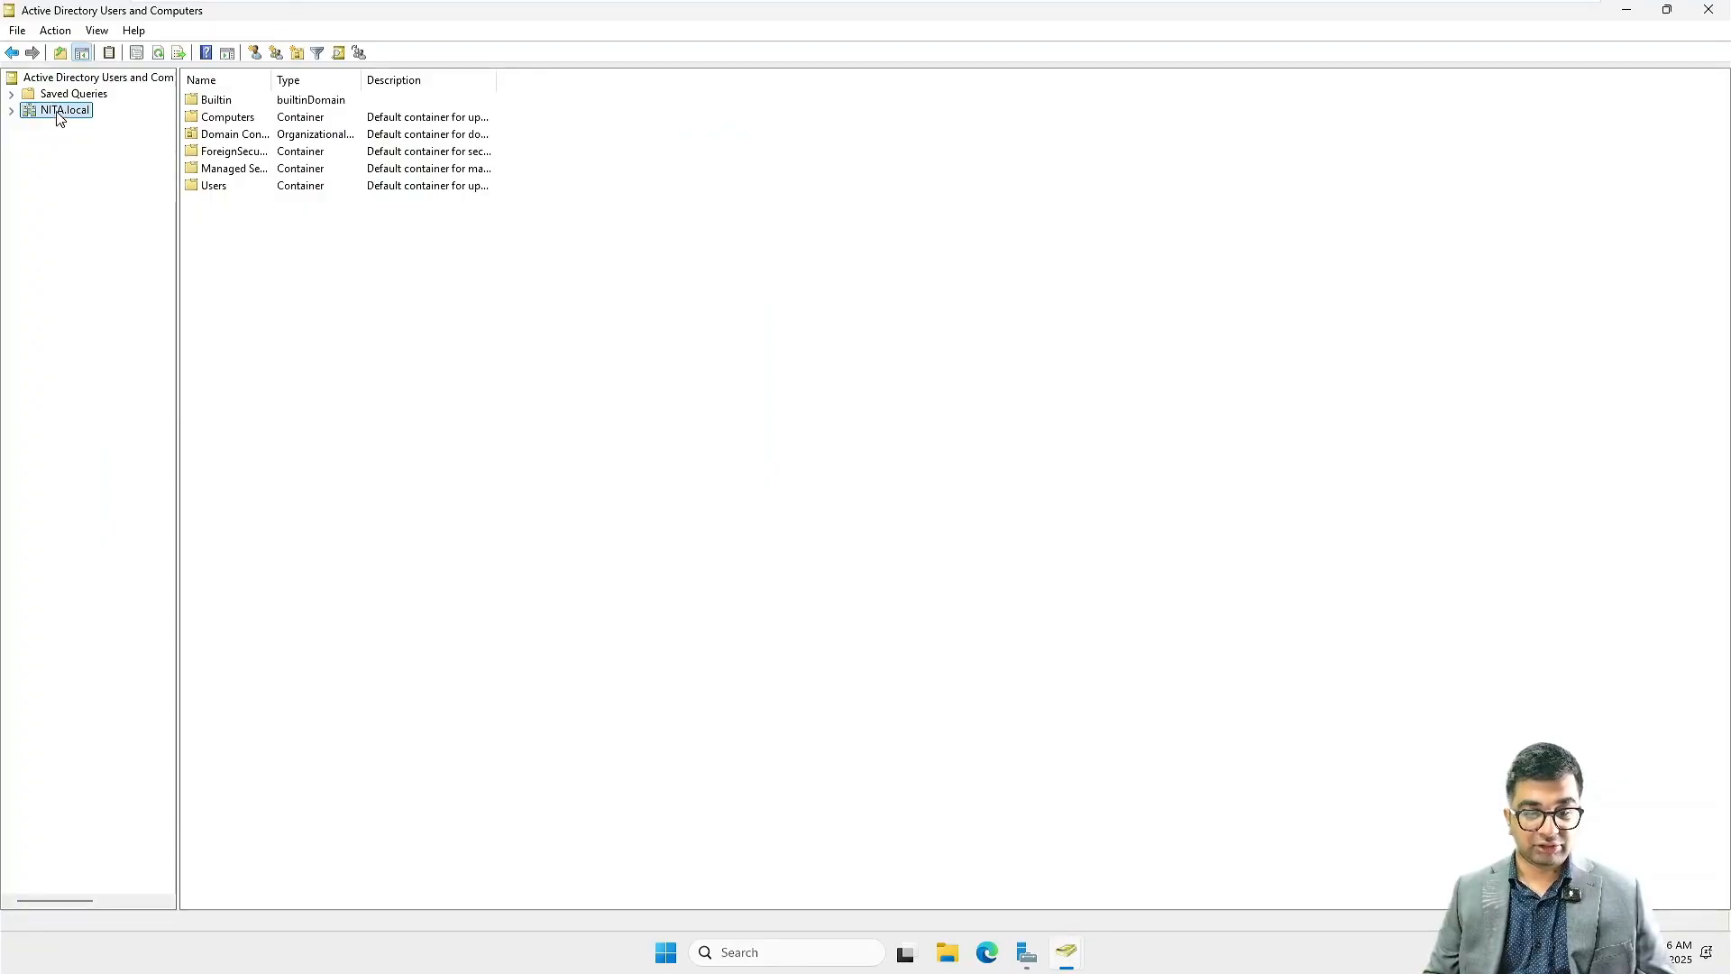
double_click(232, 140)
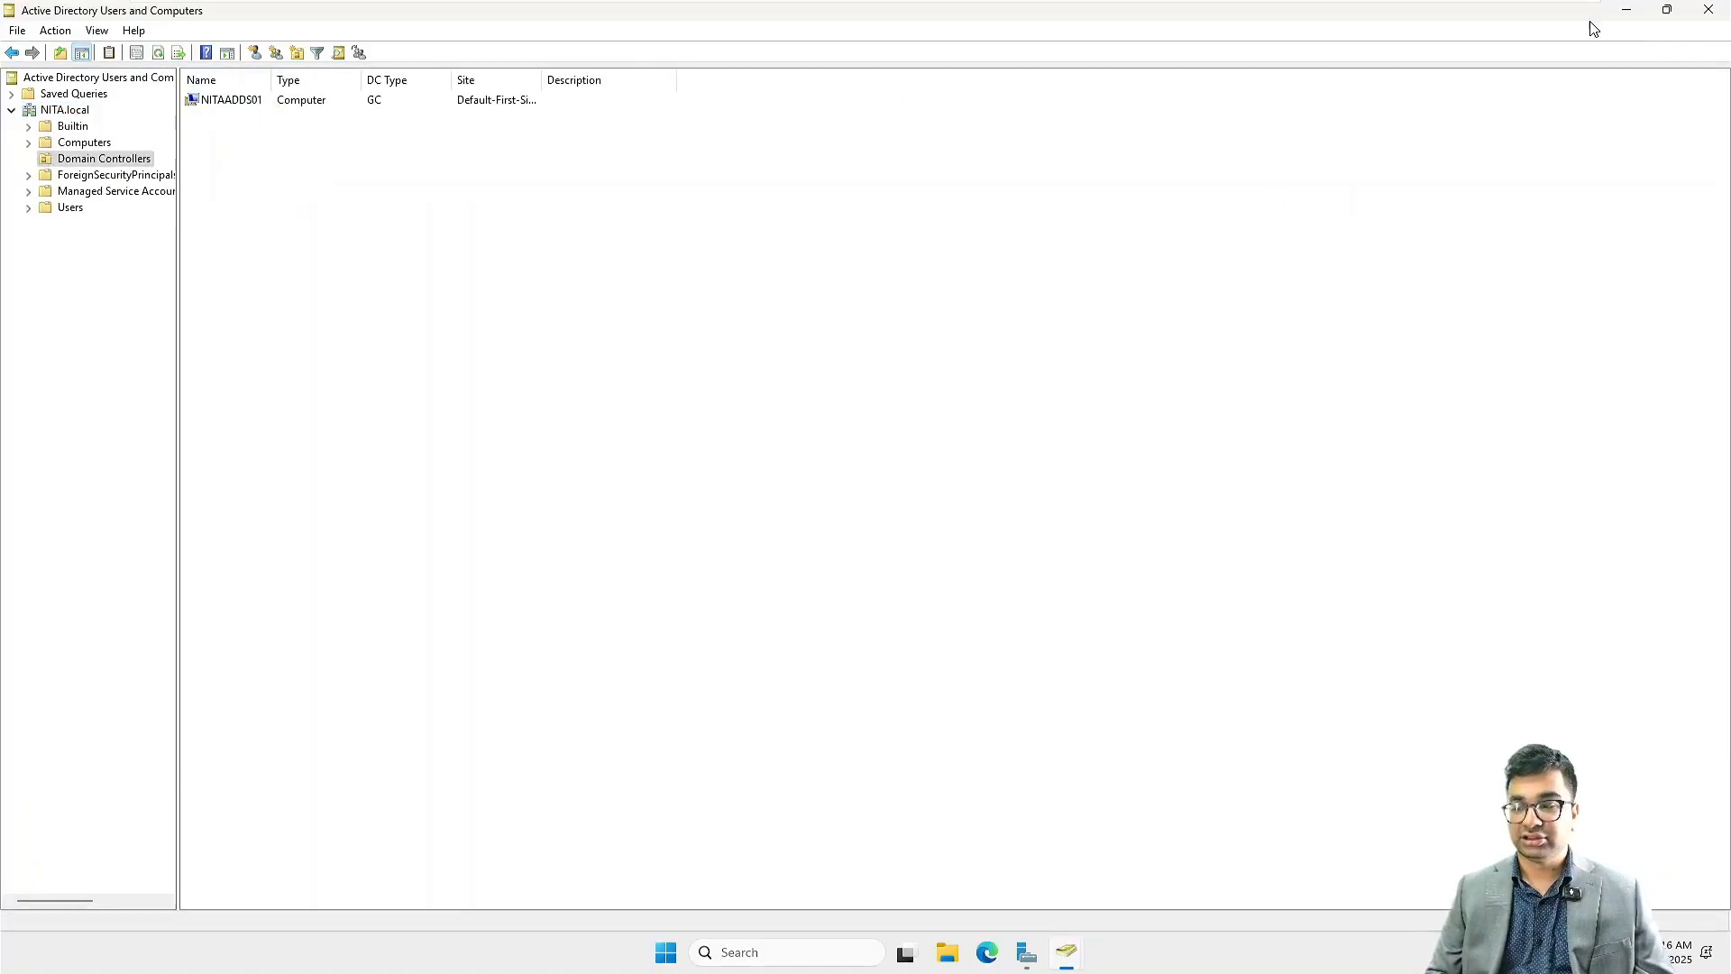
left_click(1719, 11)
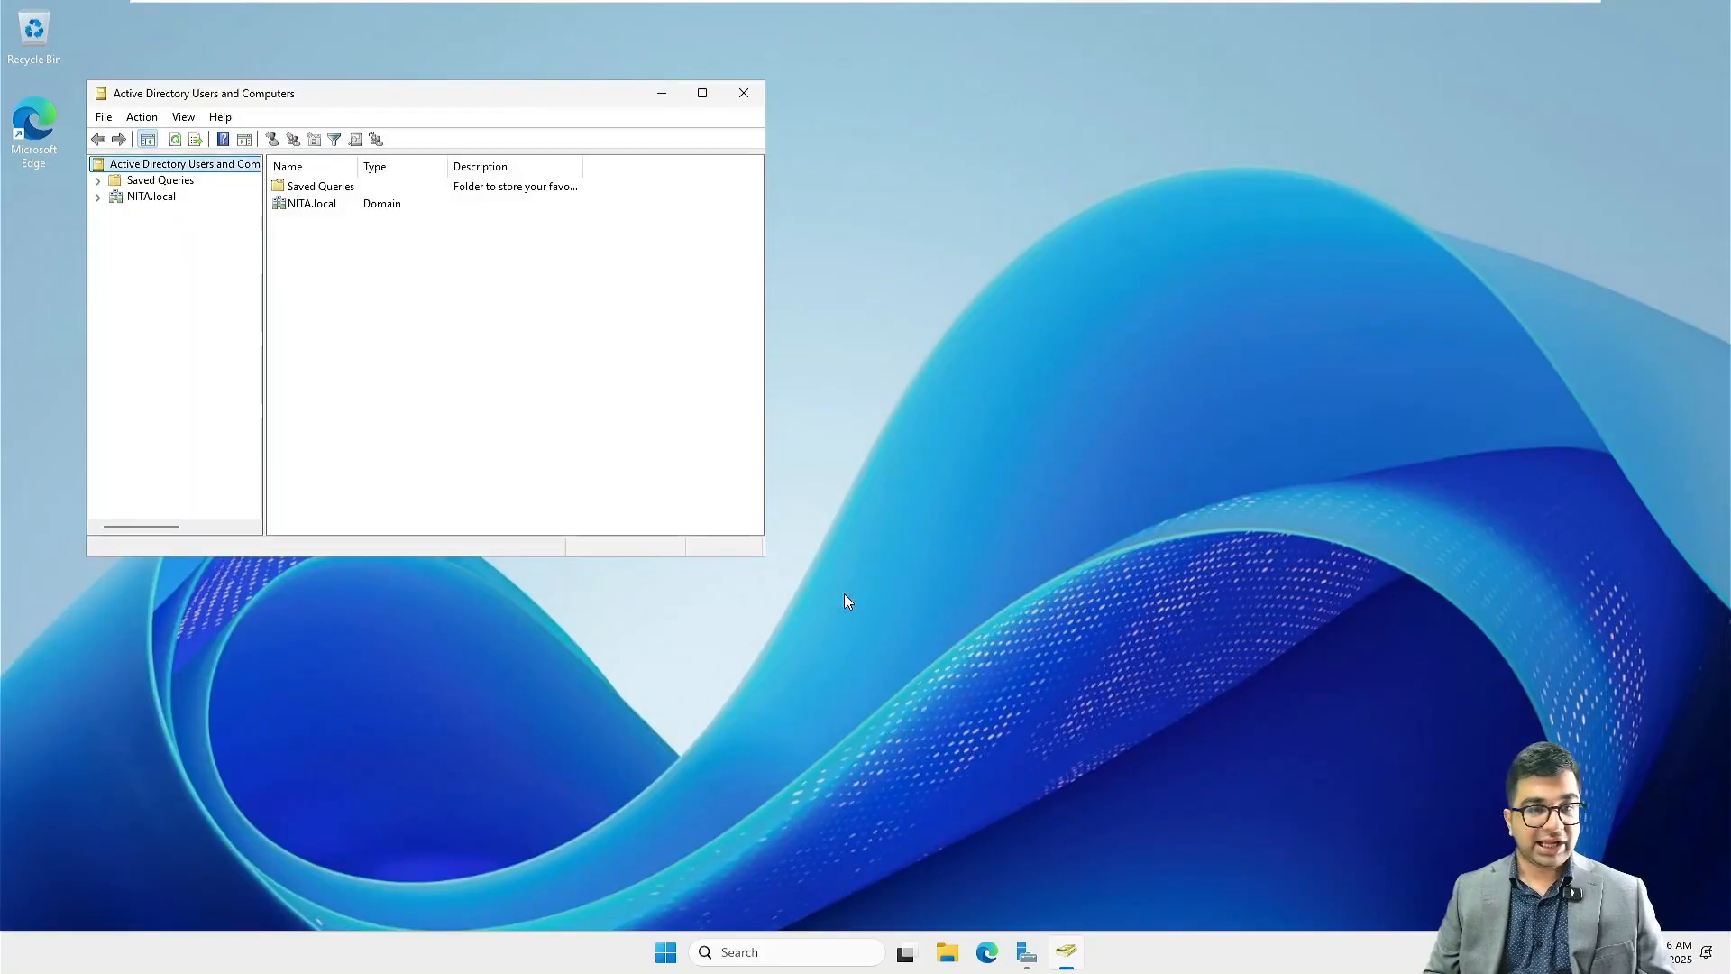